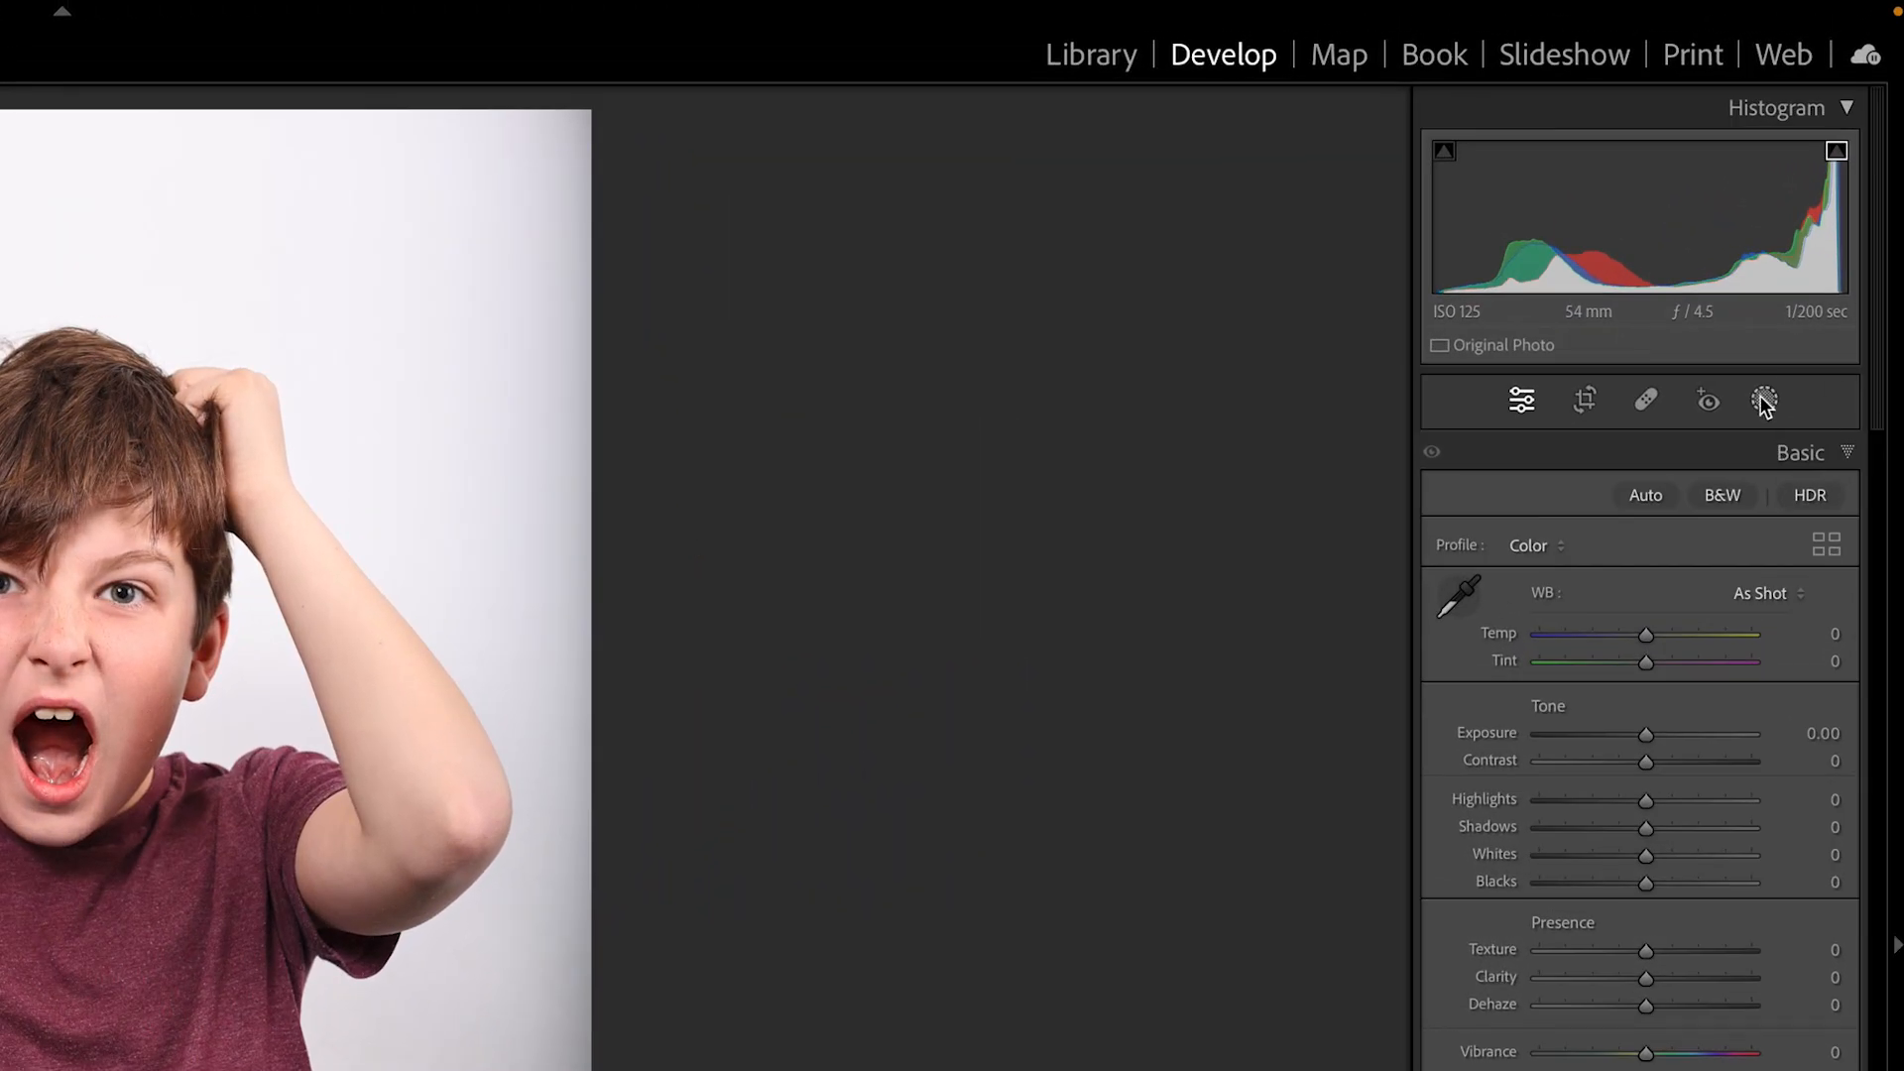
Create a background mask on the photo and check its coverage by toggling the colour overlay
left_click(1766, 401)
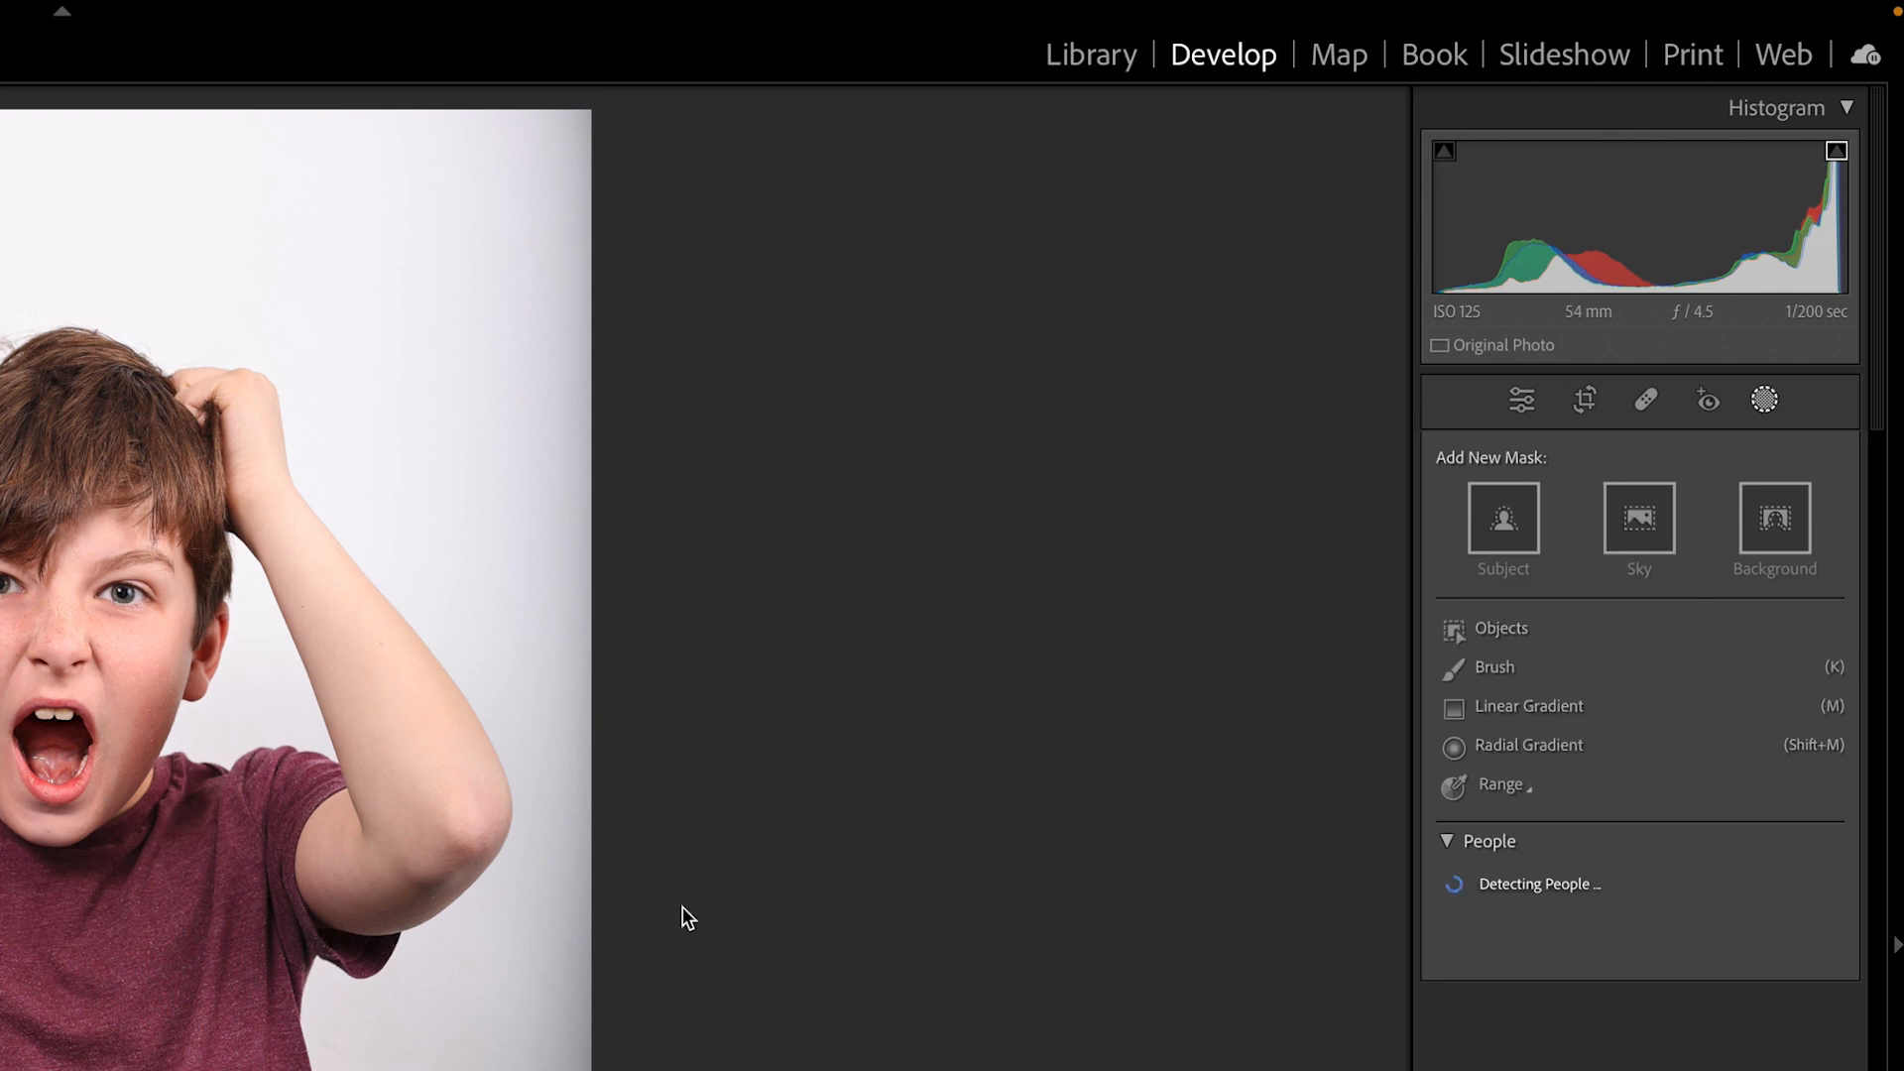
left_click(1776, 526)
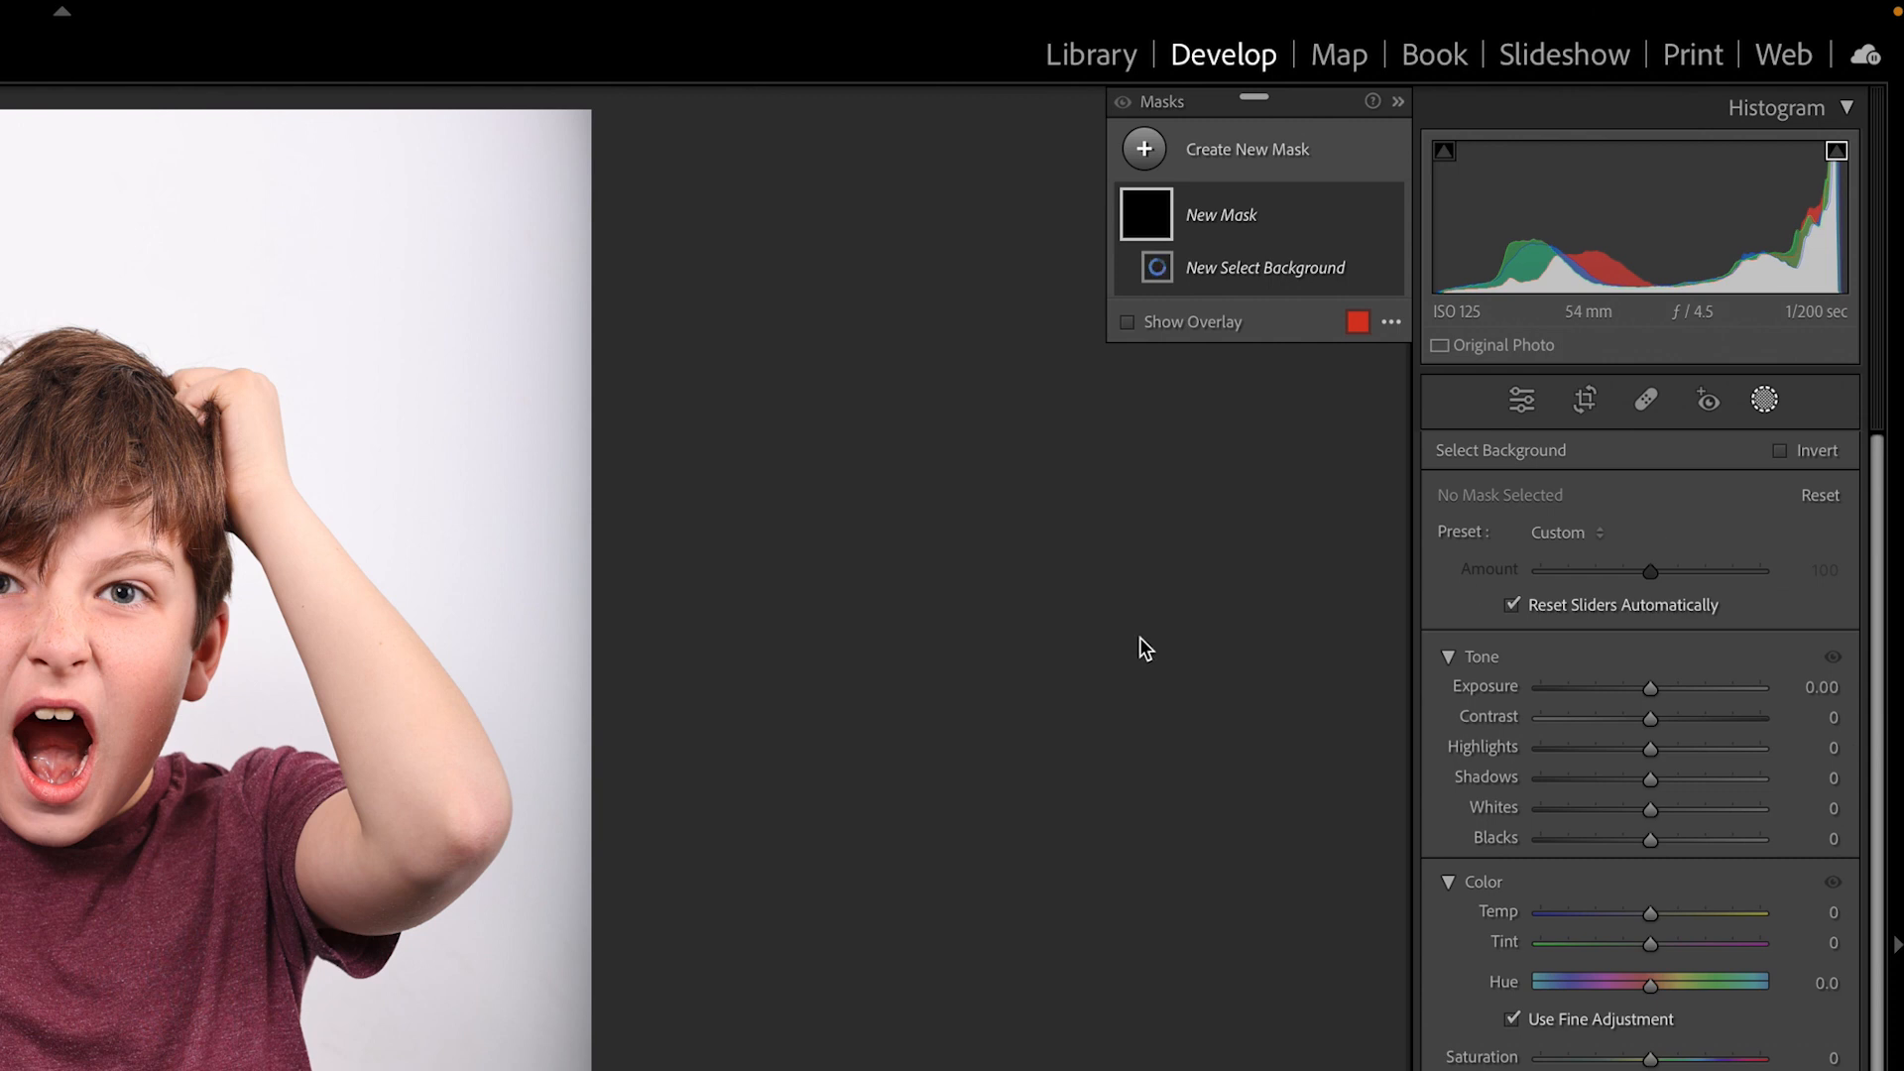
left_click(1129, 360)
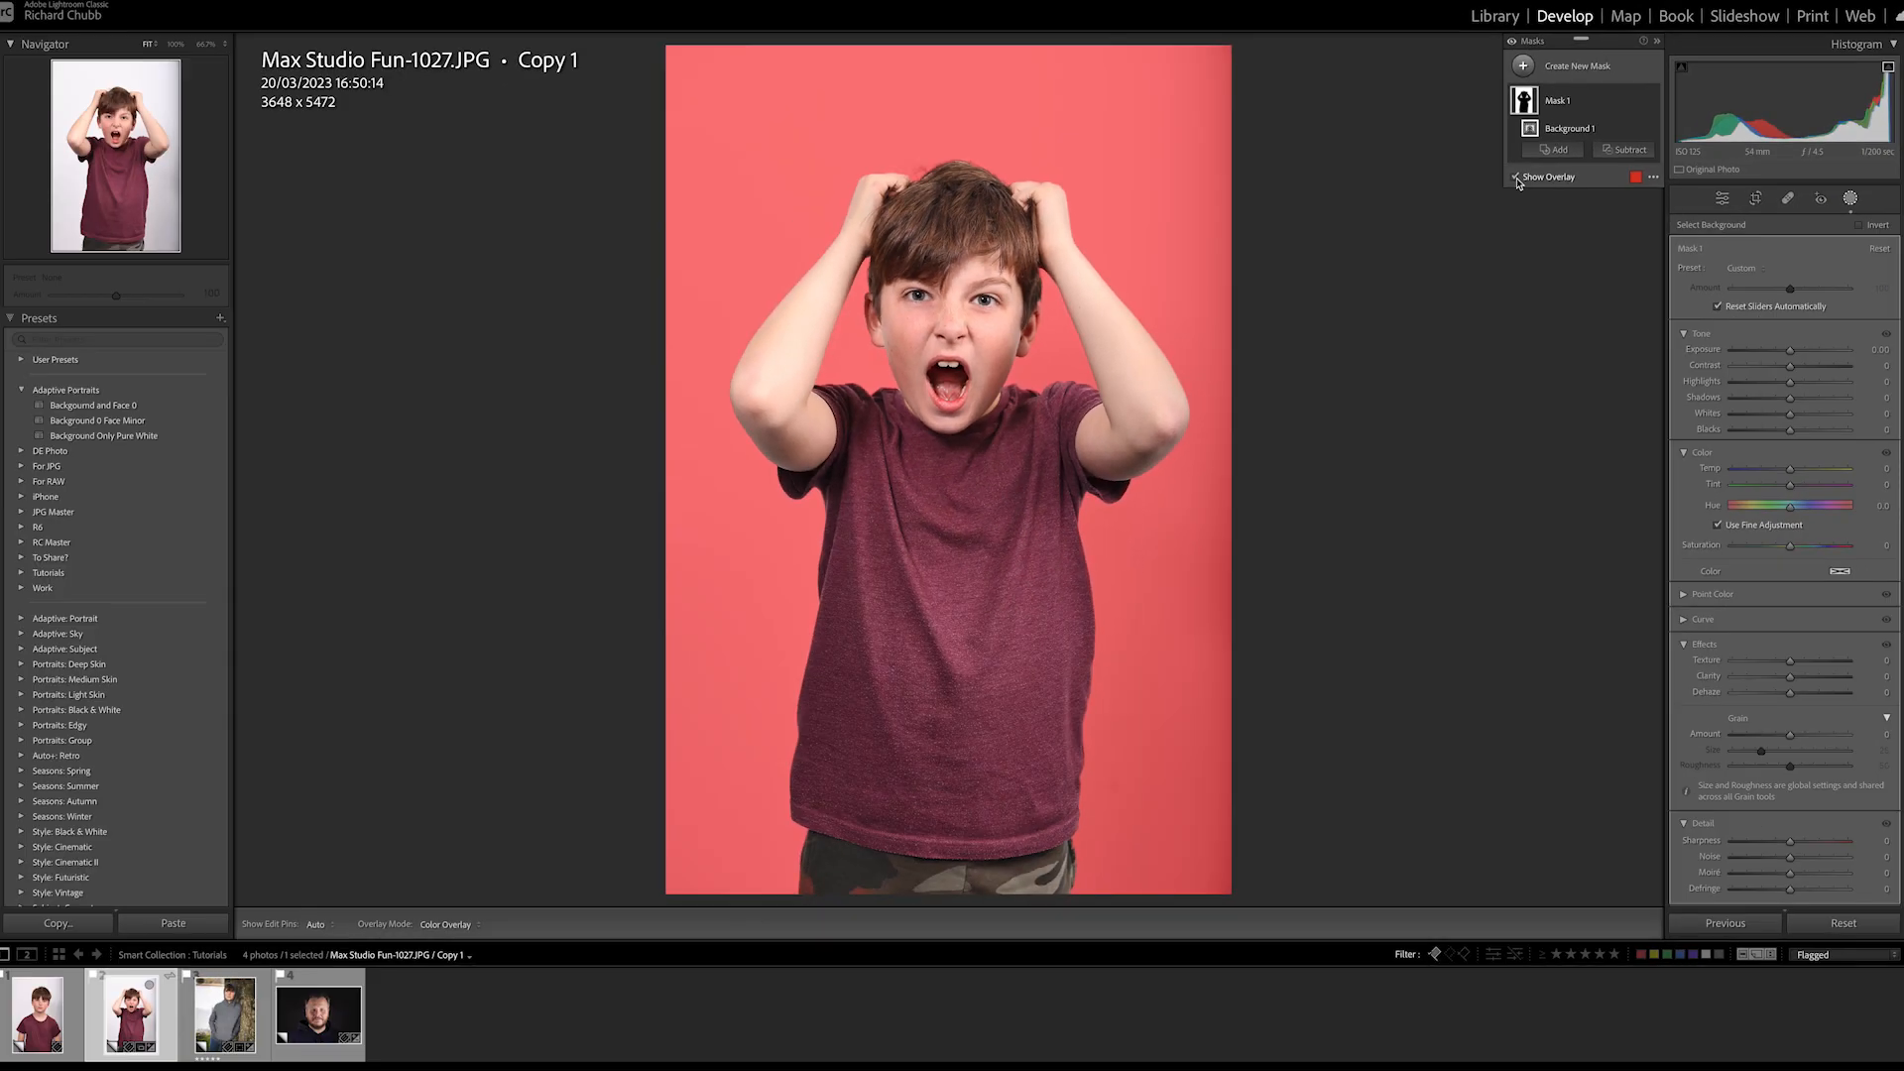
left_click(1517, 178)
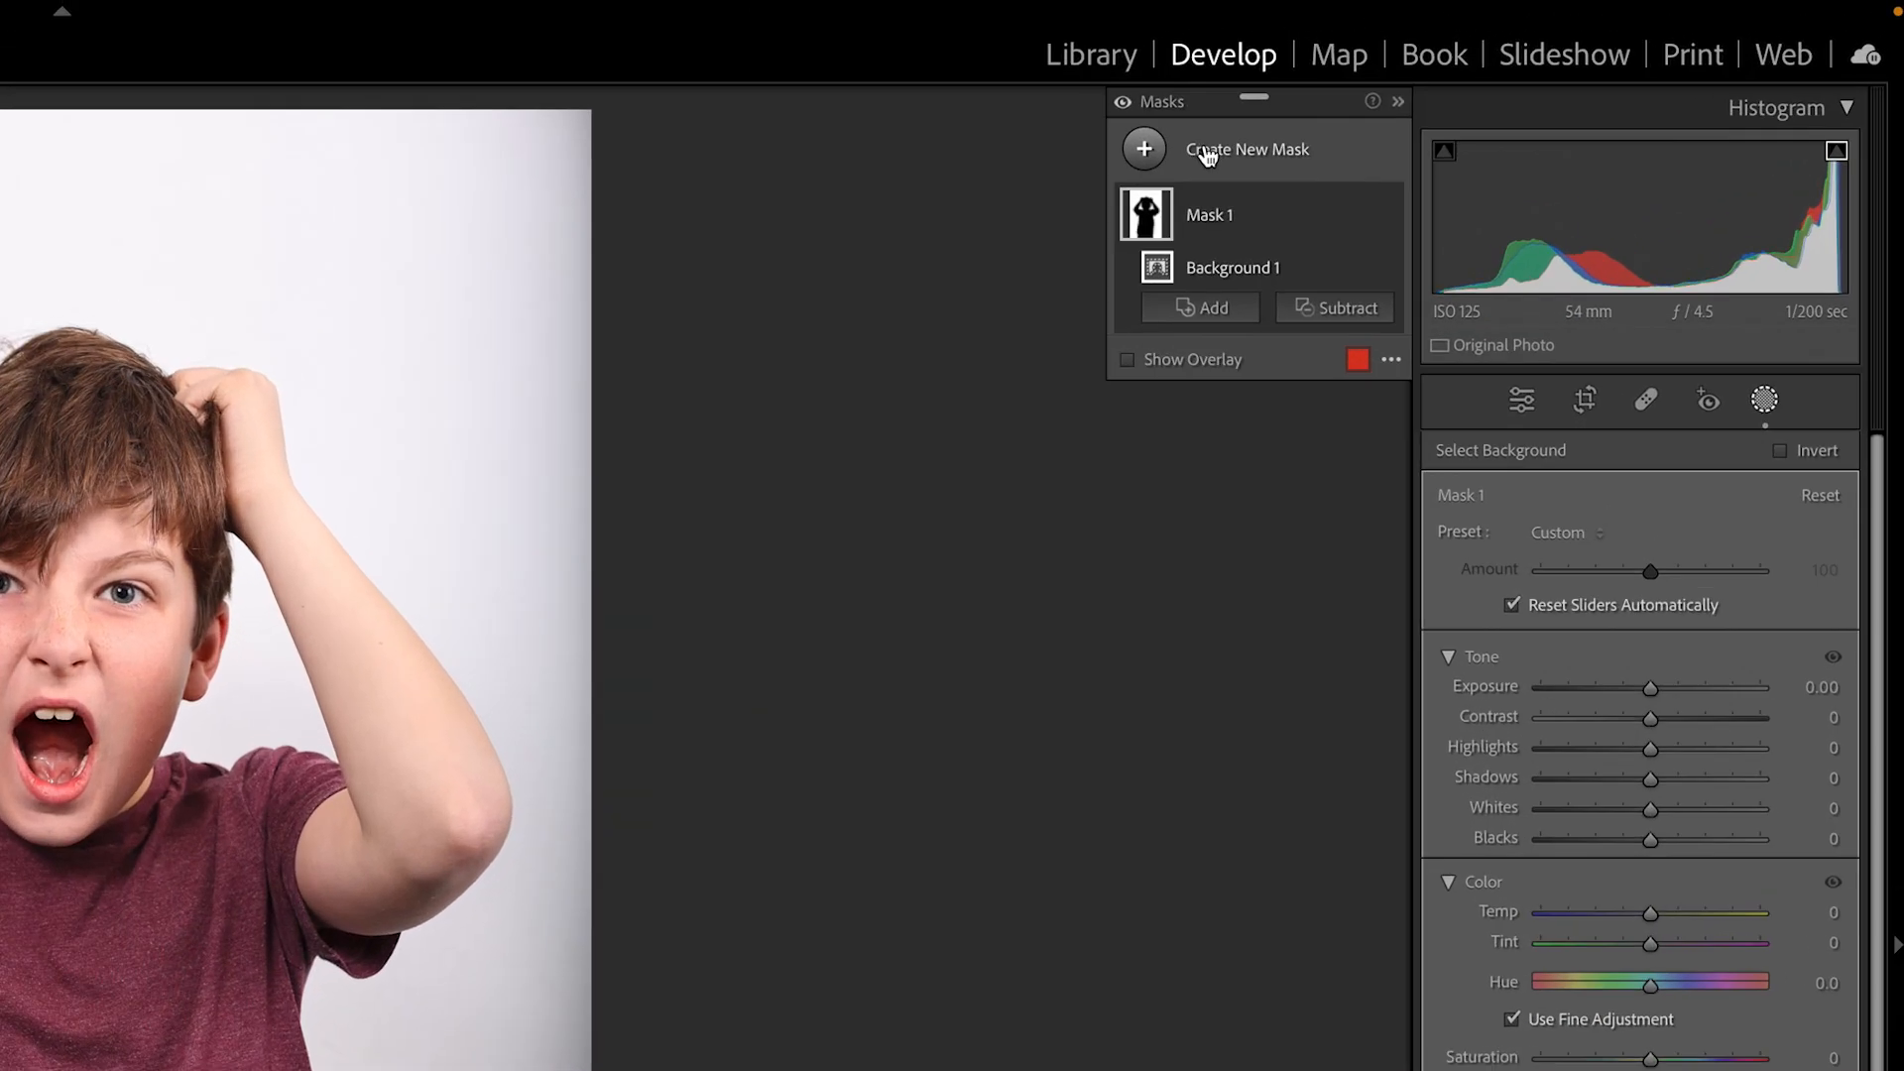
Create nine separate masks for Person 1: facial skin, body skin, eyebrows, eye sclera, iris and pupil, lips, teeth, hair and clothes
left_click(1207, 156)
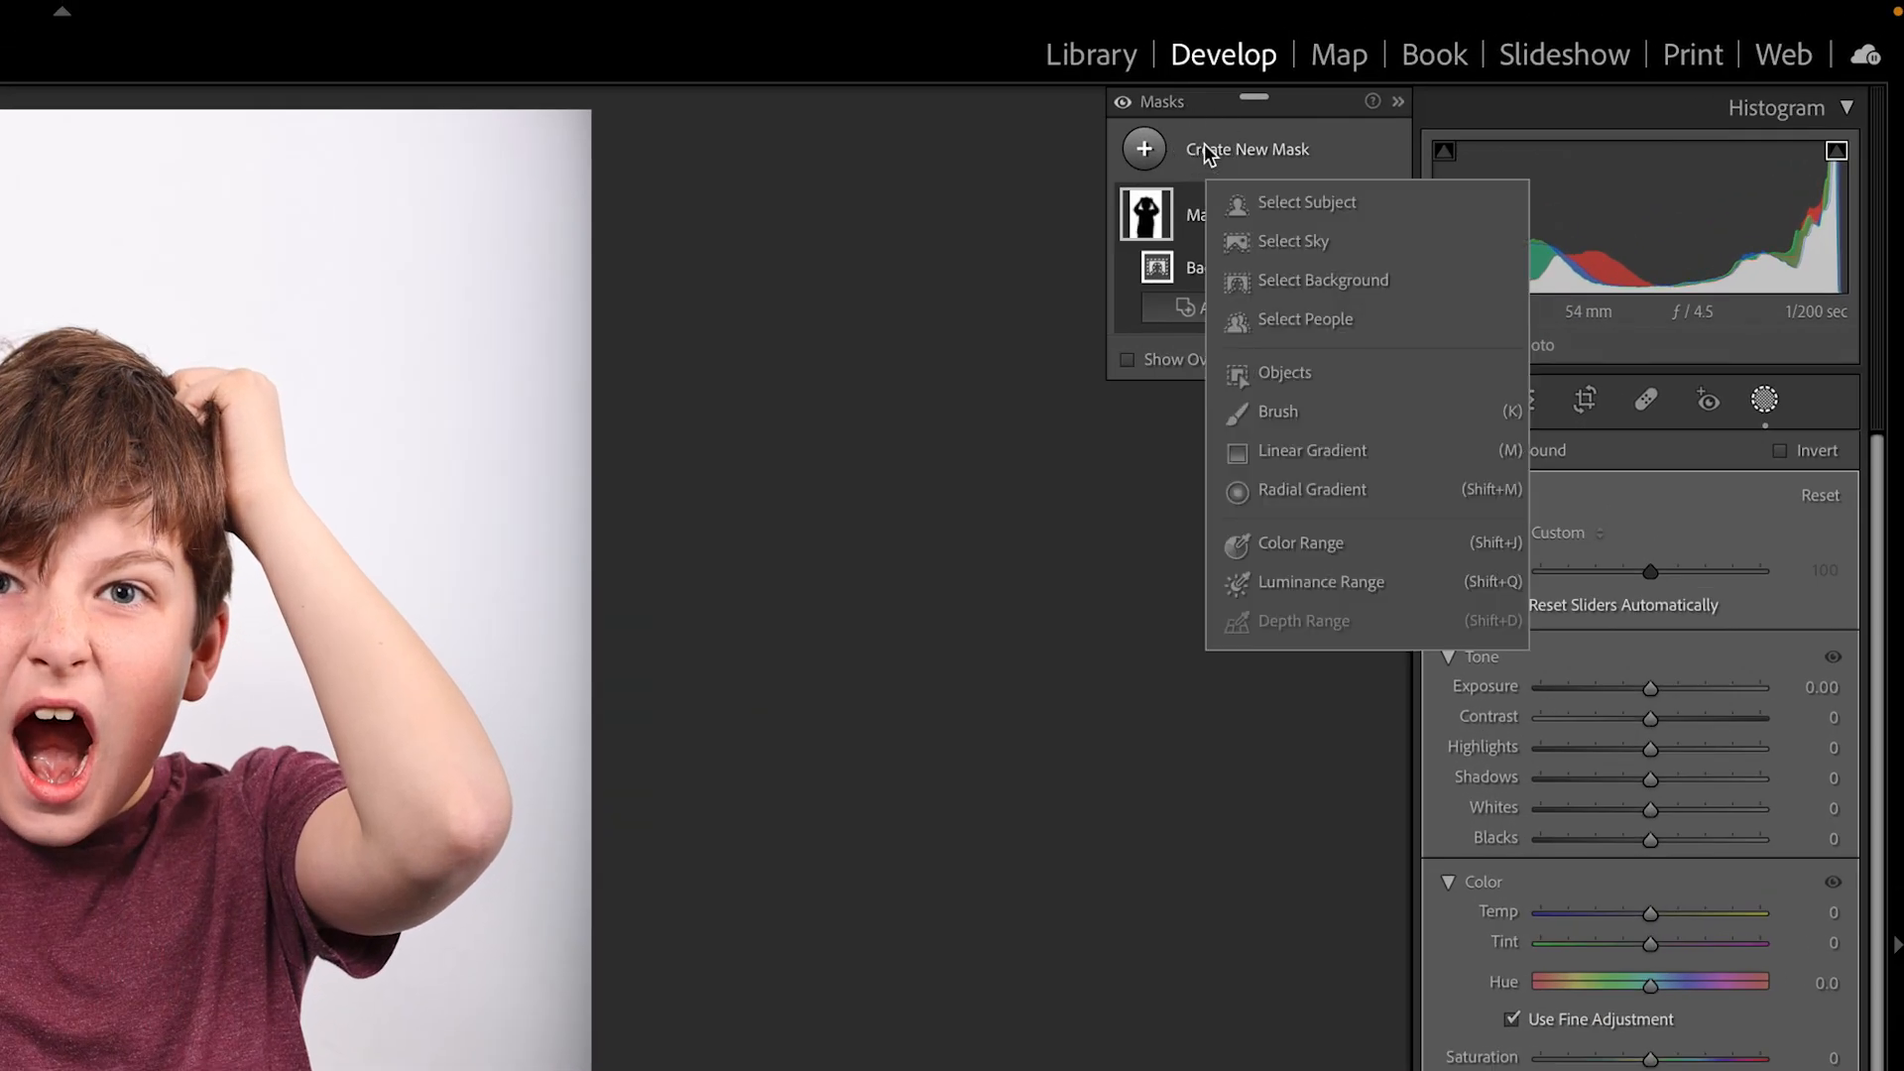
left_click(1347, 318)
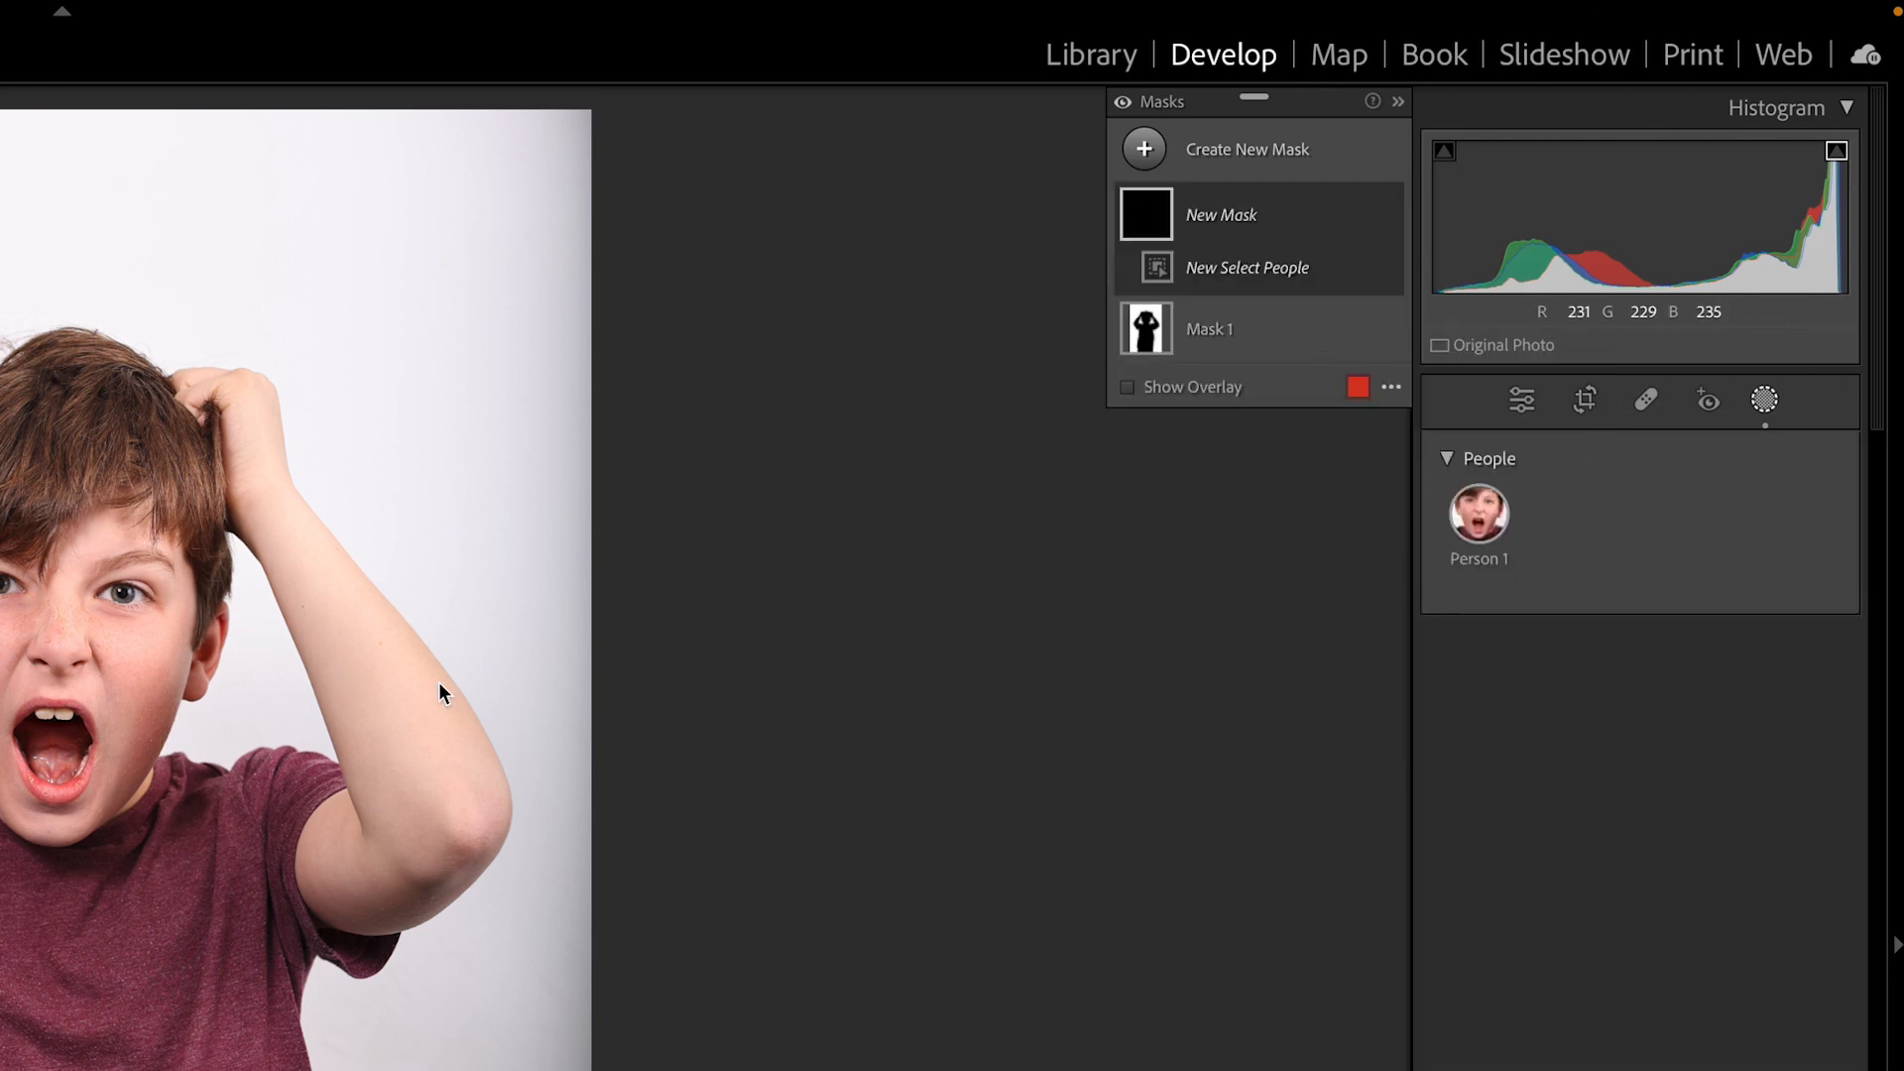
left_click(1474, 521)
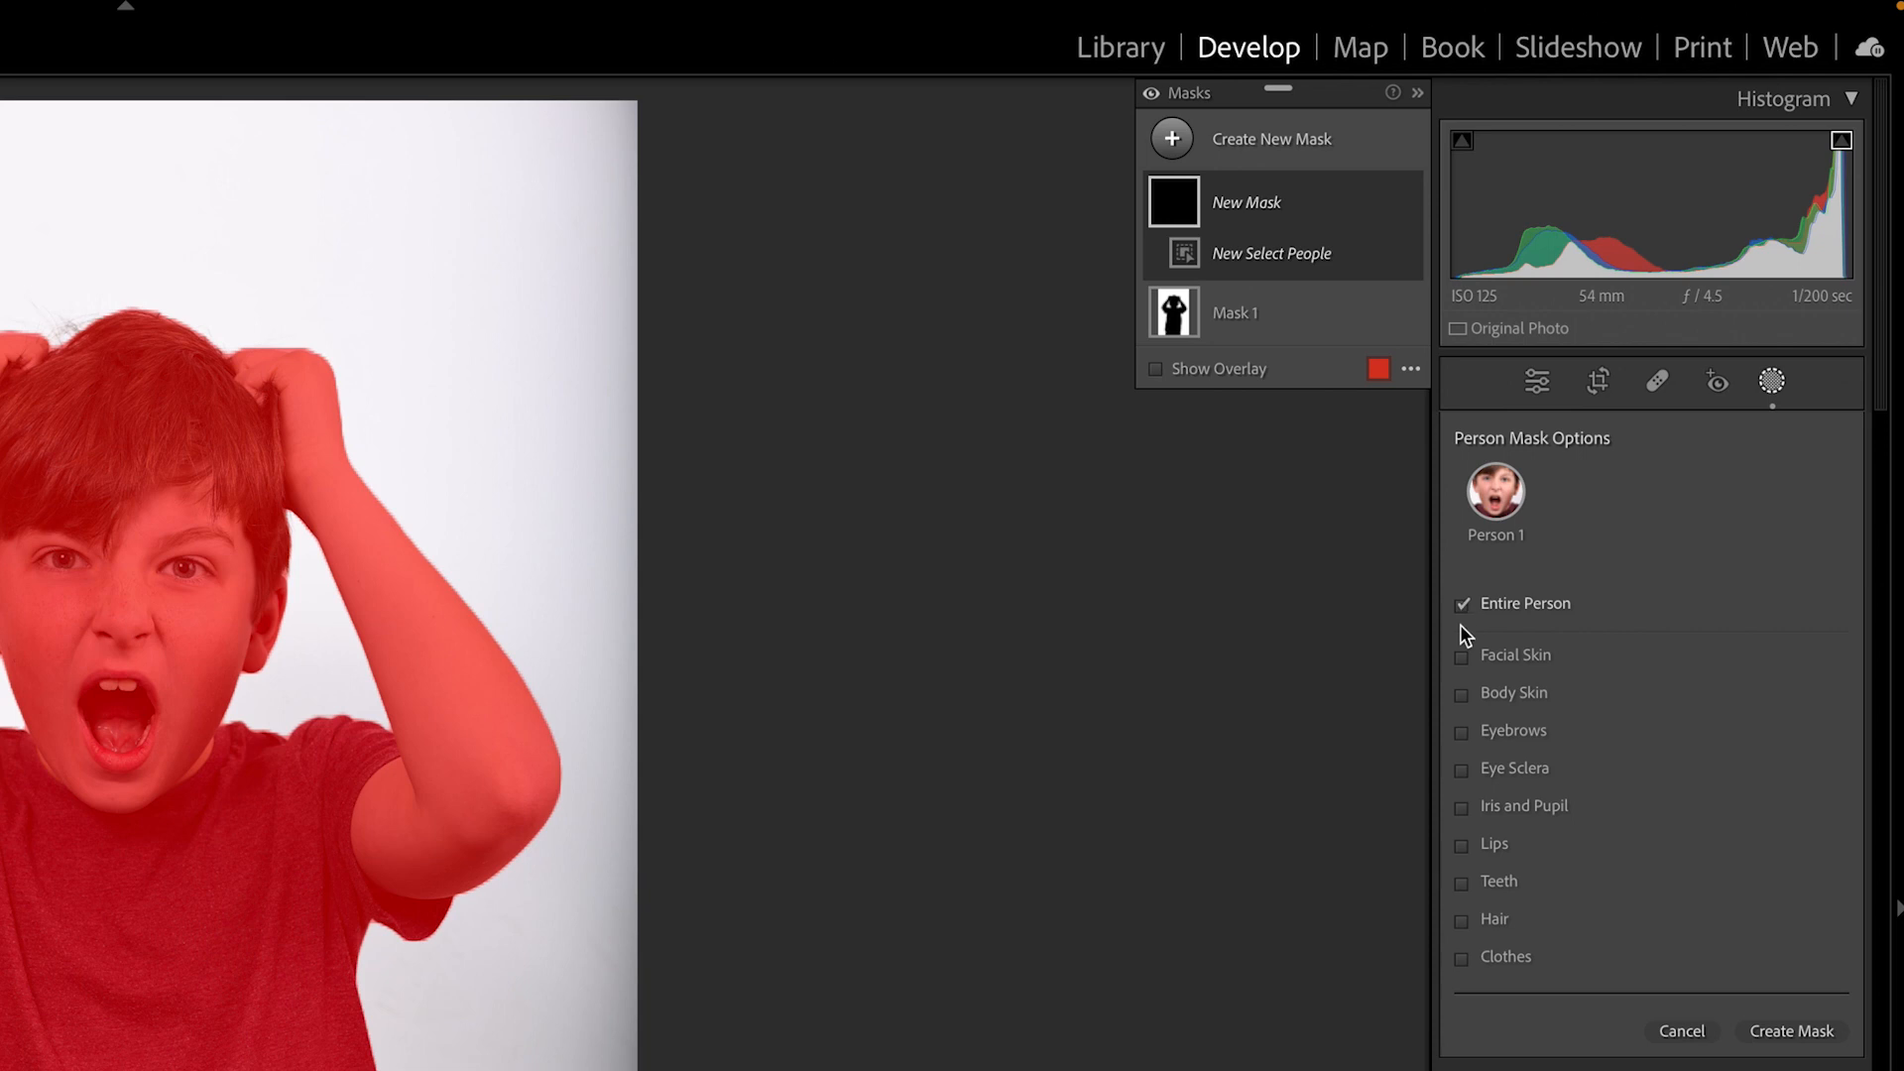
left_click(1462, 605)
left_click(1461, 656)
left_click(1461, 694)
left_click(1461, 732)
left_click(1461, 769)
left_click(1461, 808)
left_click(1461, 844)
left_click(1460, 883)
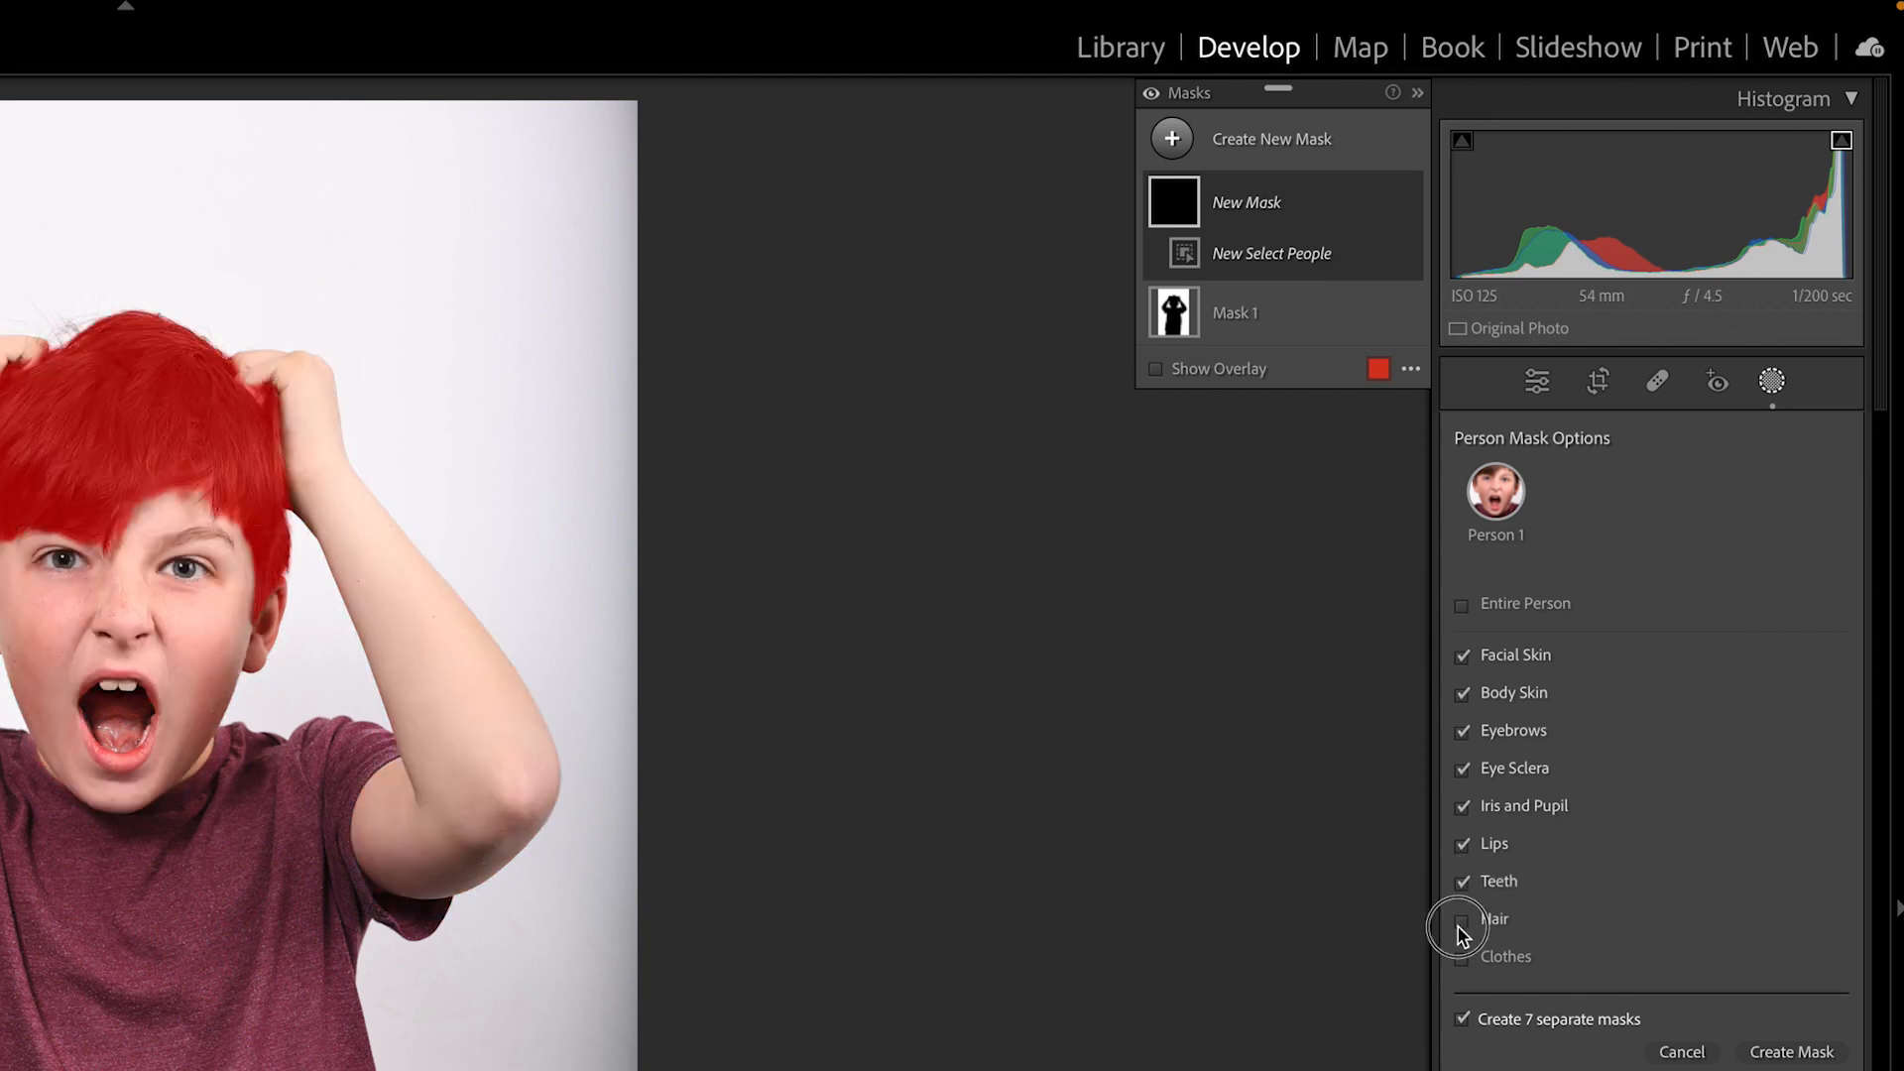
left_click(1461, 921)
left_click(1461, 958)
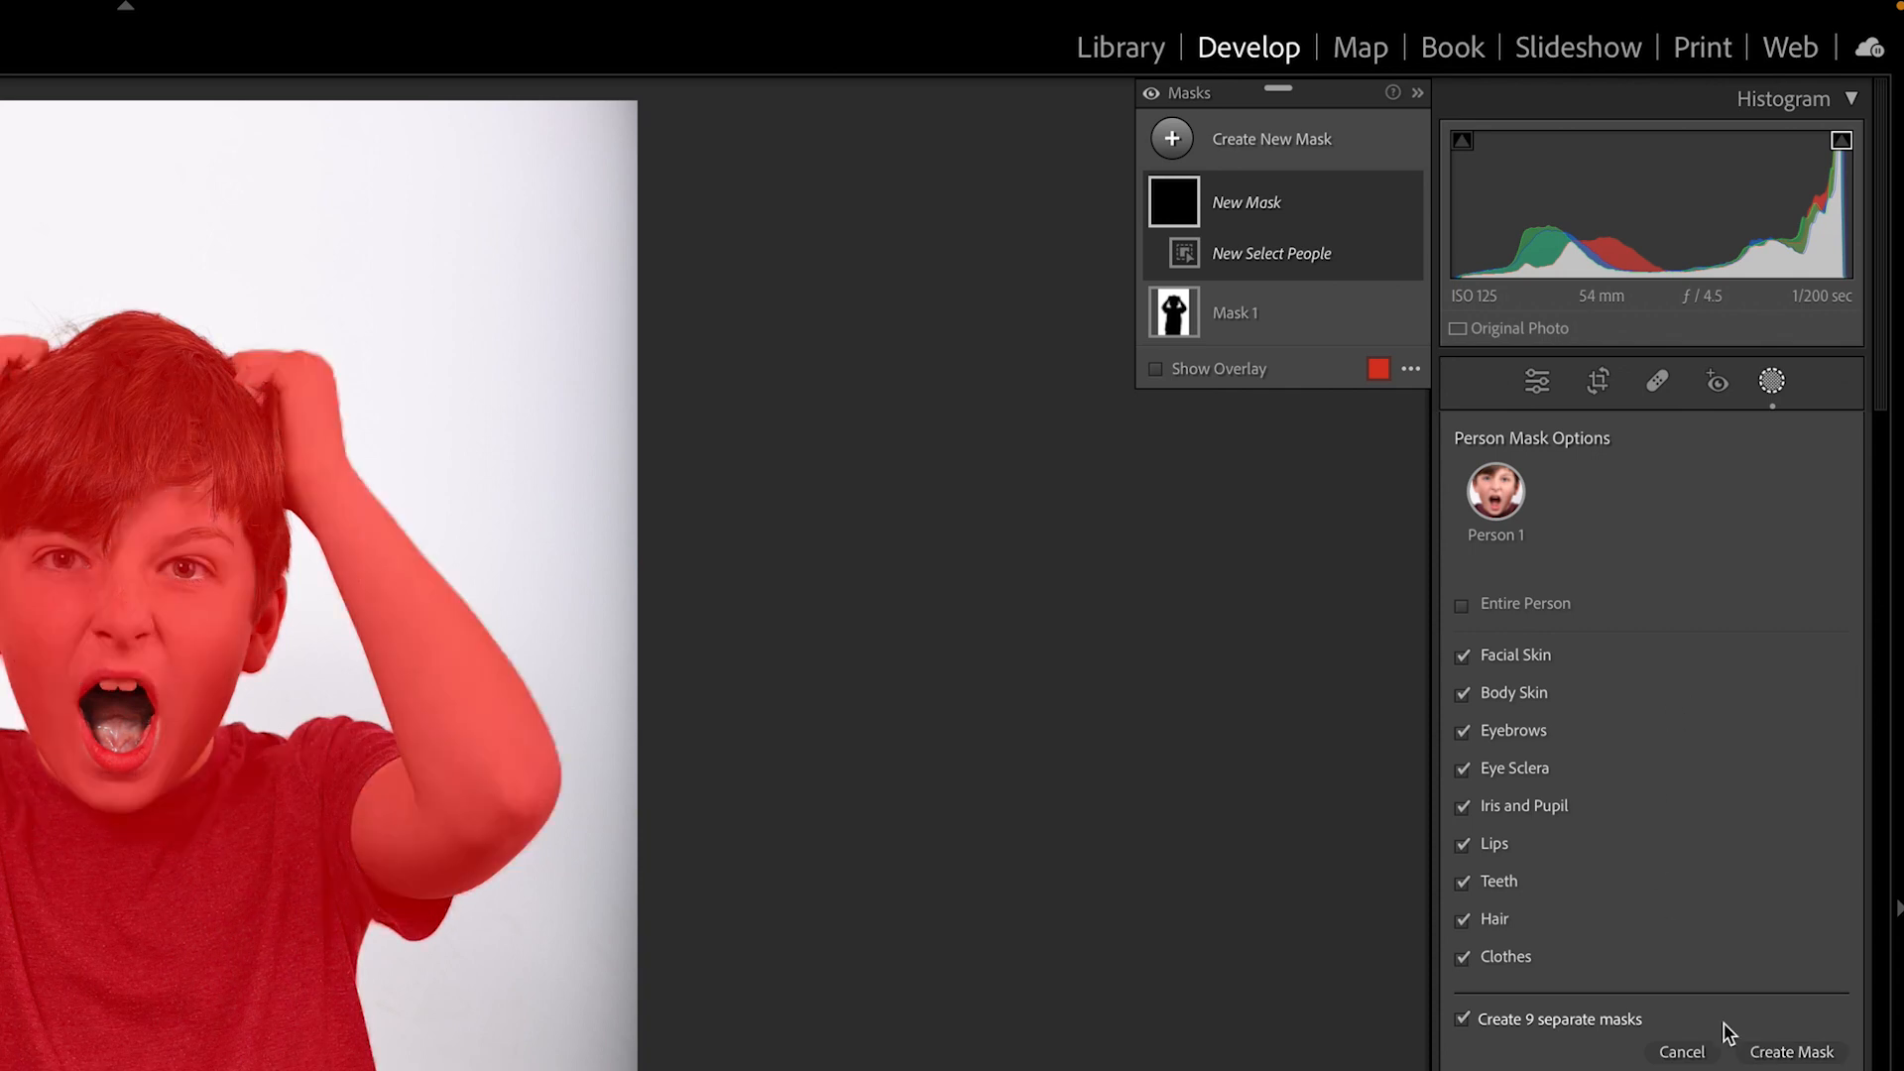
left_click(1773, 1053)
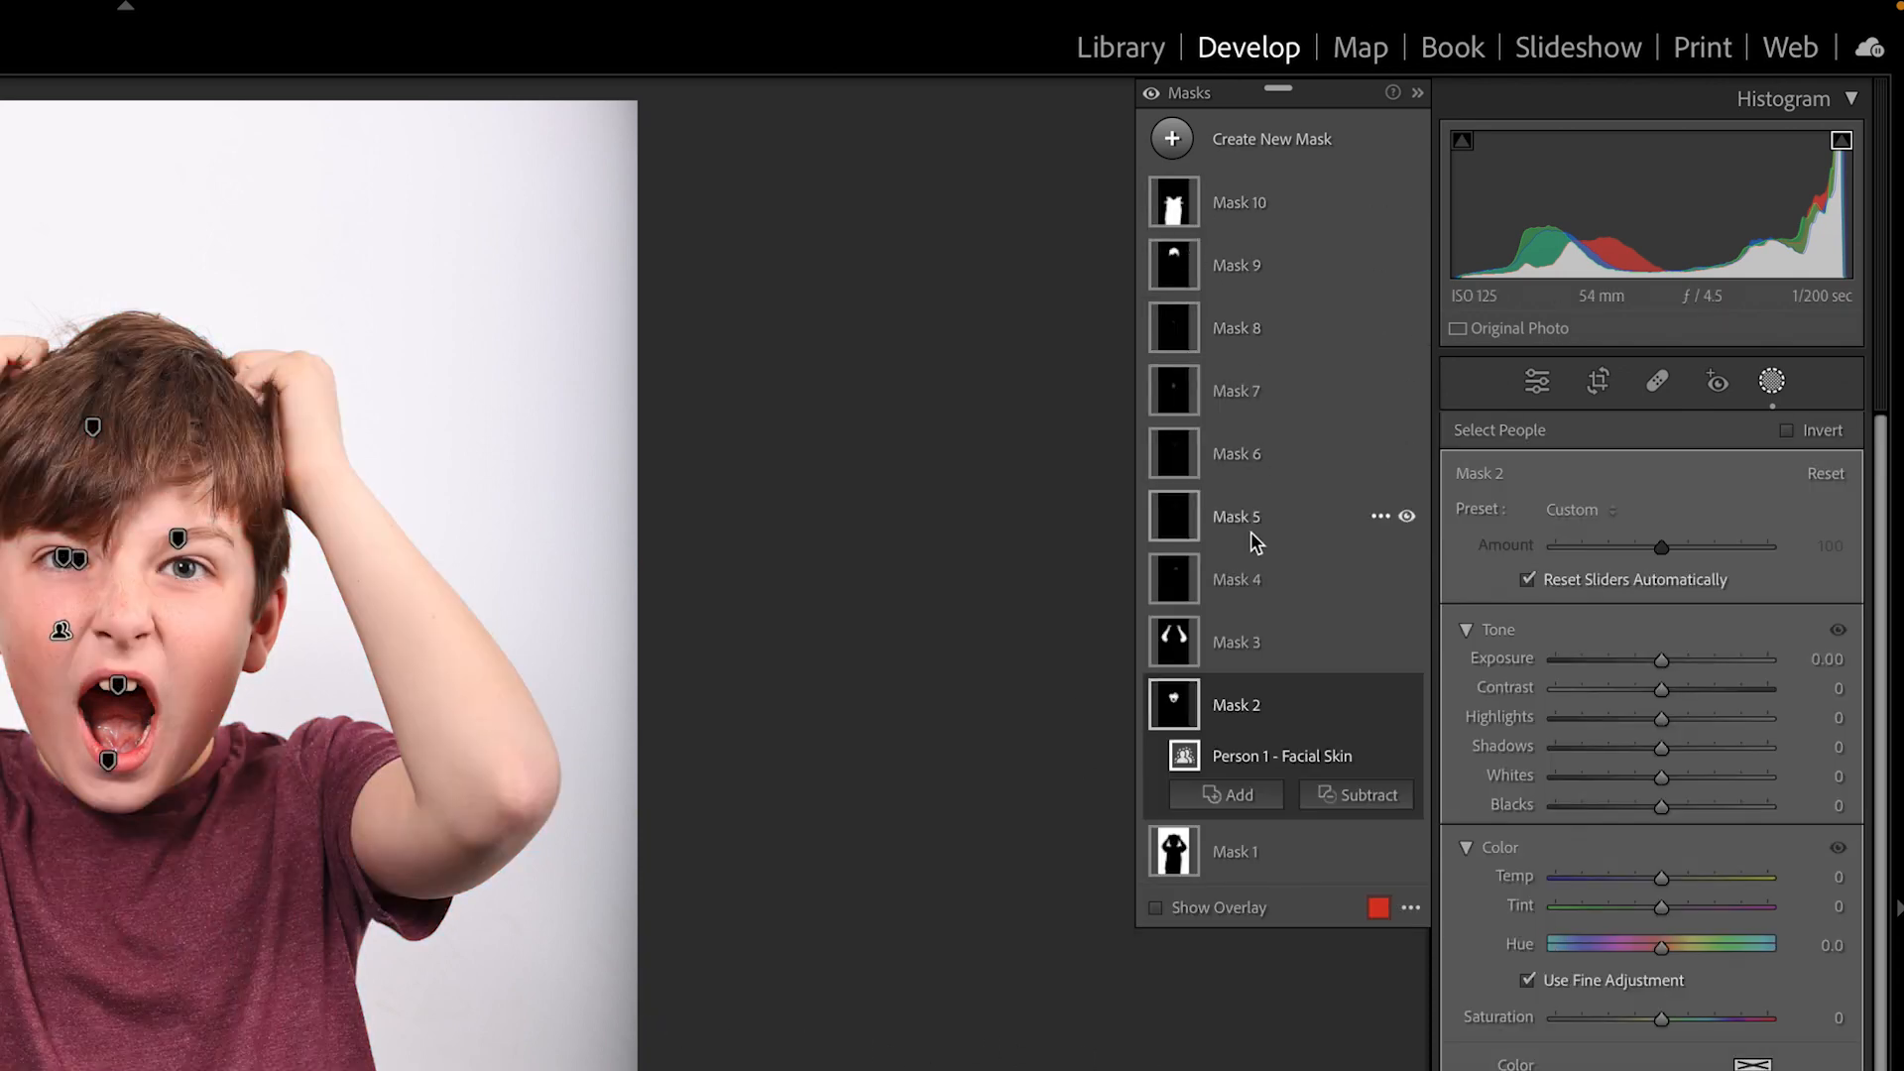
Check what the masks contain and rename Mask 10, the clothes mask, as "Clothes"
left_click(1237, 854)
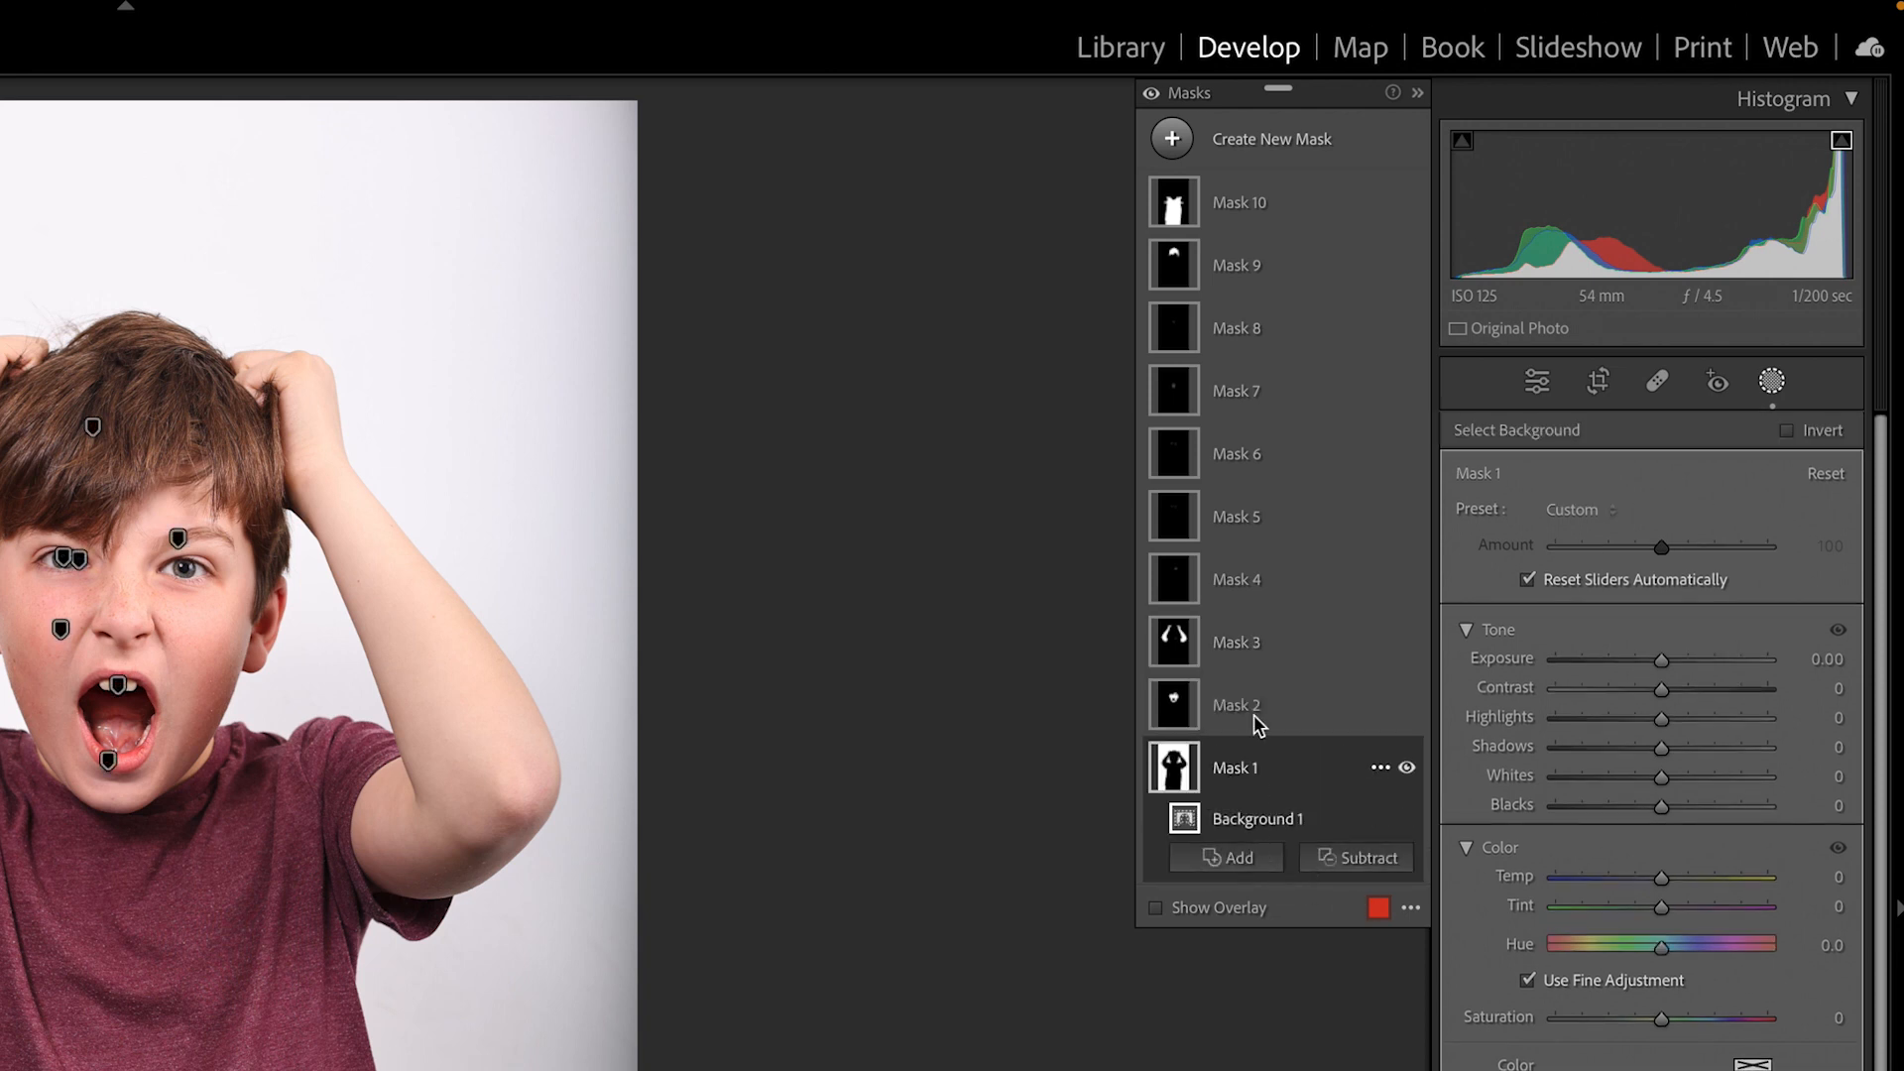
left_click(1252, 211)
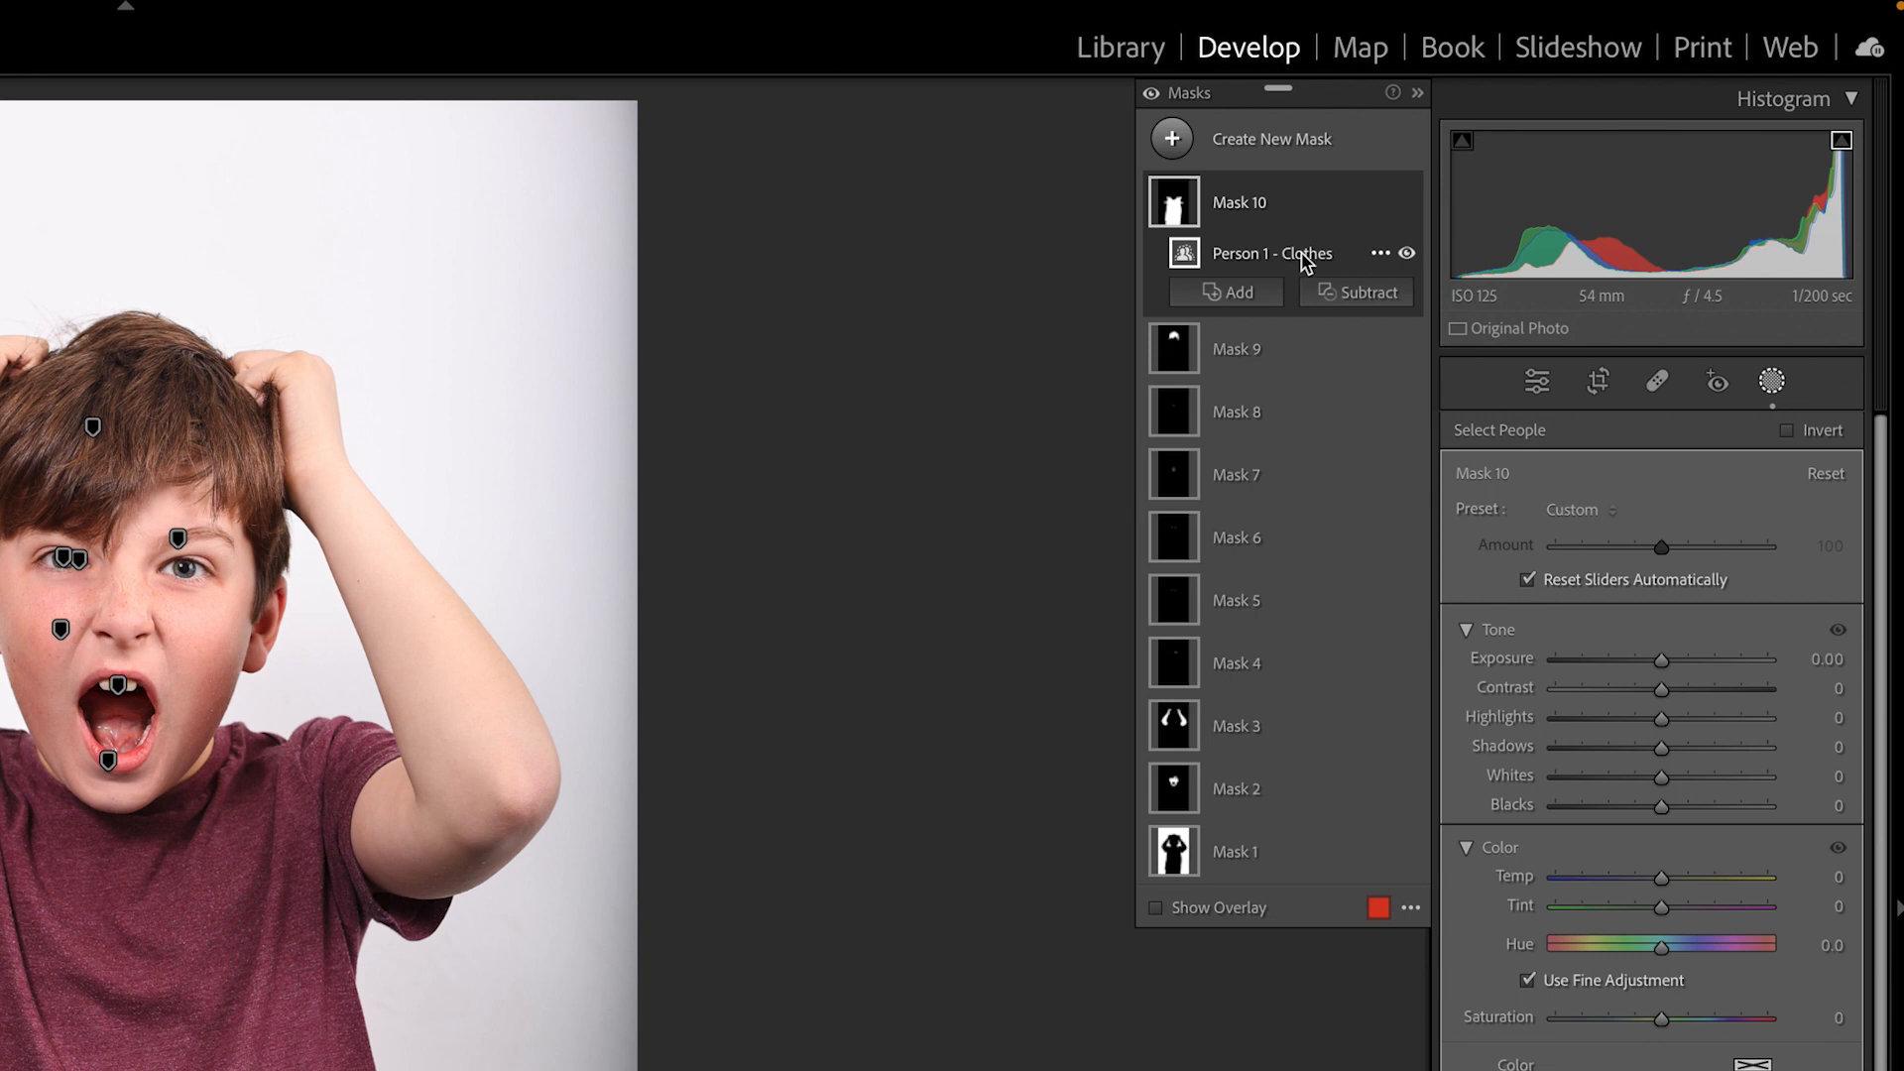
left_click(1245, 202)
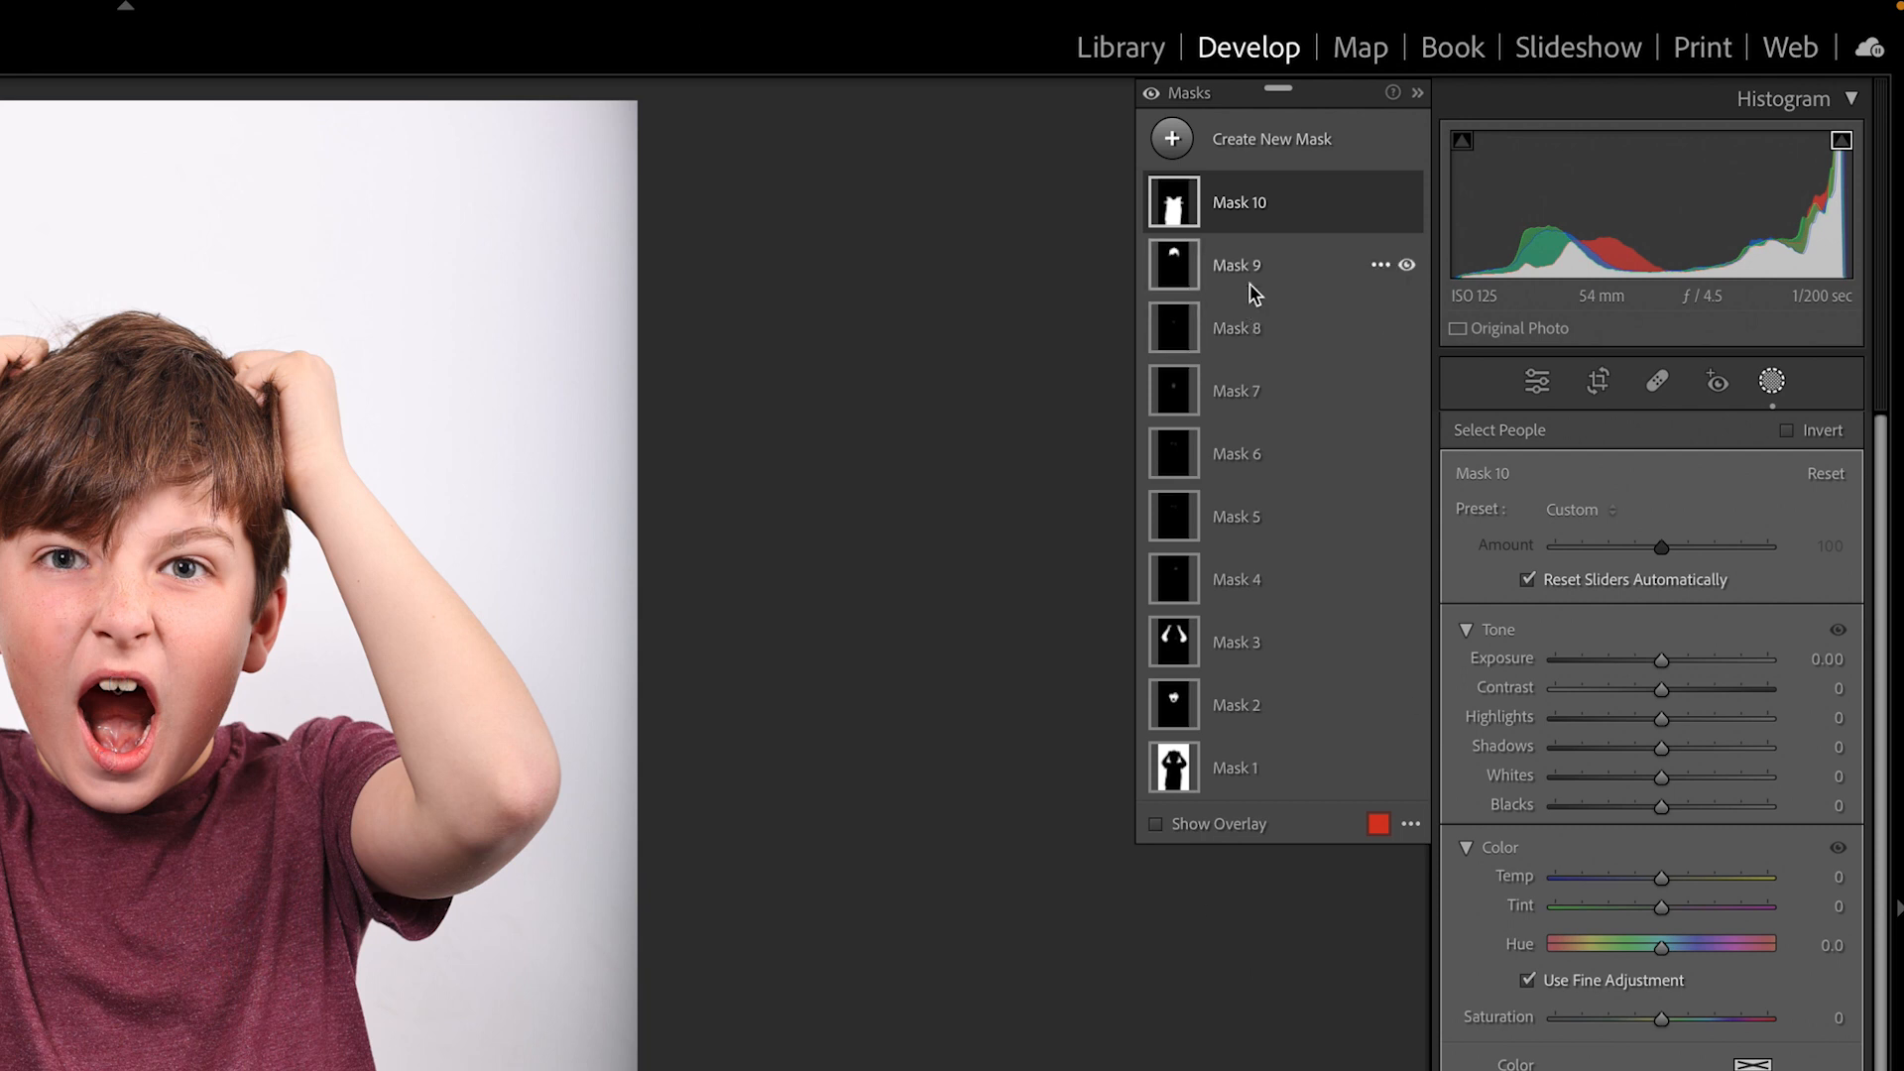
left_click(1252, 211)
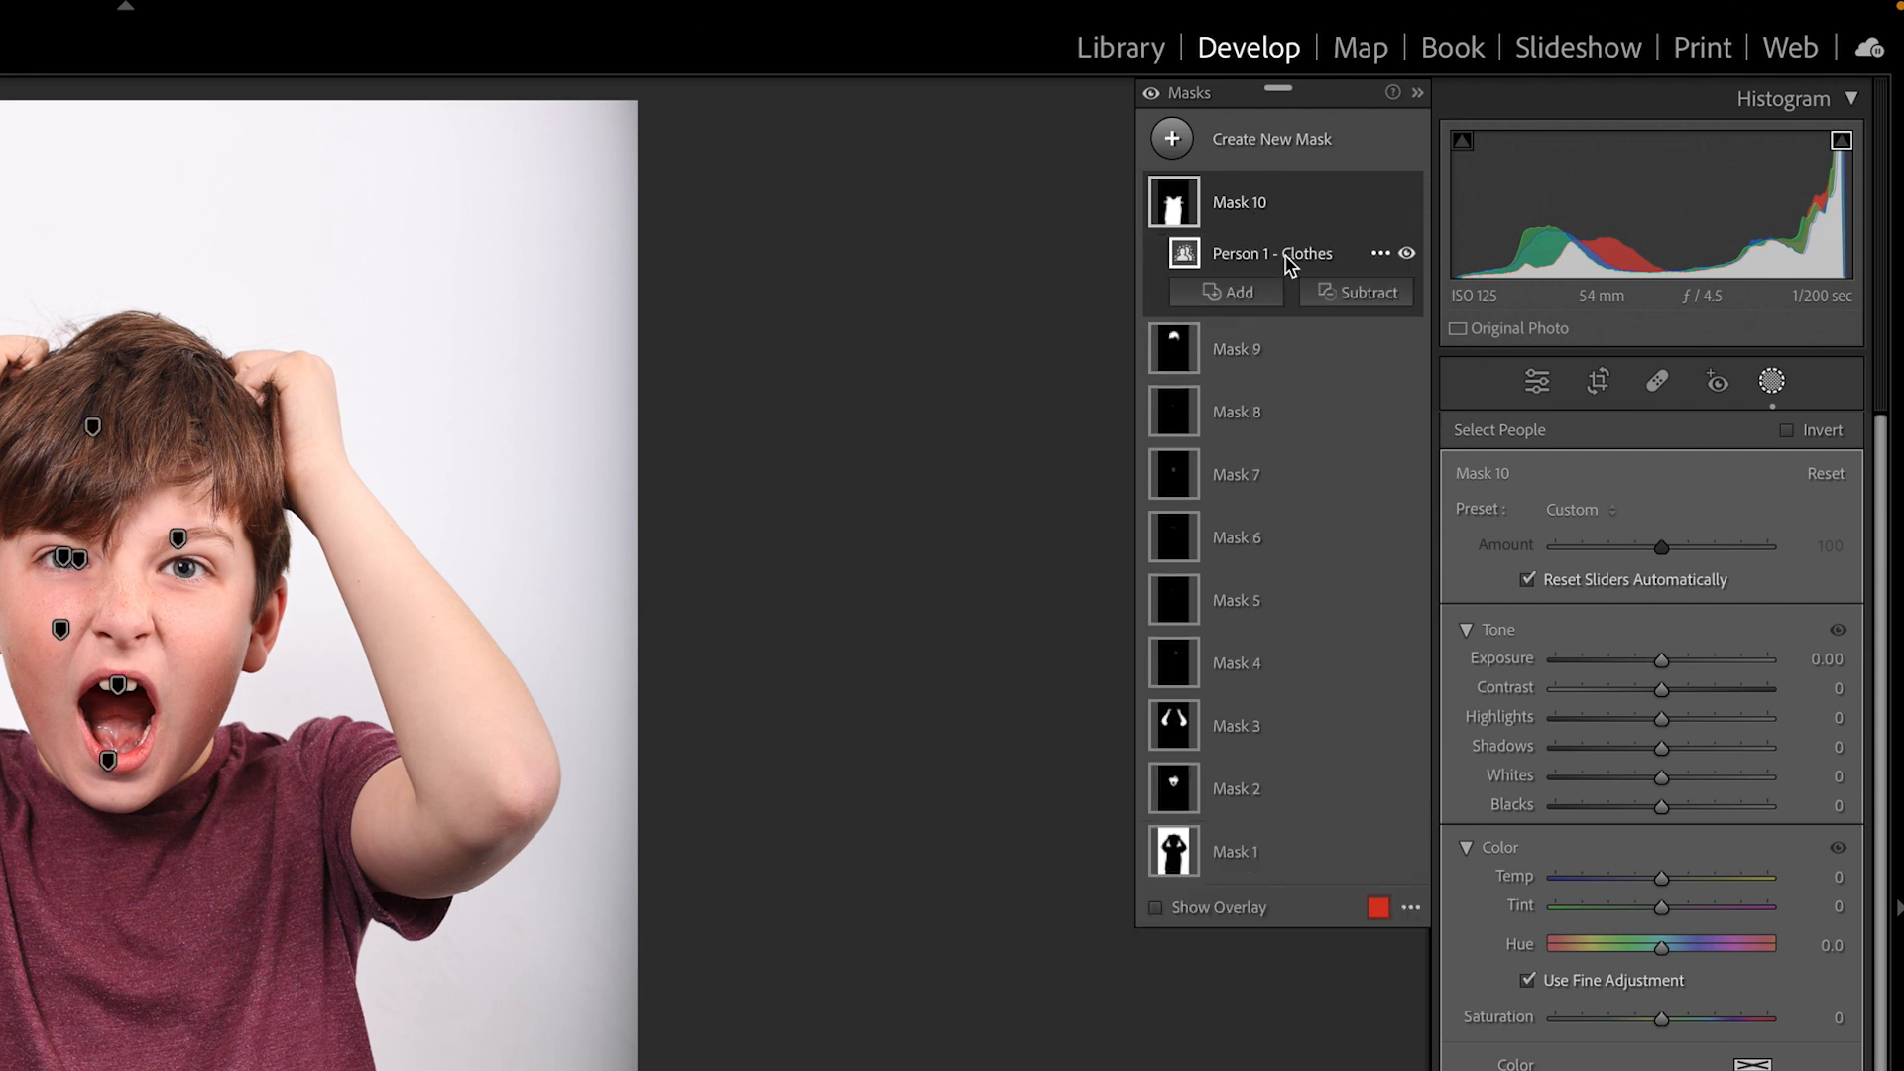
right_click(1242, 204)
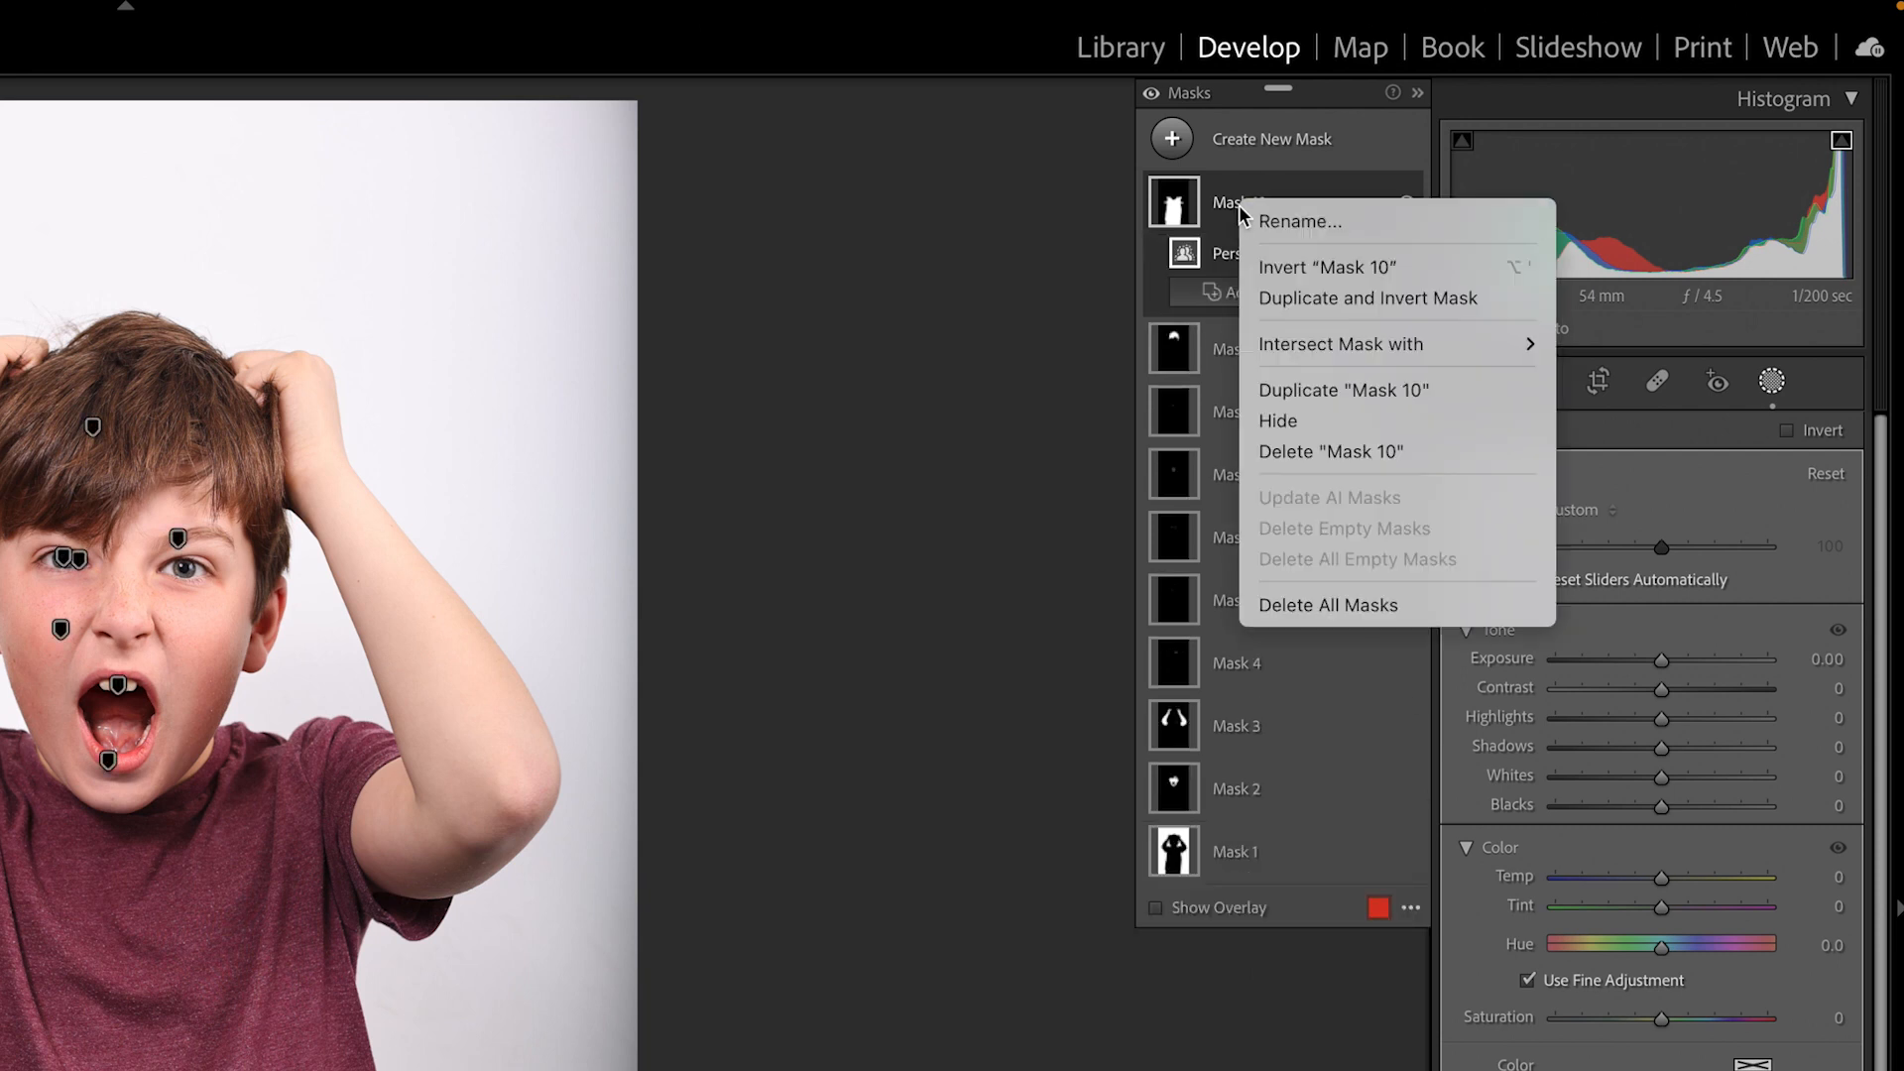
left_click(1256, 201)
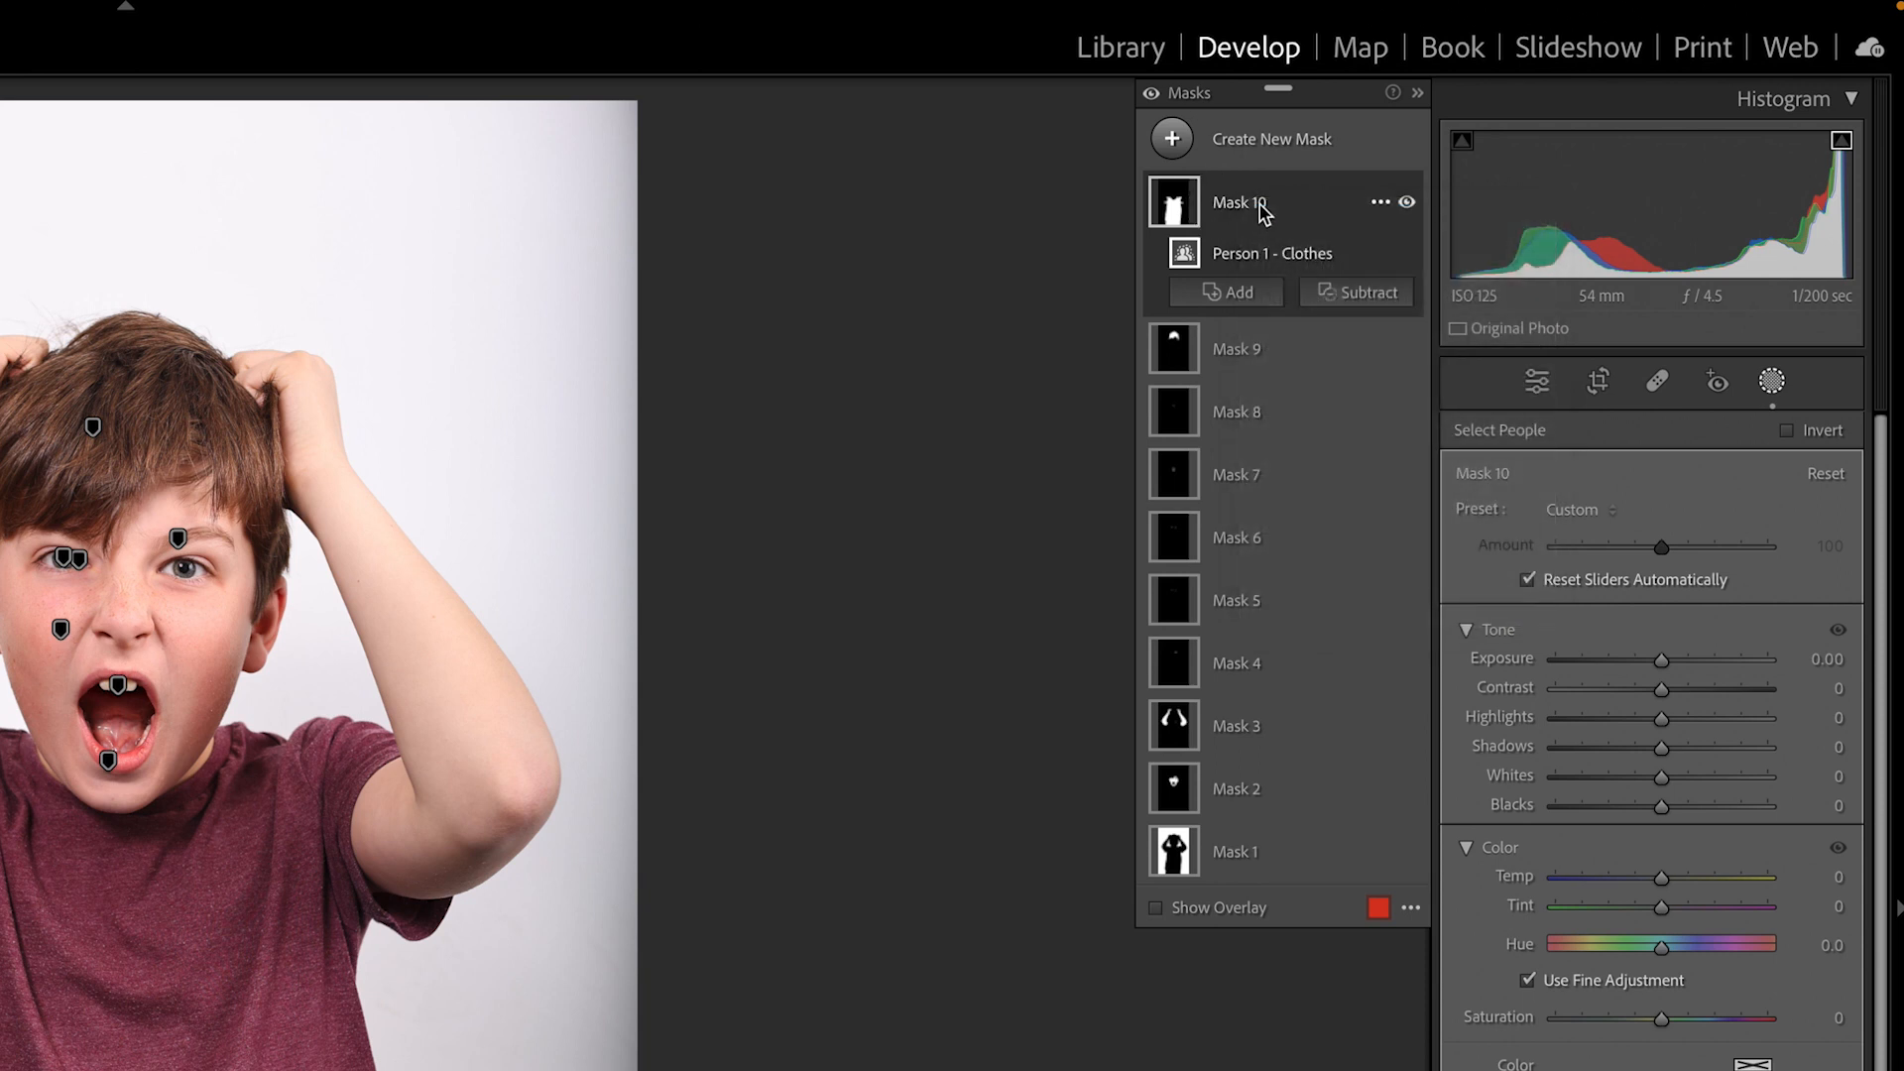
right_click(1247, 206)
left_click(1289, 213)
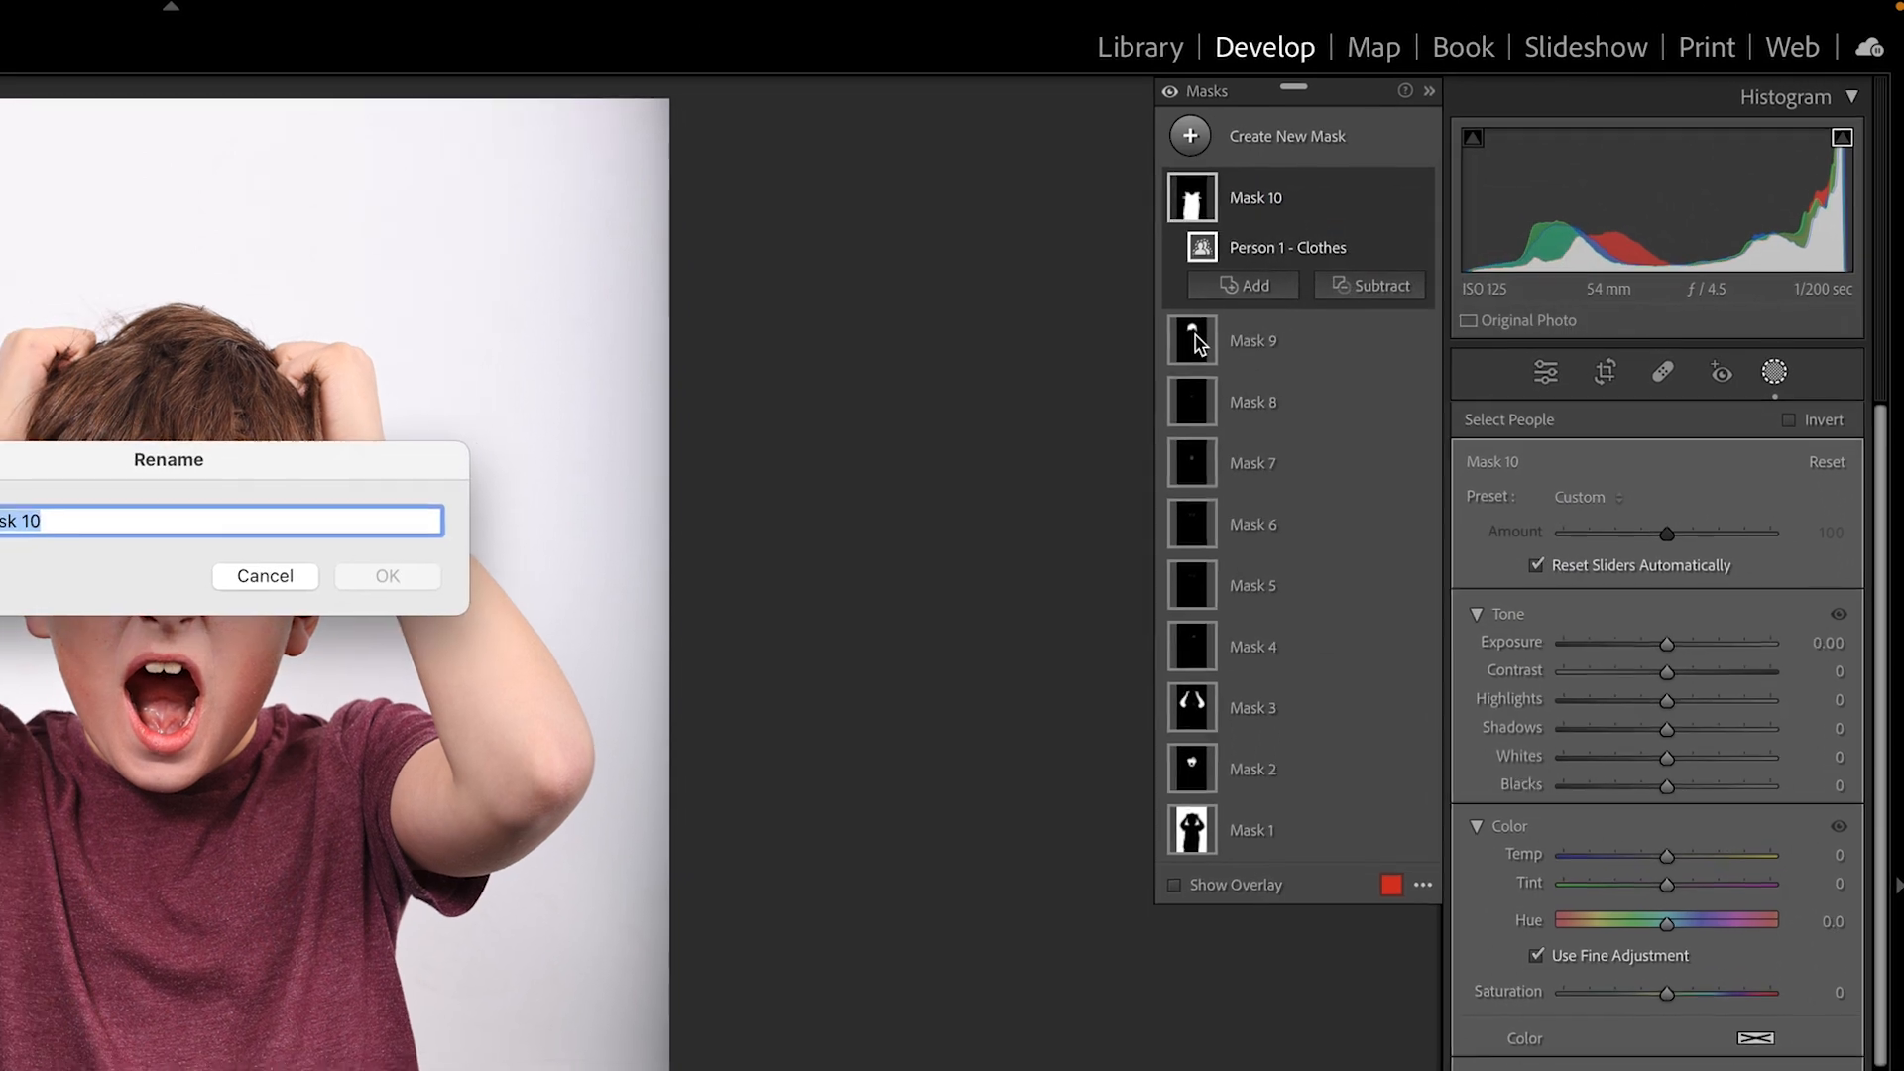
type("Clothes")
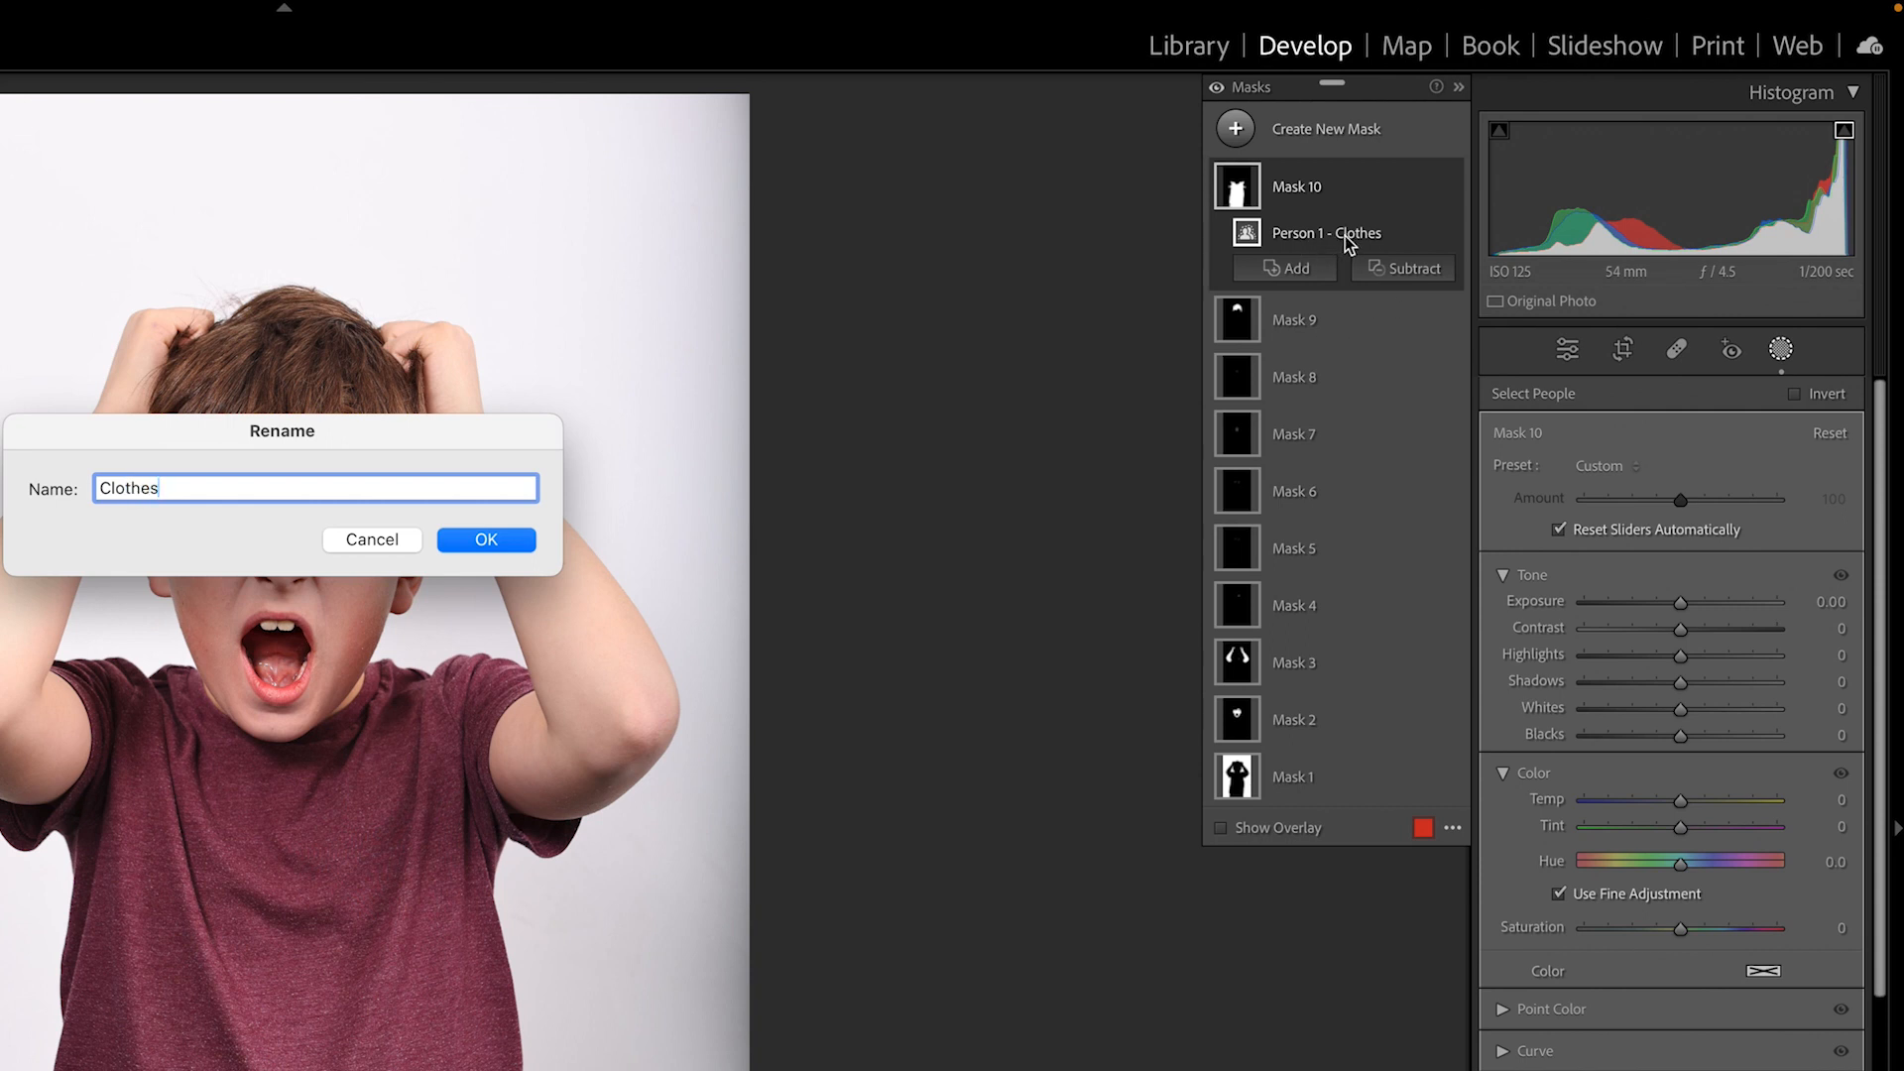
left_click(509, 538)
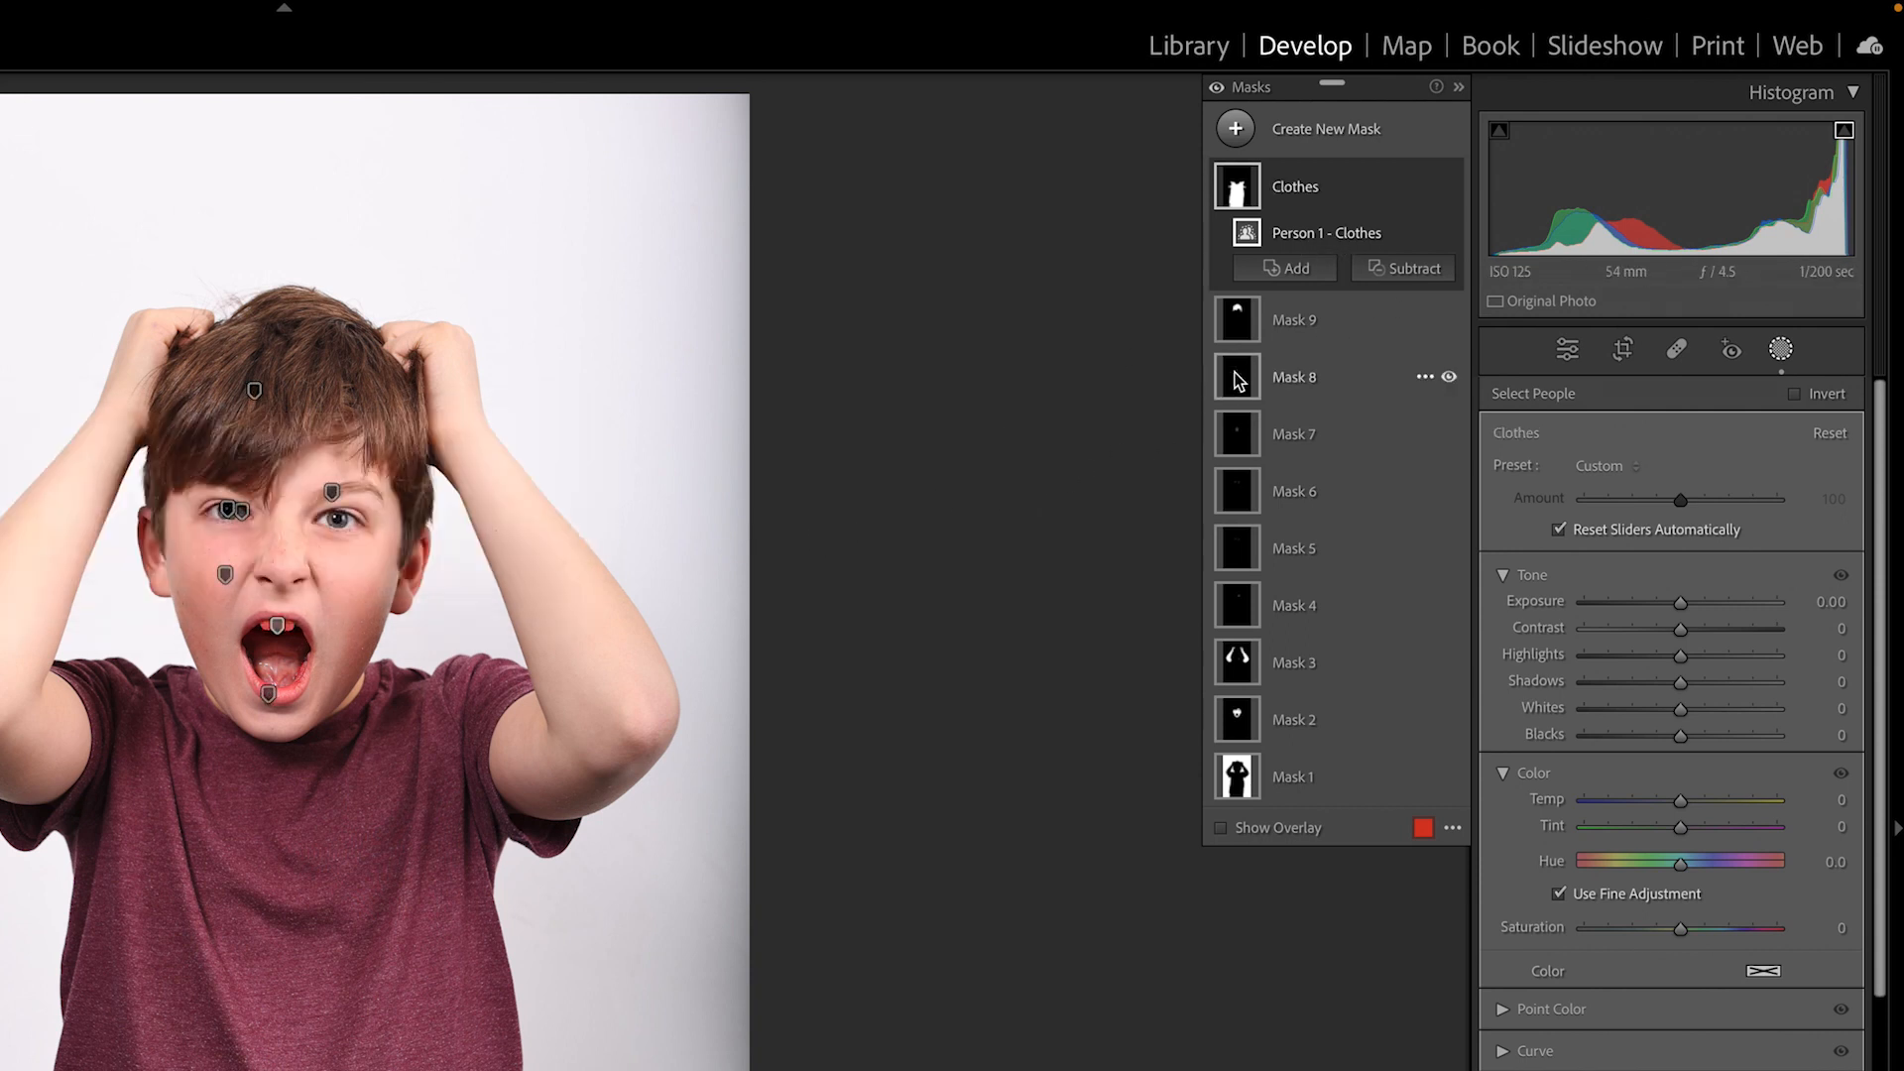
Rename Mask 9, the hair mask, as "Hair"
left_click(1336, 329)
right_click(1321, 263)
left_click(1327, 265)
type("Ha")
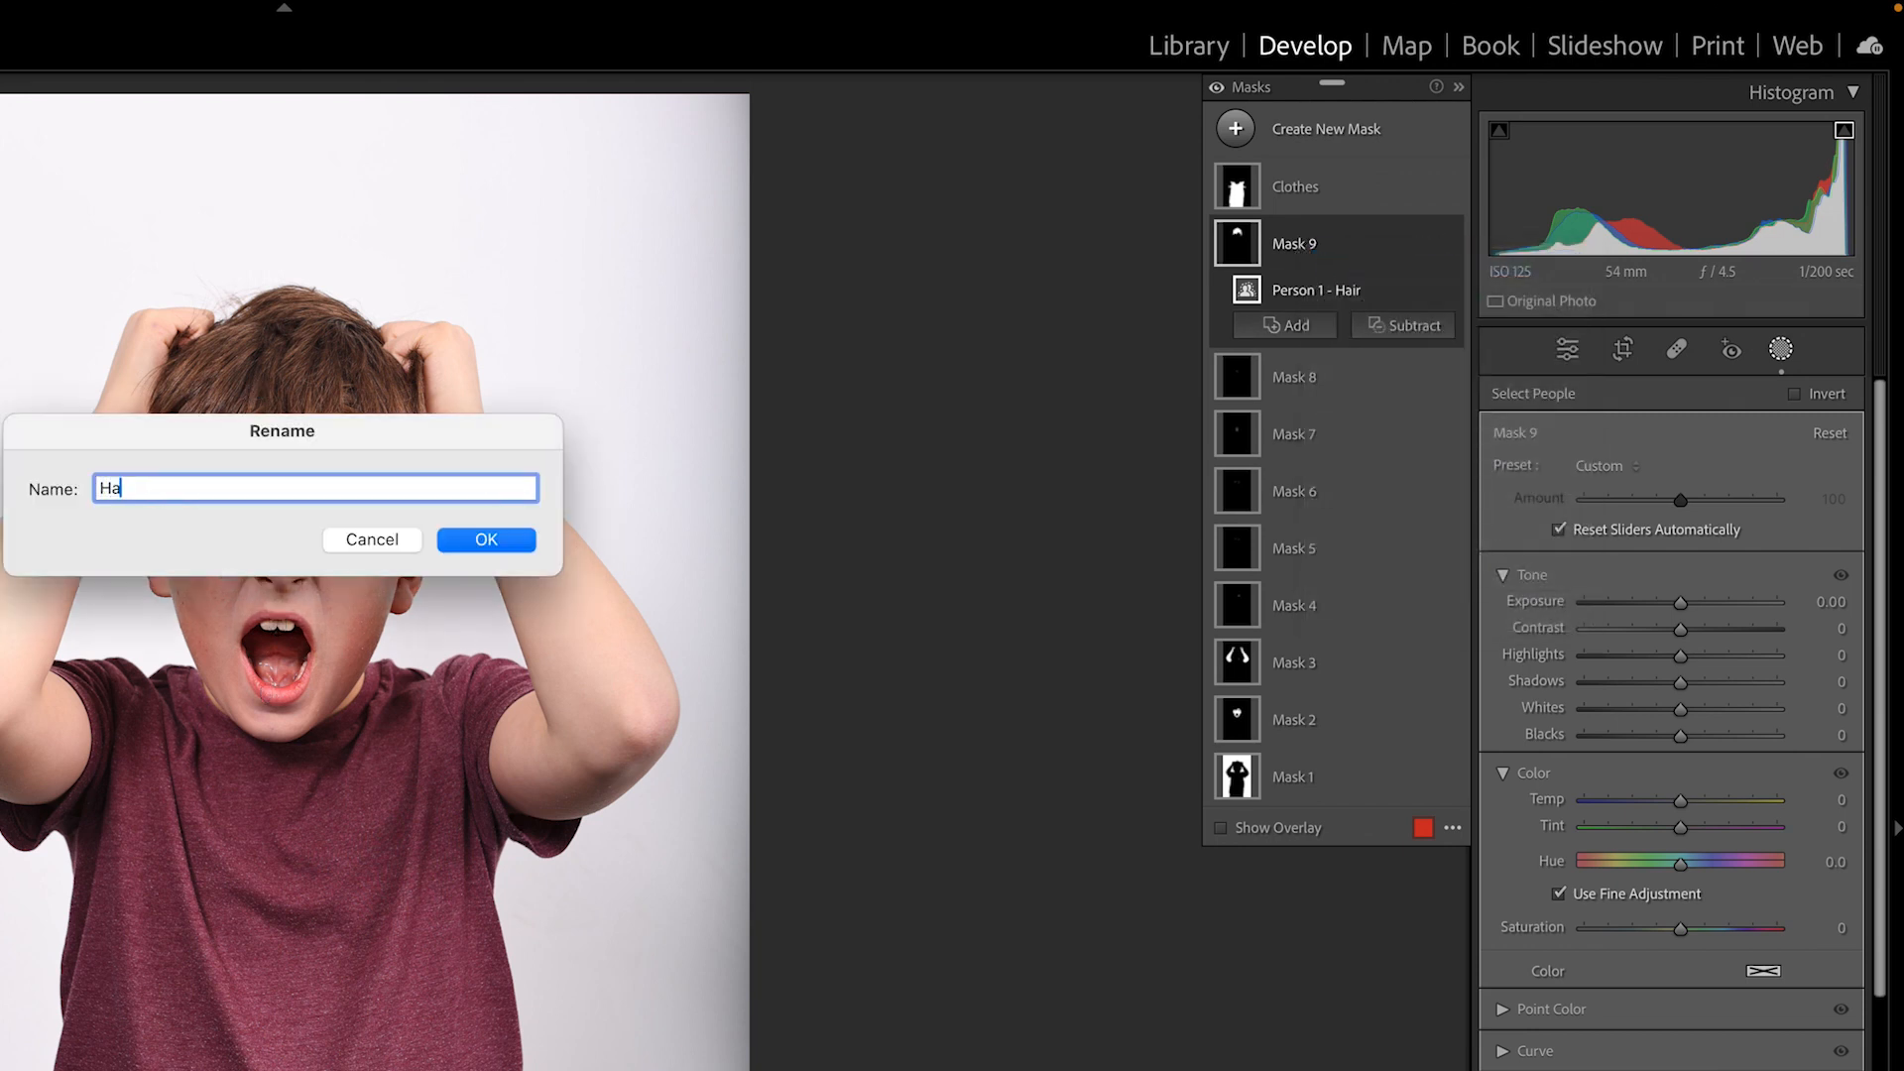
type("ir")
left_click(526, 539)
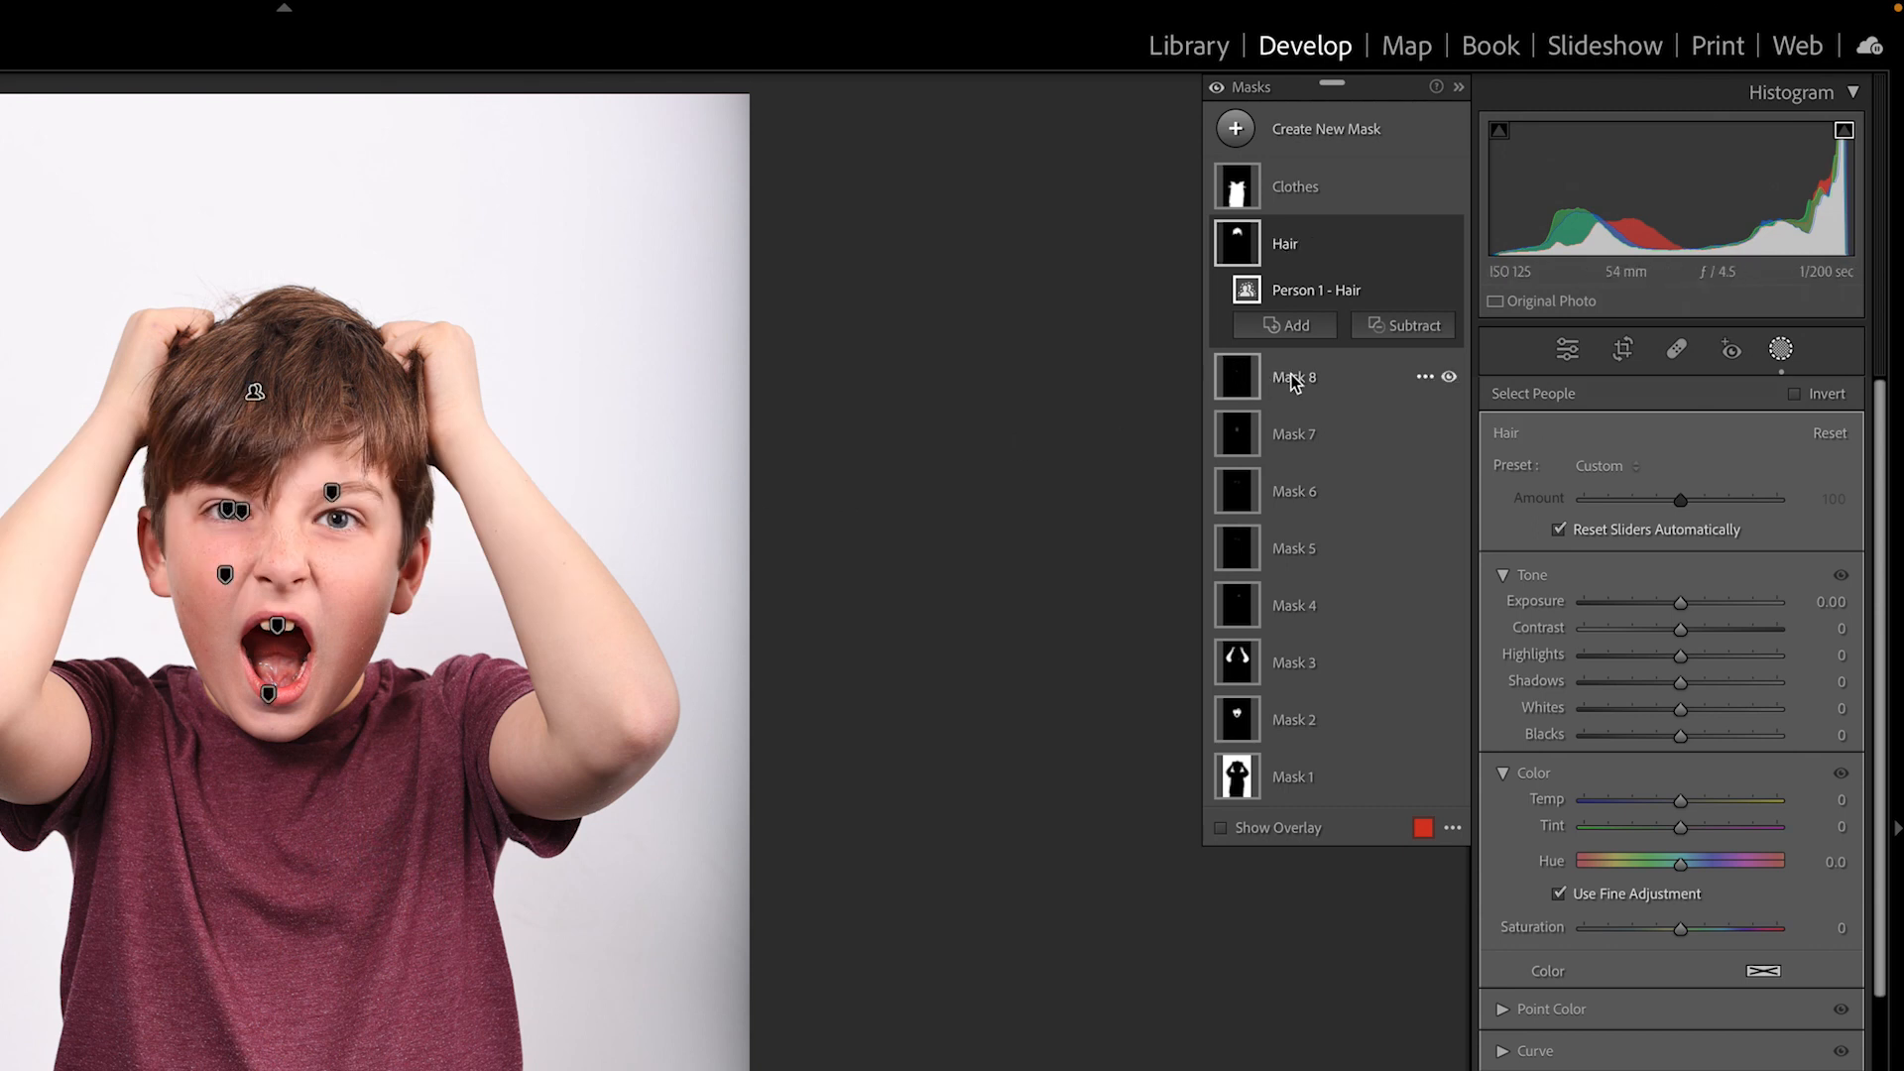
Rename Mask 8 as "Teeth" and Mask 7 as "Lips"
left_click(1295, 382)
right_click(1299, 300)
left_click(1402, 312)
type("Teeth")
key("Return")
left_click(1294, 434)
left_click(1317, 373)
type("Lips")
key("Return")
Rename Mask 6 as "irish and Pupil" and Mask 5 as "Eye Whites"
left_click(1303, 490)
type("irish and Pupil")
left_click(502, 544)
left_click(1305, 547)
double_click(1305, 468)
type("Eye Whites")
left_click(488, 545)
Rename Mask 4 as "Eyebrows" and Mask 3 as "Body kin"
left_click(1307, 605)
double_click(1315, 536)
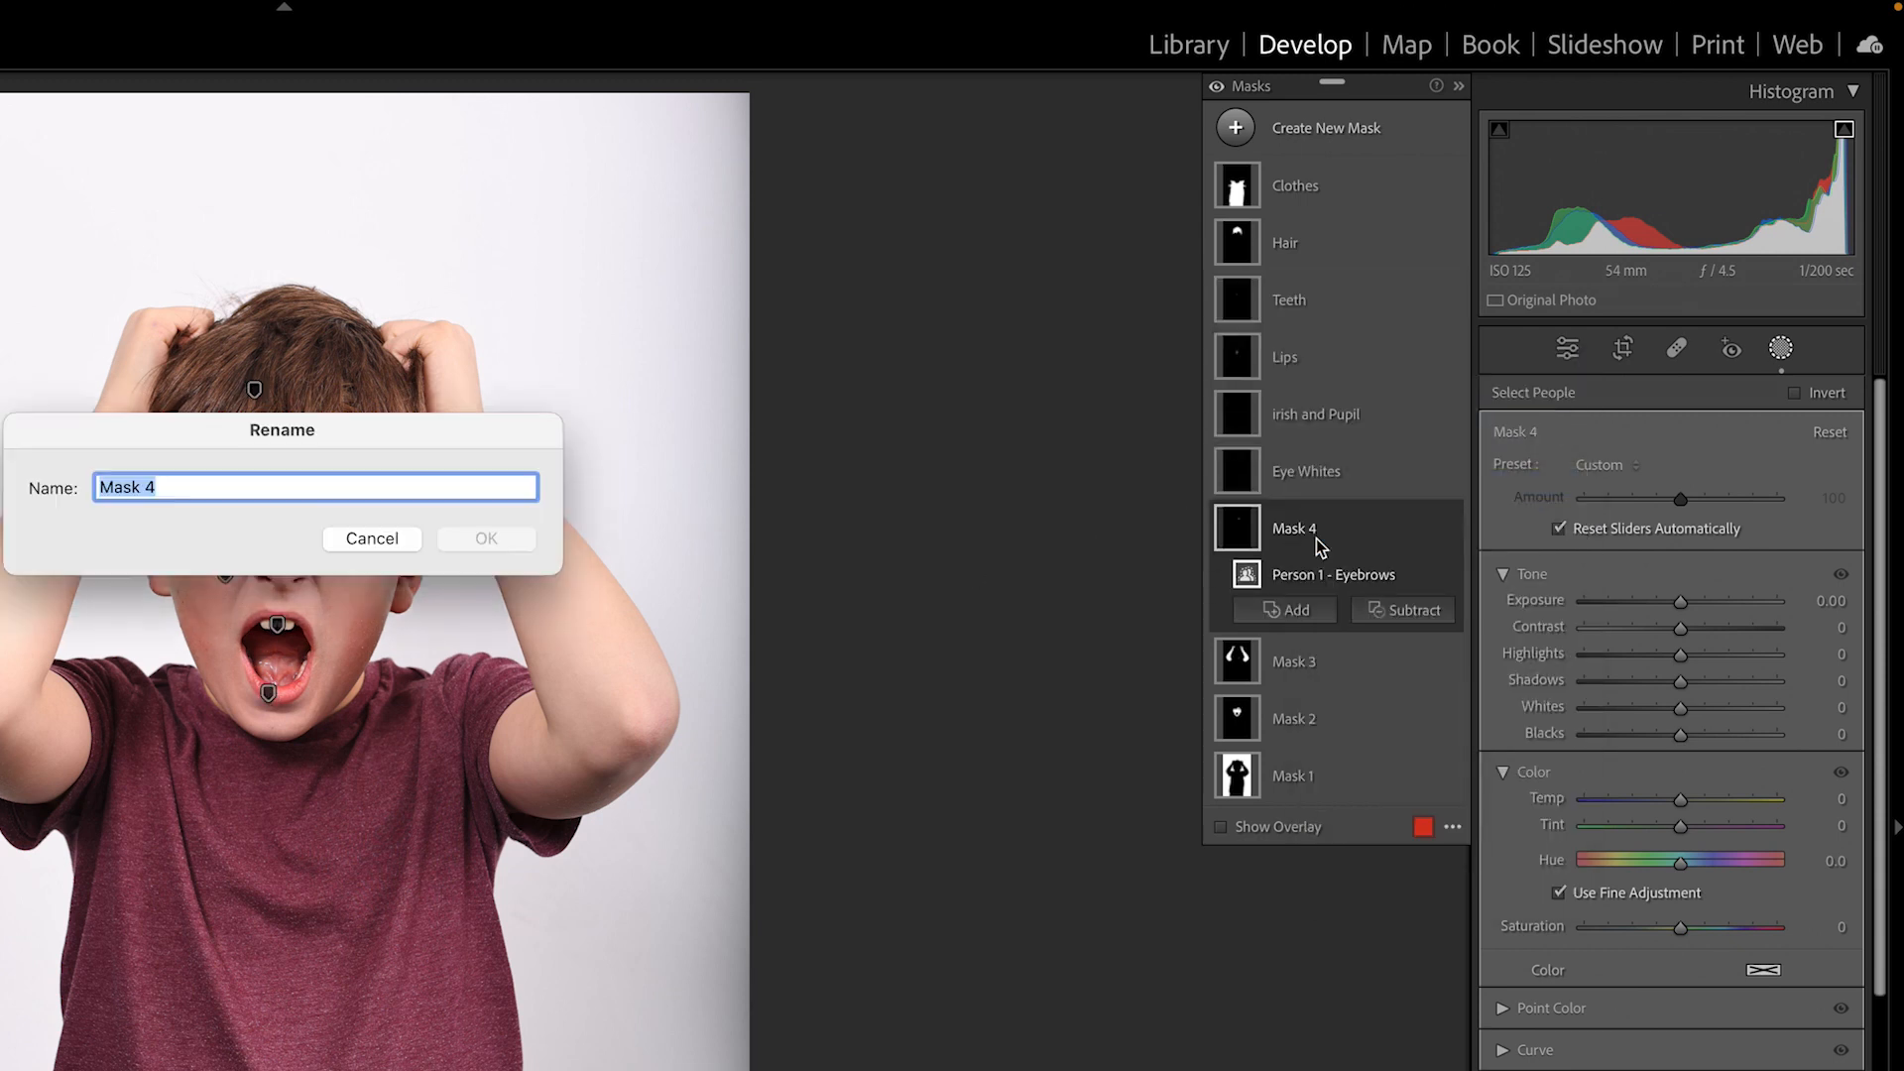
double_click(1302, 588)
type("Body kin")
key("Return")
Rename Mask 2 as "Facial Skin" and Mask 1 as "Background", and collapse the background mask's components
double_click(1294, 642)
type("Facial Skin")
key("Return")
double_click(1294, 699)
type("Backgr")
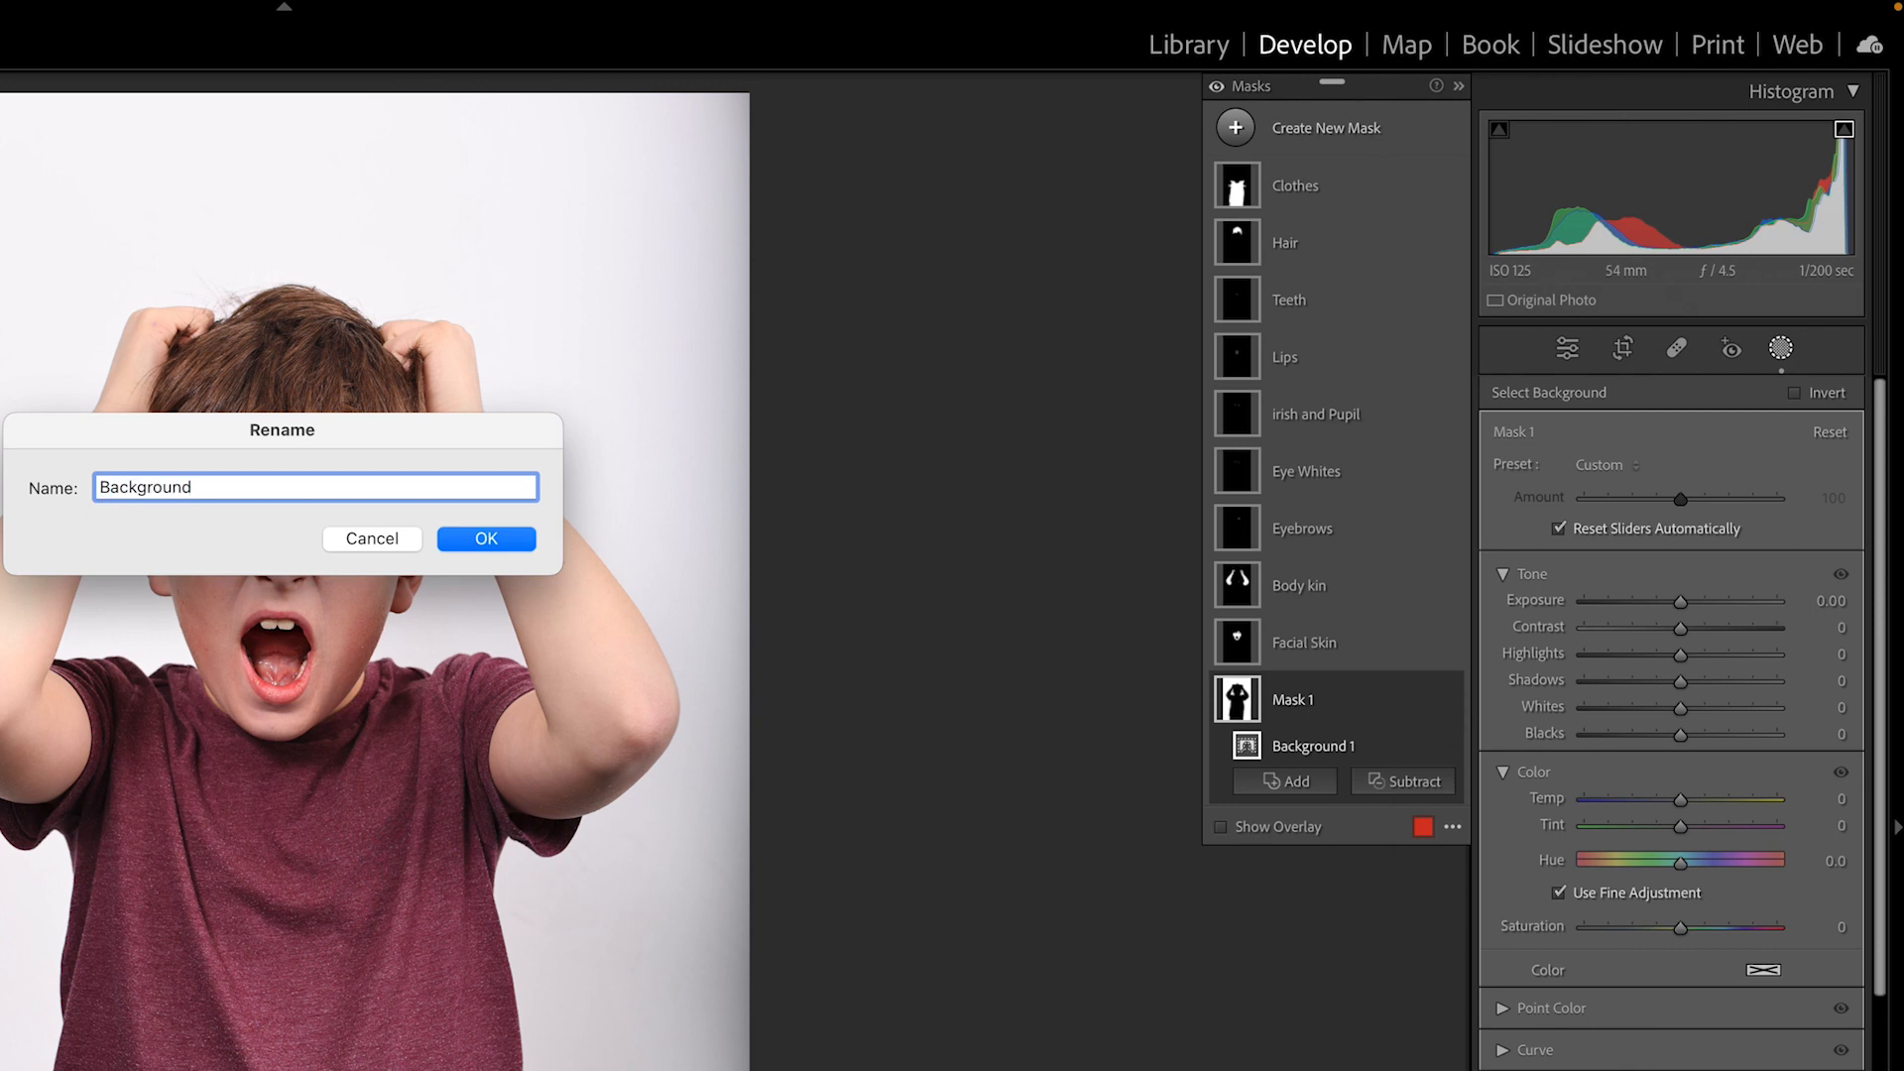
type("ound")
key("Return")
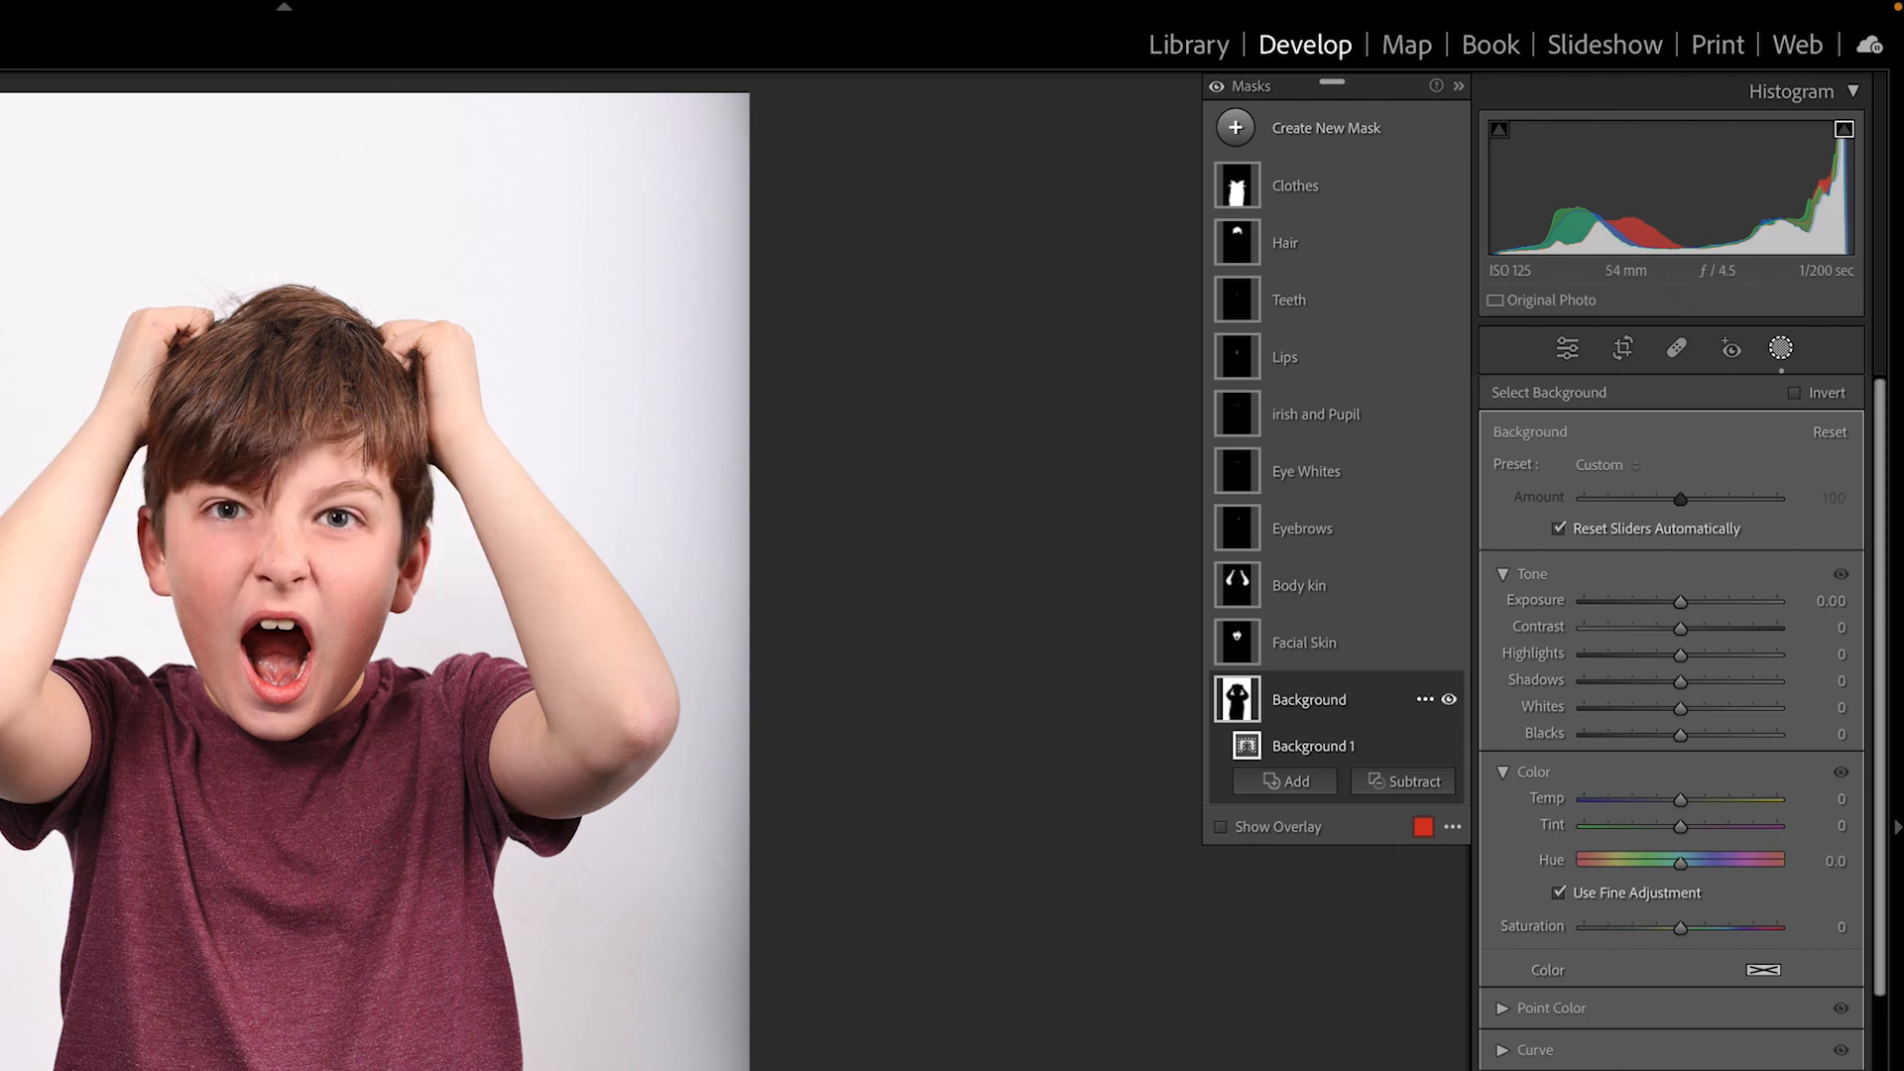
left_click(1307, 699)
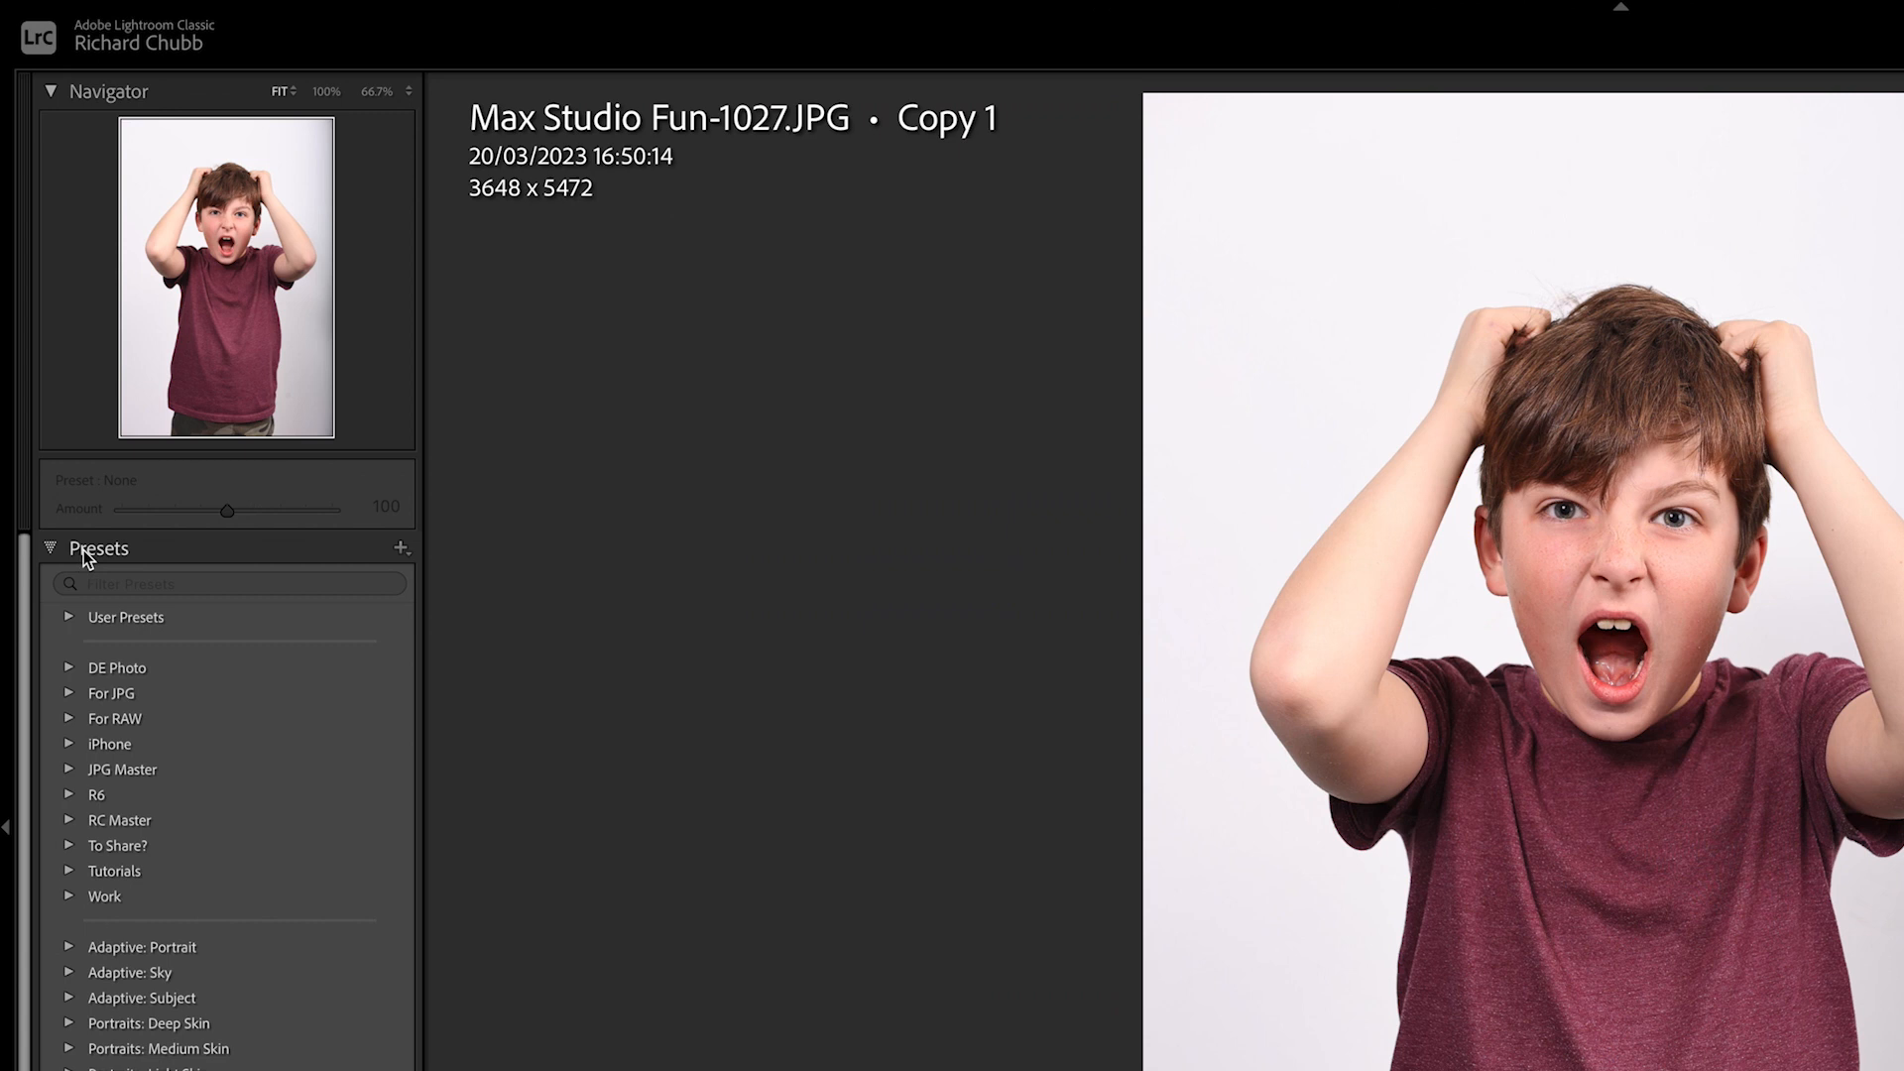
Start a new develop preset and name it "Background and Face - 0"
left_click(401, 547)
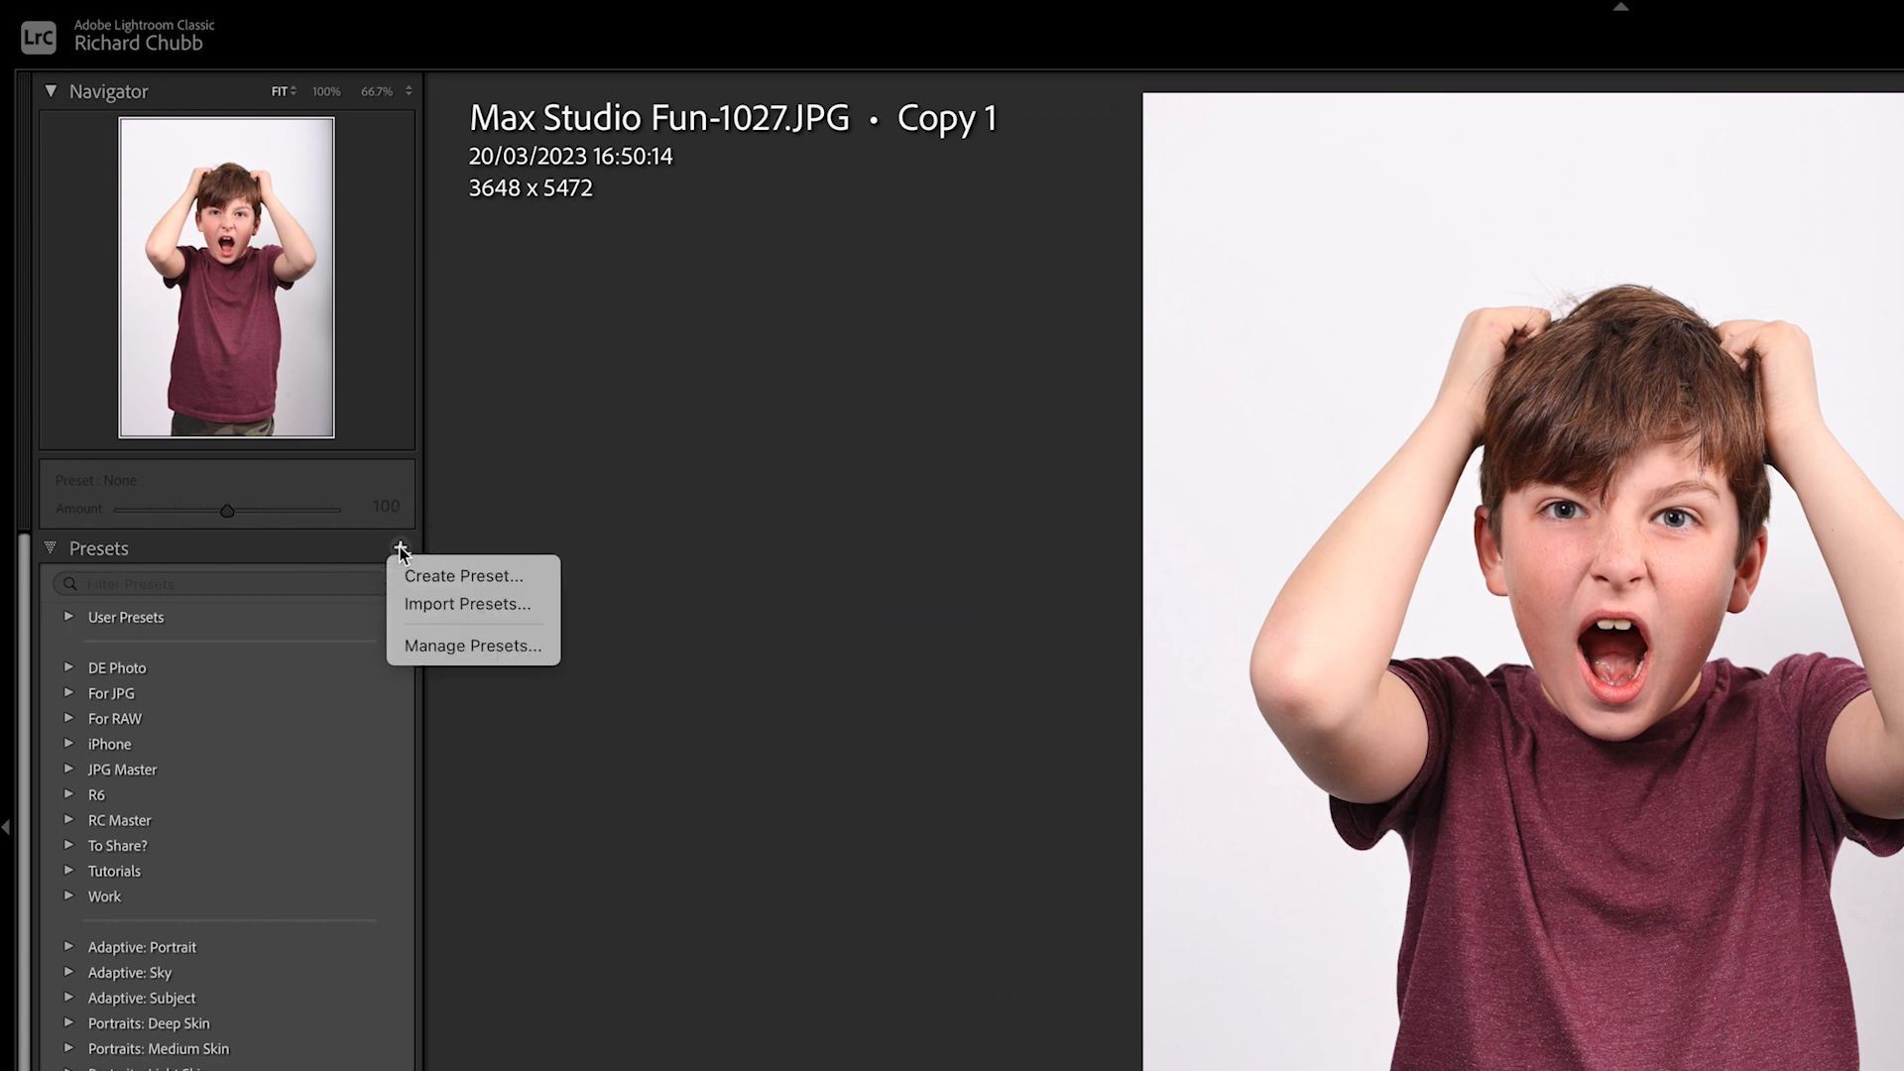
left_click(400, 547)
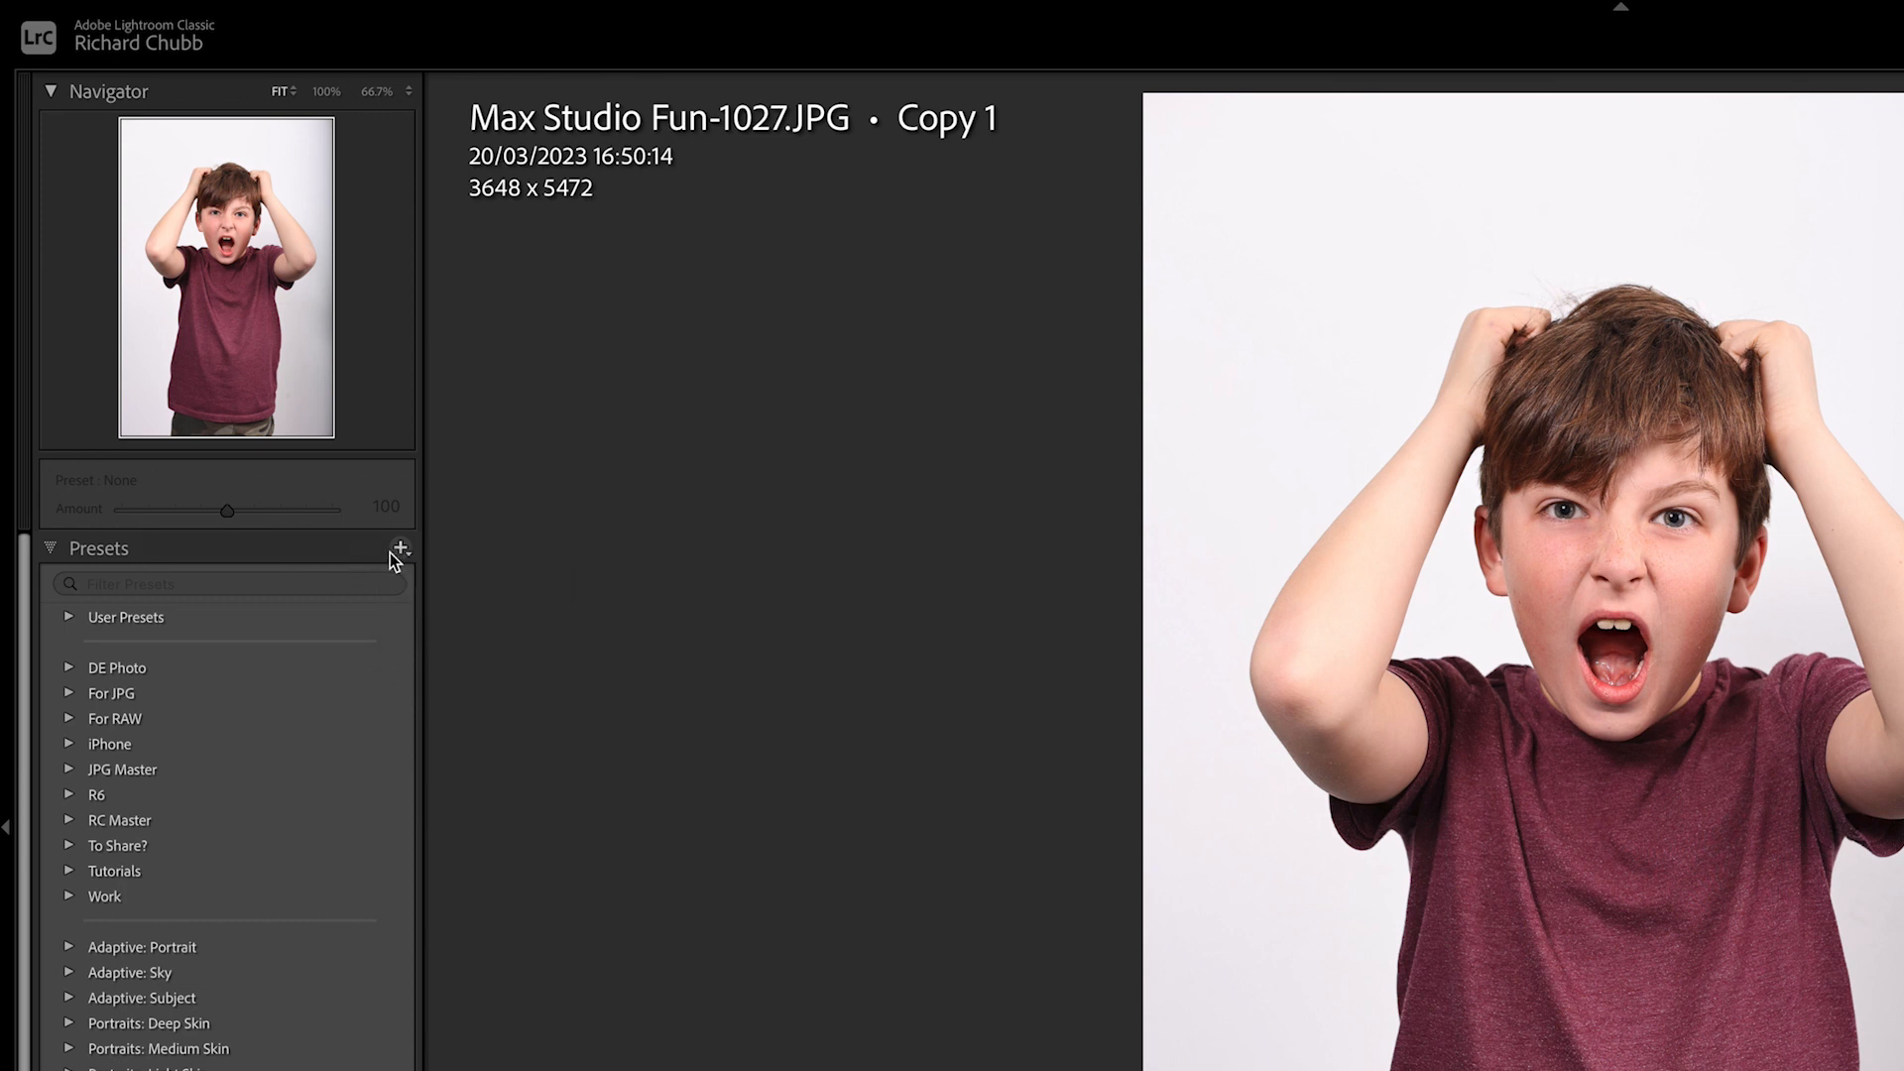
left_click(401, 547)
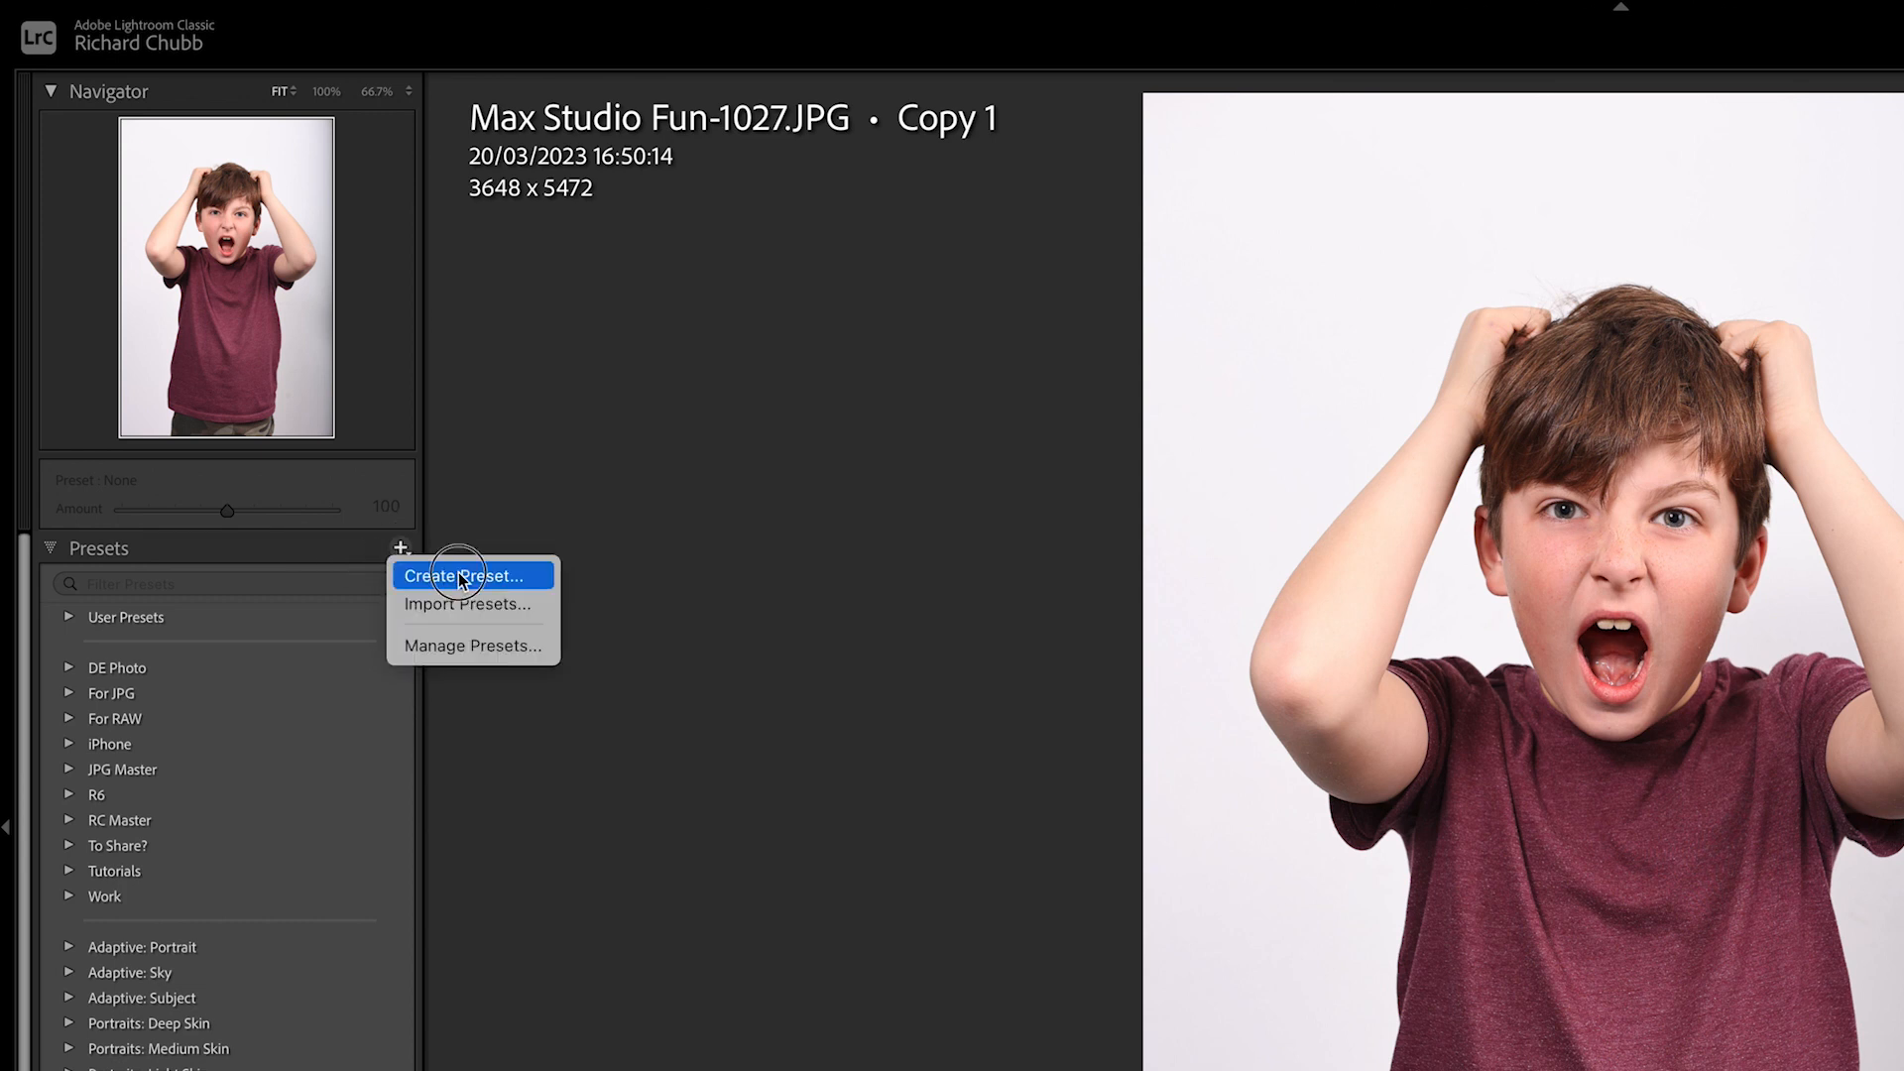
left_click(461, 577)
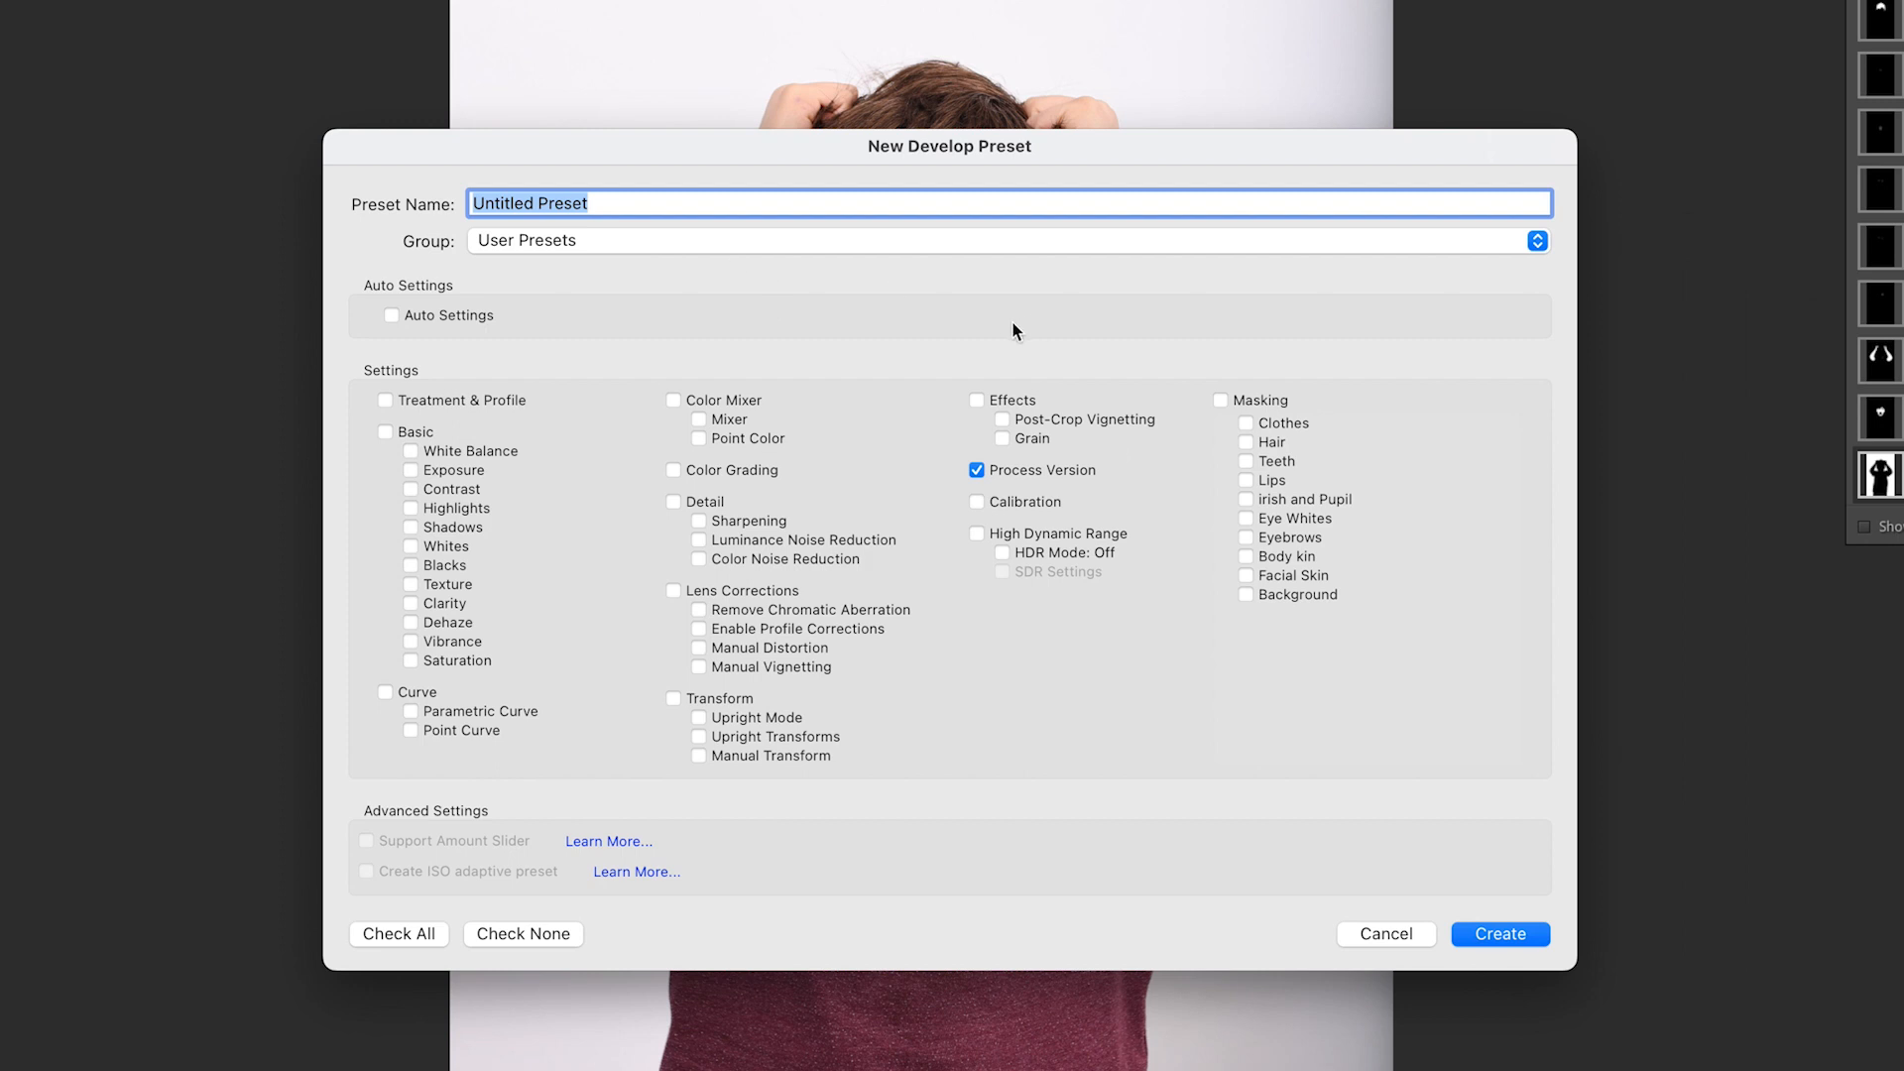
type("Ba")
type("nd and Fac")
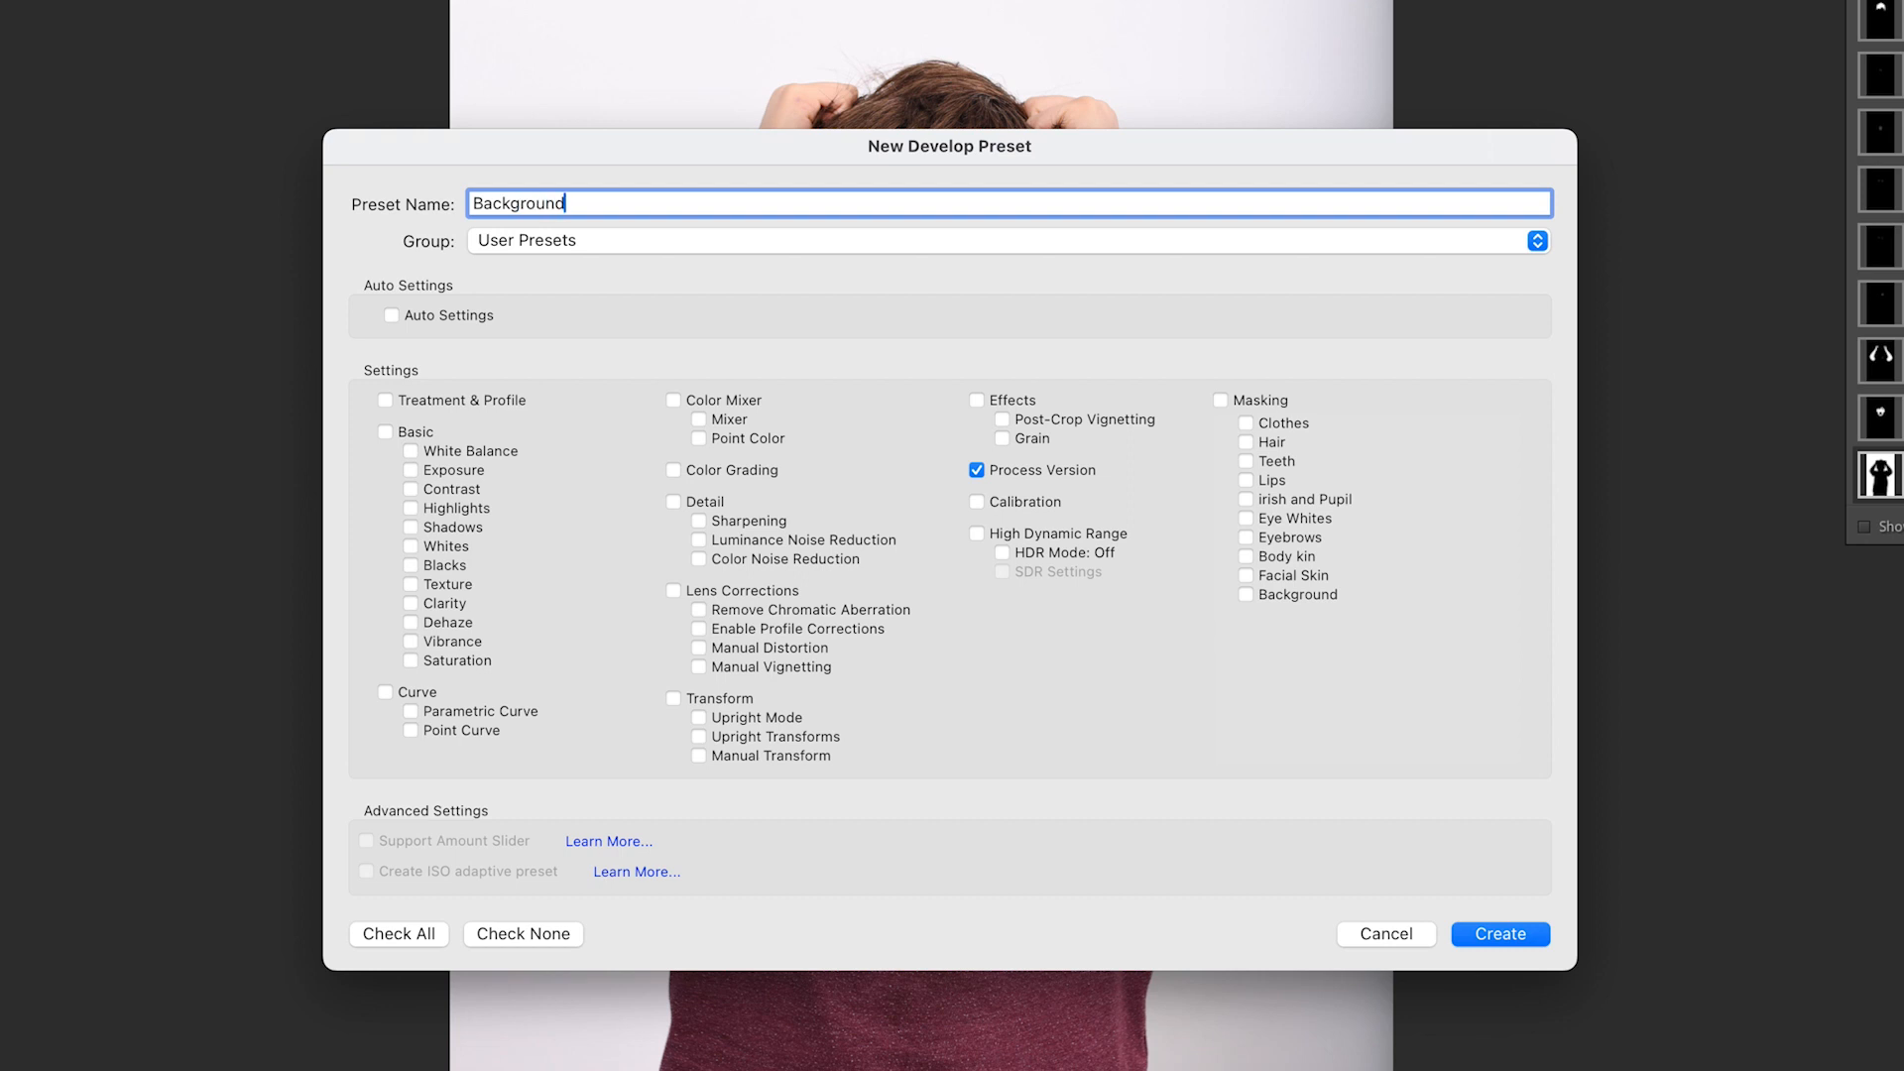
type("e - 0")
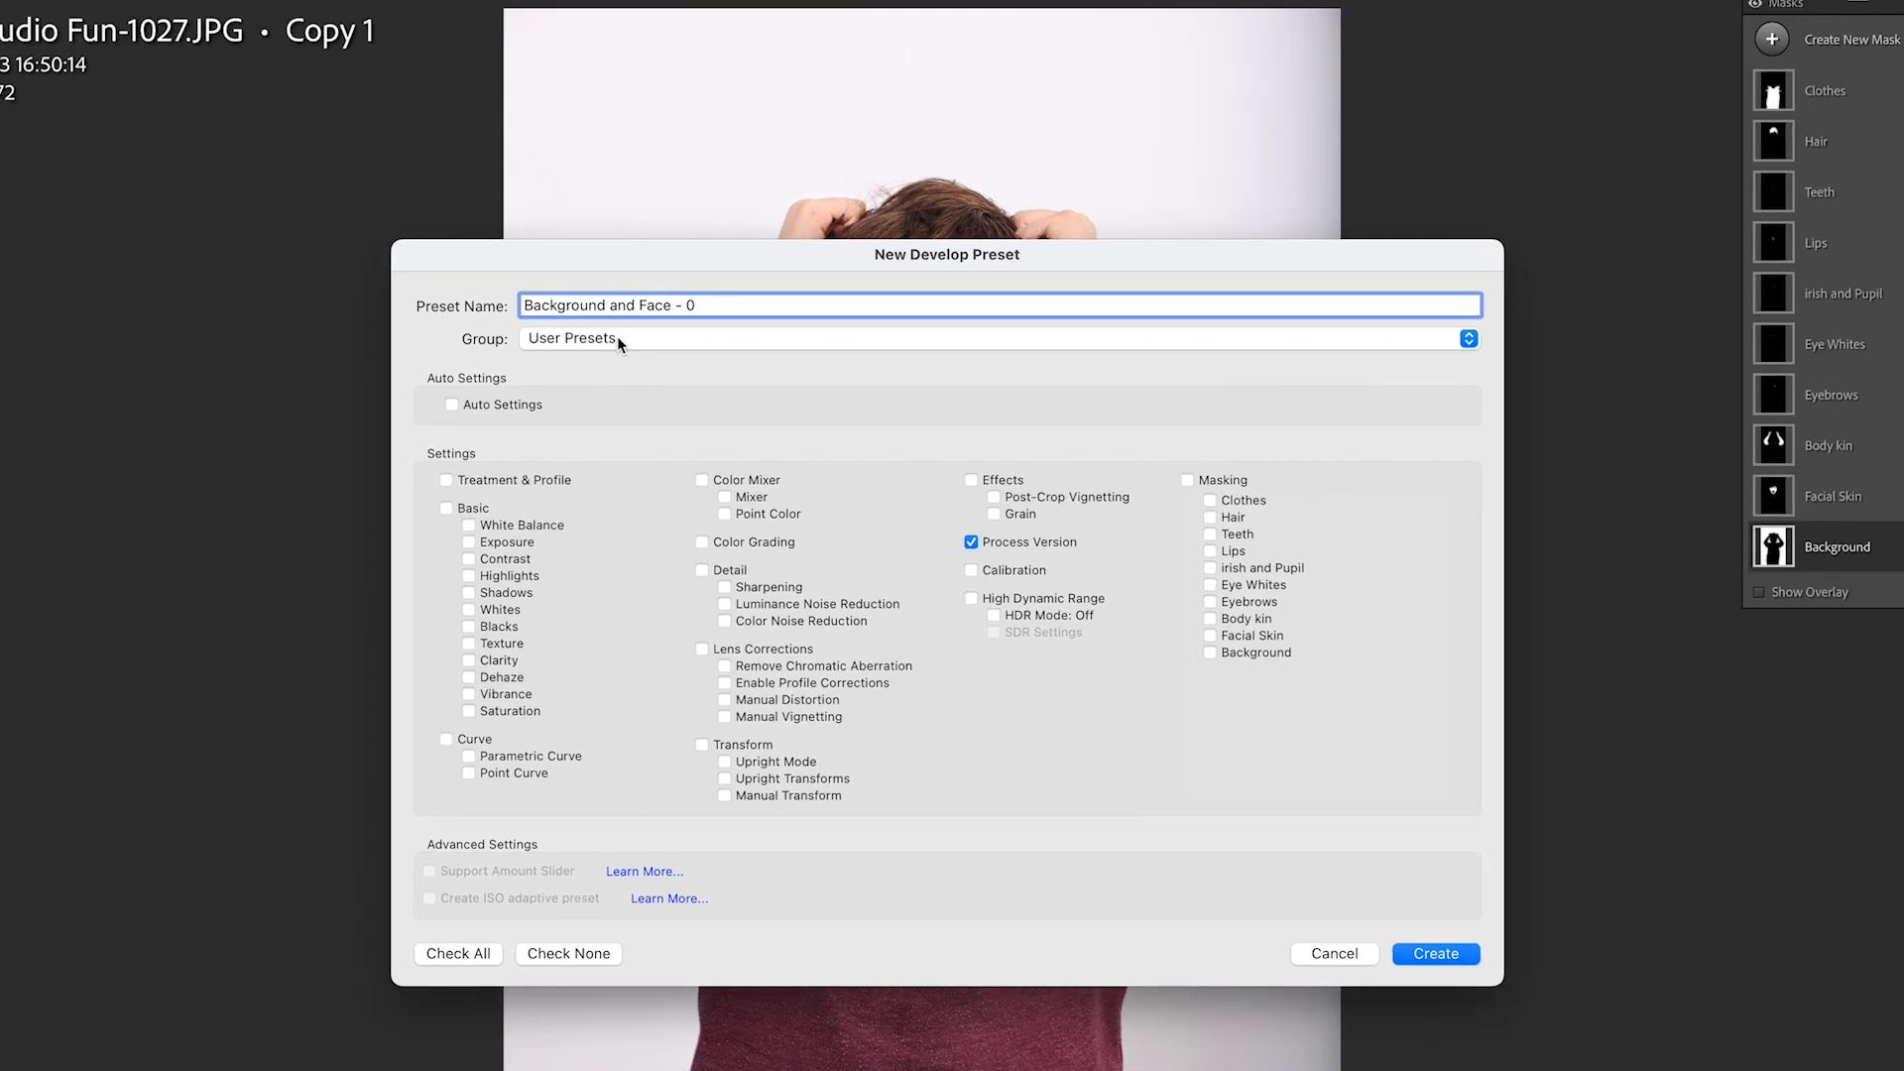
Assign the preset to a new group named "Adaptive Portraits" and include all the masks in its settings
left_click(616, 336)
left_click(613, 44)
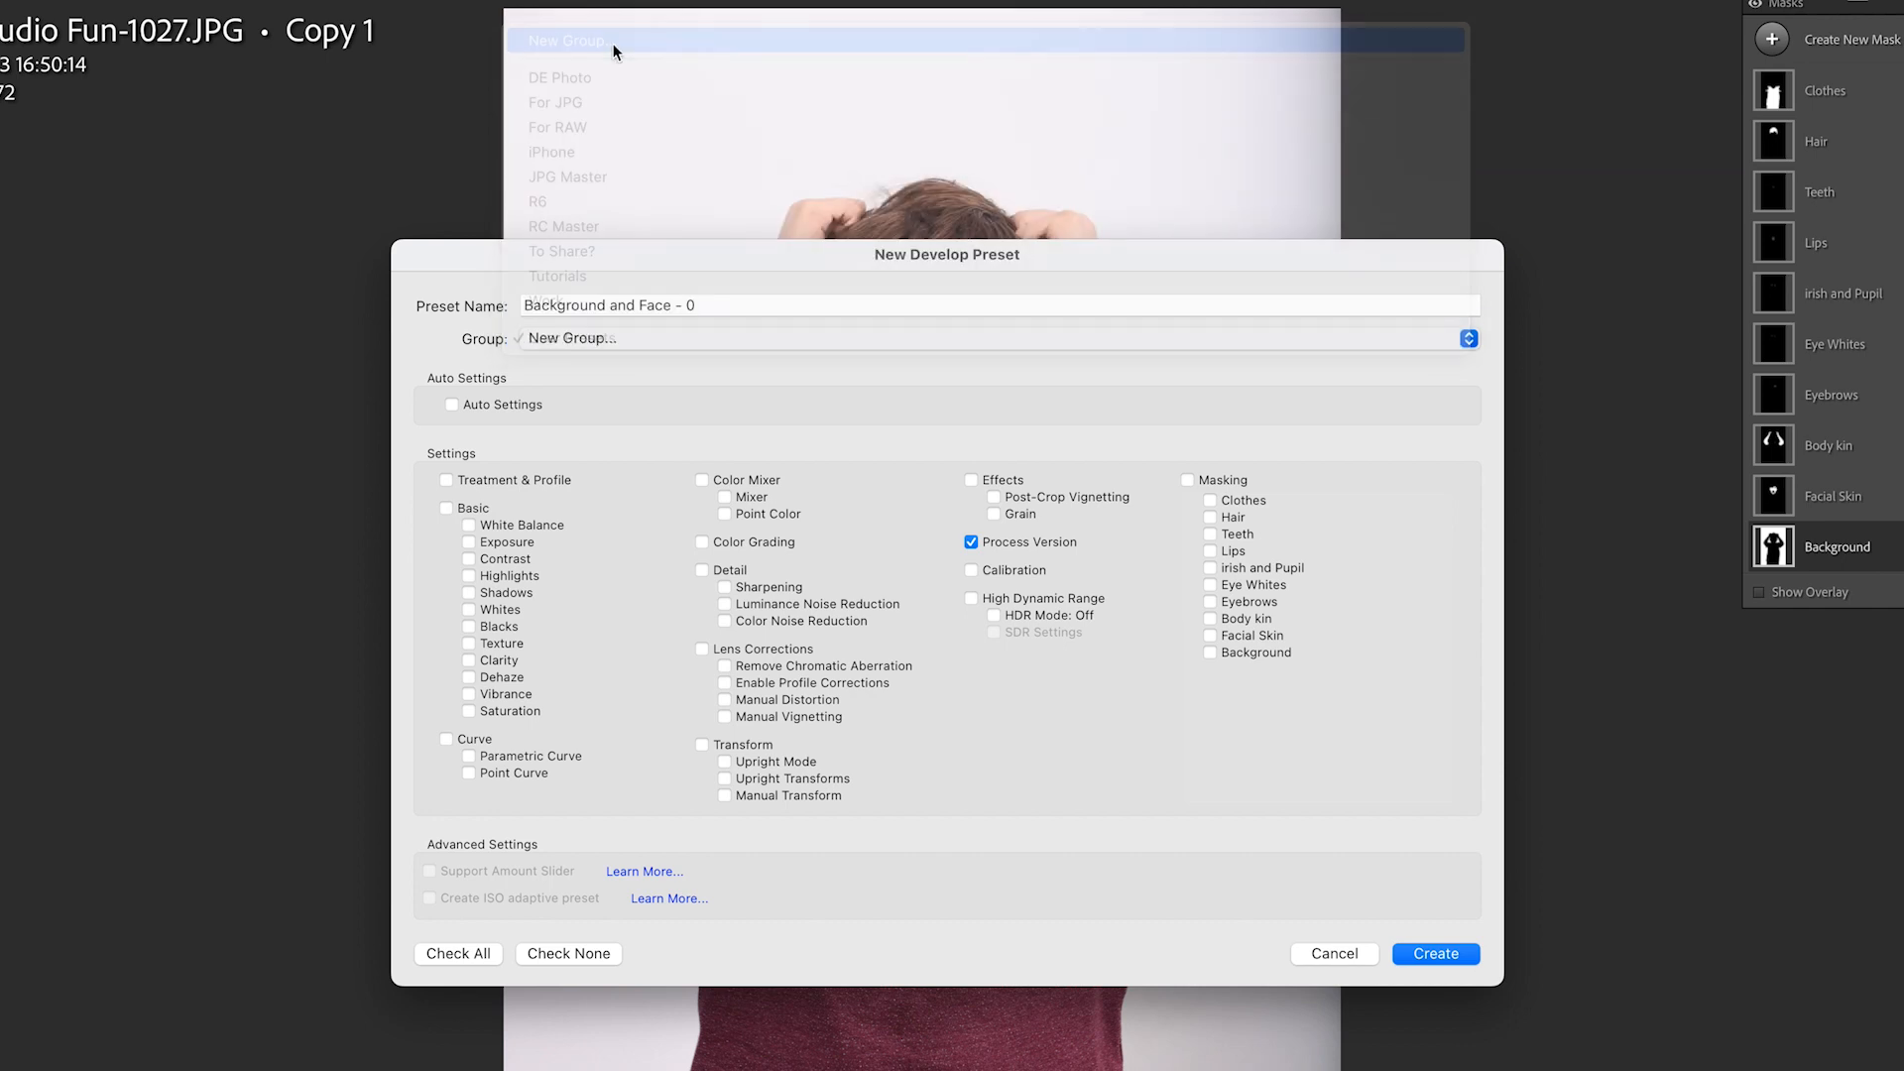
type("Adaptive Portraits")
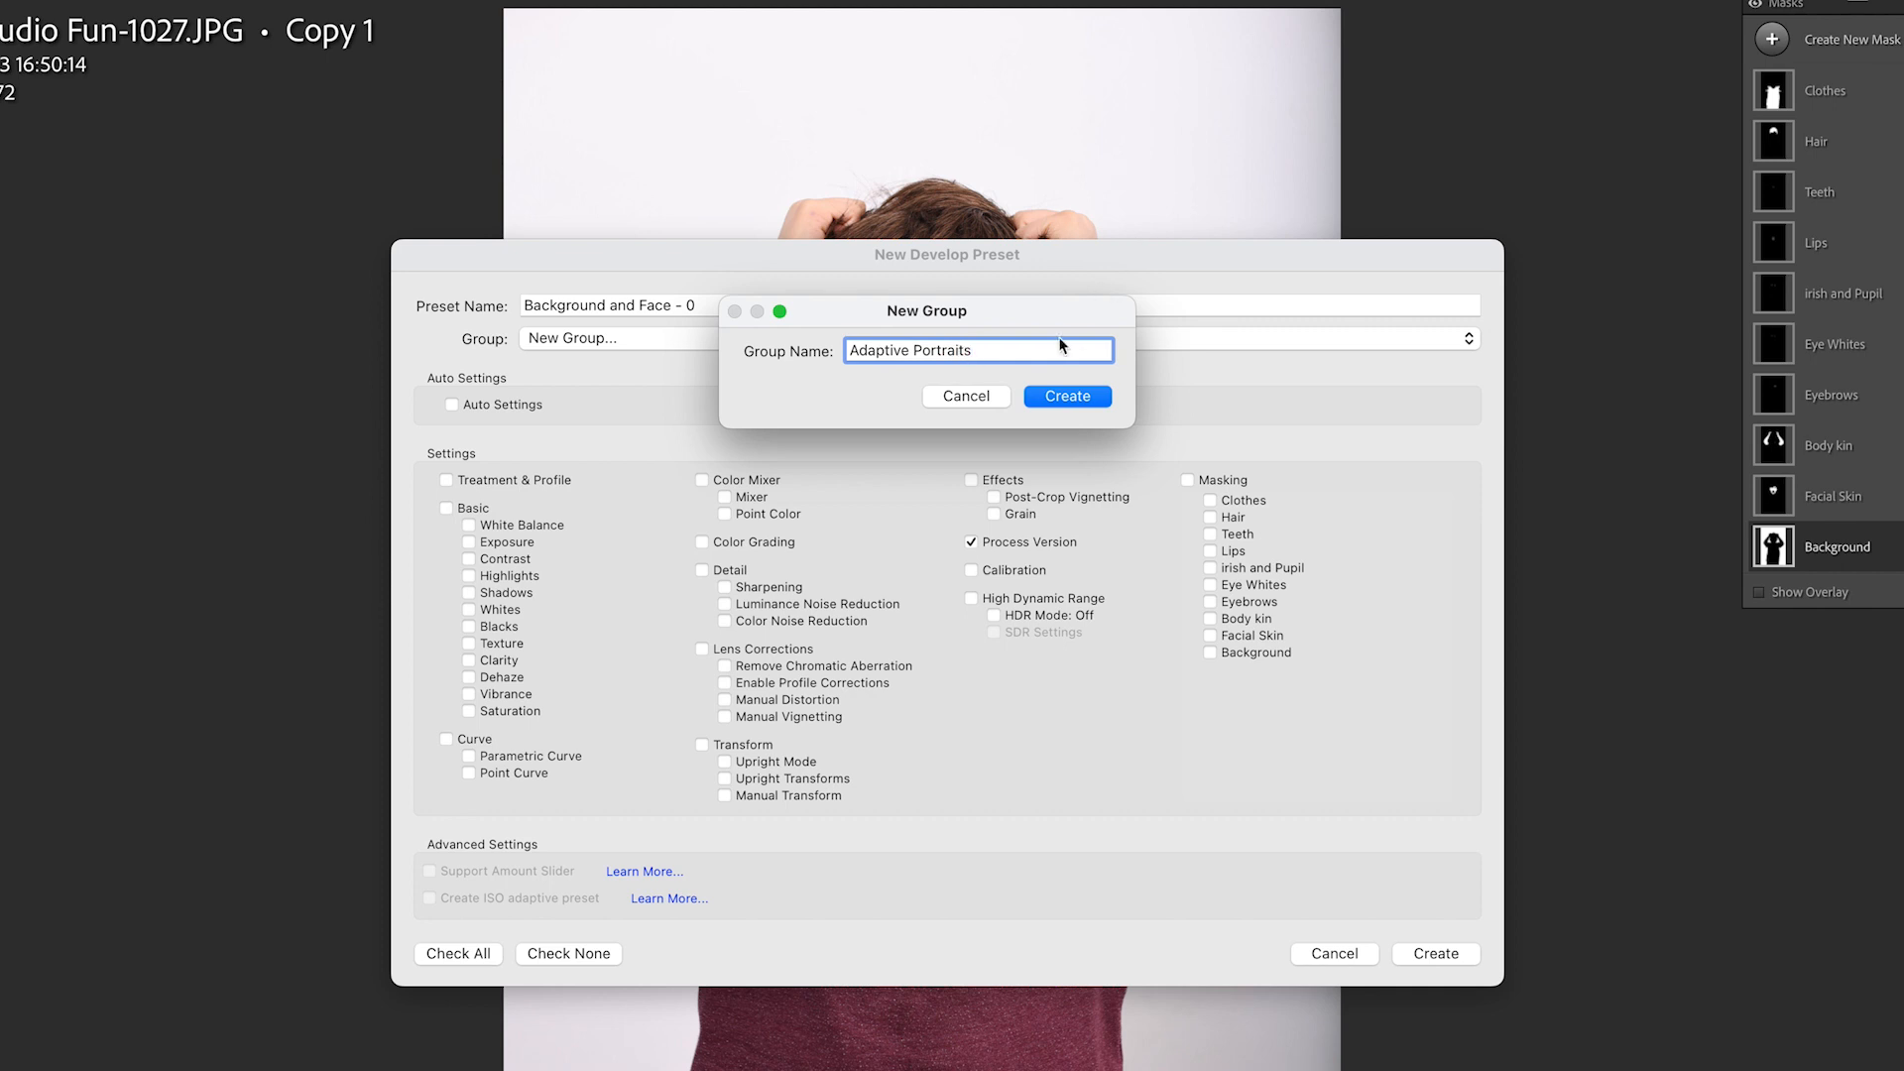
left_click(1062, 397)
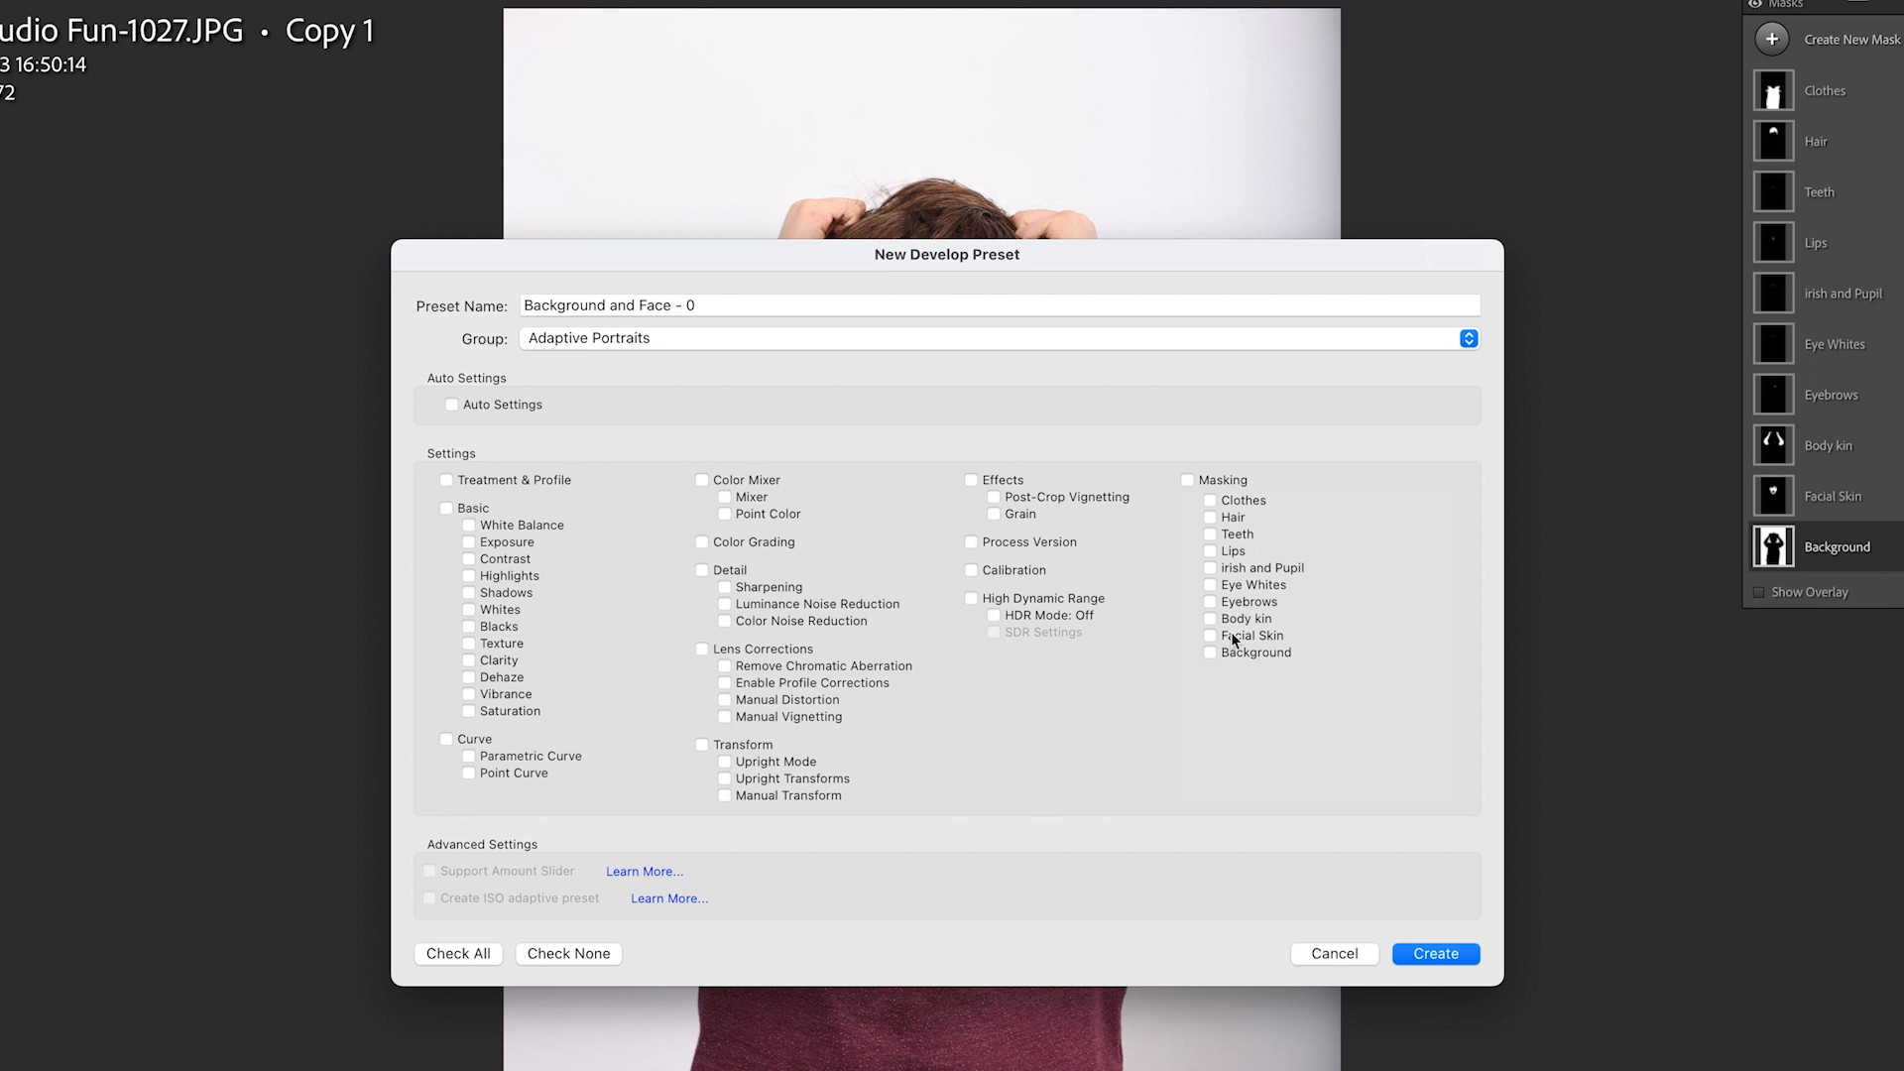
left_click(1187, 478)
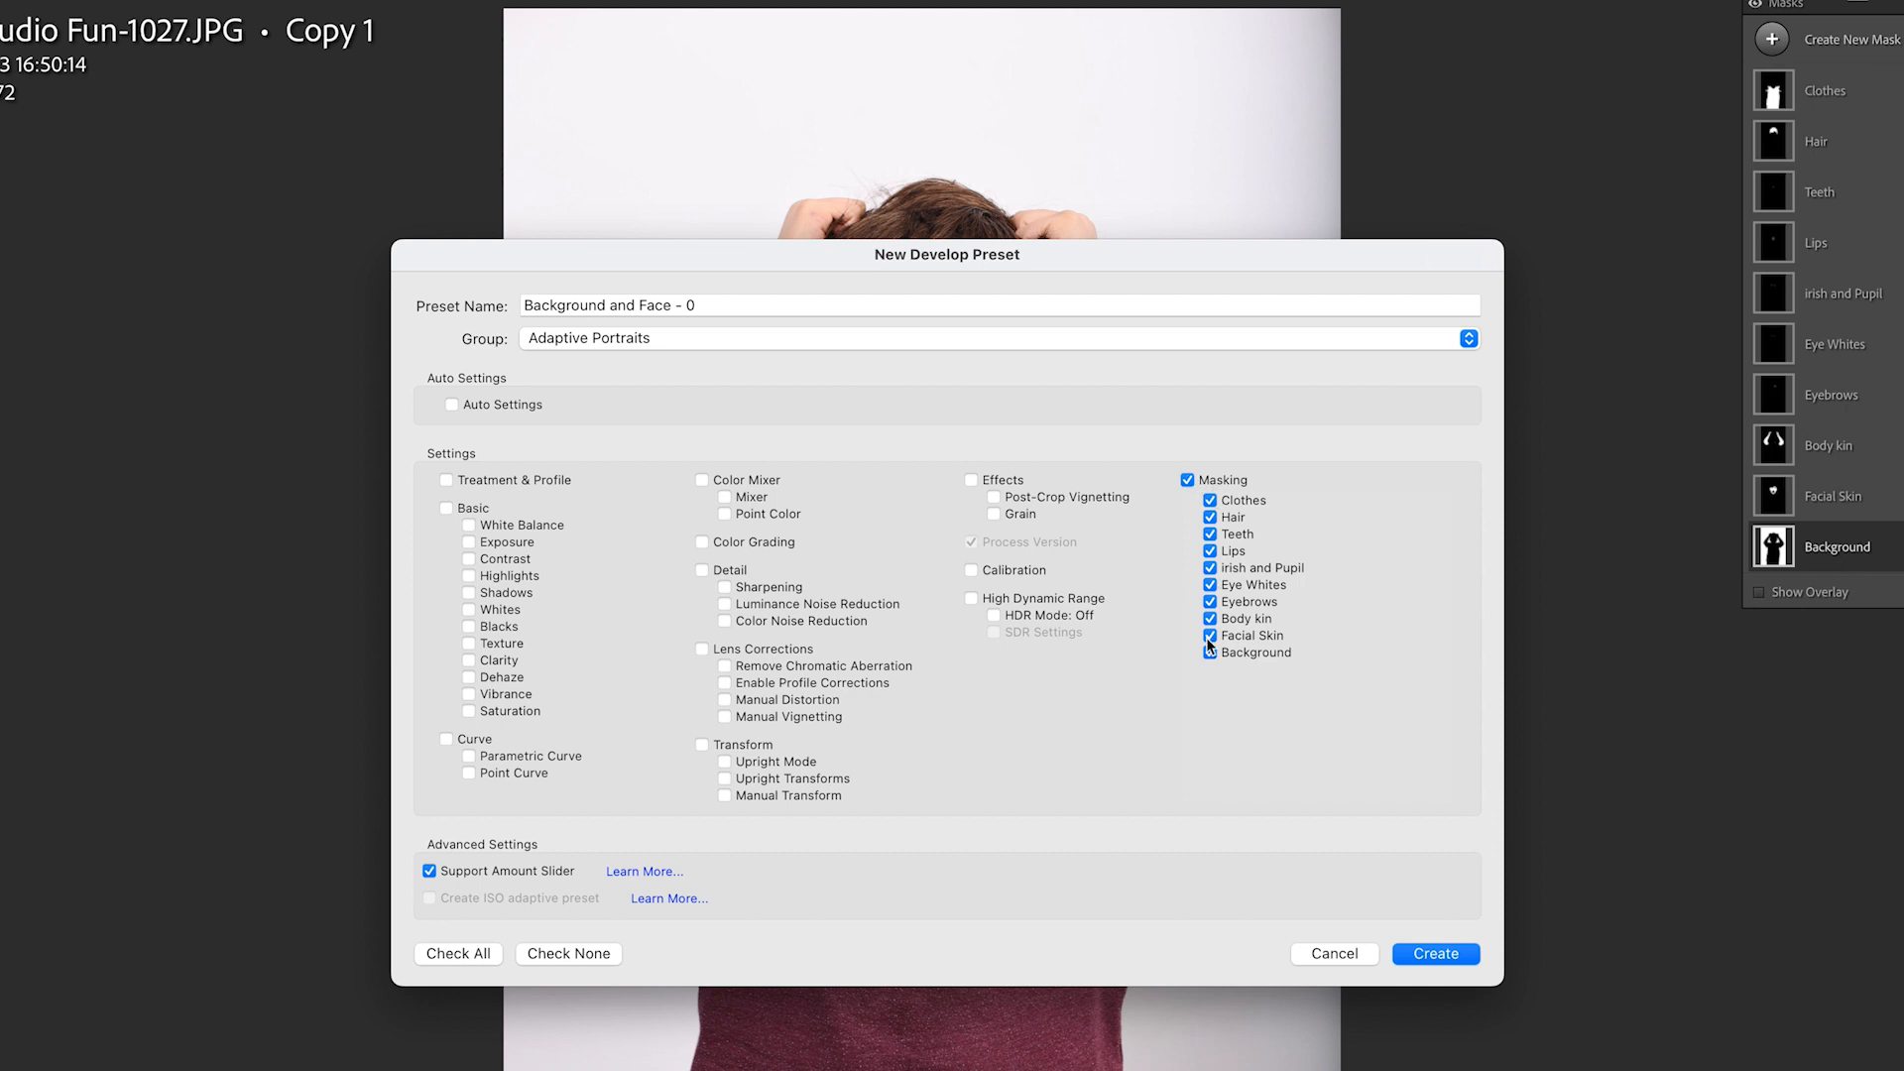
Create the "Background and Face - 0" preset from the included mask settings
left_click(1431, 954)
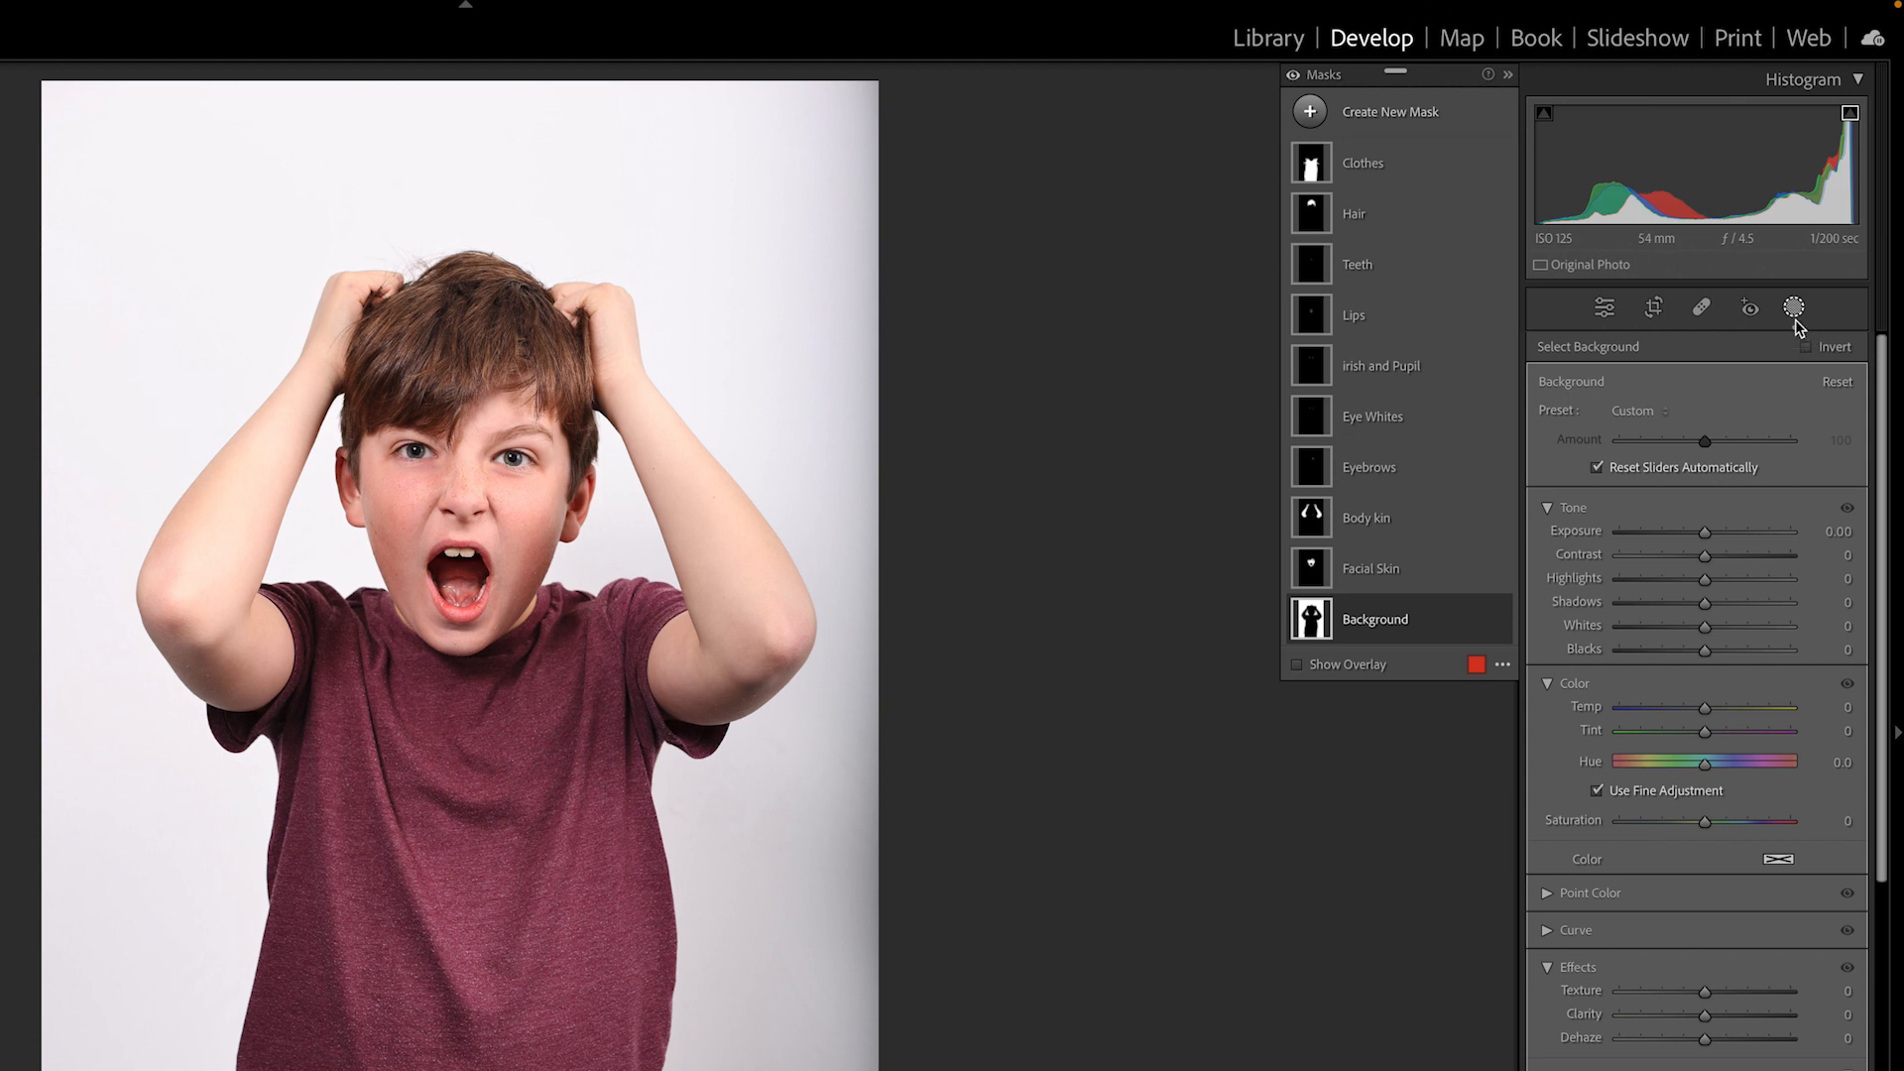
left_click(1606, 310)
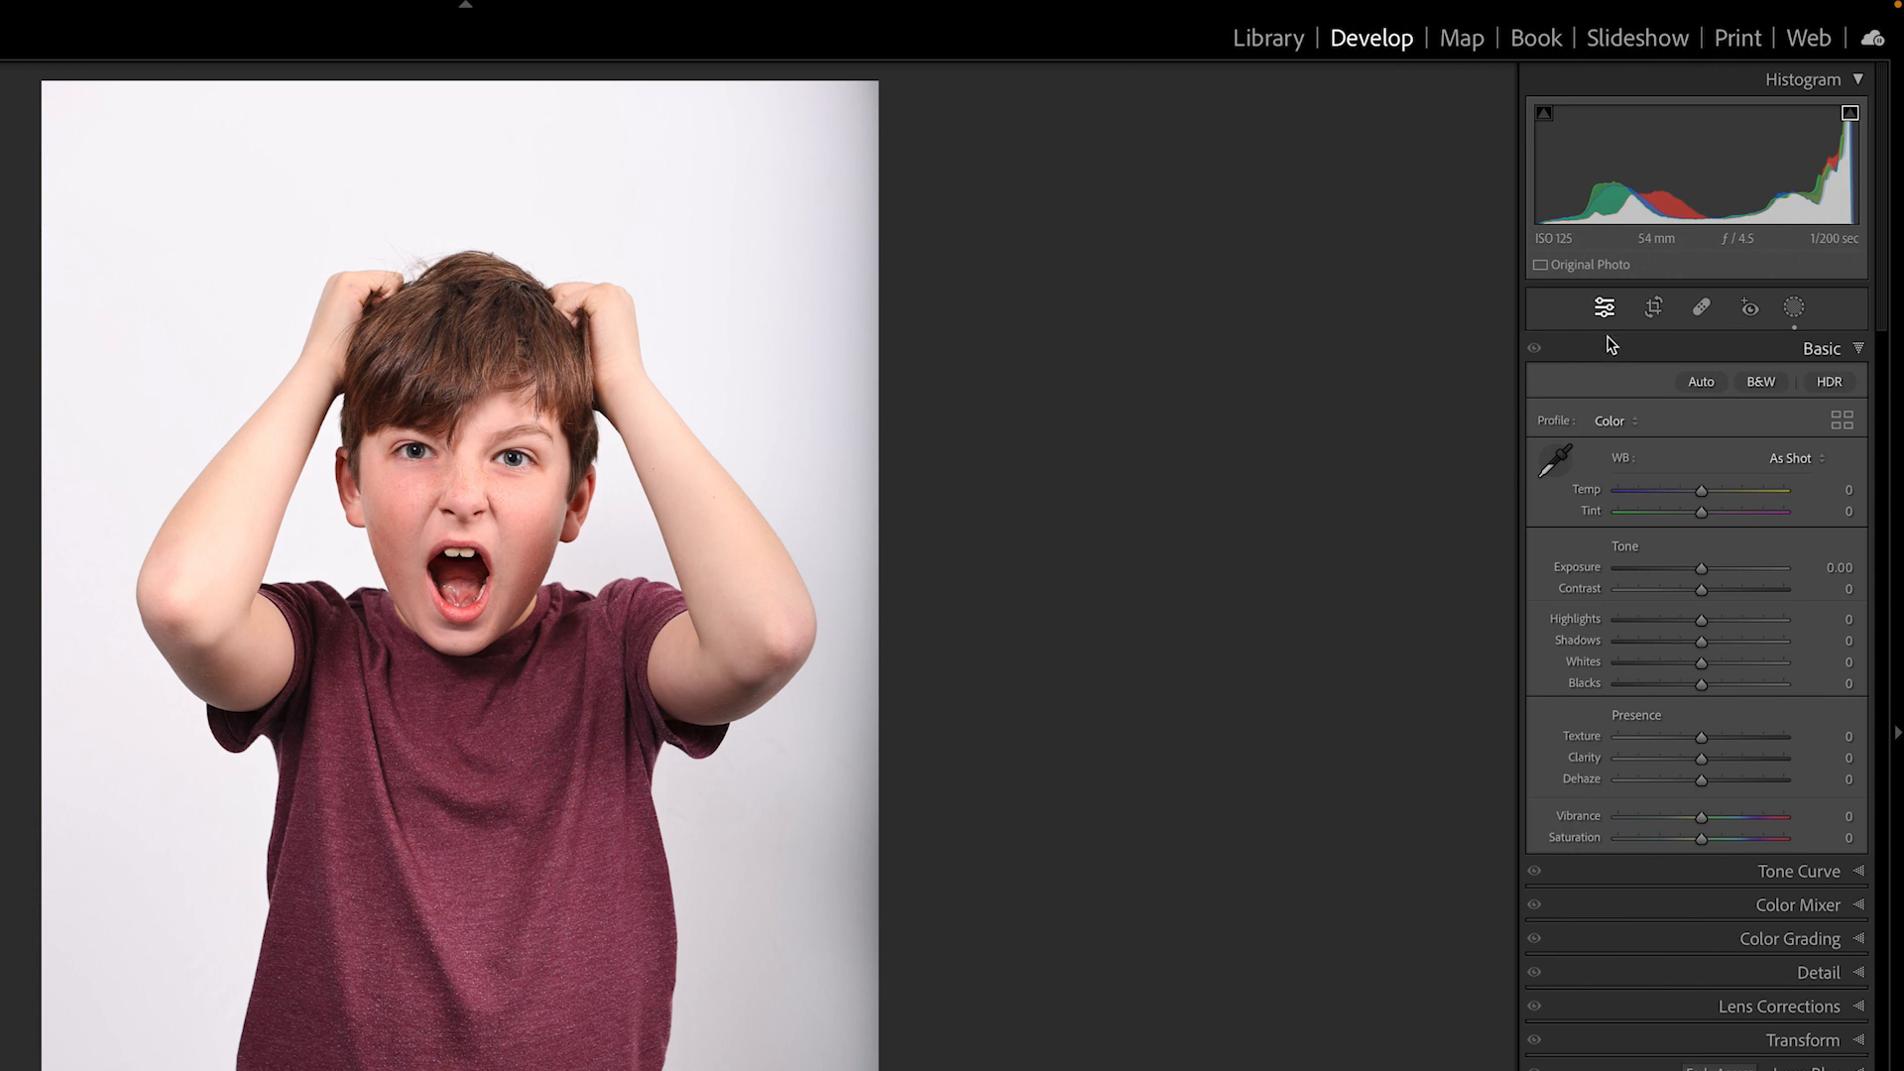
left_click_drag(1700, 569, 1716, 578)
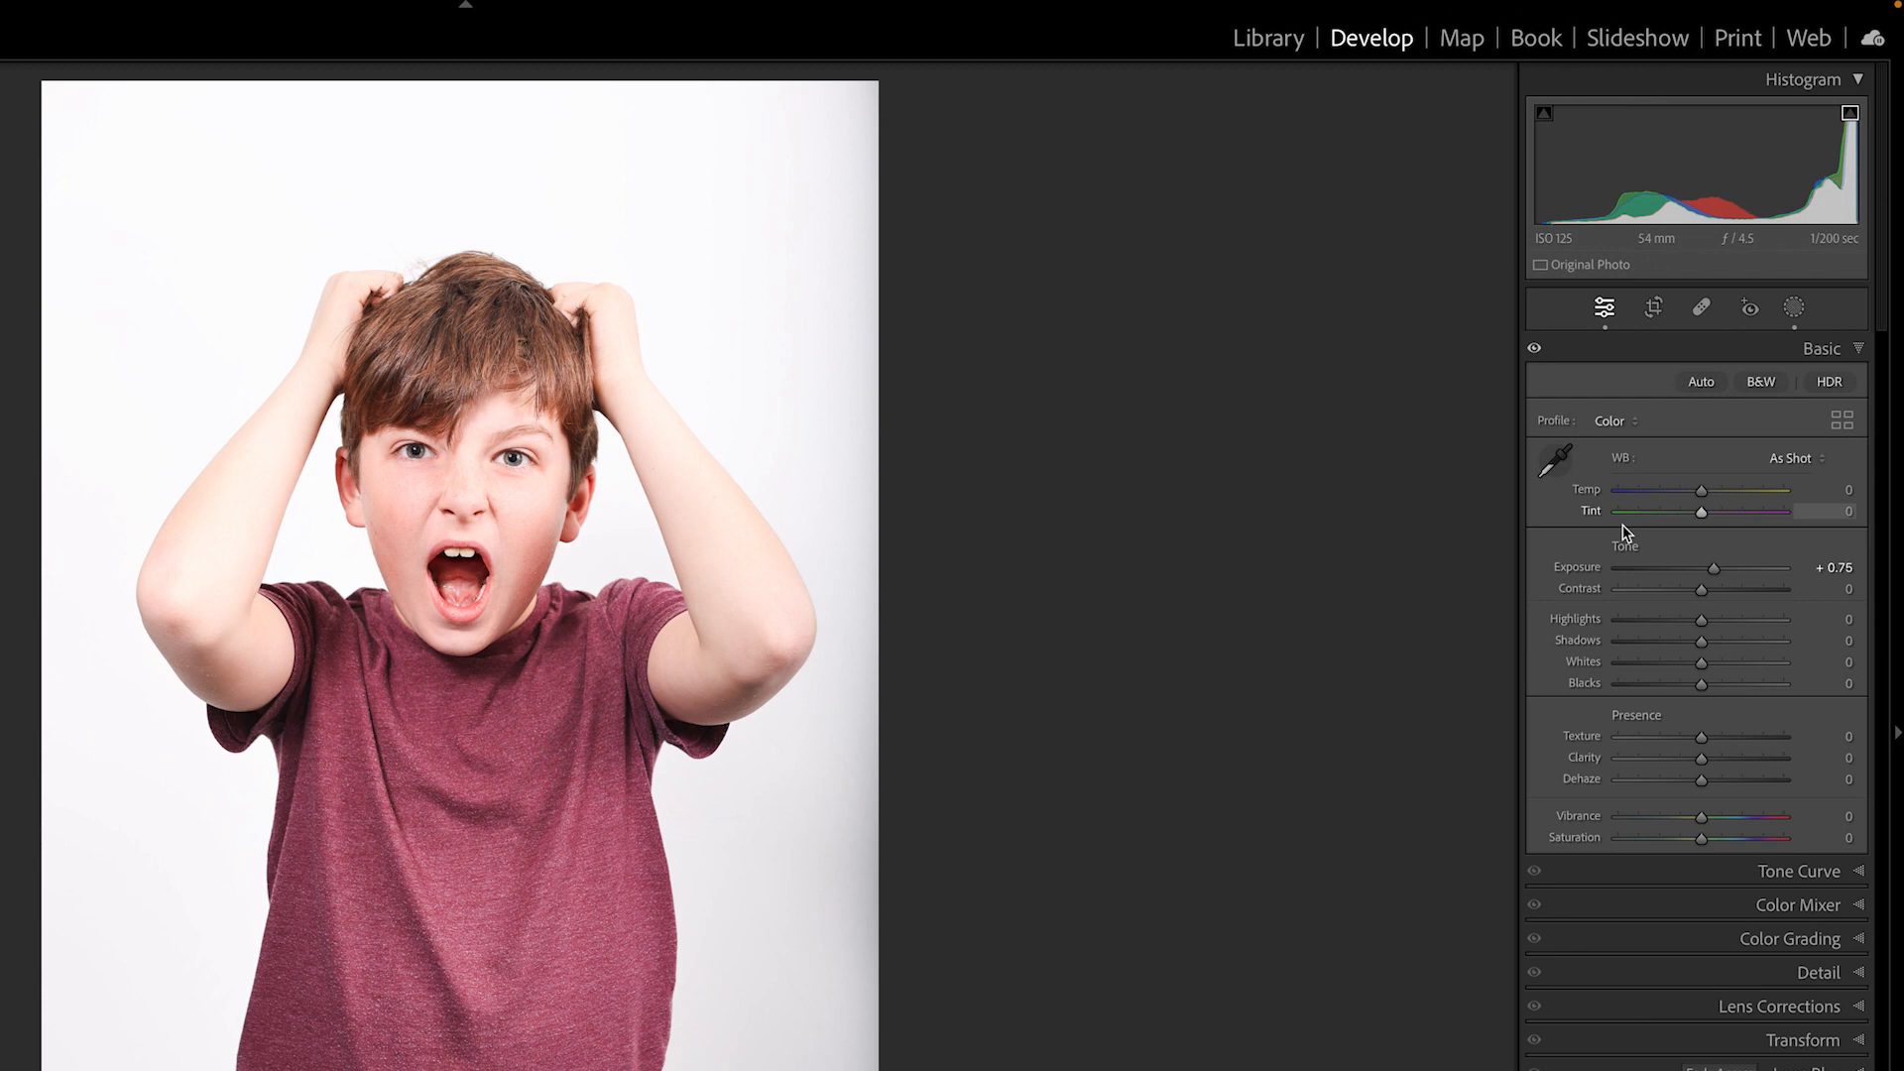
double_click(1587, 566)
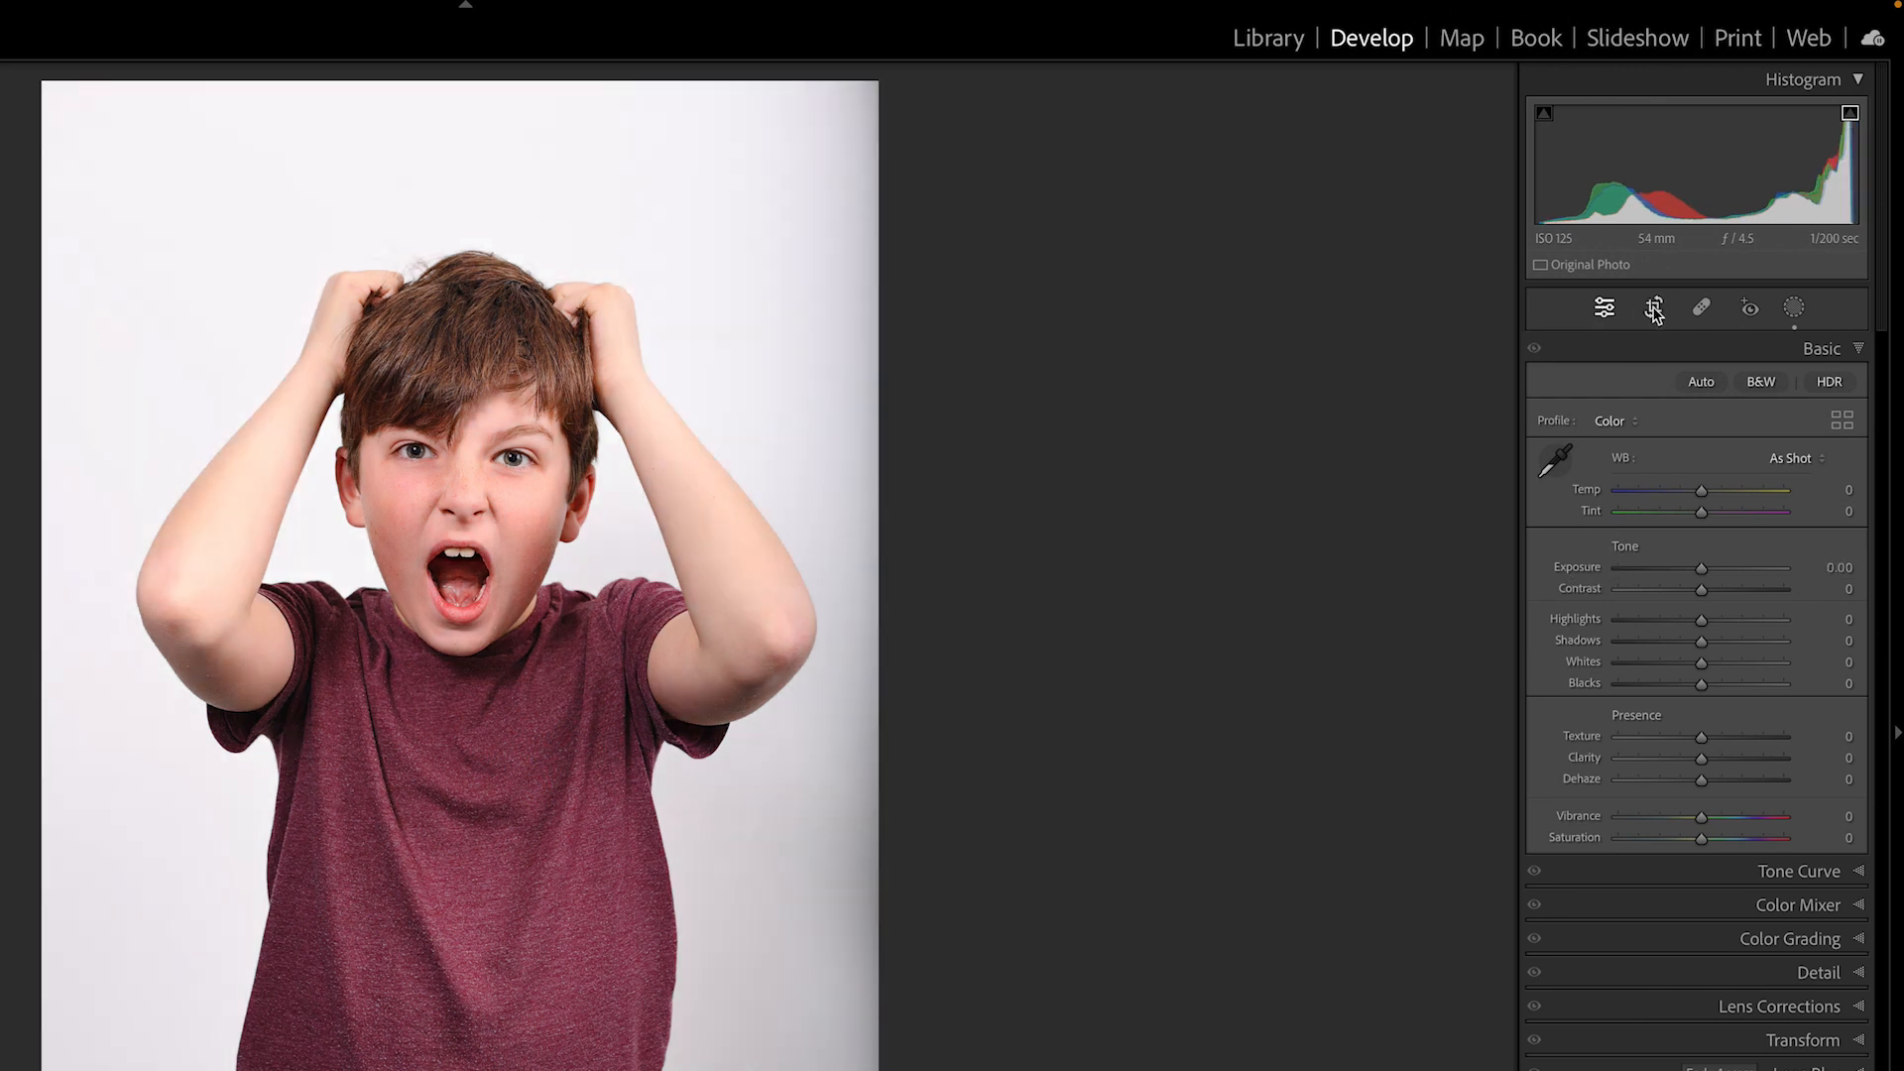
left_click(1793, 307)
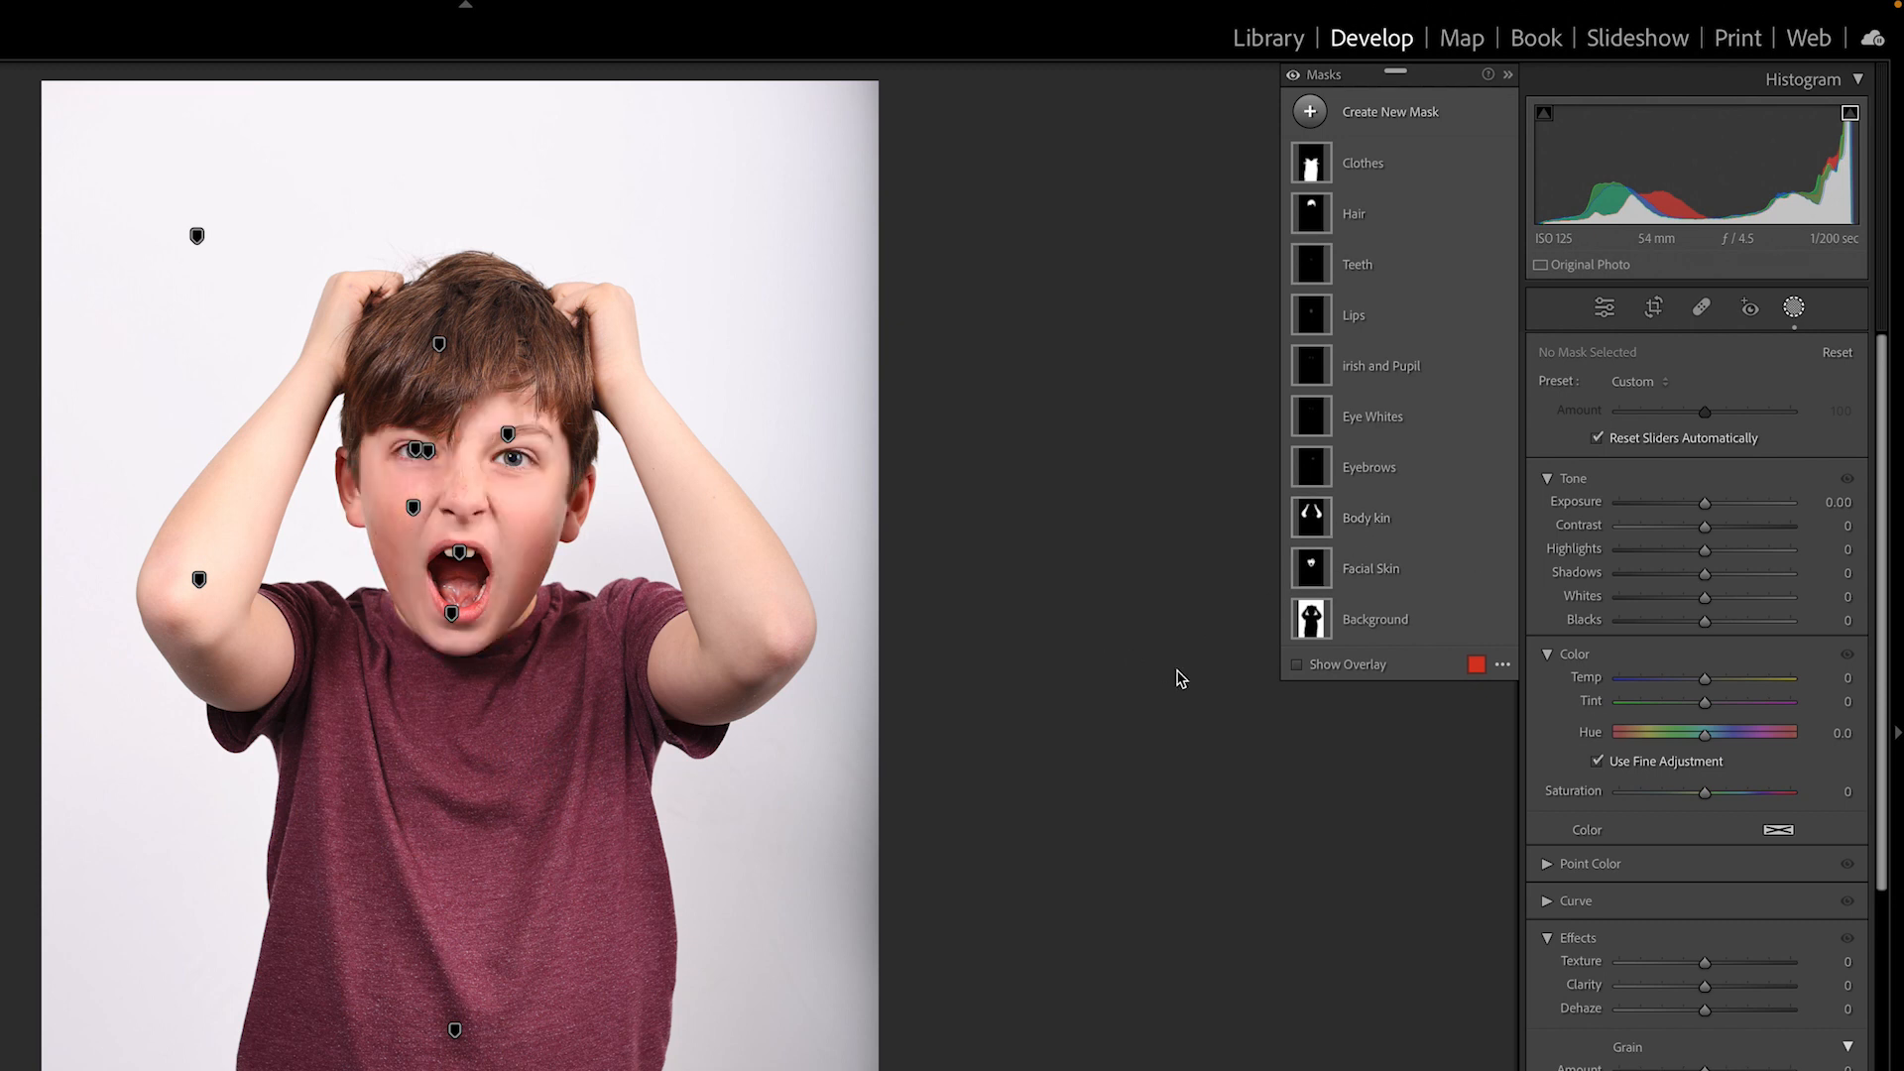
left_click(1794, 309)
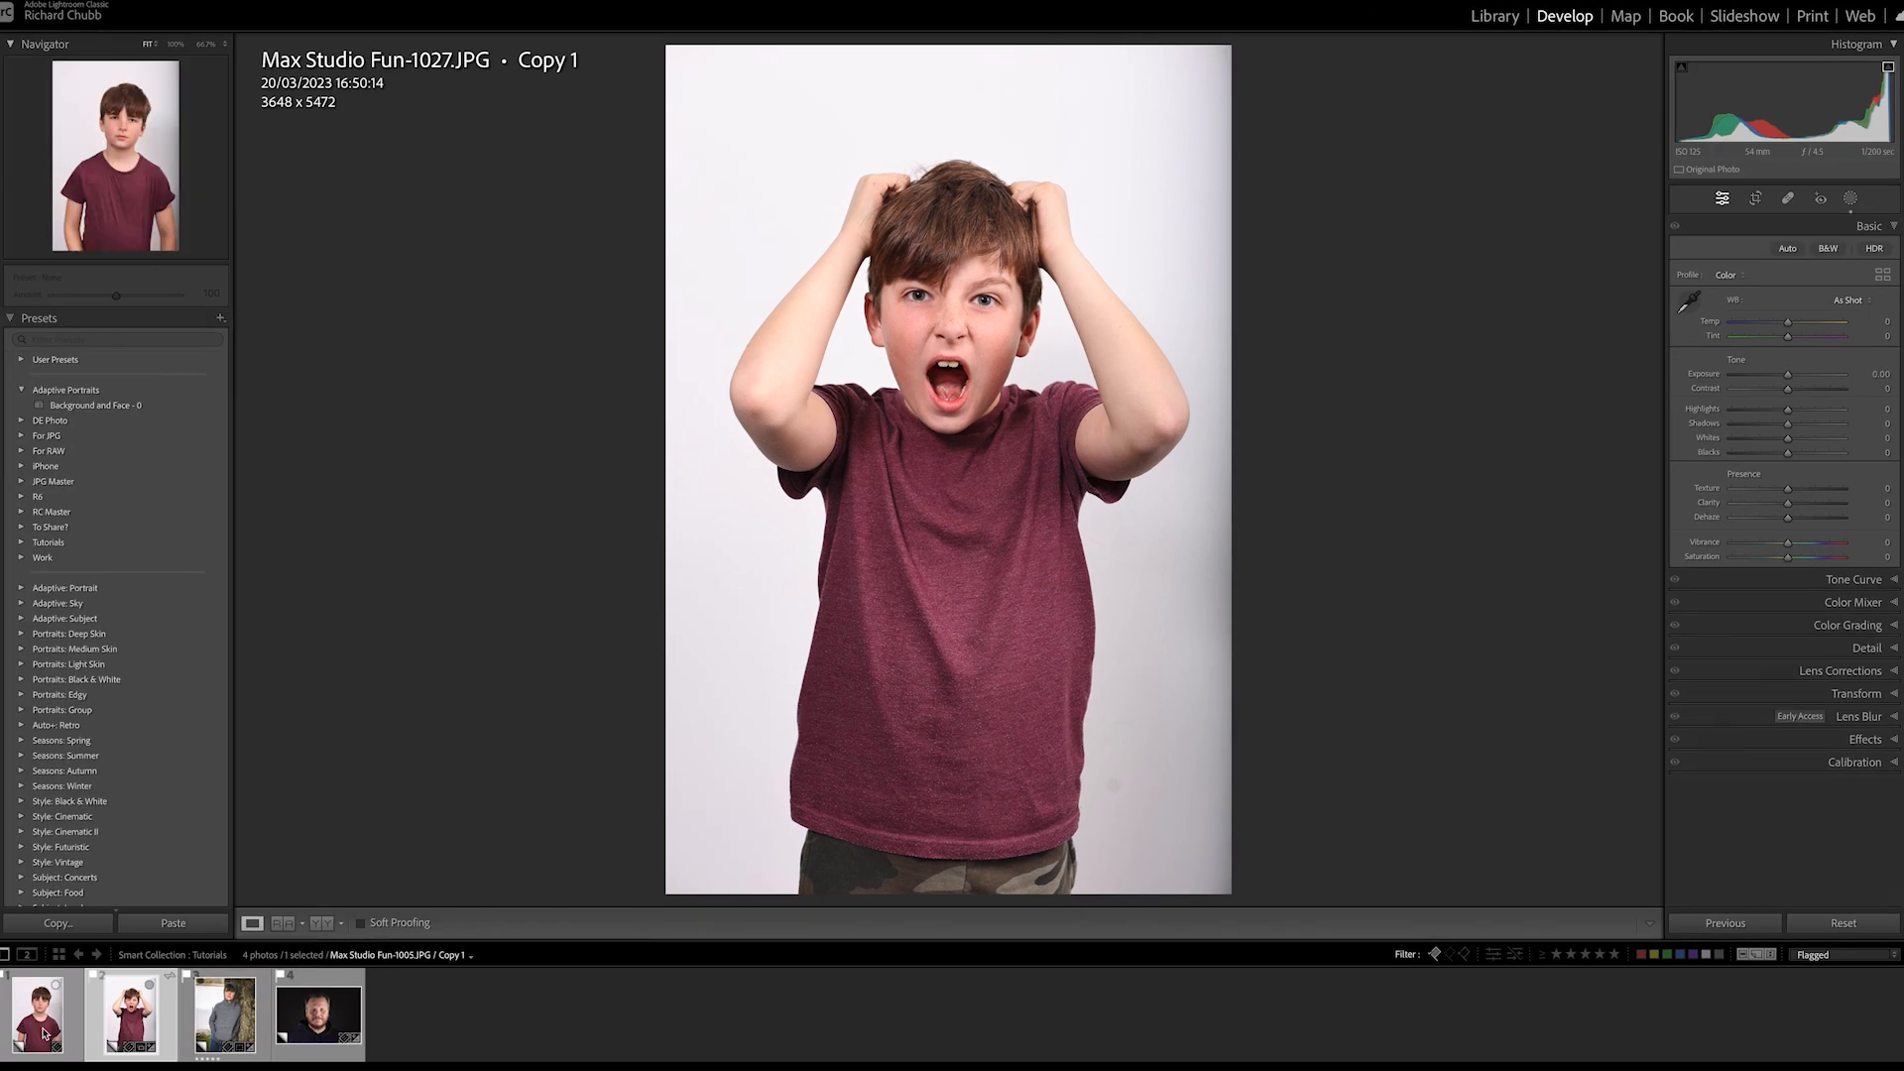
Apply the "Background and Face - 0" preset to the 1005.JPG portrait and open its masks
left_click(44, 1034)
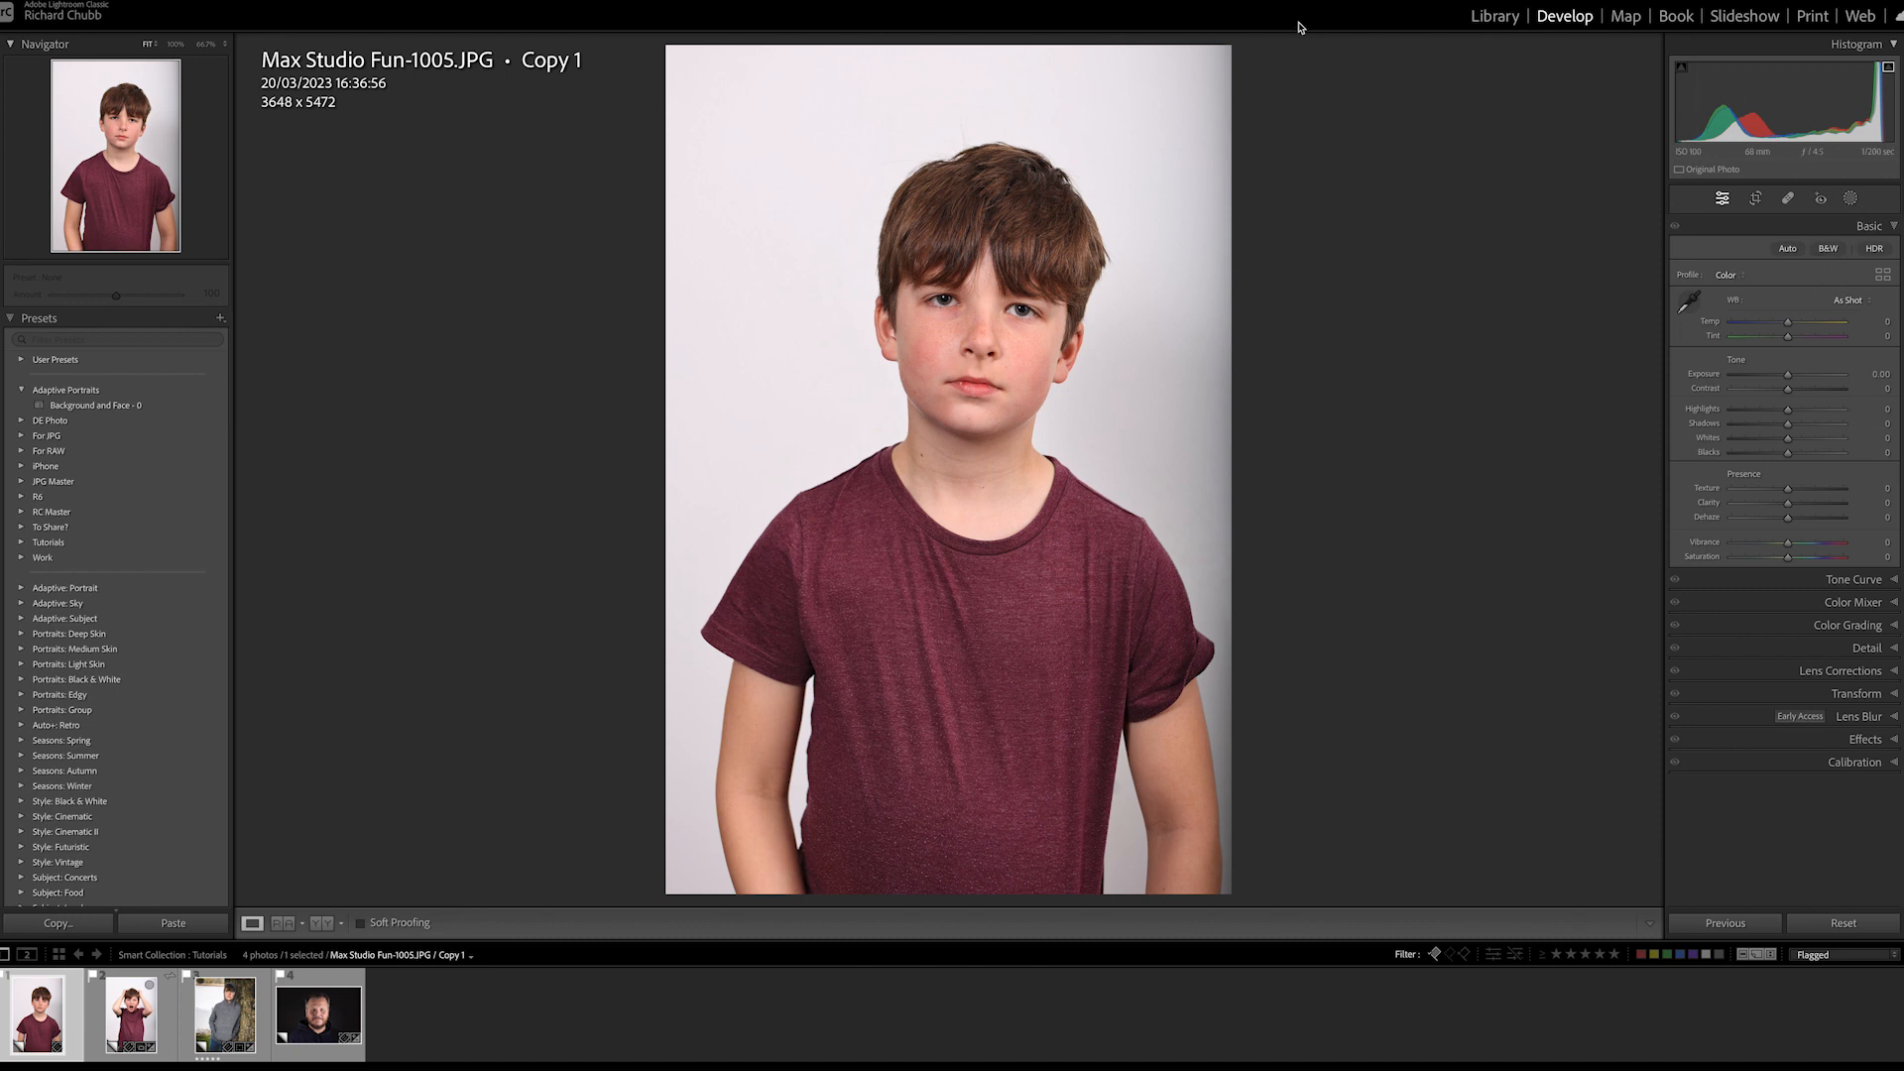
left_click(84, 408)
left_click(92, 406)
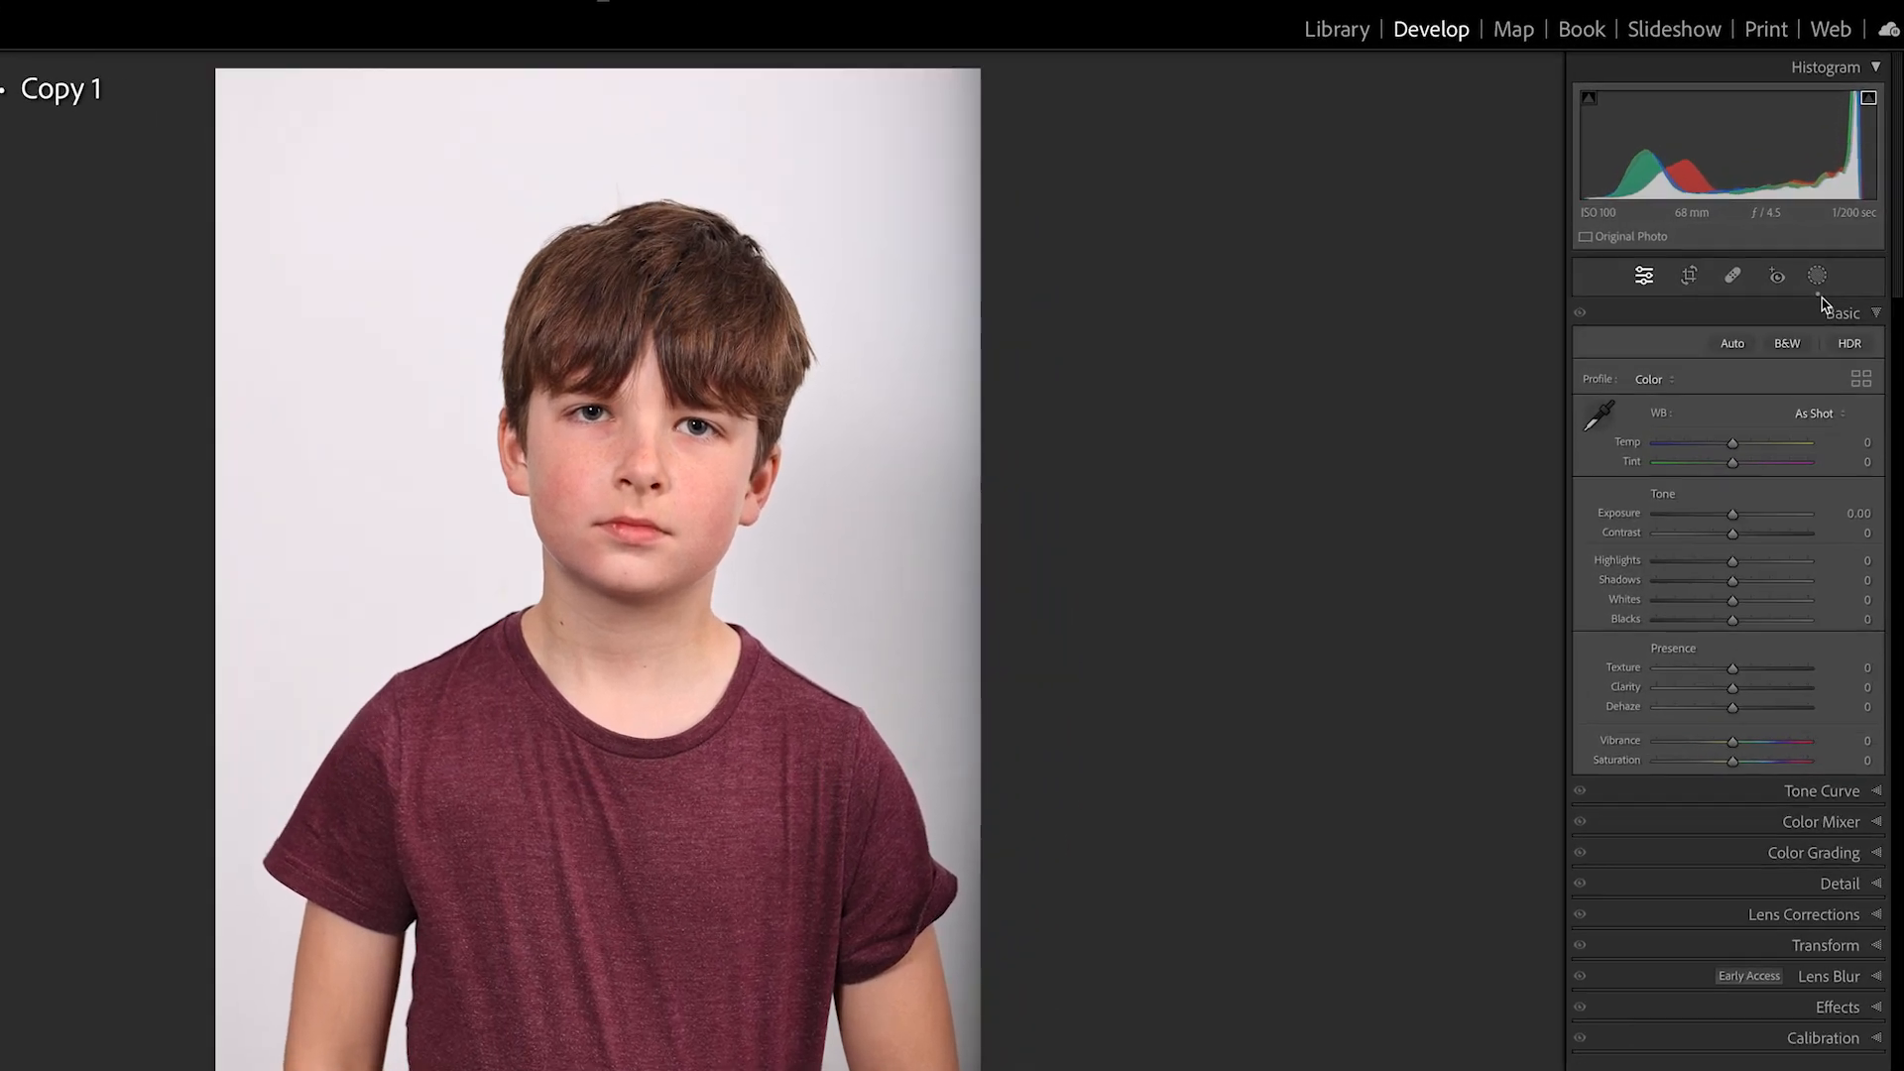
left_click(1817, 276)
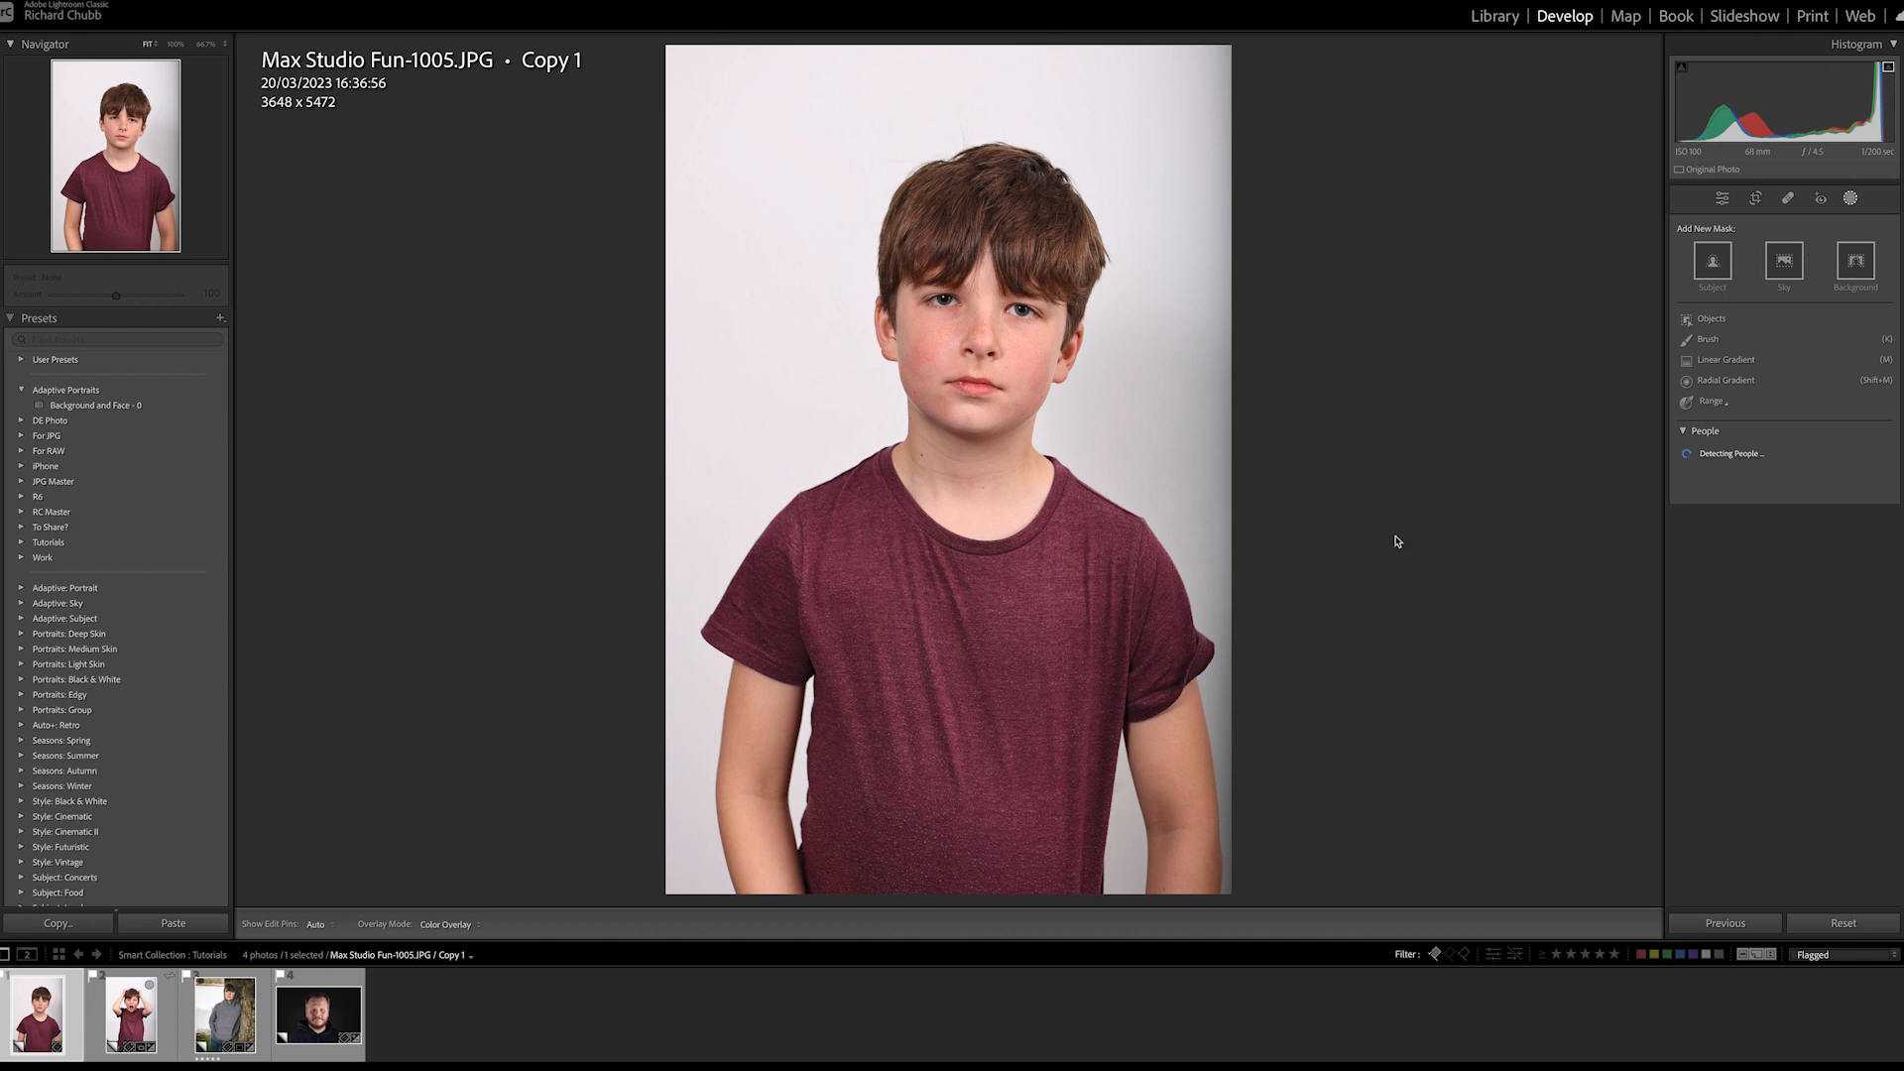
Return to the 1027.JPG portrait and select its Background mask for editing
key("Right")
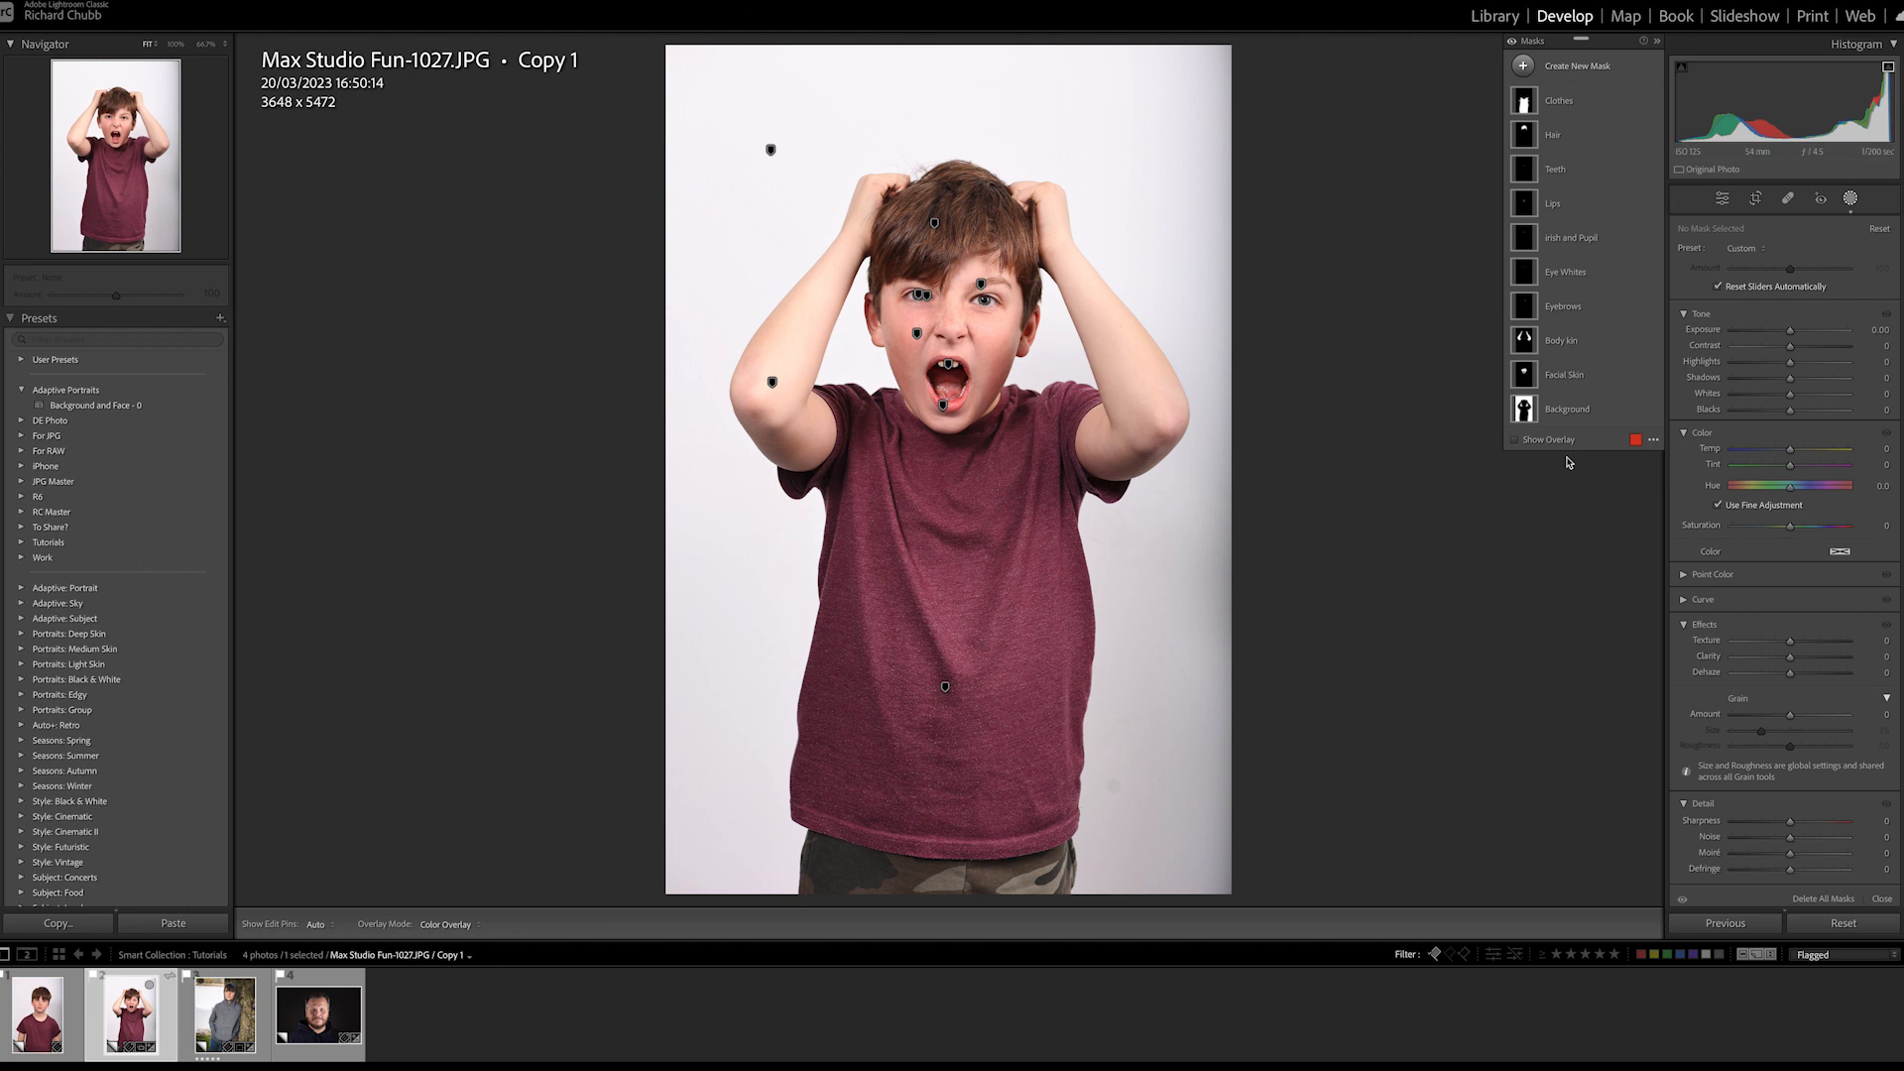
left_click(1565, 411)
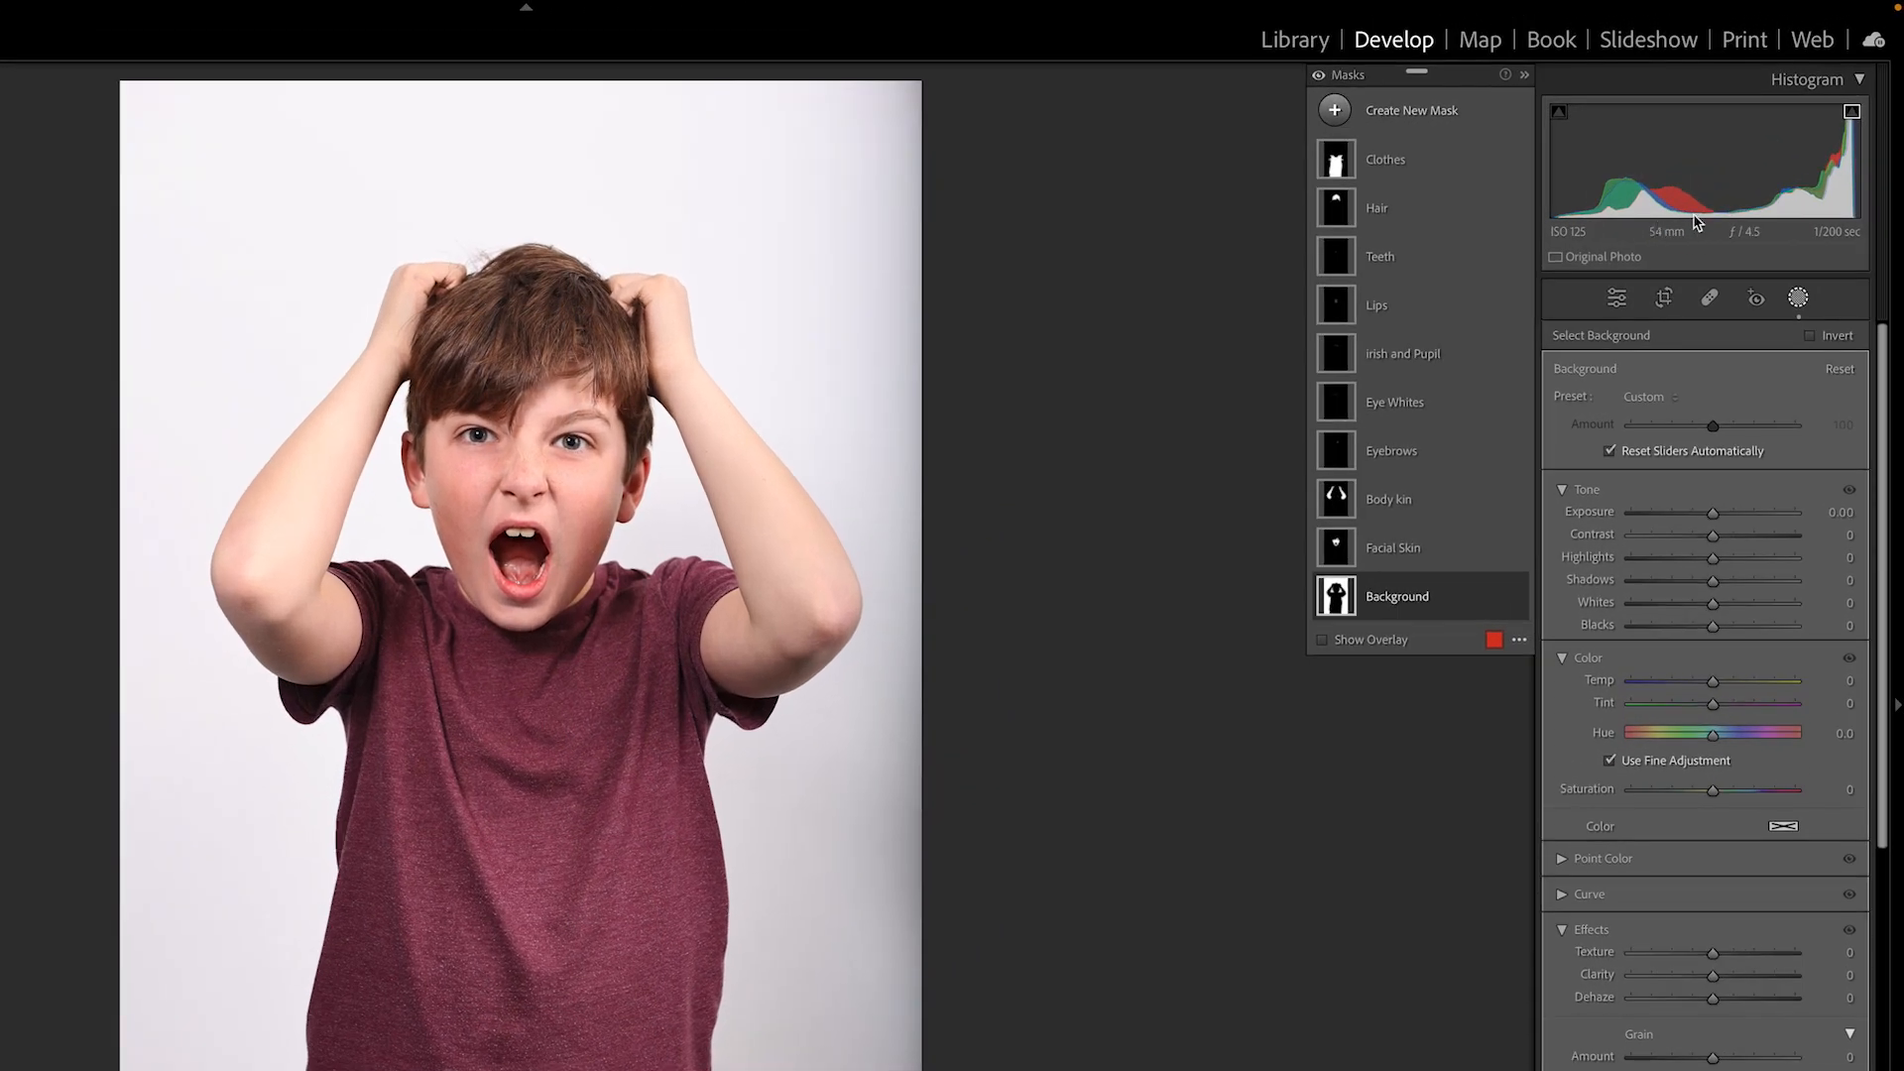
Switch the histogram's colour values to percentages to inspect the background, and switch them back
right_click(1696, 197)
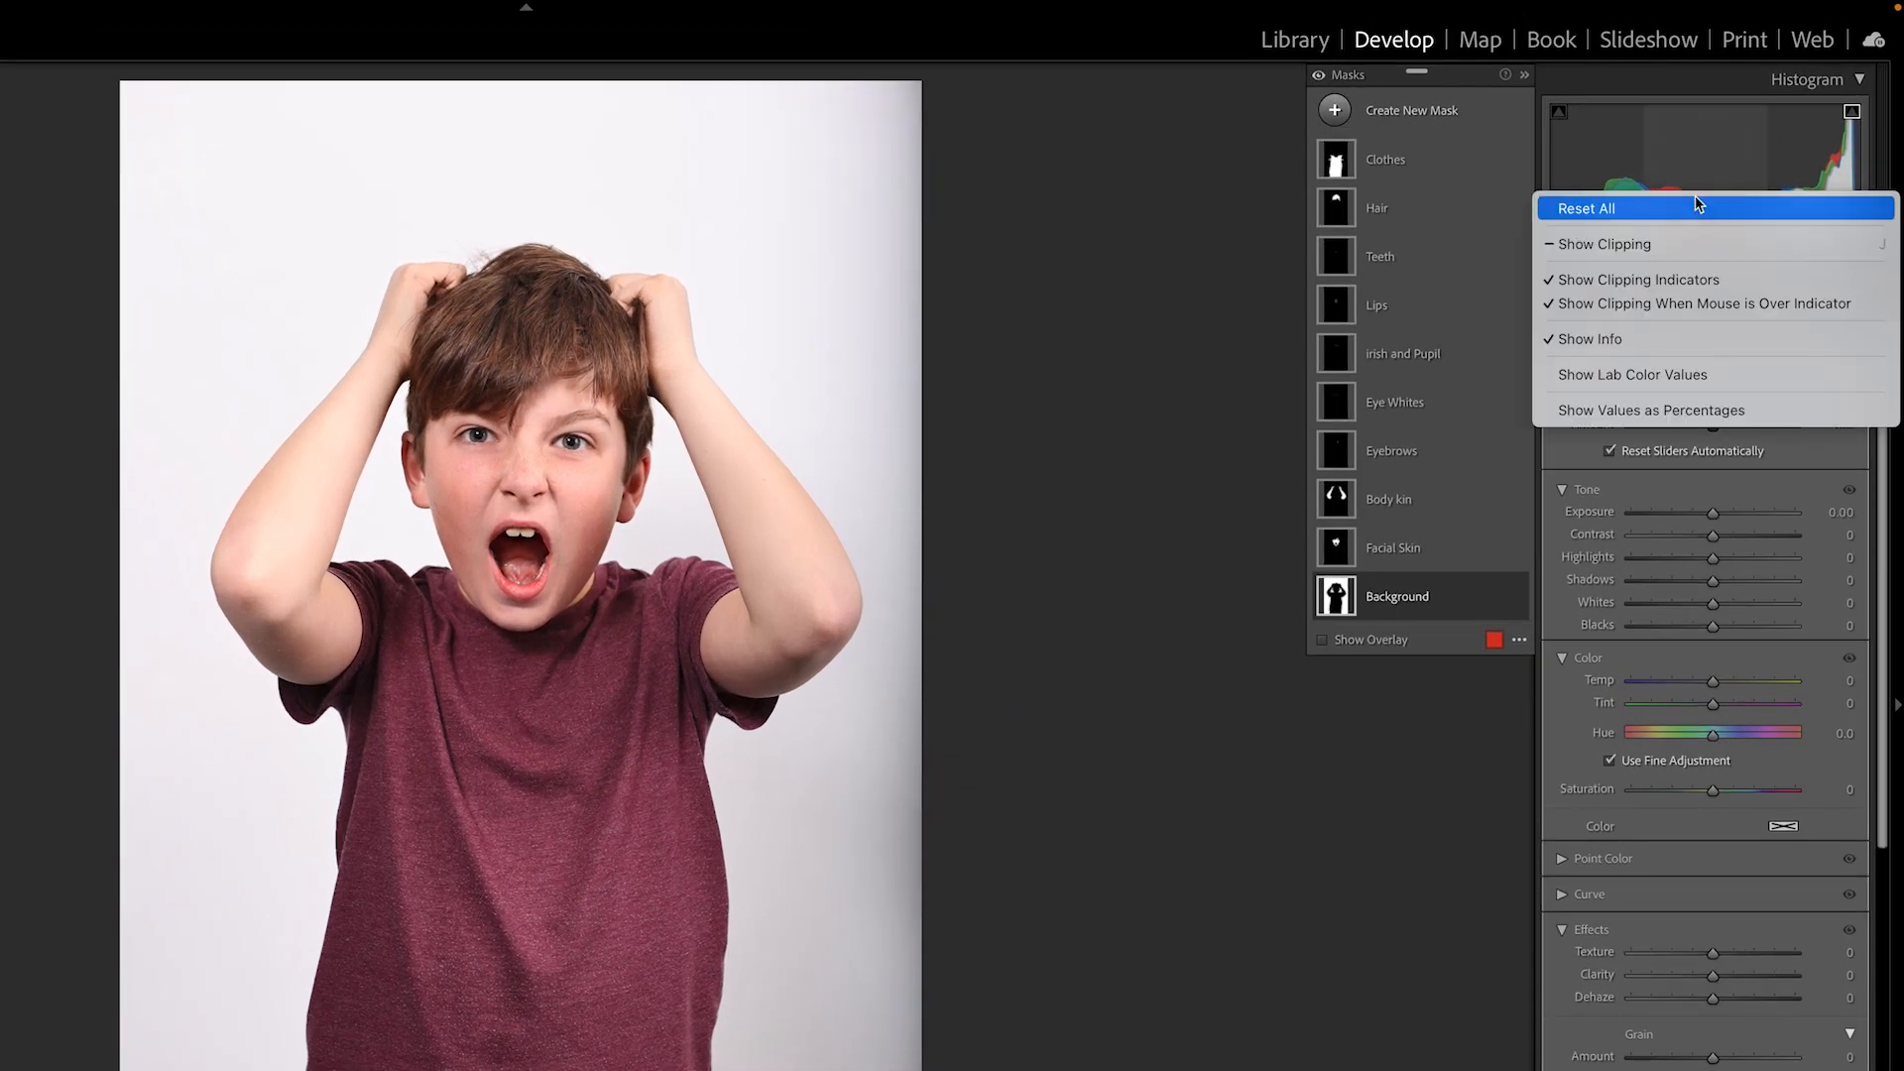
left_click(1626, 413)
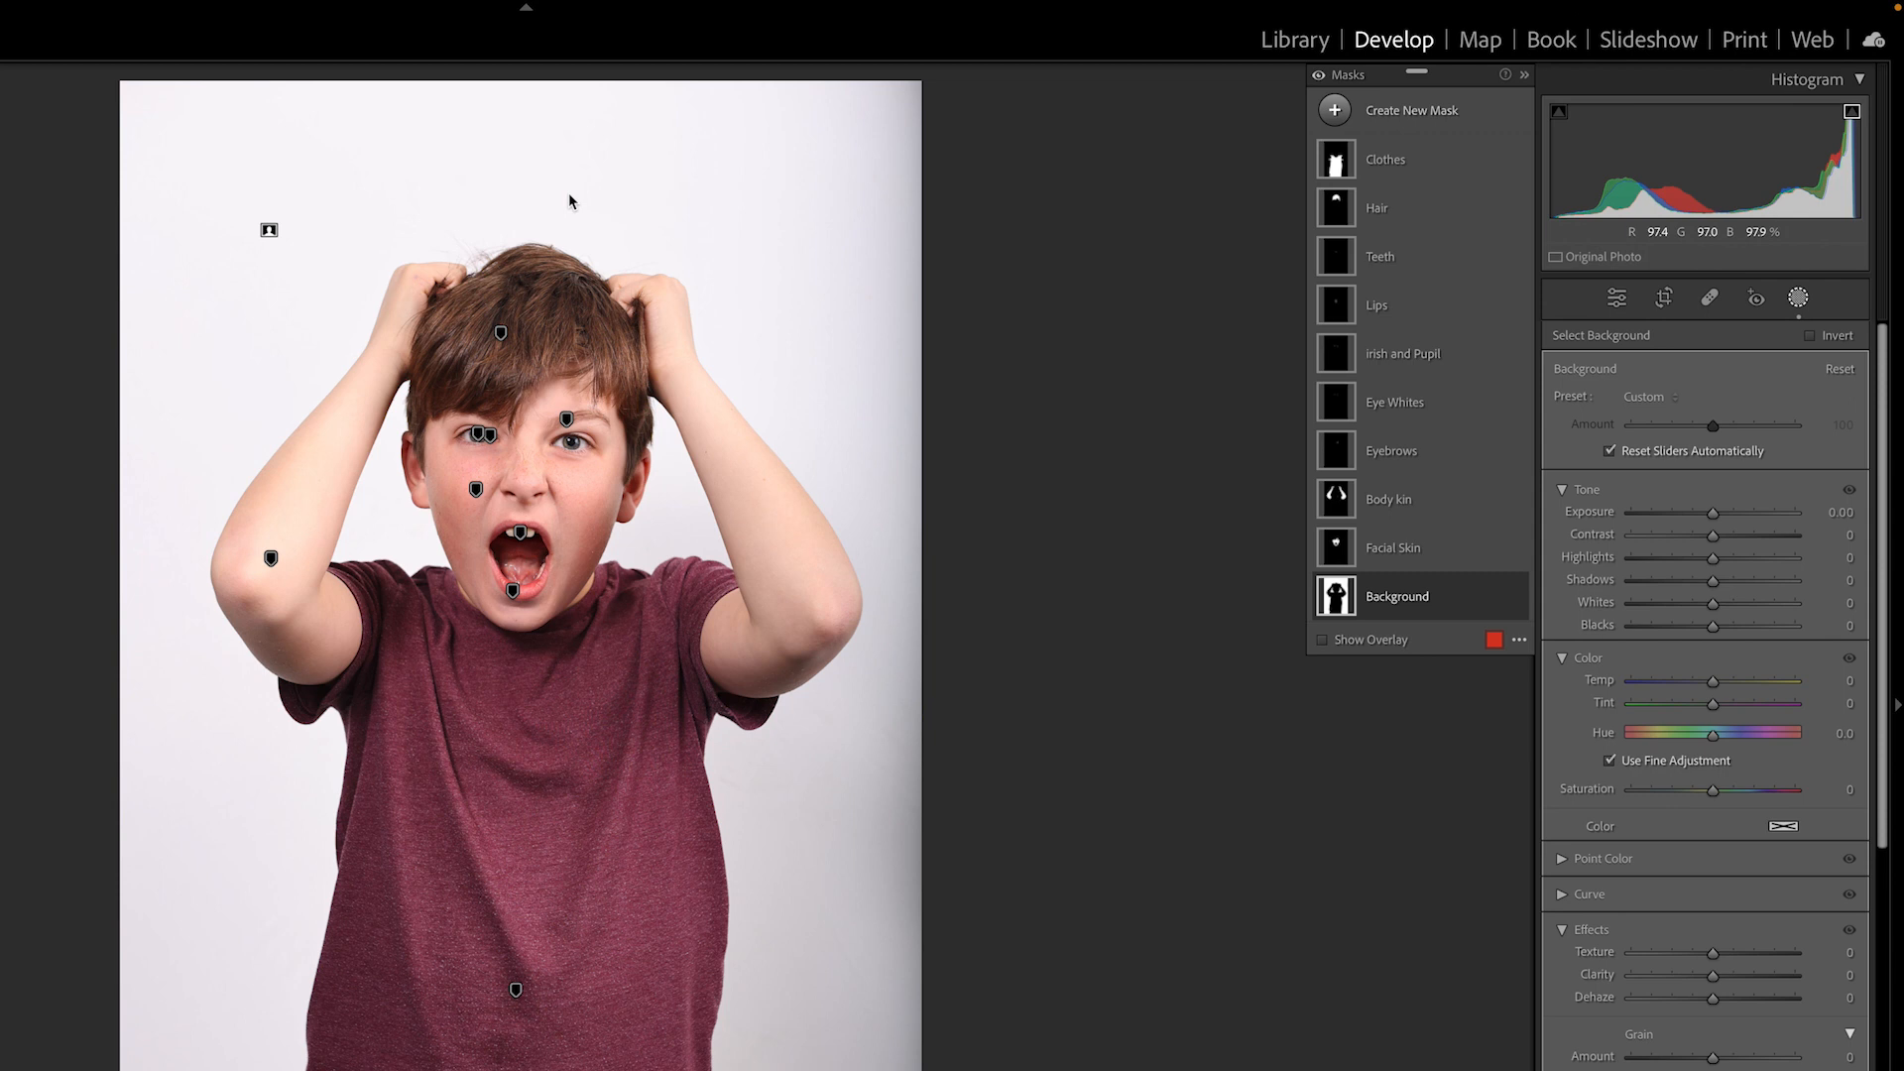
right_click(1646, 206)
left_click(1647, 418)
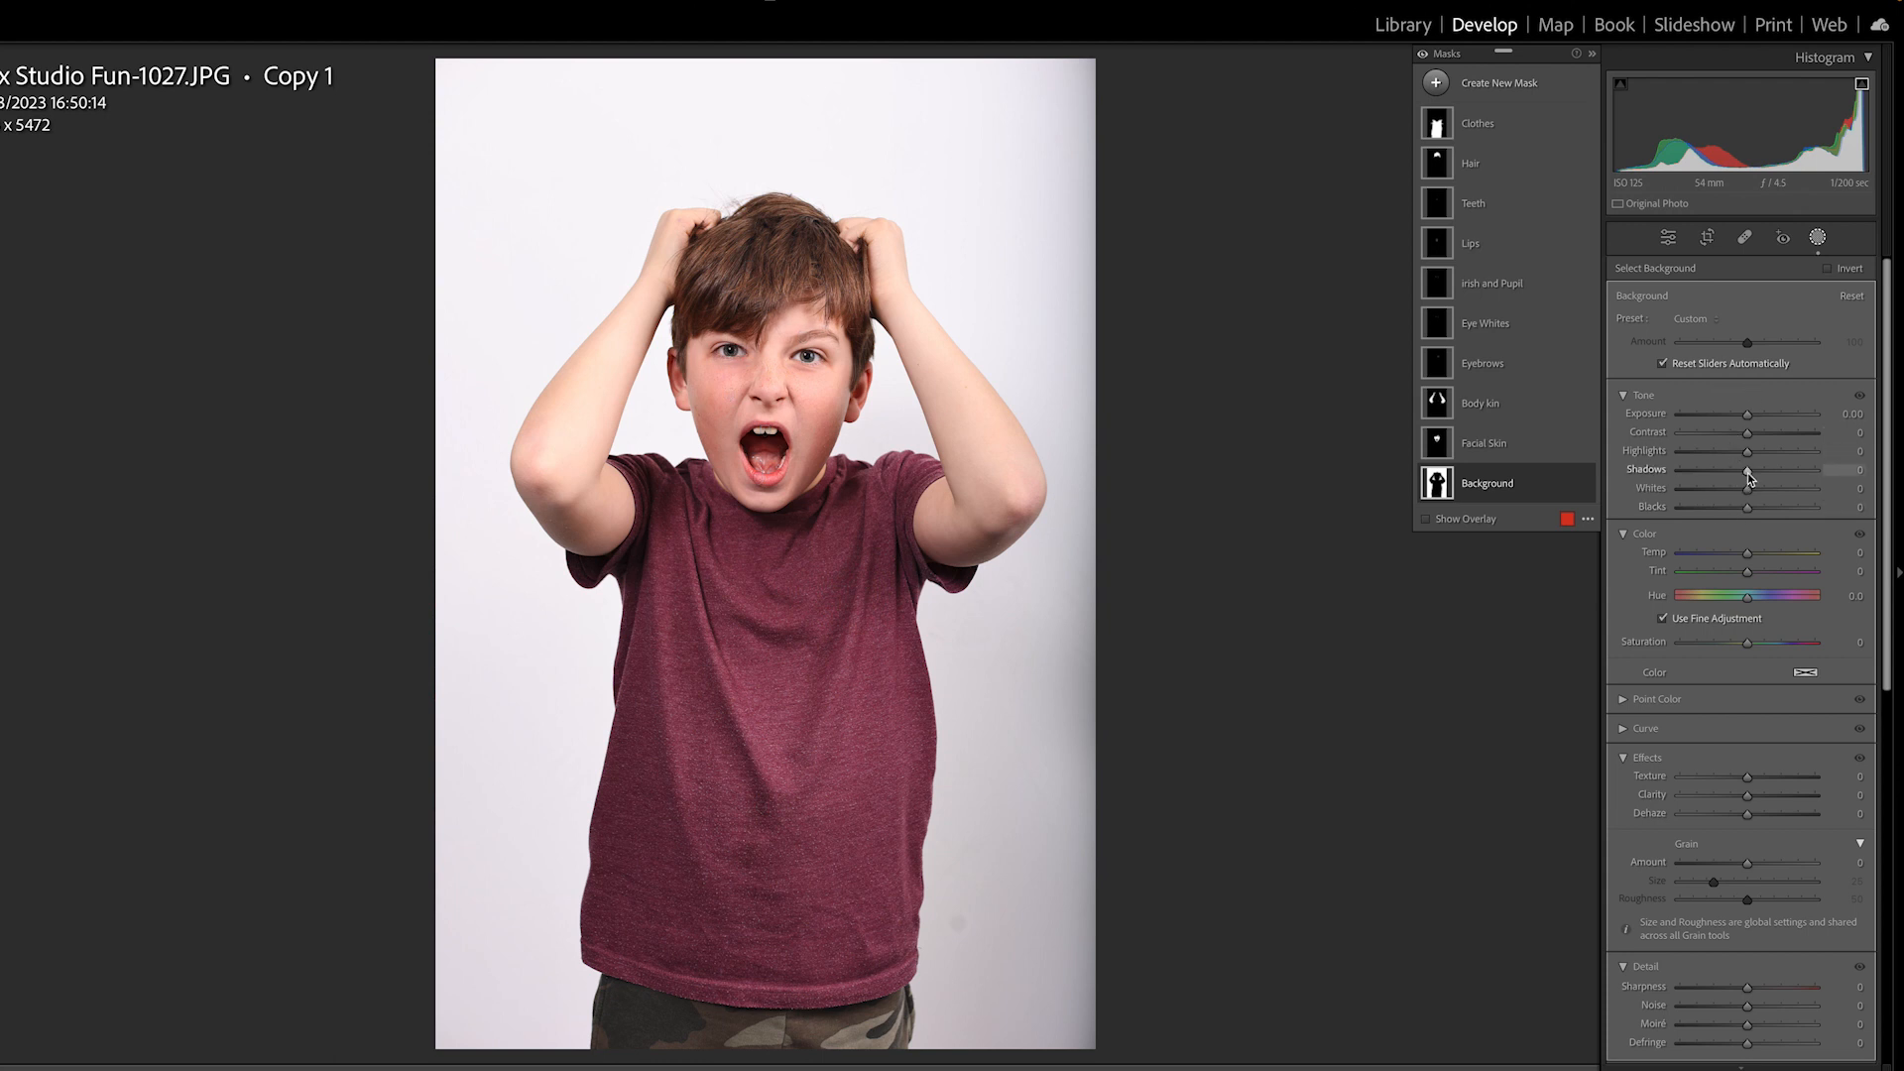
Set the Background mask's Saturation to -100 and its Shadows to 100
left_click_drag(1748, 643, 1671, 646)
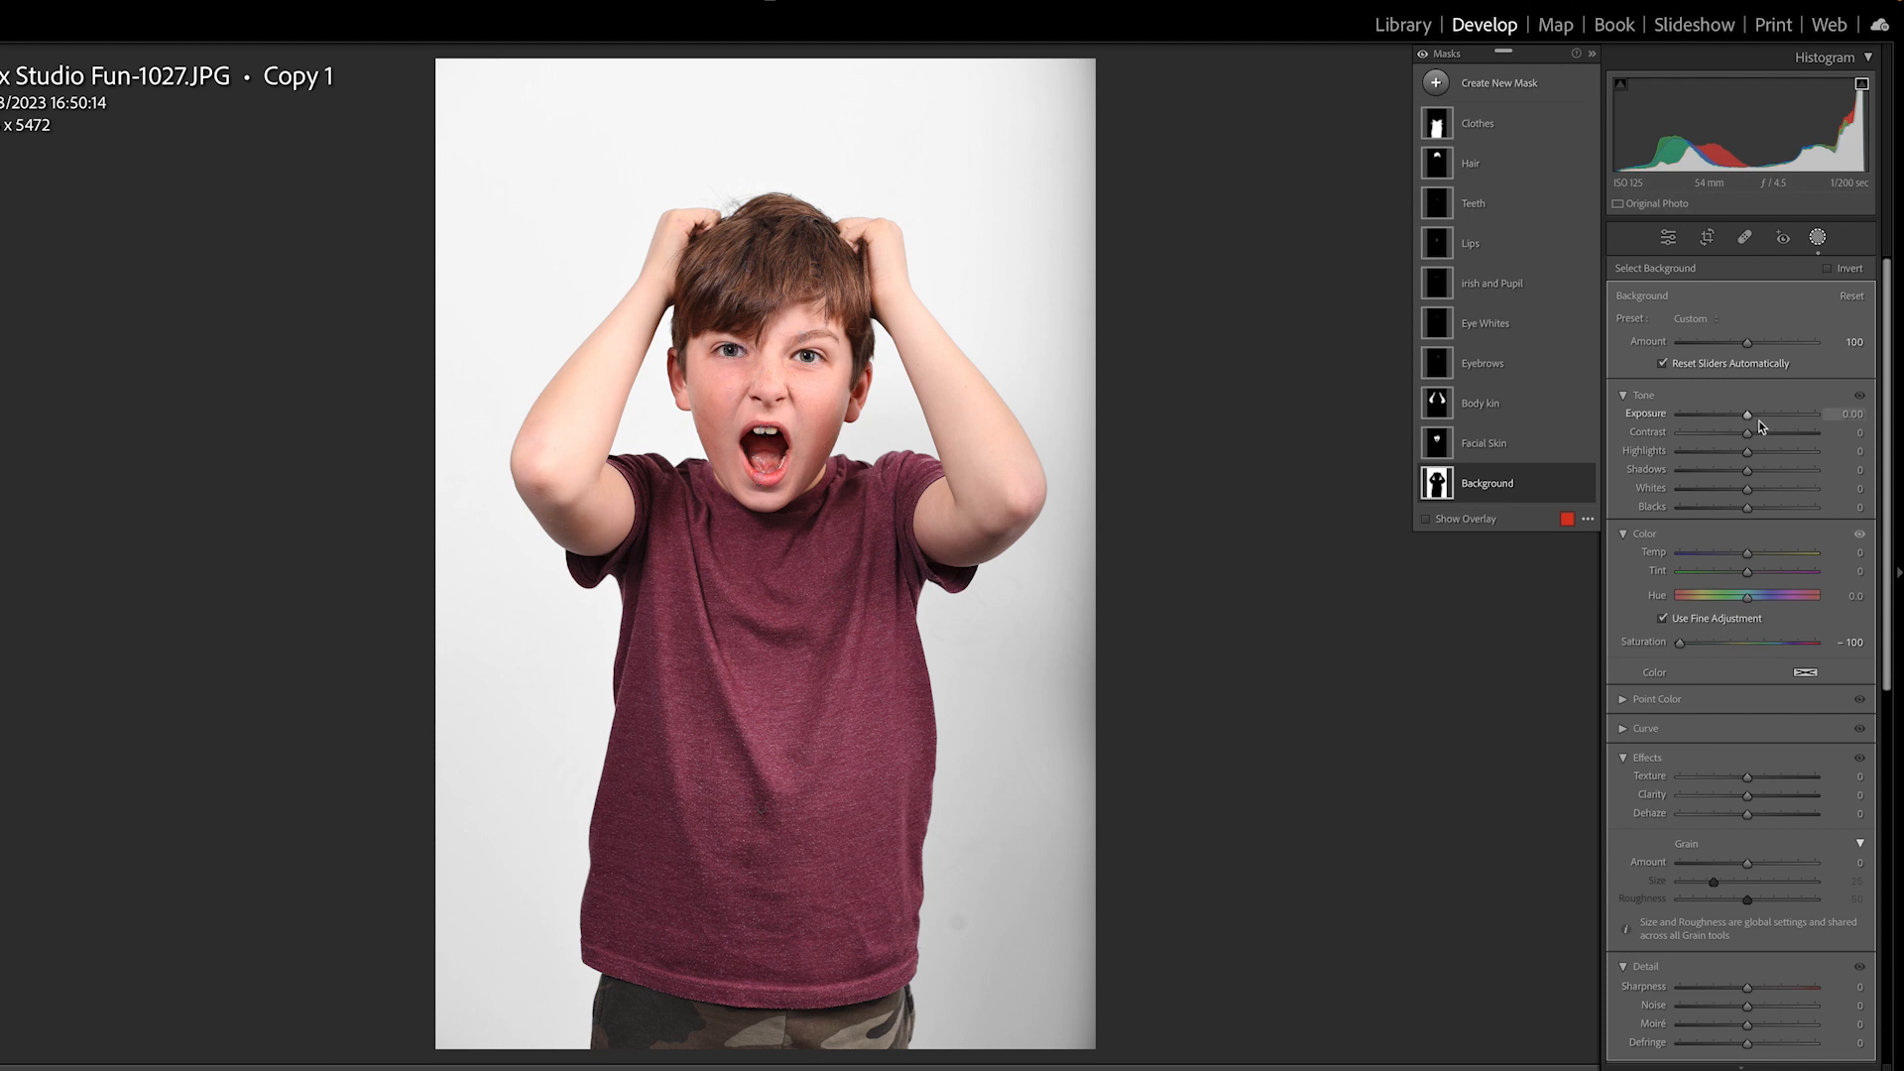
left_click_drag(1746, 472, 1851, 472)
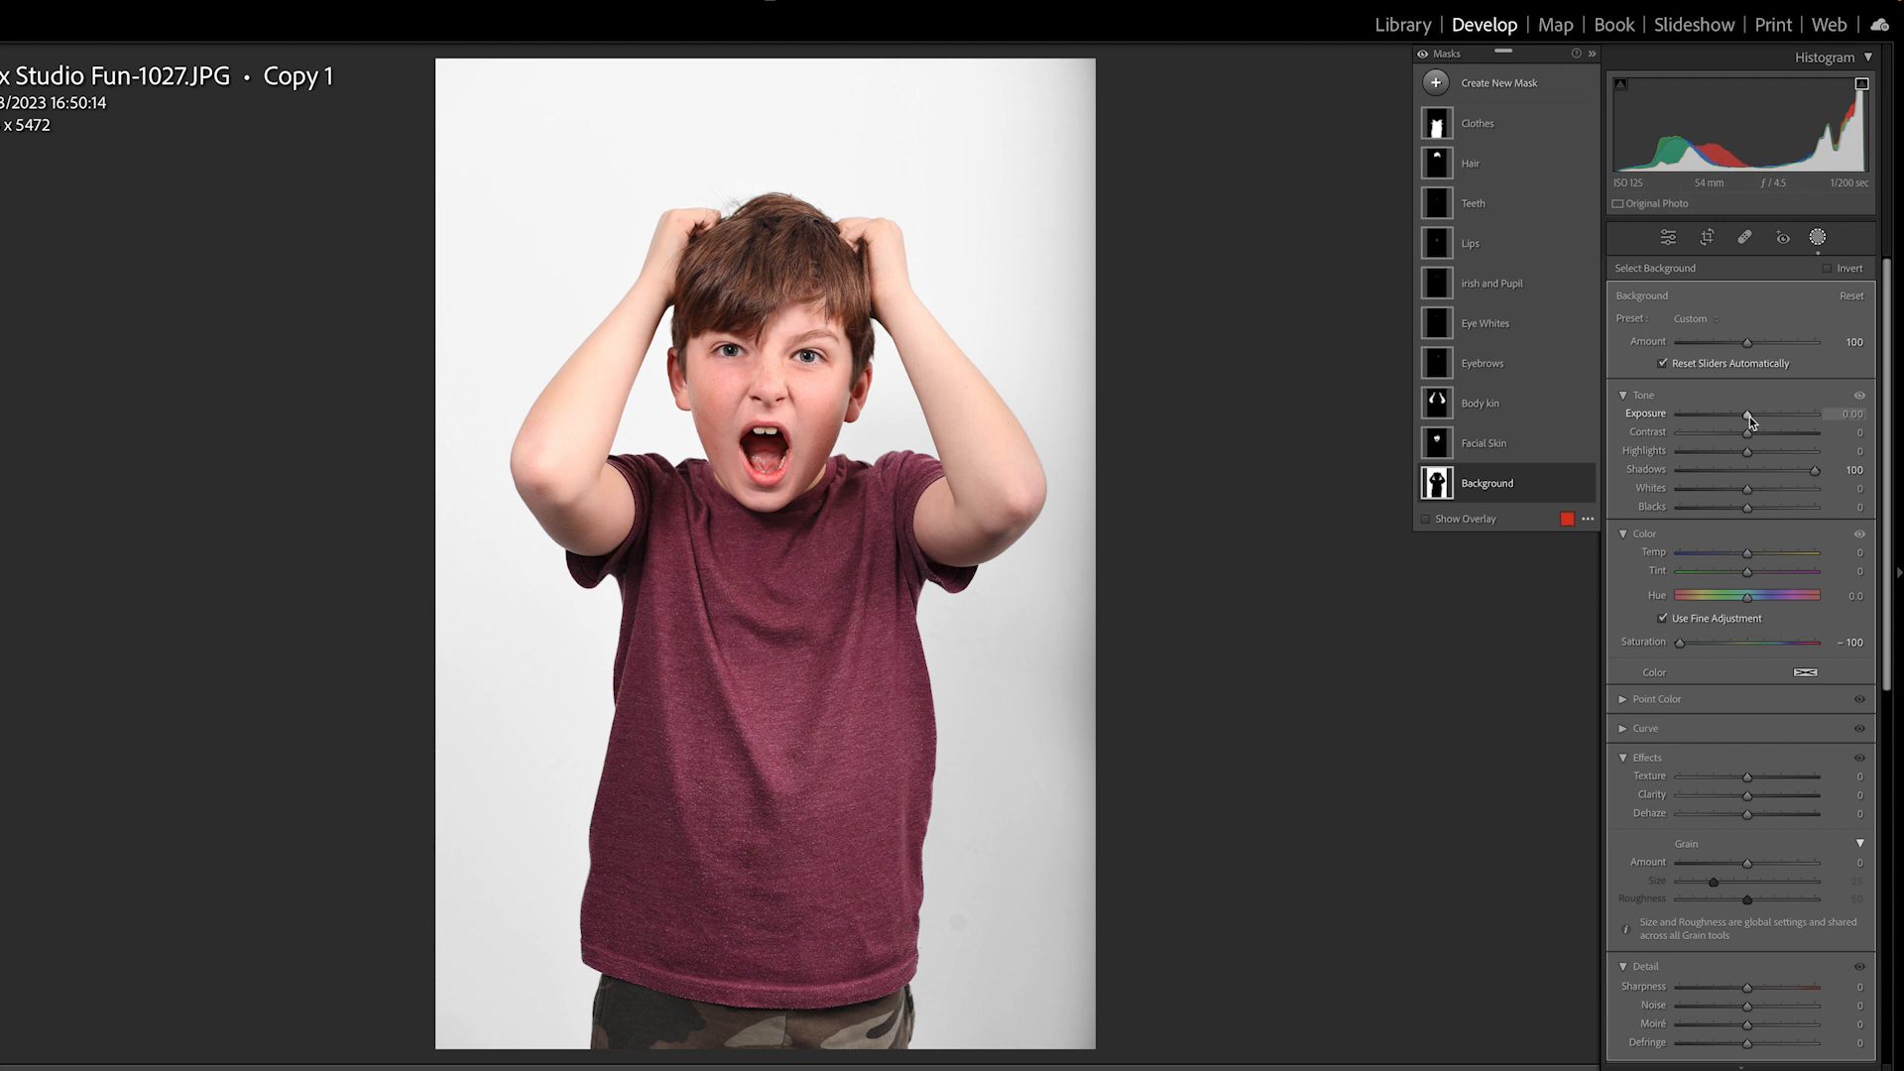
Turn on the highlight clipping warning and raise the Background mask's Exposure in 0.10 increments to 1.40
left_click(1869, 93)
left_click(1842, 414)
key("Up")
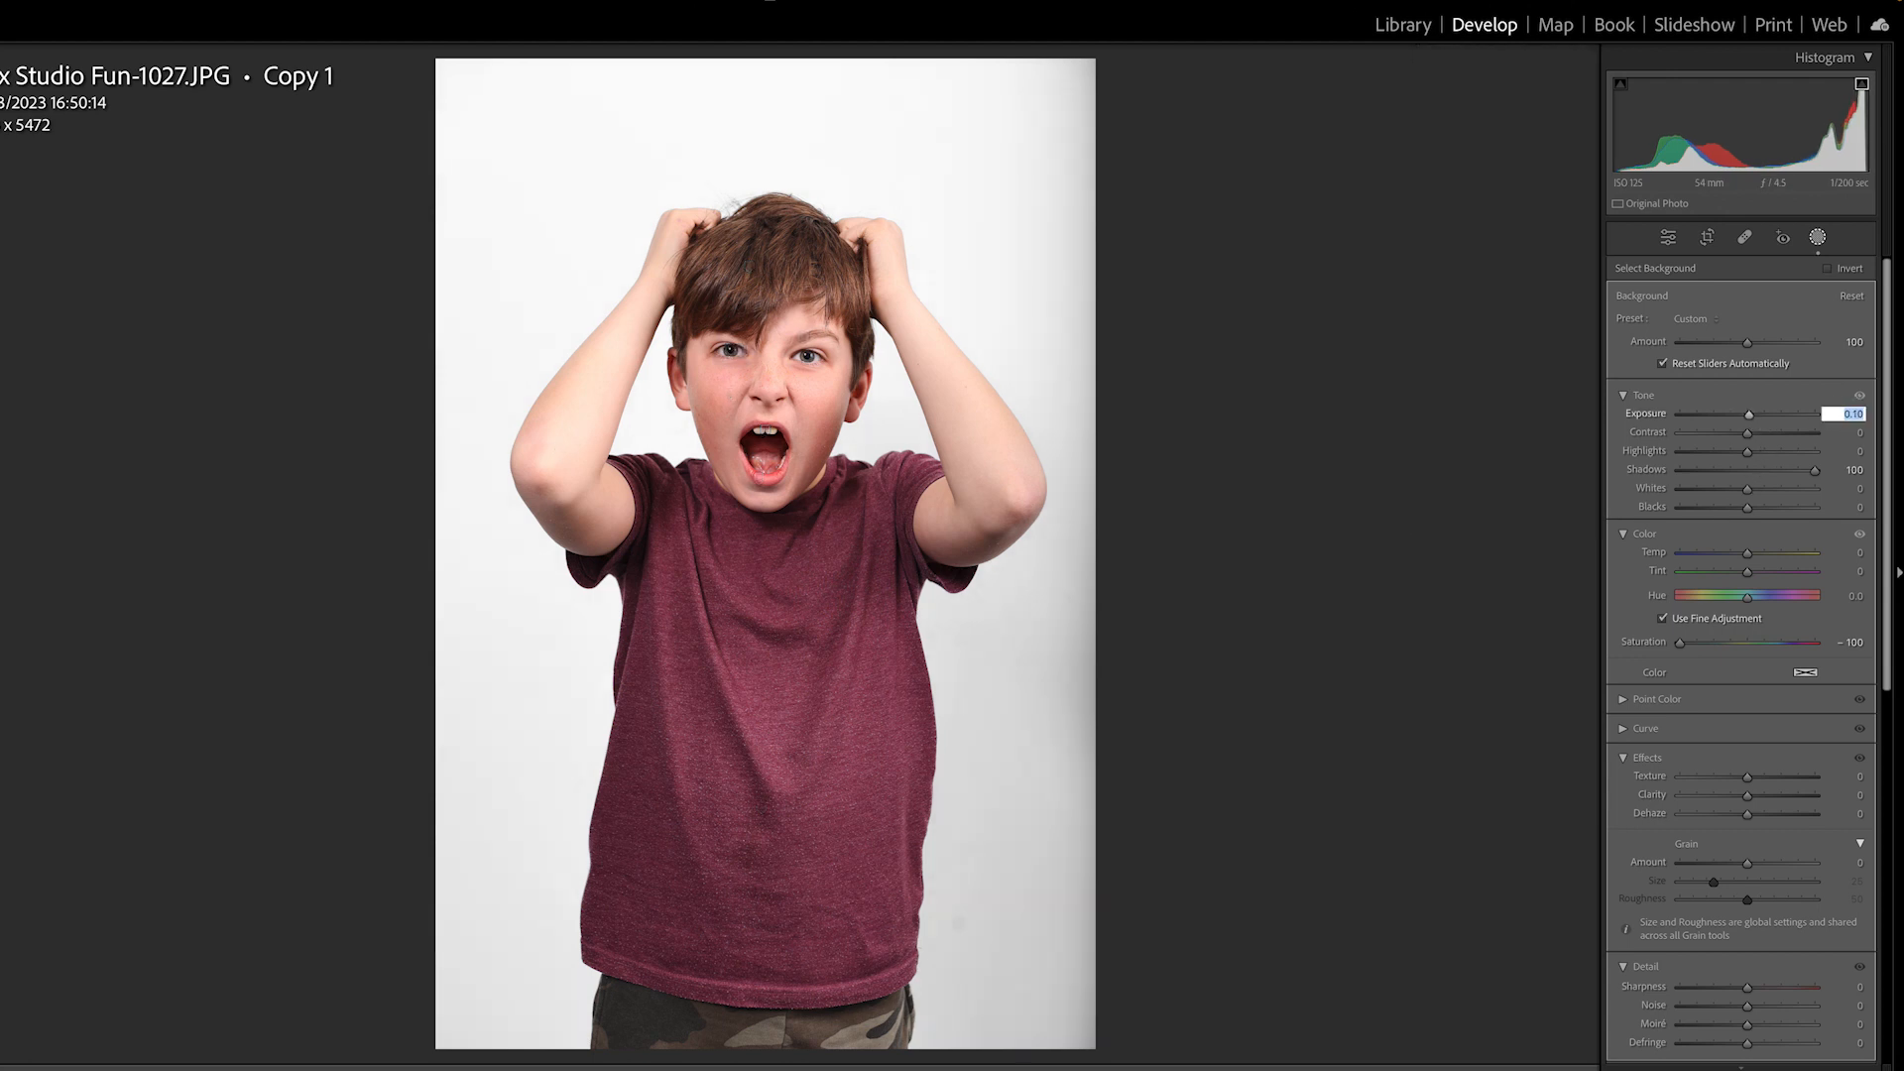
key("Up")
key("Up")
key("Up")
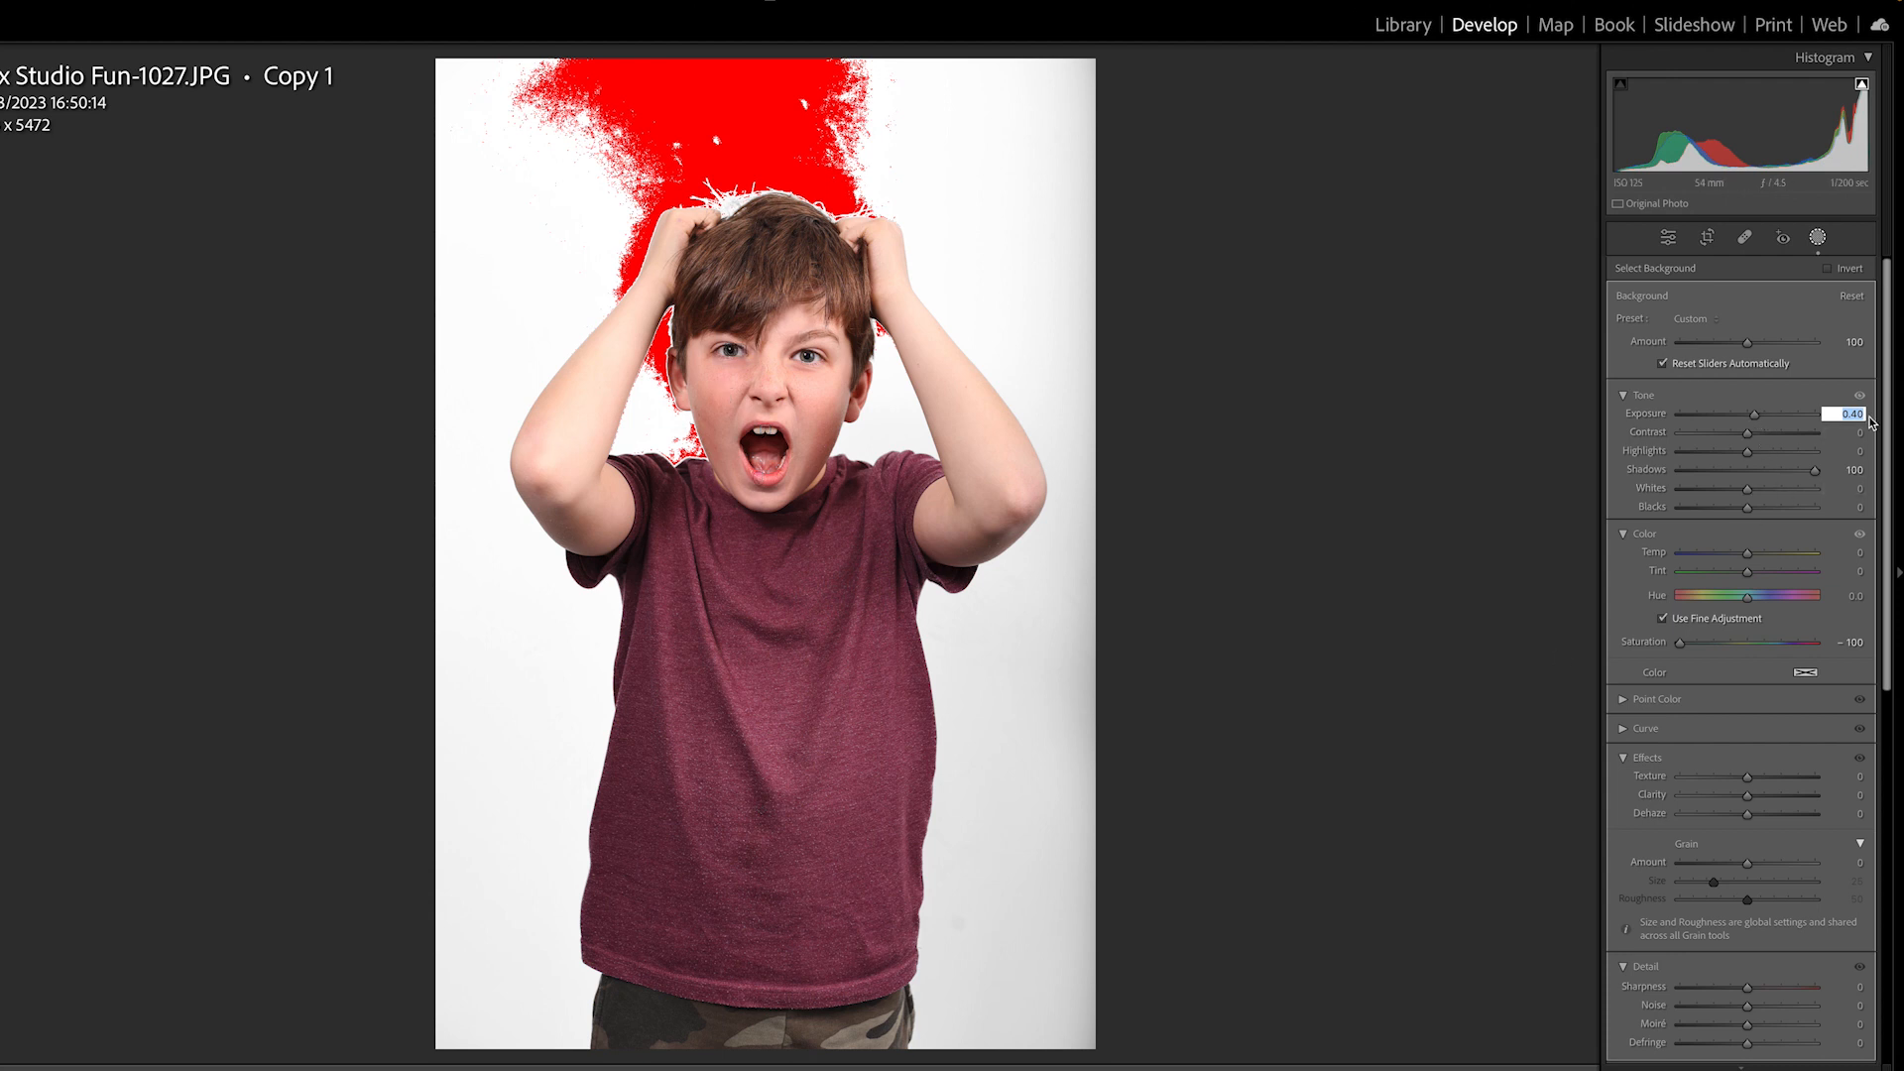
key("Up")
key("Up")
key("Up")
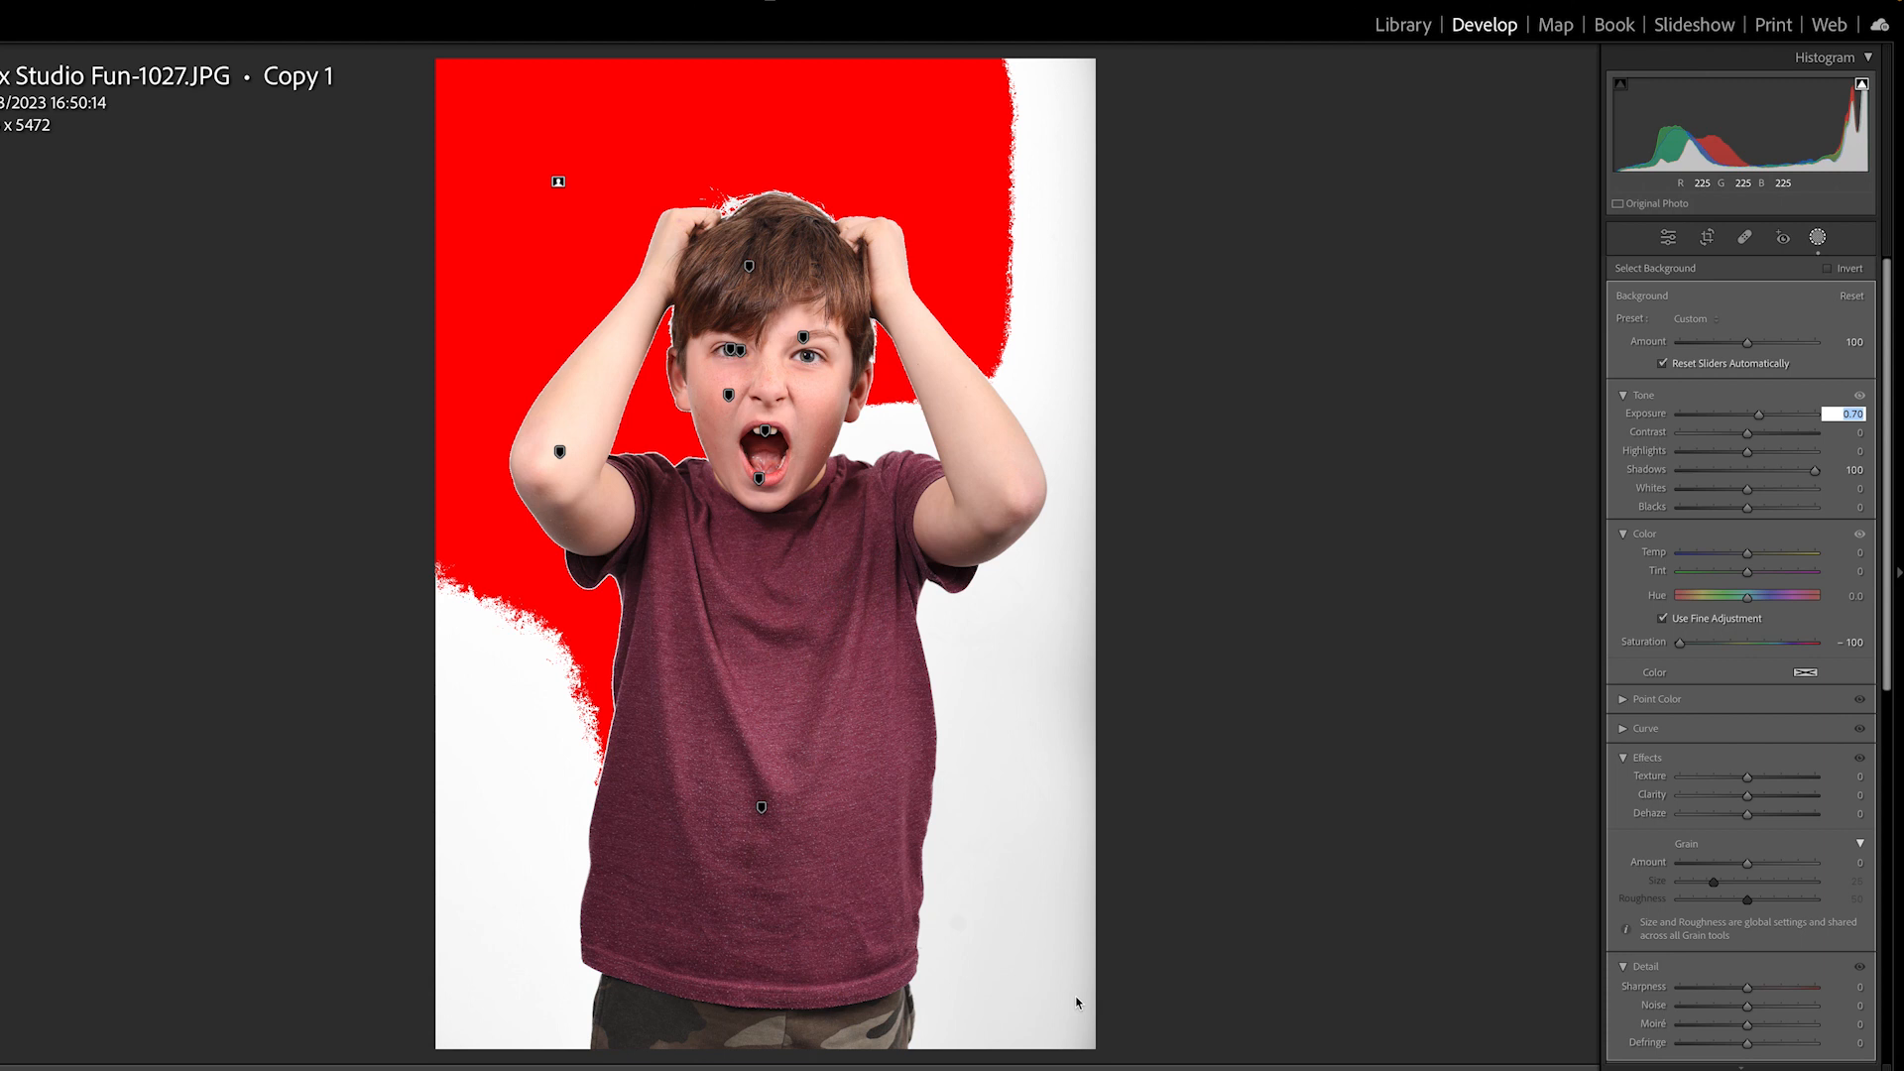
key("Up")
key("Up")
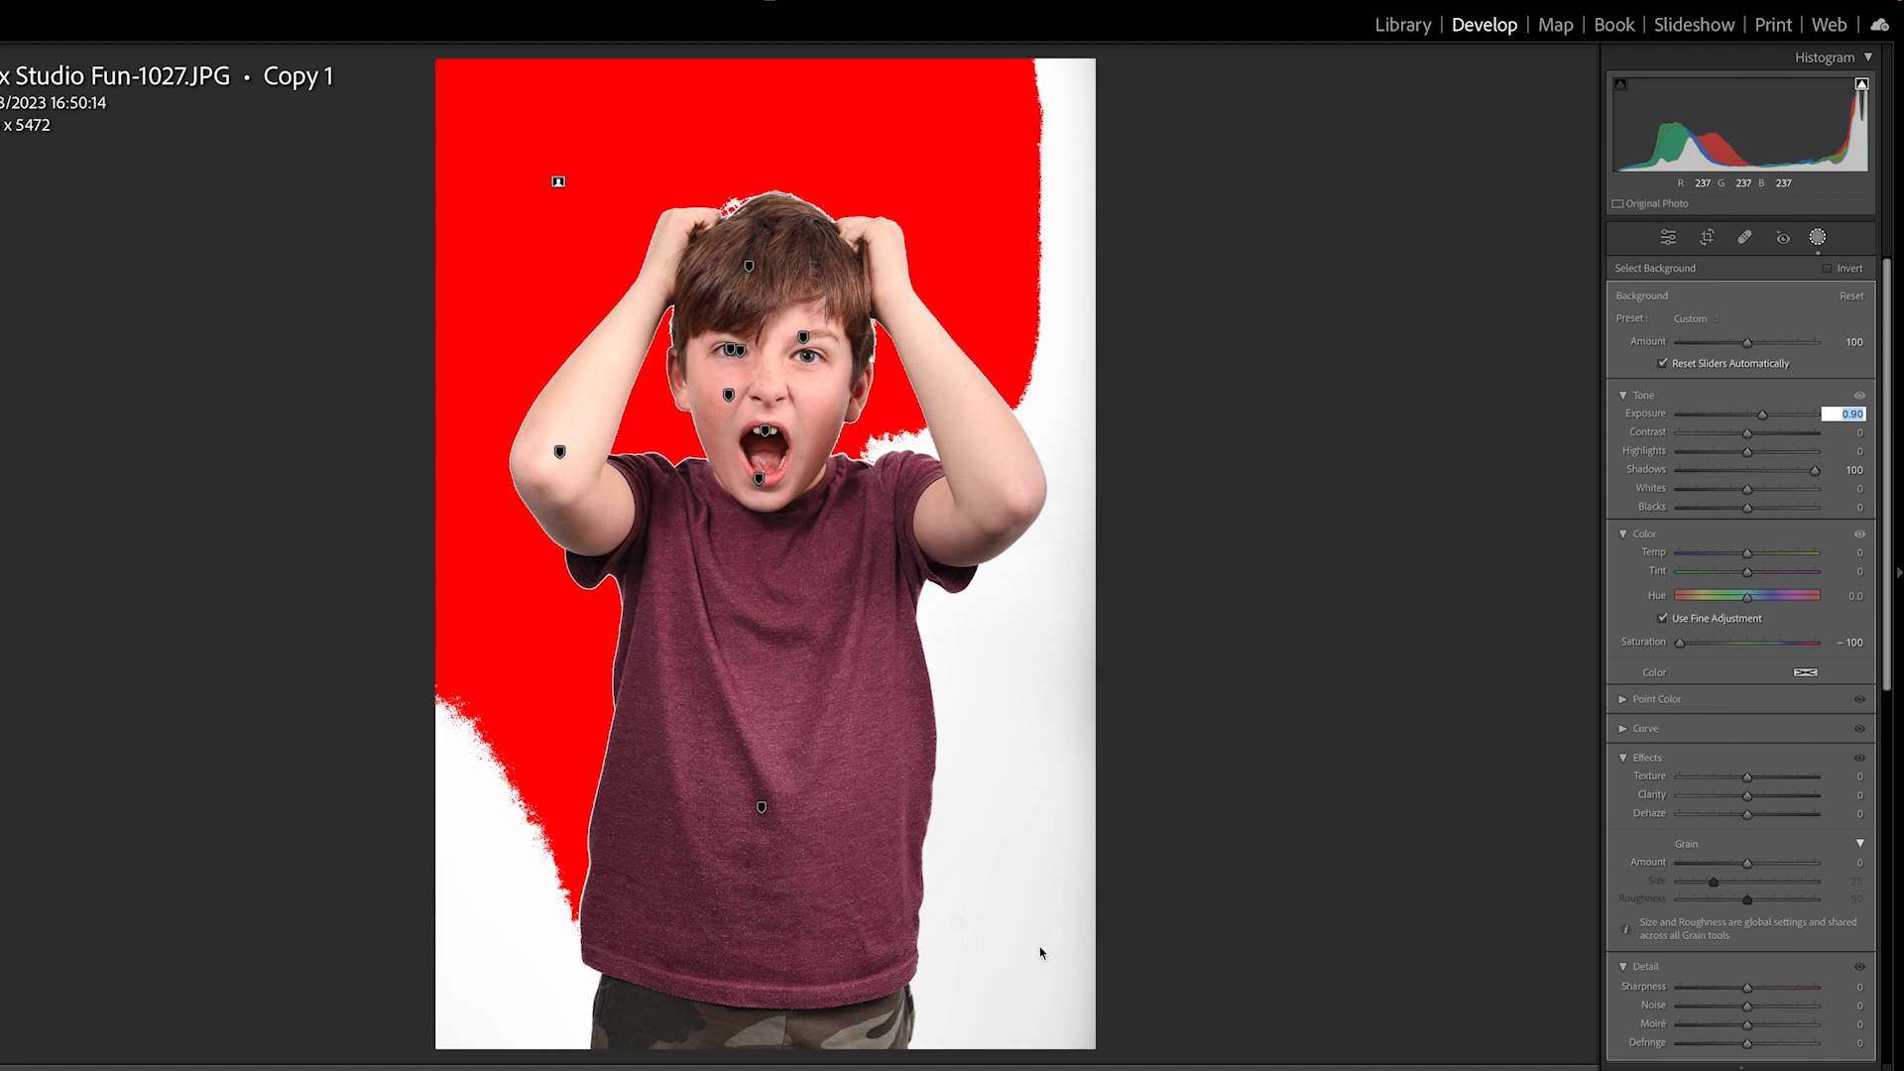
key("Up")
key("Up")
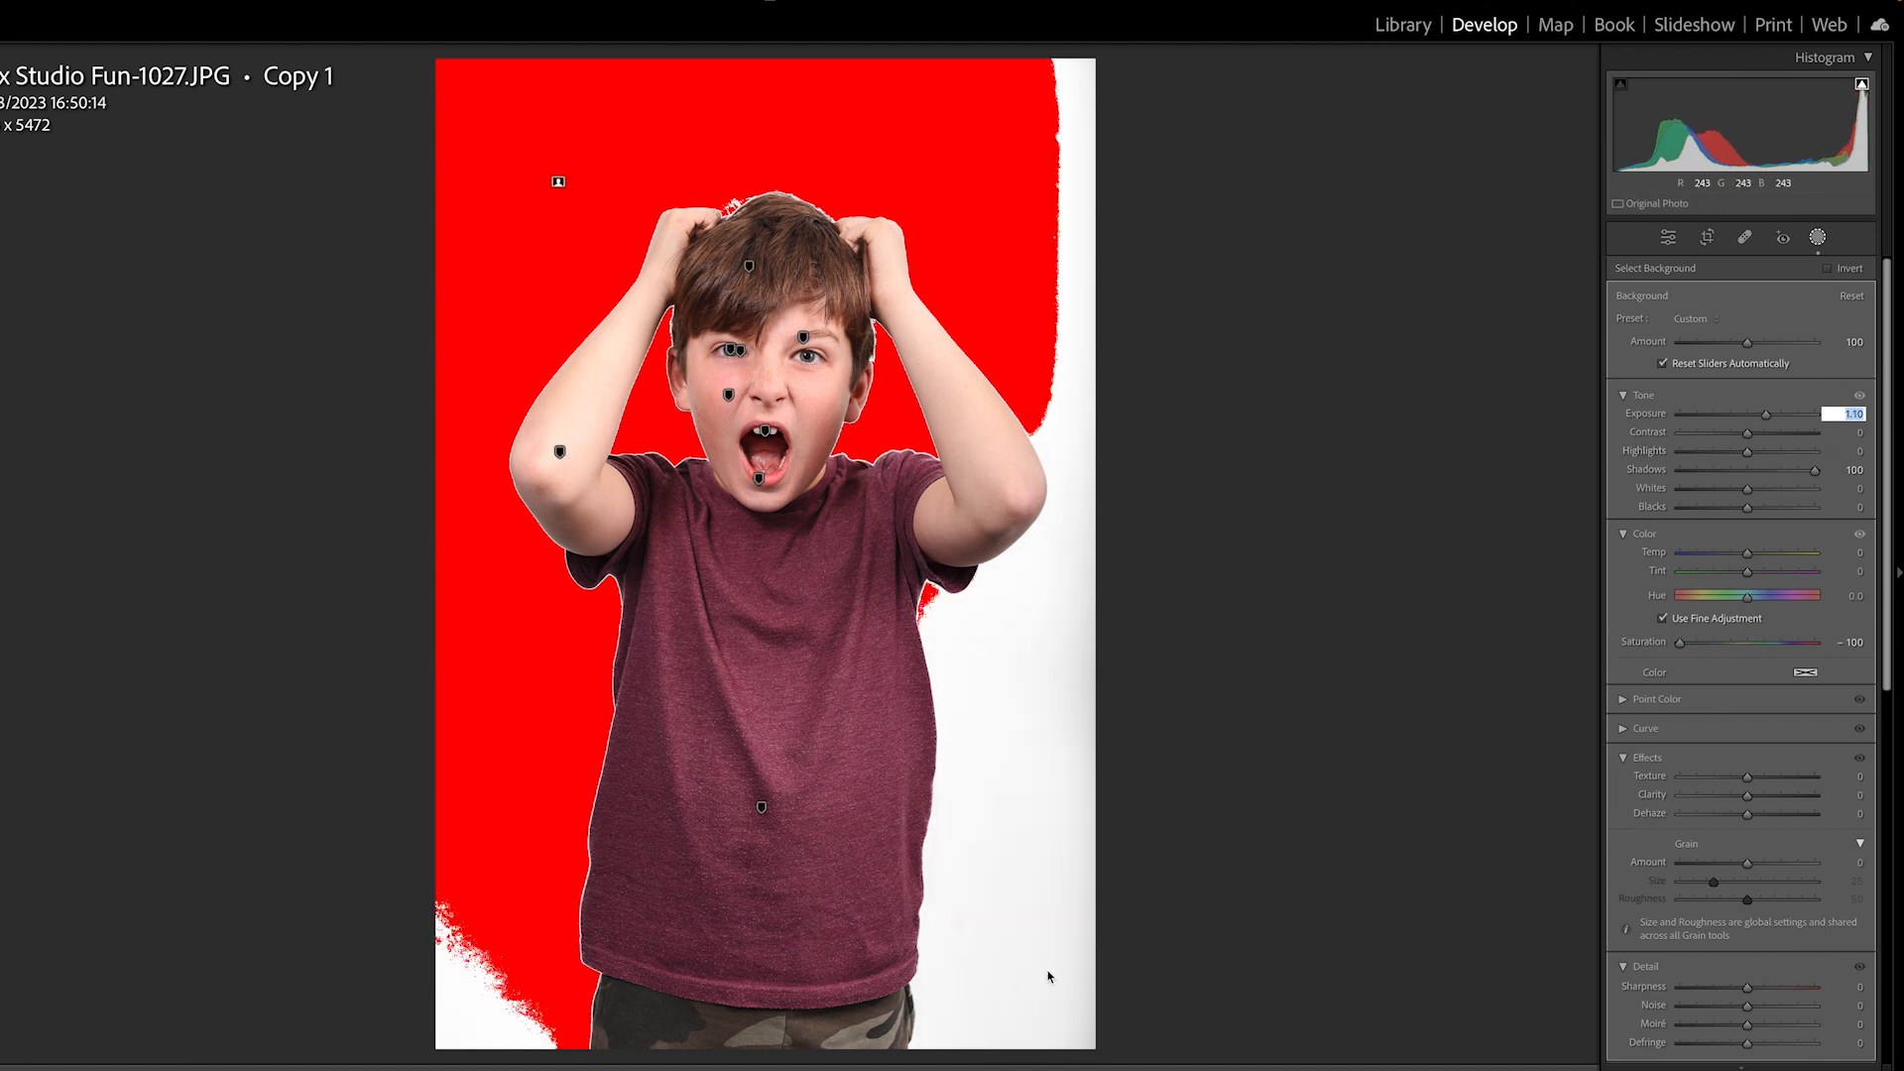
key("Up")
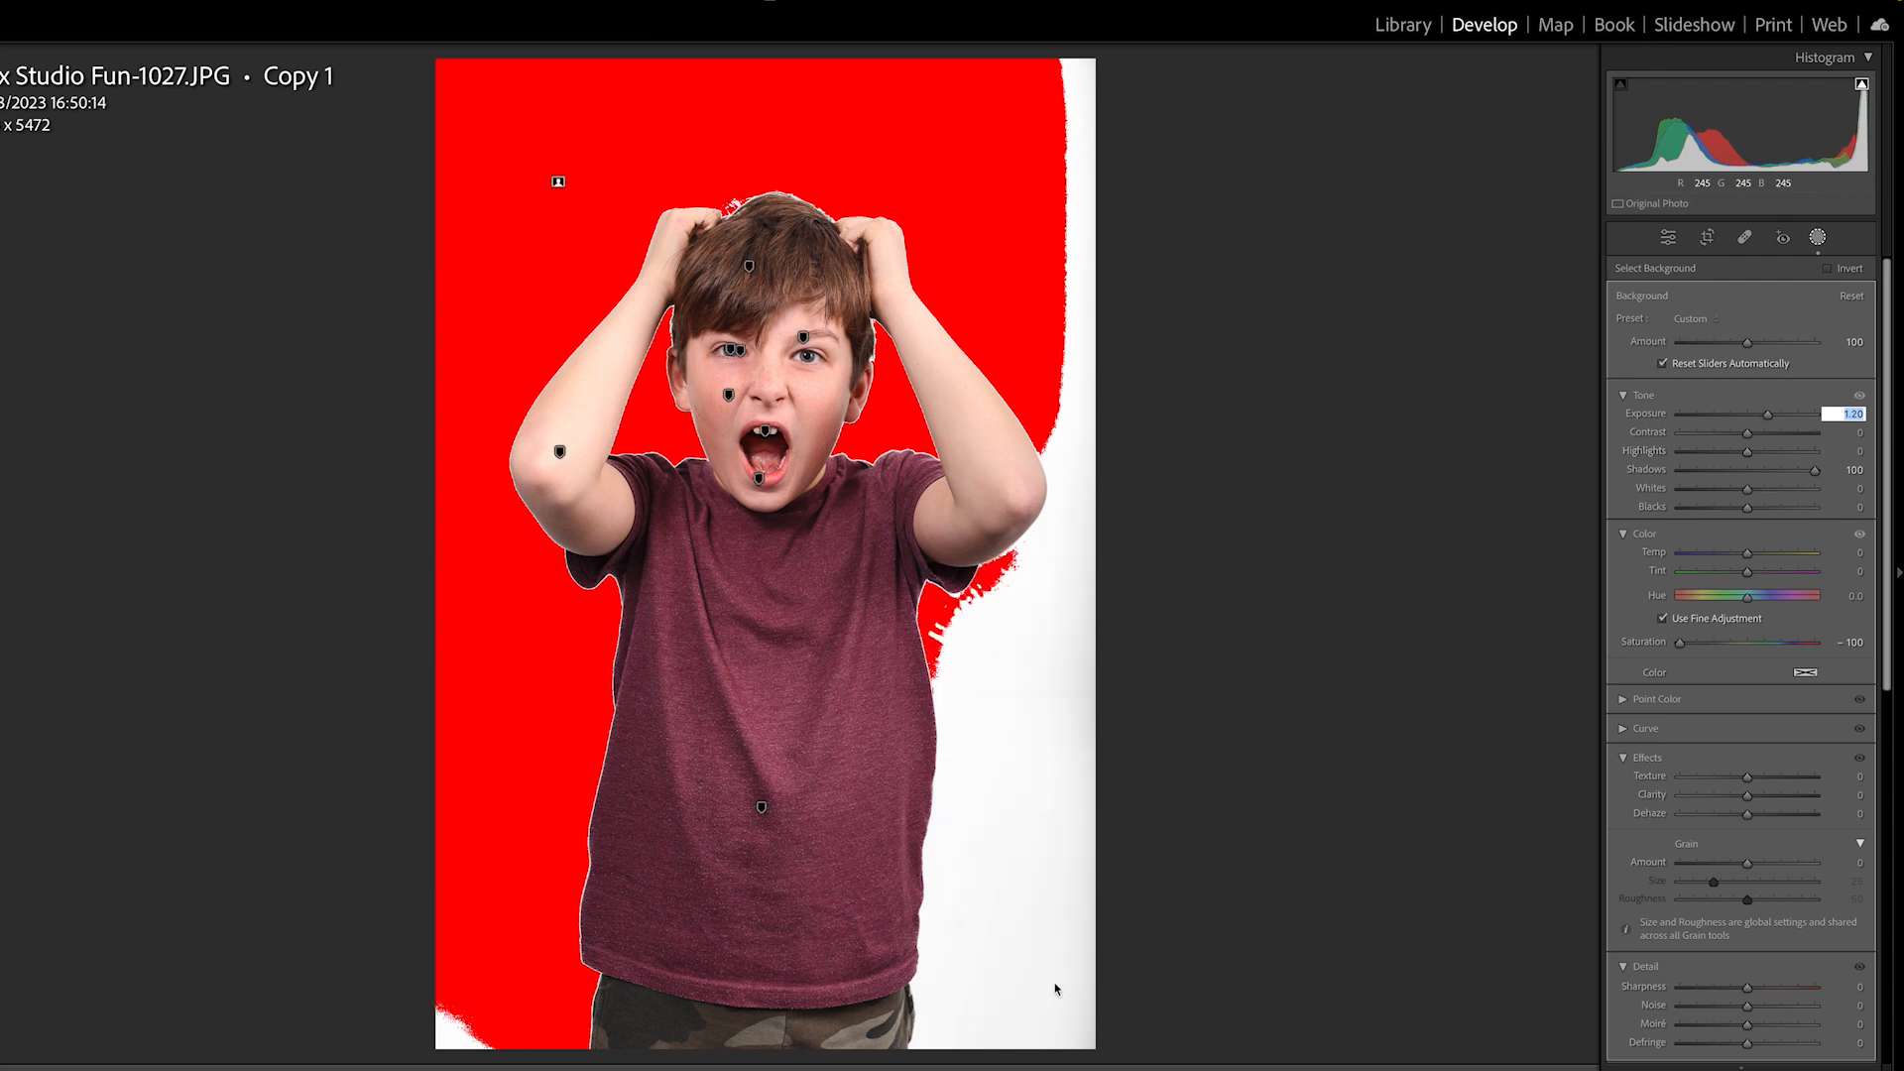
key("Up")
key("Up")
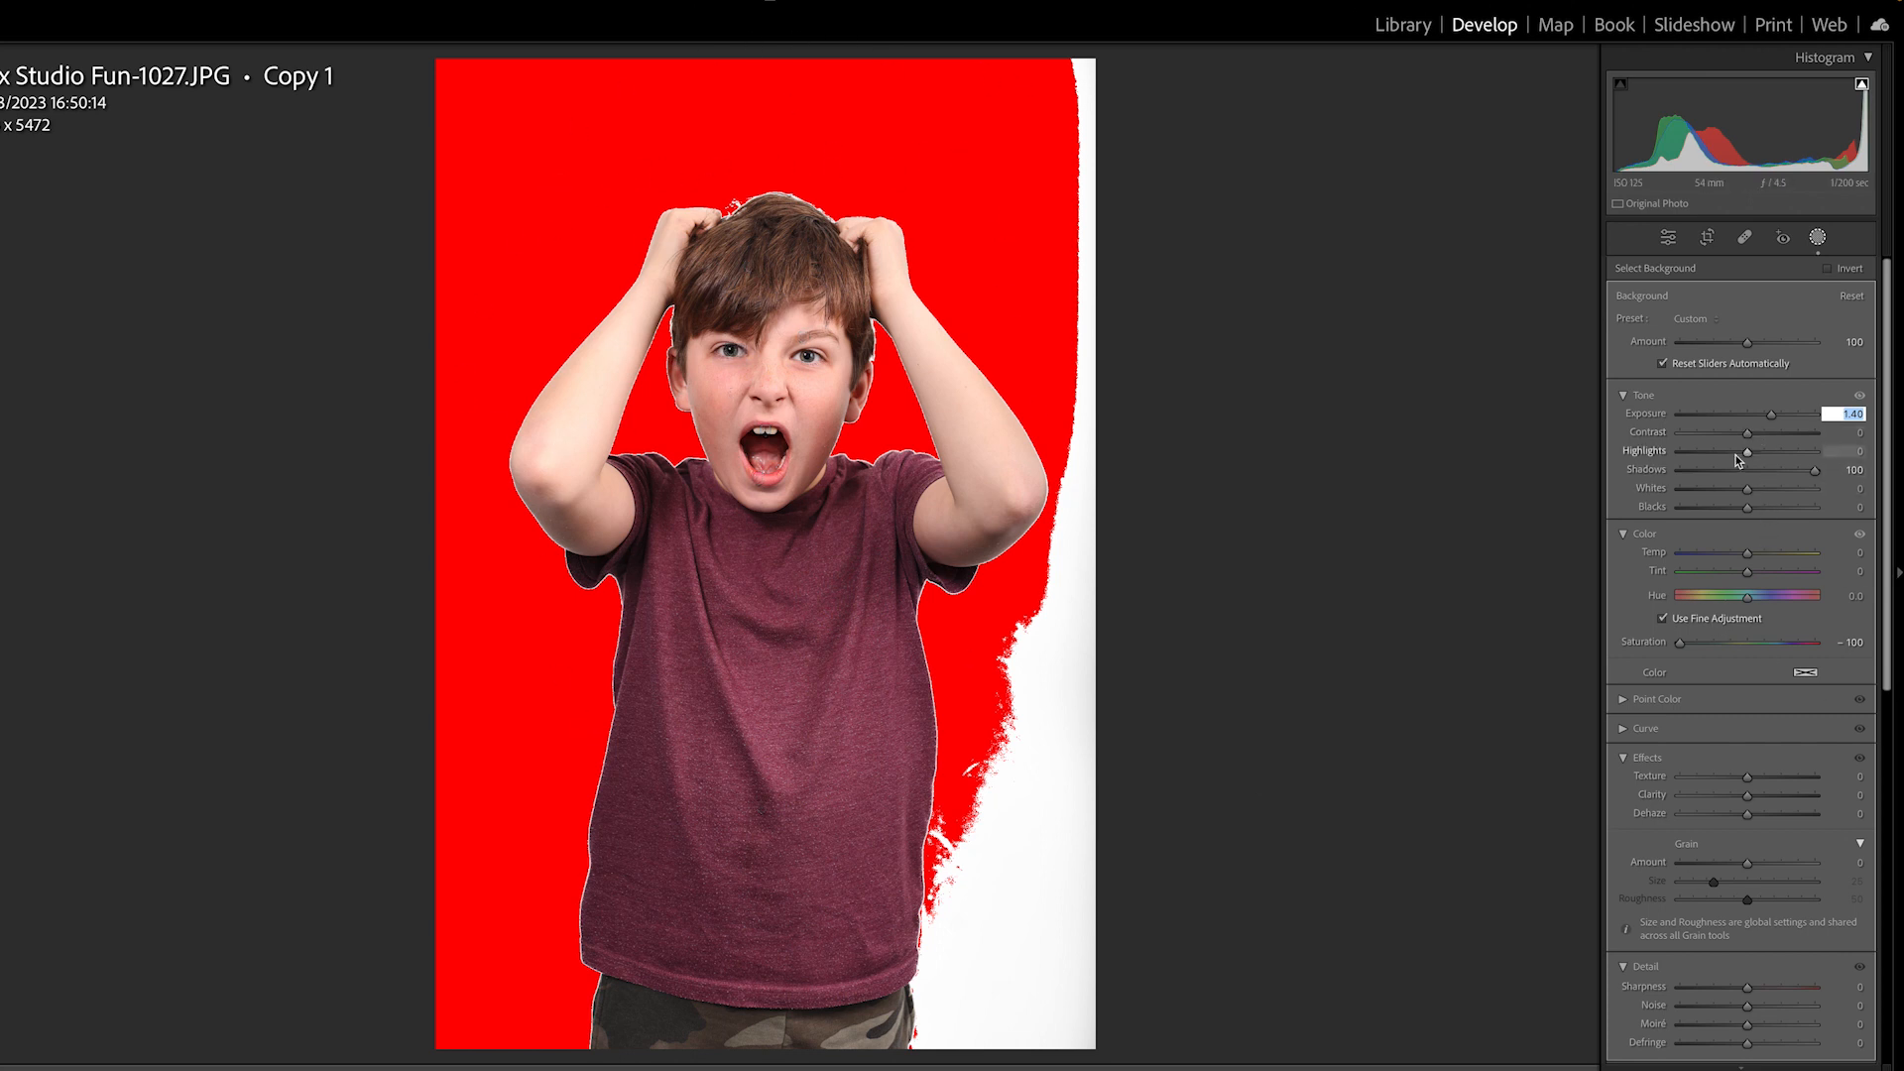
Lower the Background mask's Highlights to -100 and its Whites to -1
left_click_drag(1747, 451, 1666, 452)
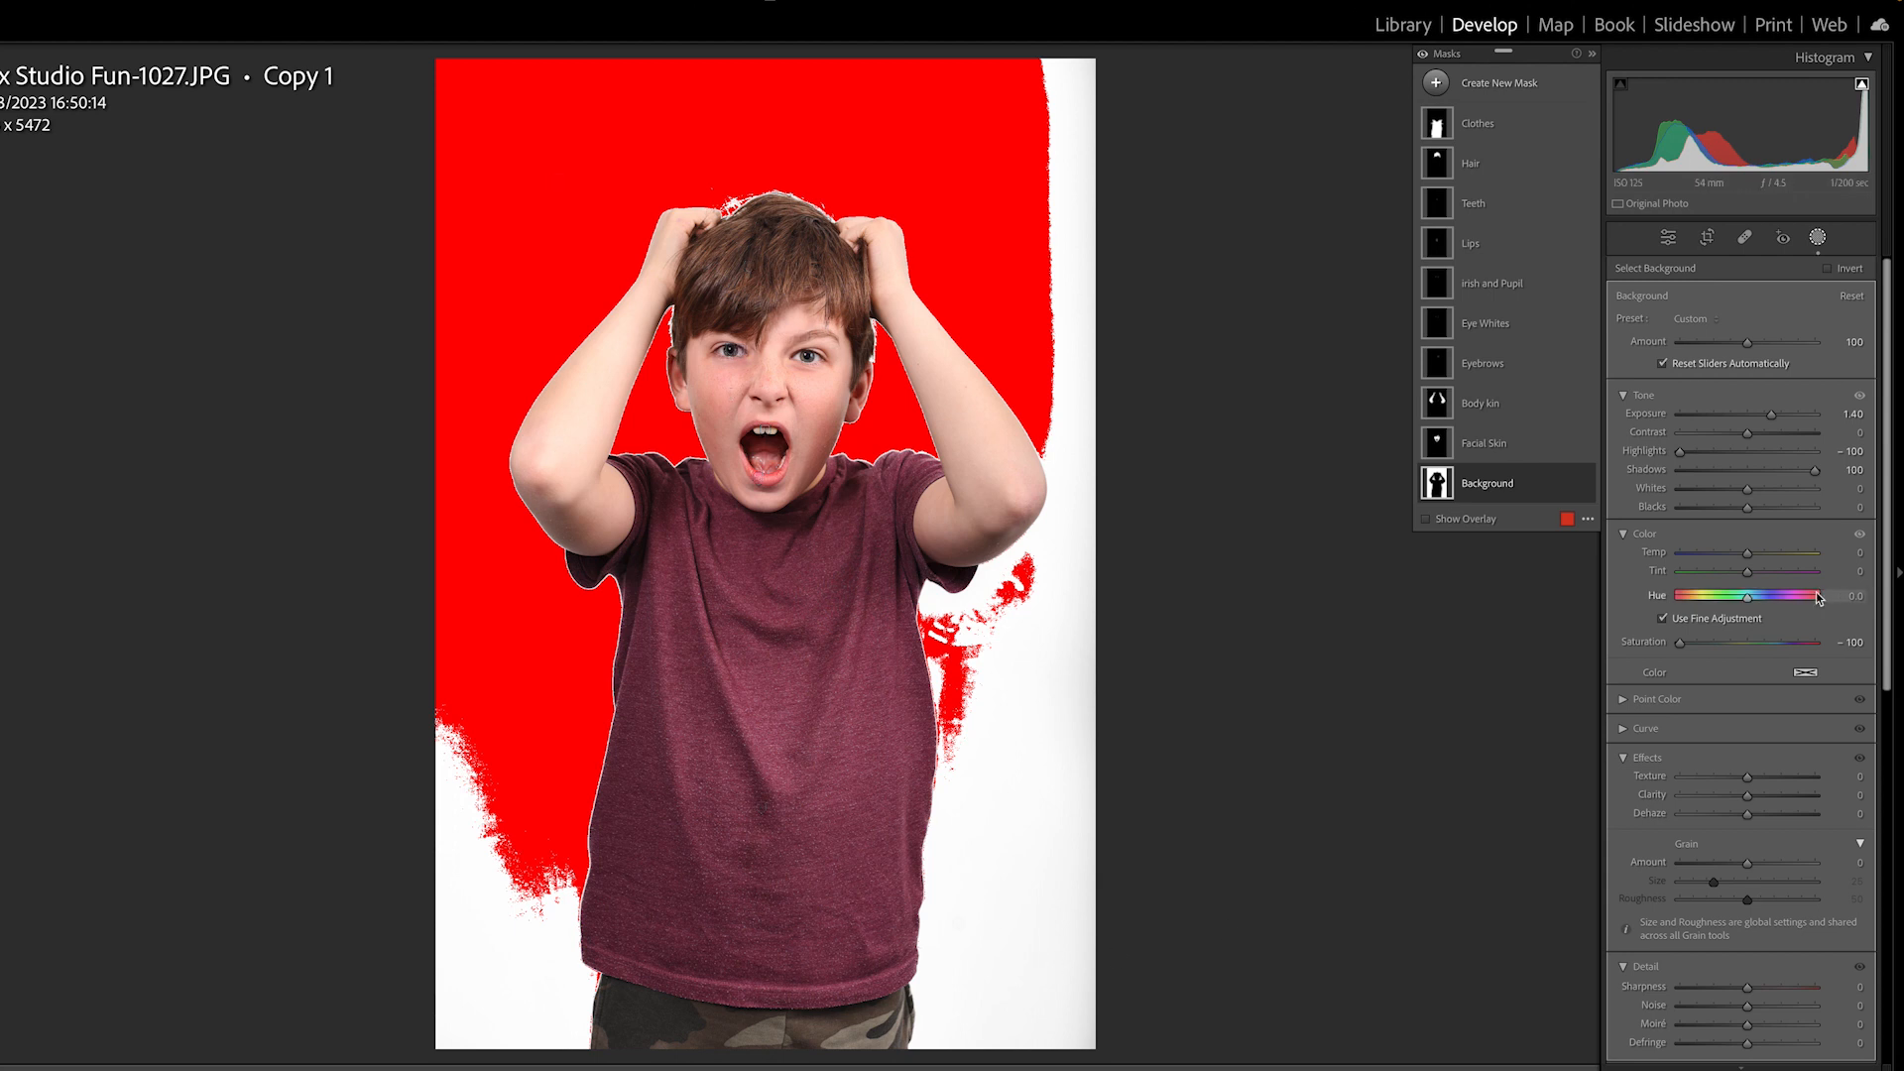
left_click(1846, 487)
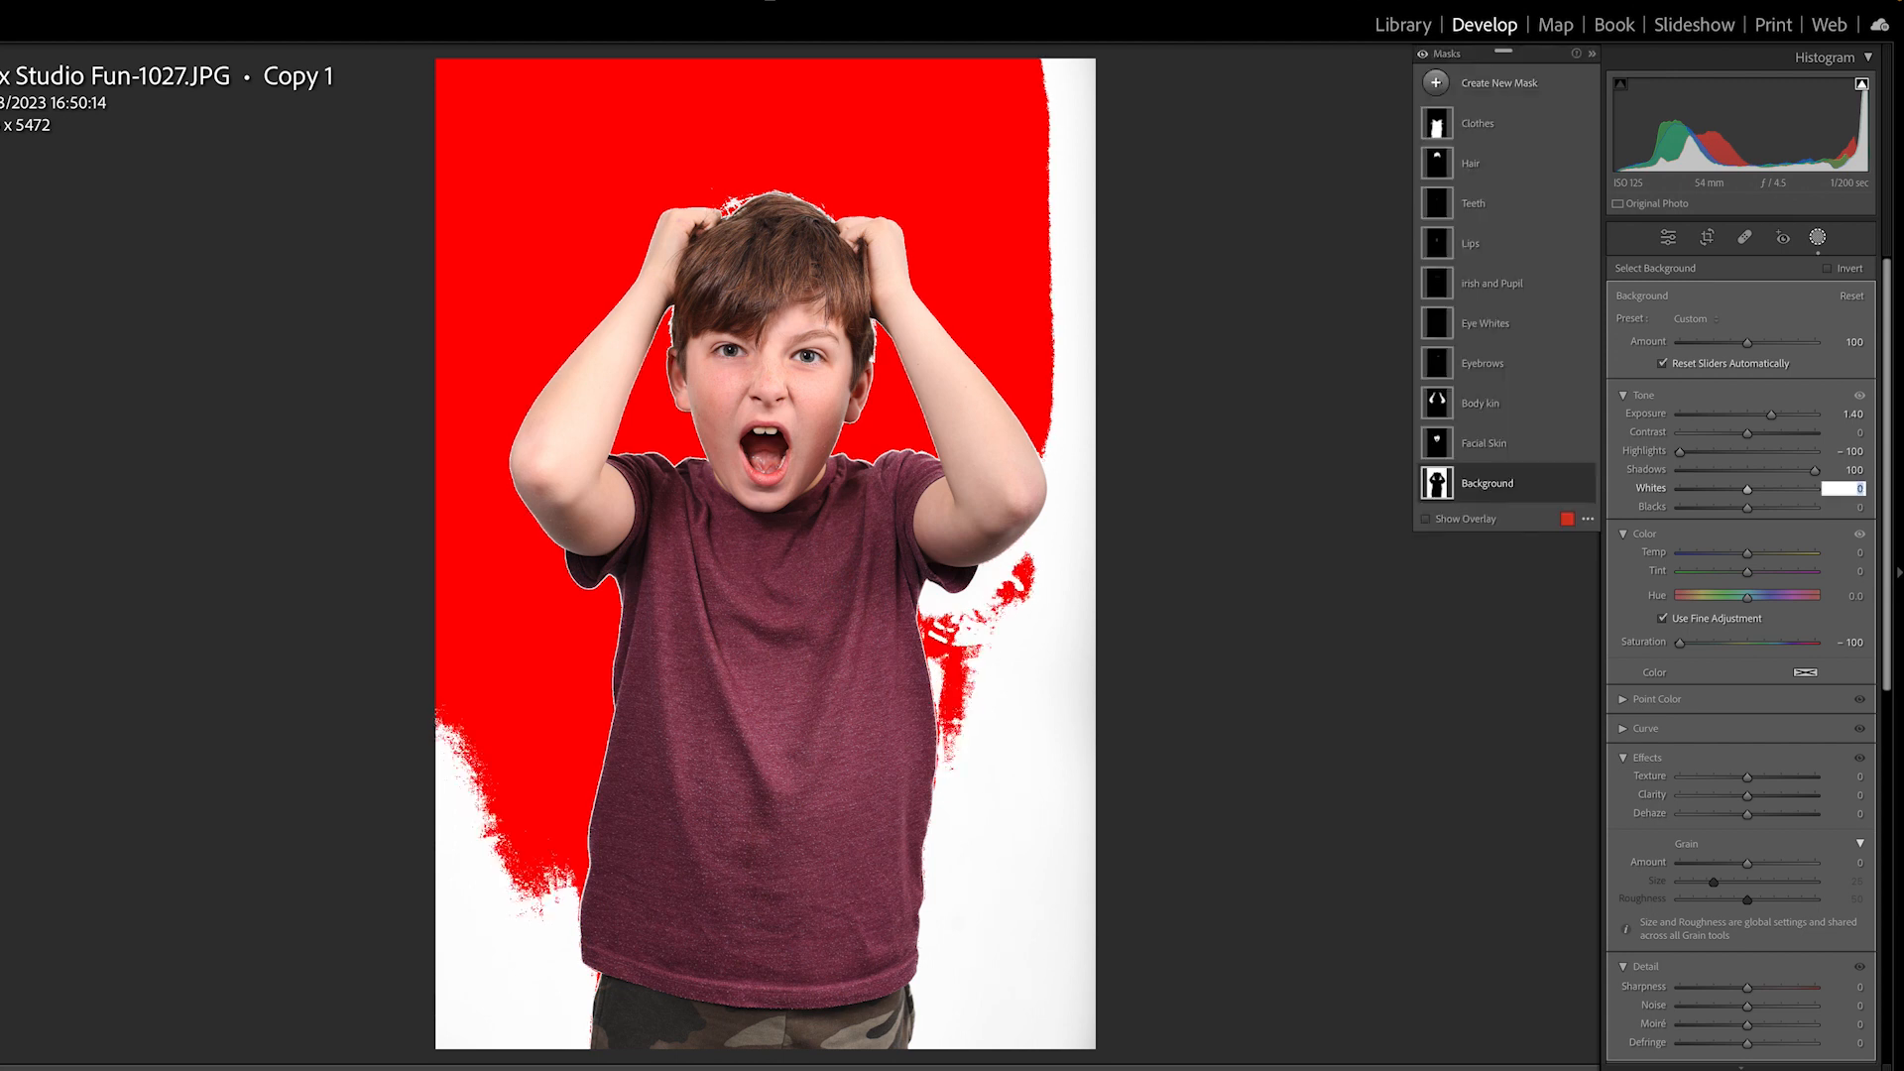
key("Down")
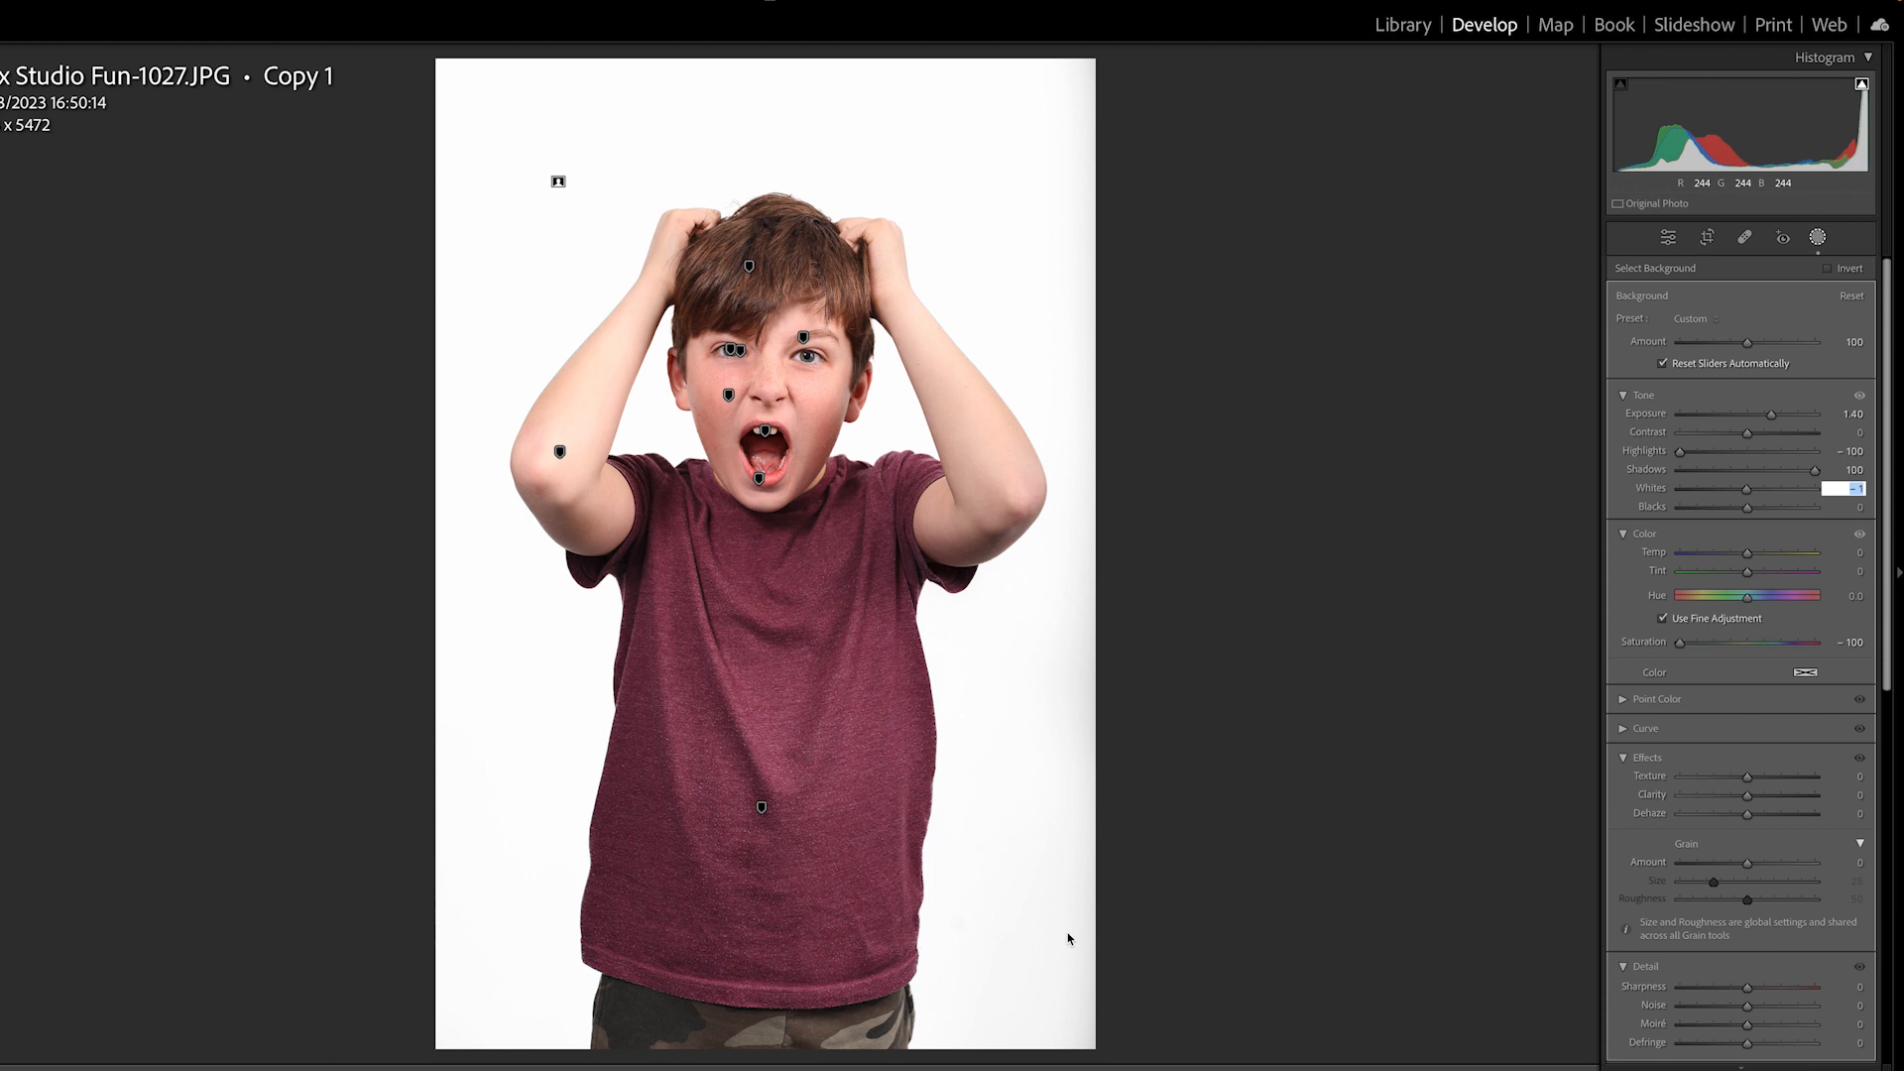
Raise the Background mask's Exposure to 1.60
left_click(1846, 414)
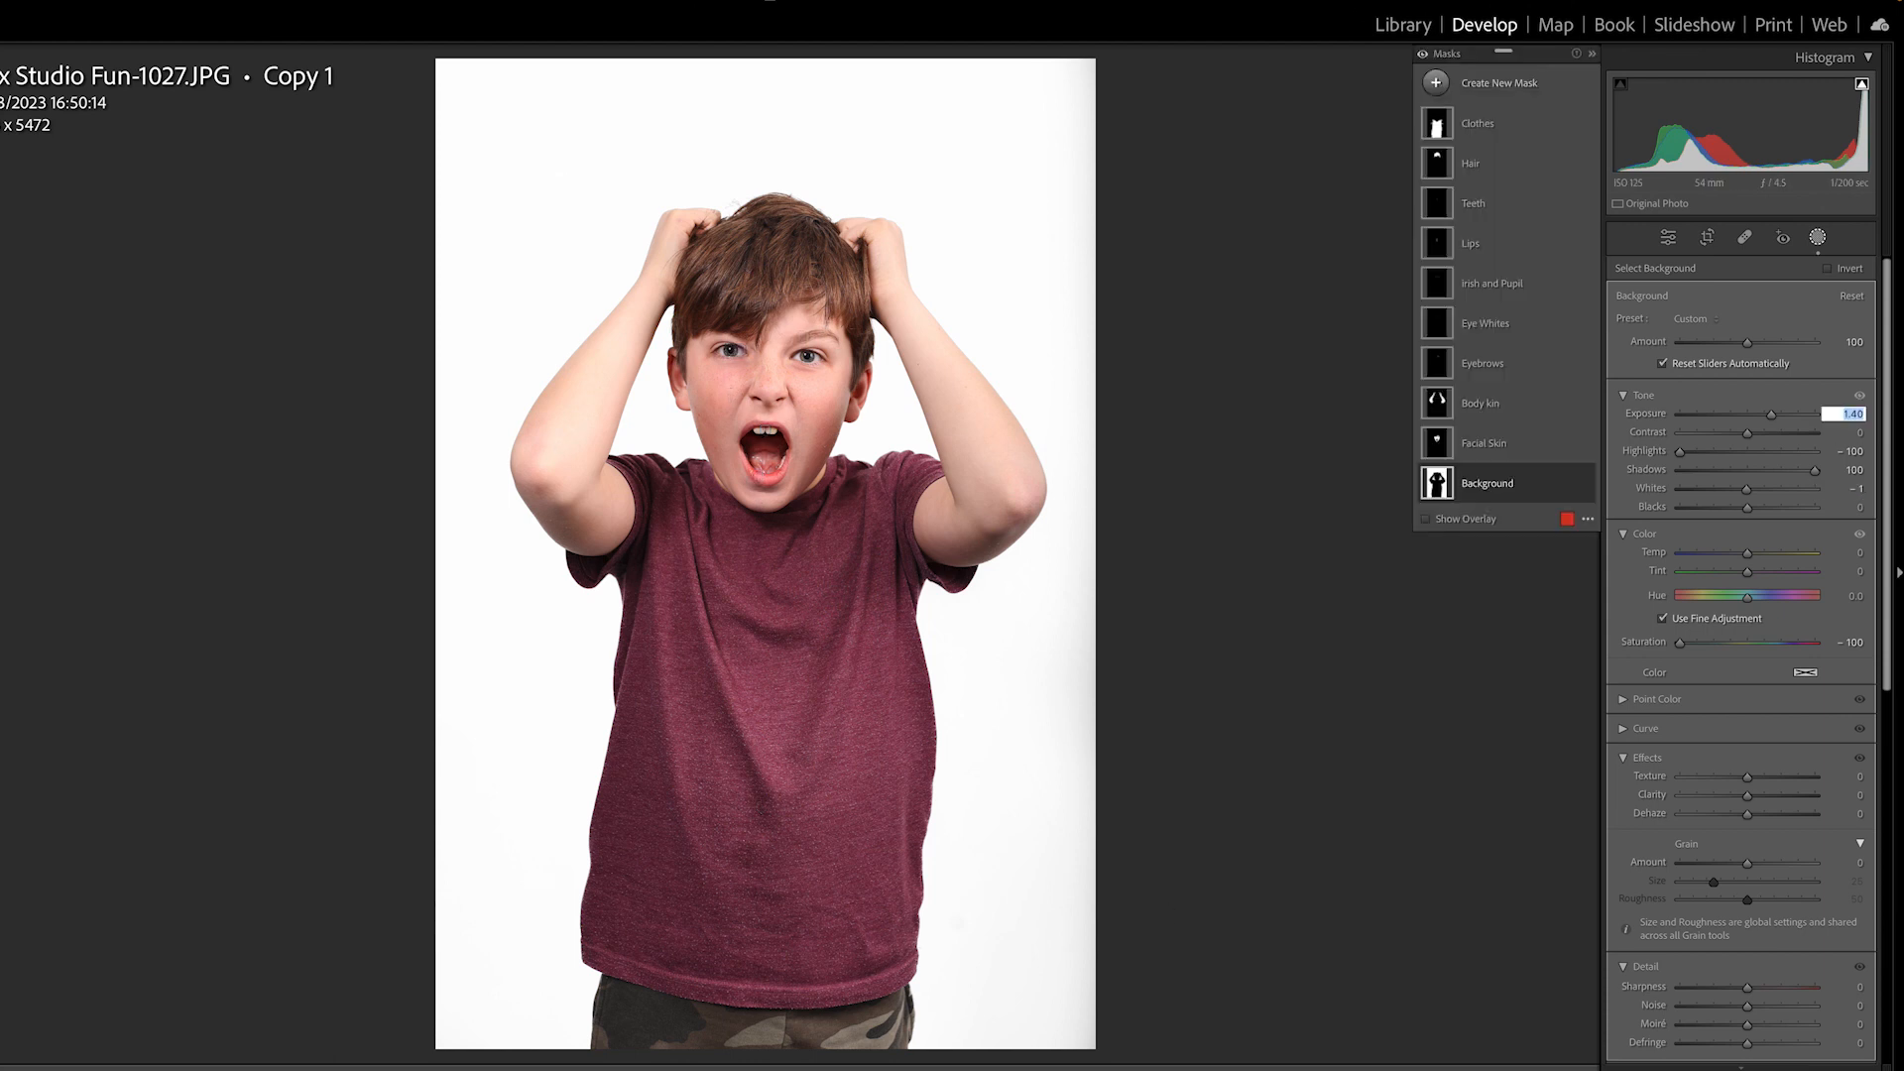
key("Up")
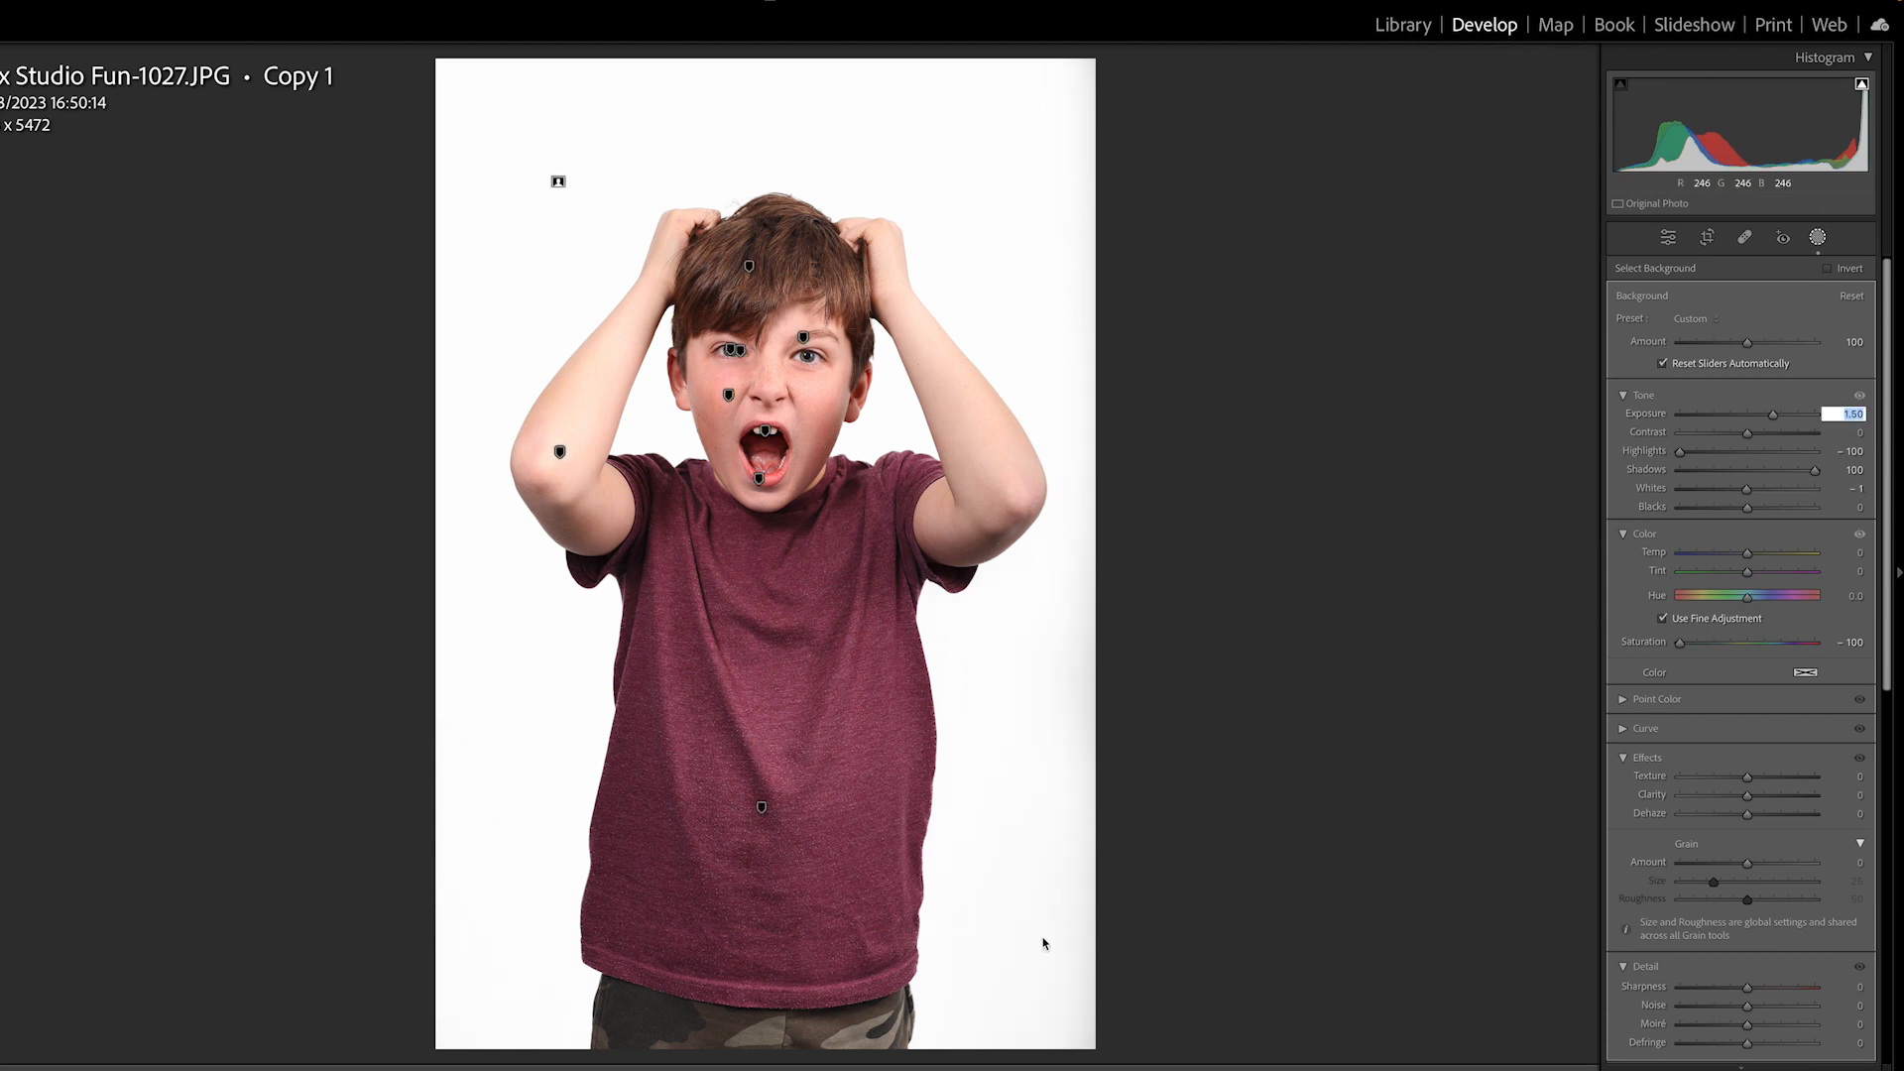
key("Up")
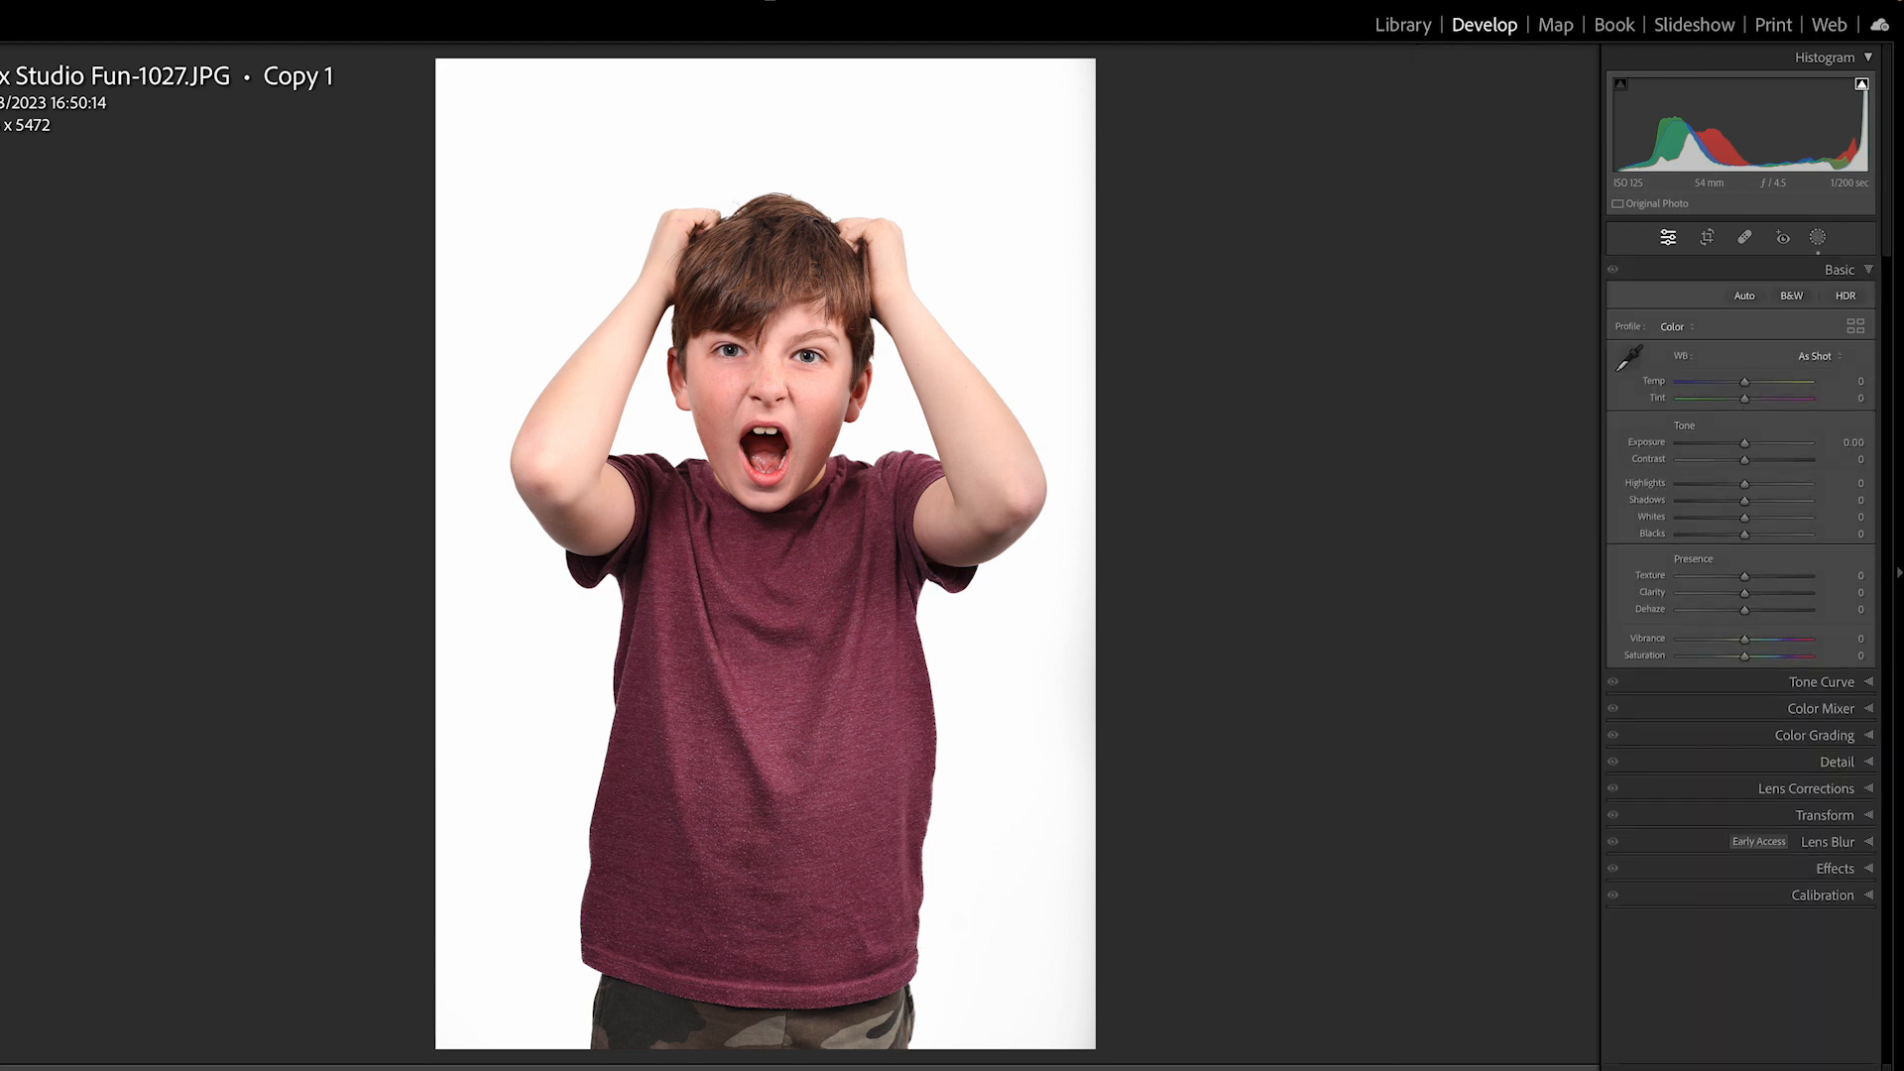
Reselect the Background mask and toggle all masks off and on to compare the photo before and after
left_click(1817, 238)
left_click(1493, 485)
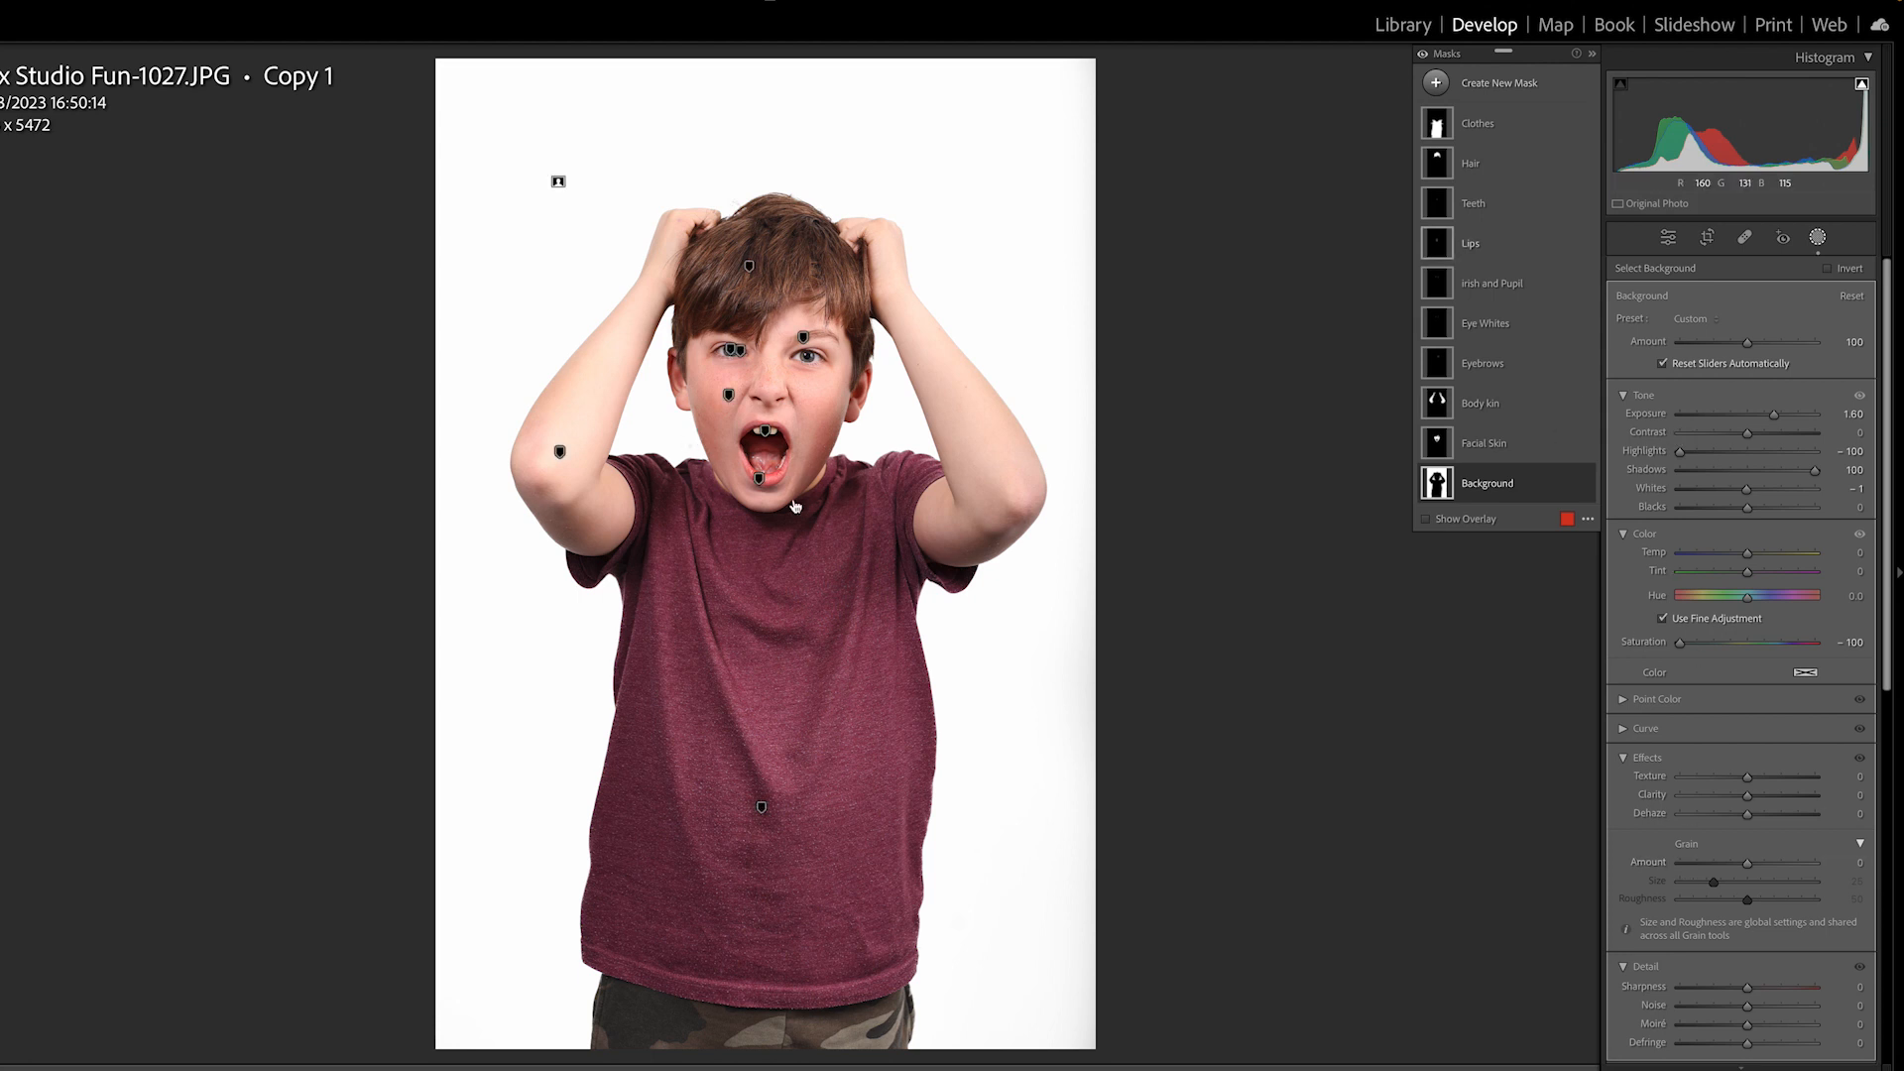
left_click(1423, 57)
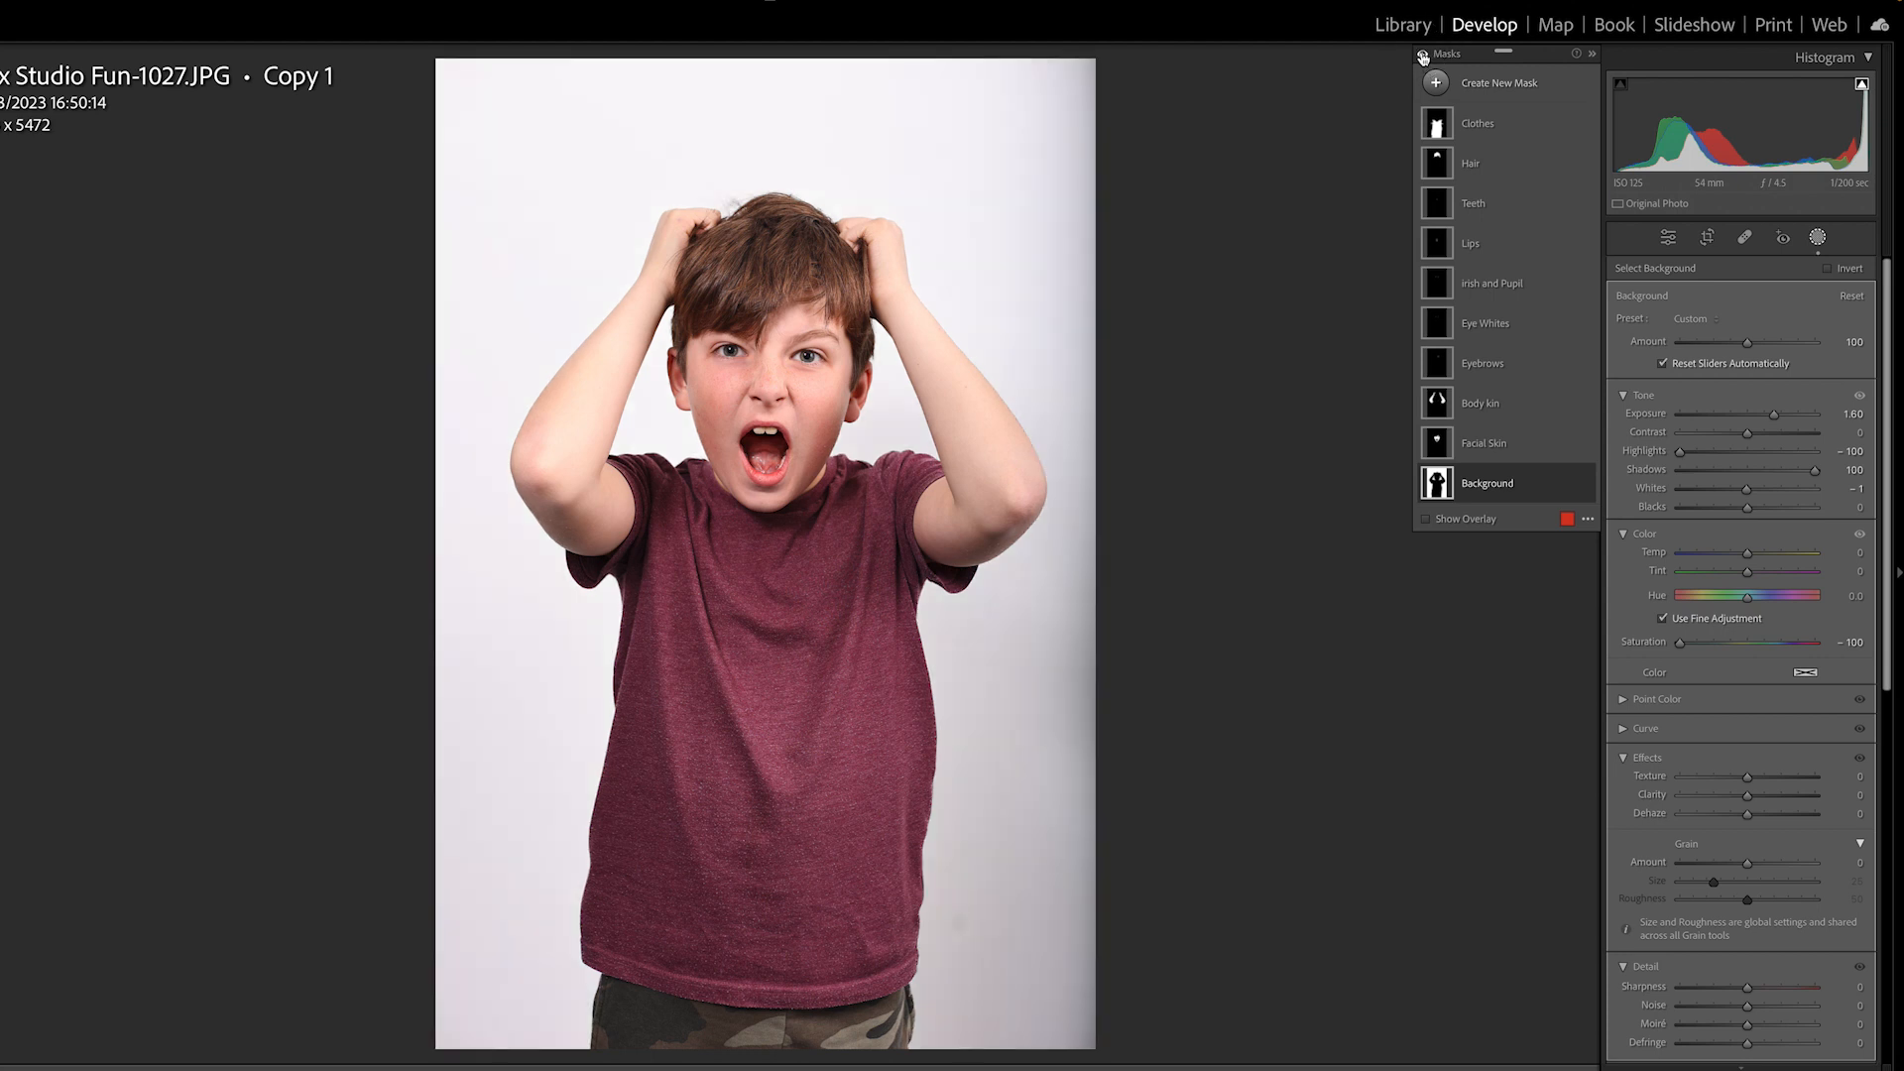
left_click(1424, 57)
left_click(1423, 56)
left_click(1423, 57)
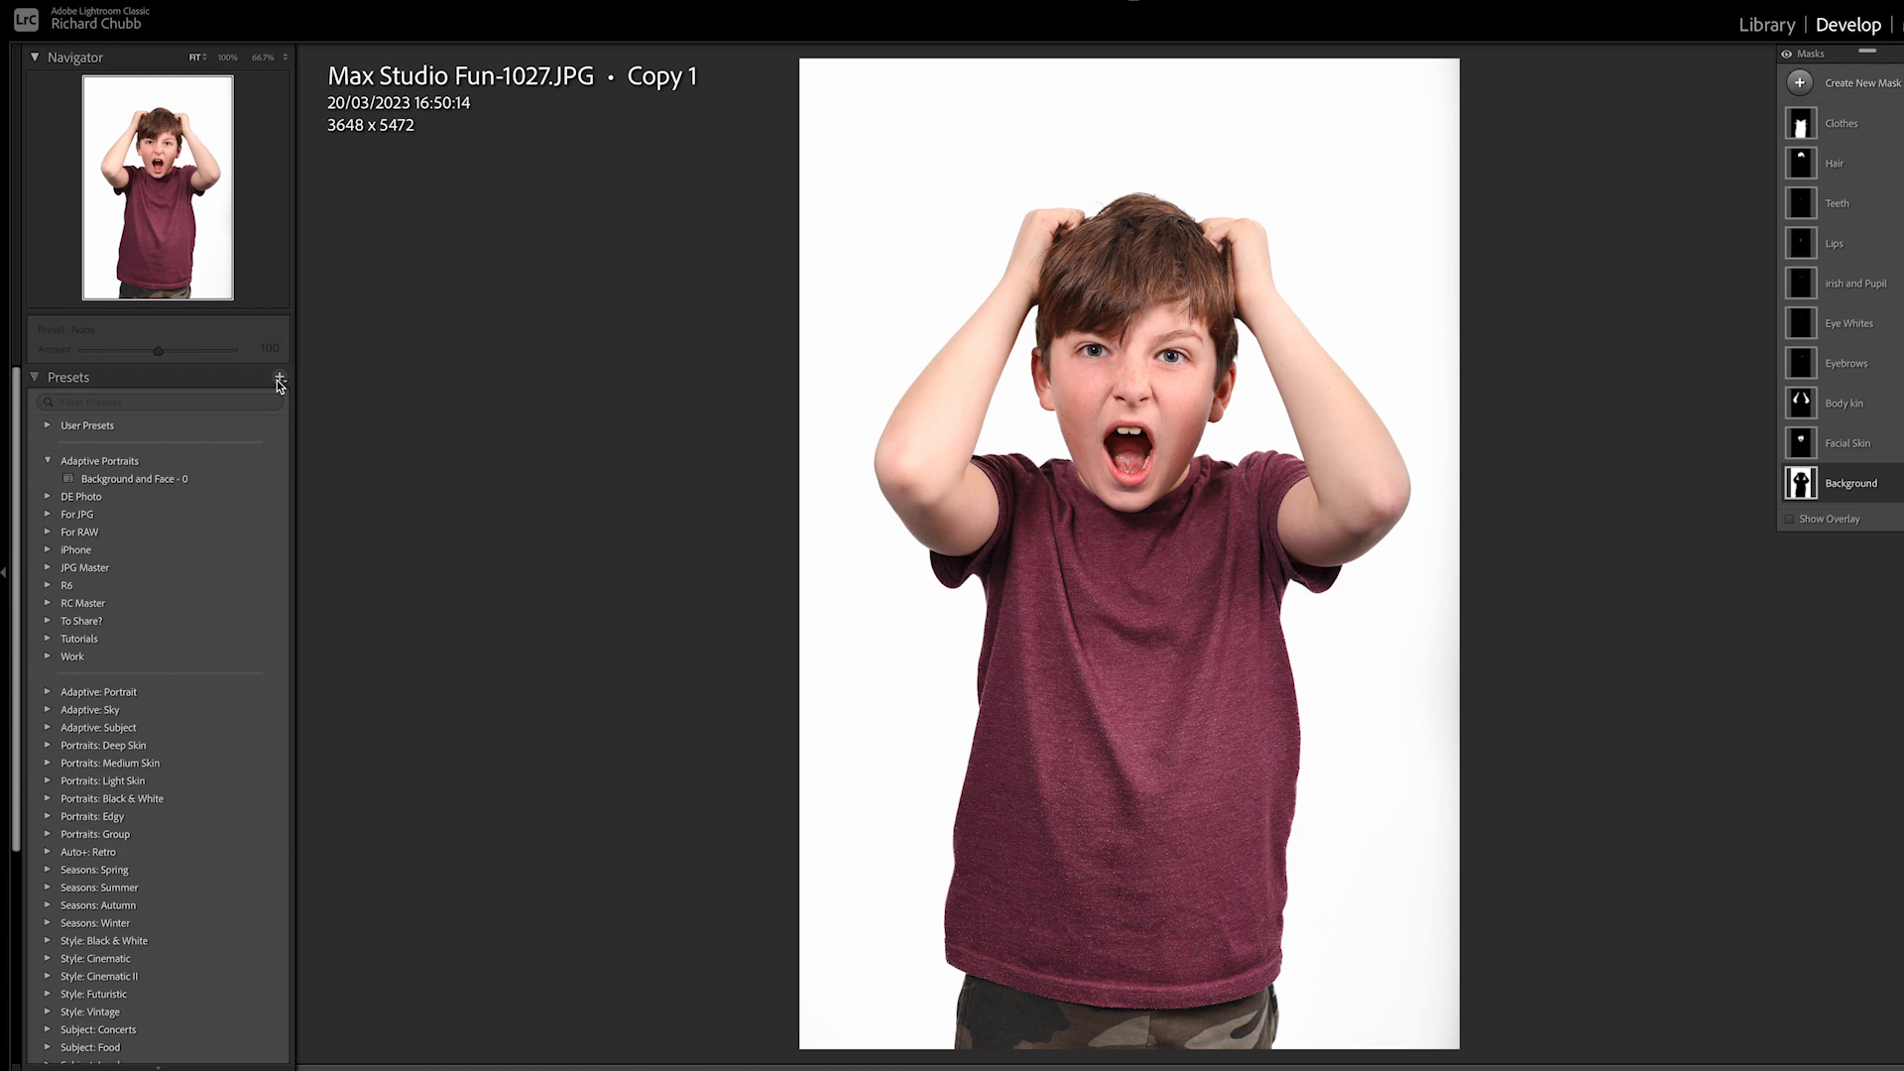
Save a develop preset named Background Only - Pure White in the Adaptive Portraits group, including only Masking with all masks
left_click(280, 380)
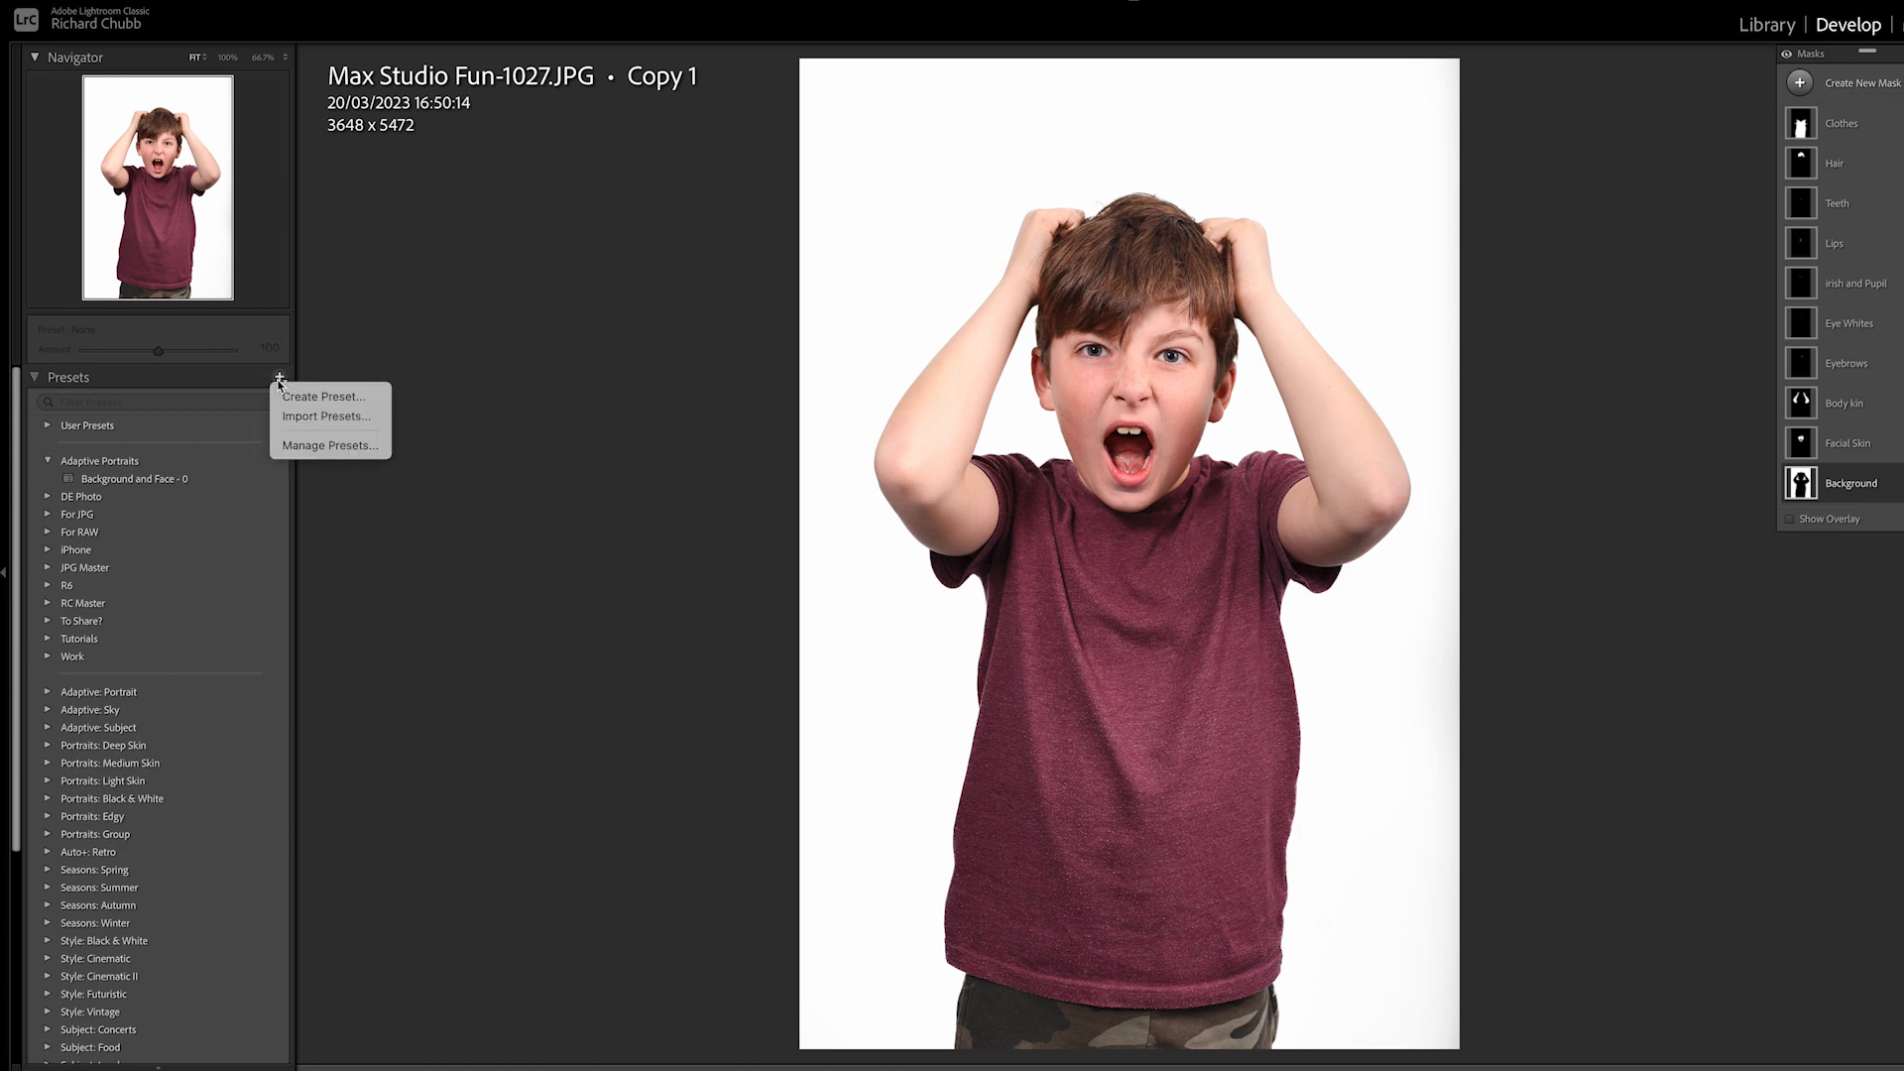
left_click(323, 395)
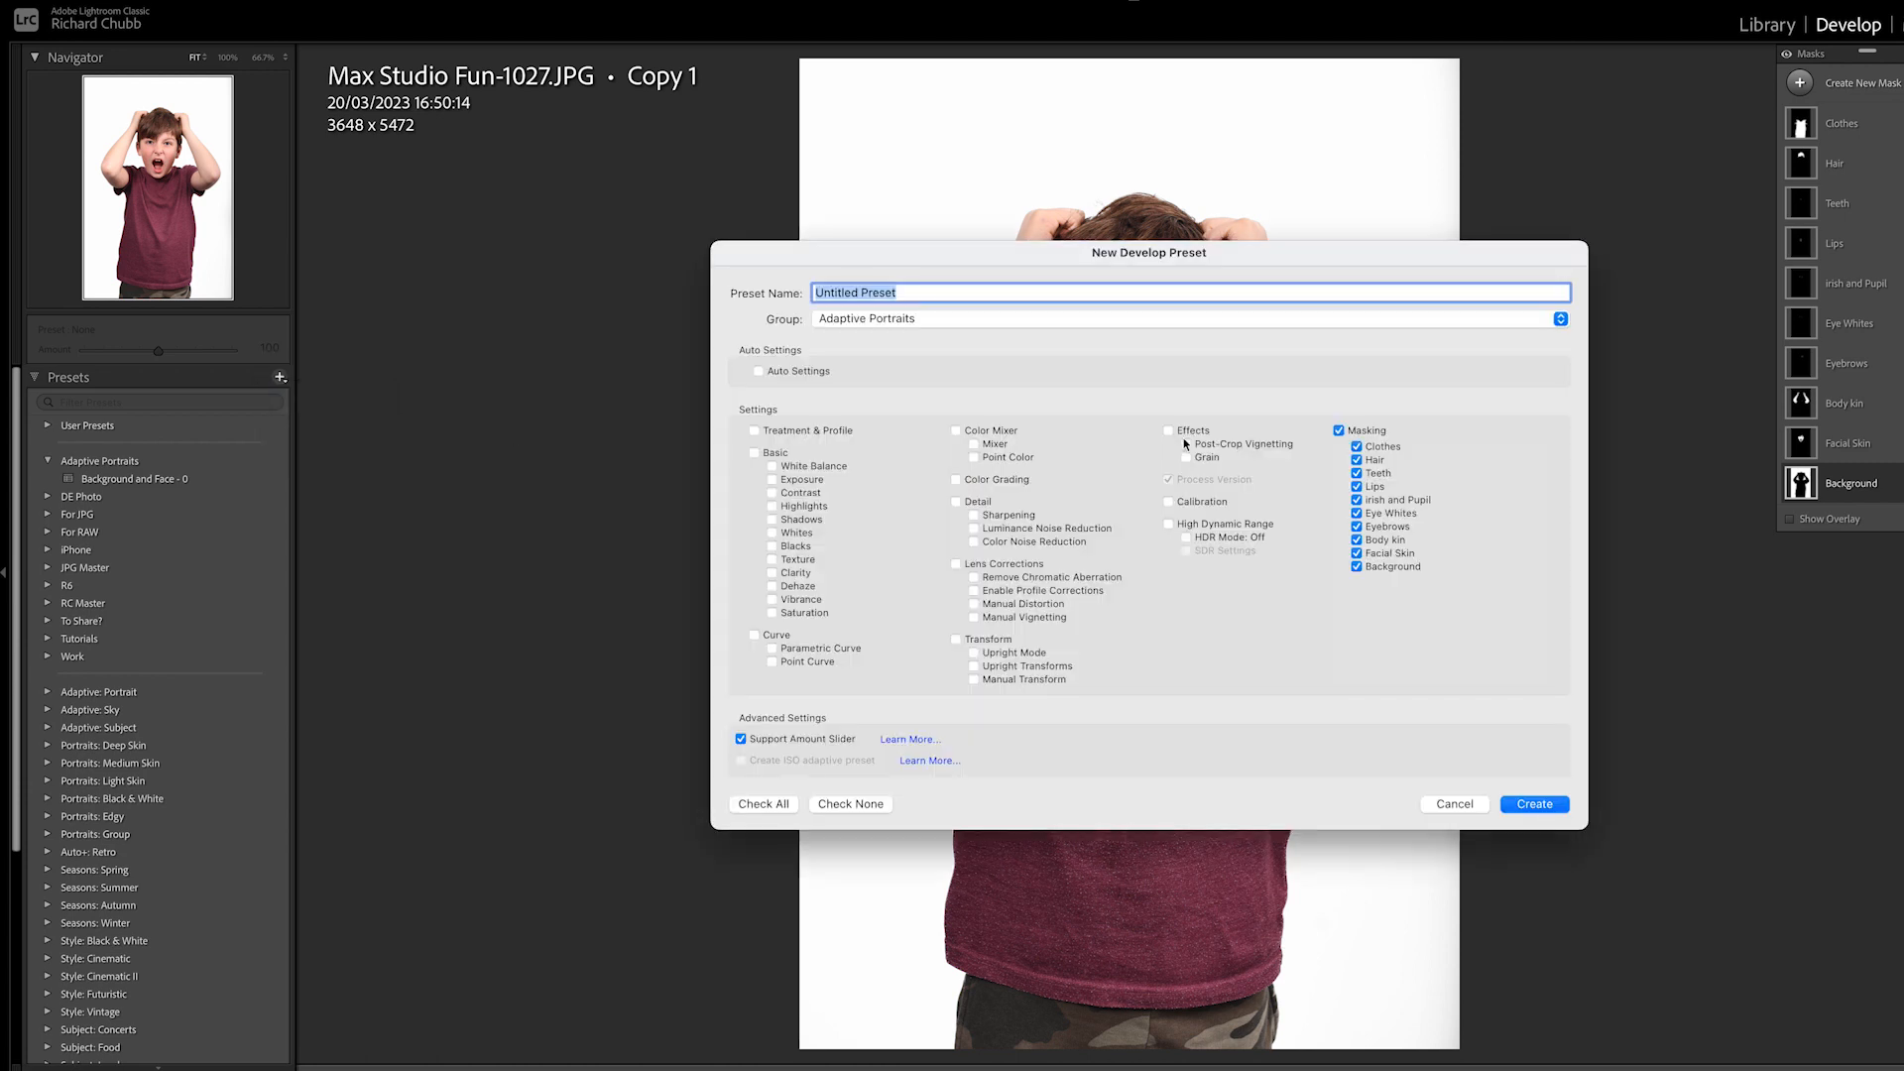
type("Background Only - Pure White")
left_click(833, 805)
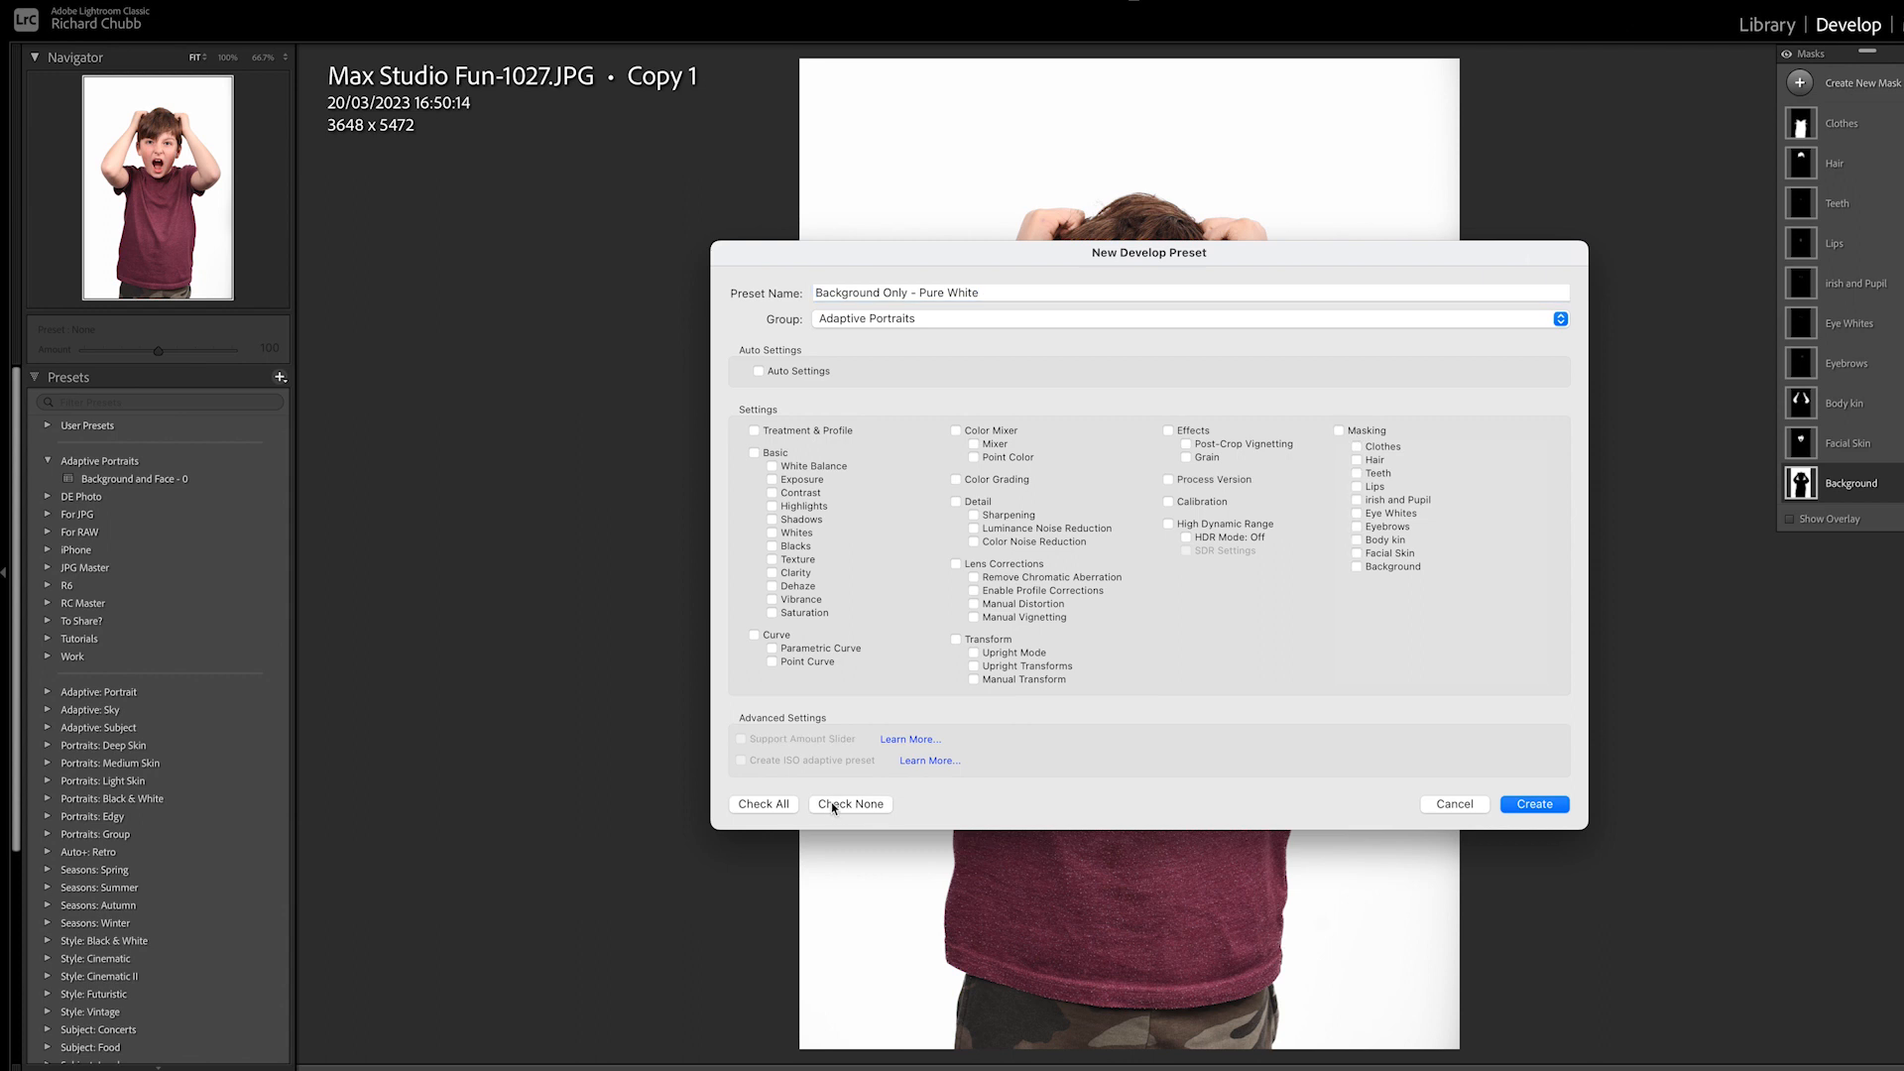
left_click(1338, 430)
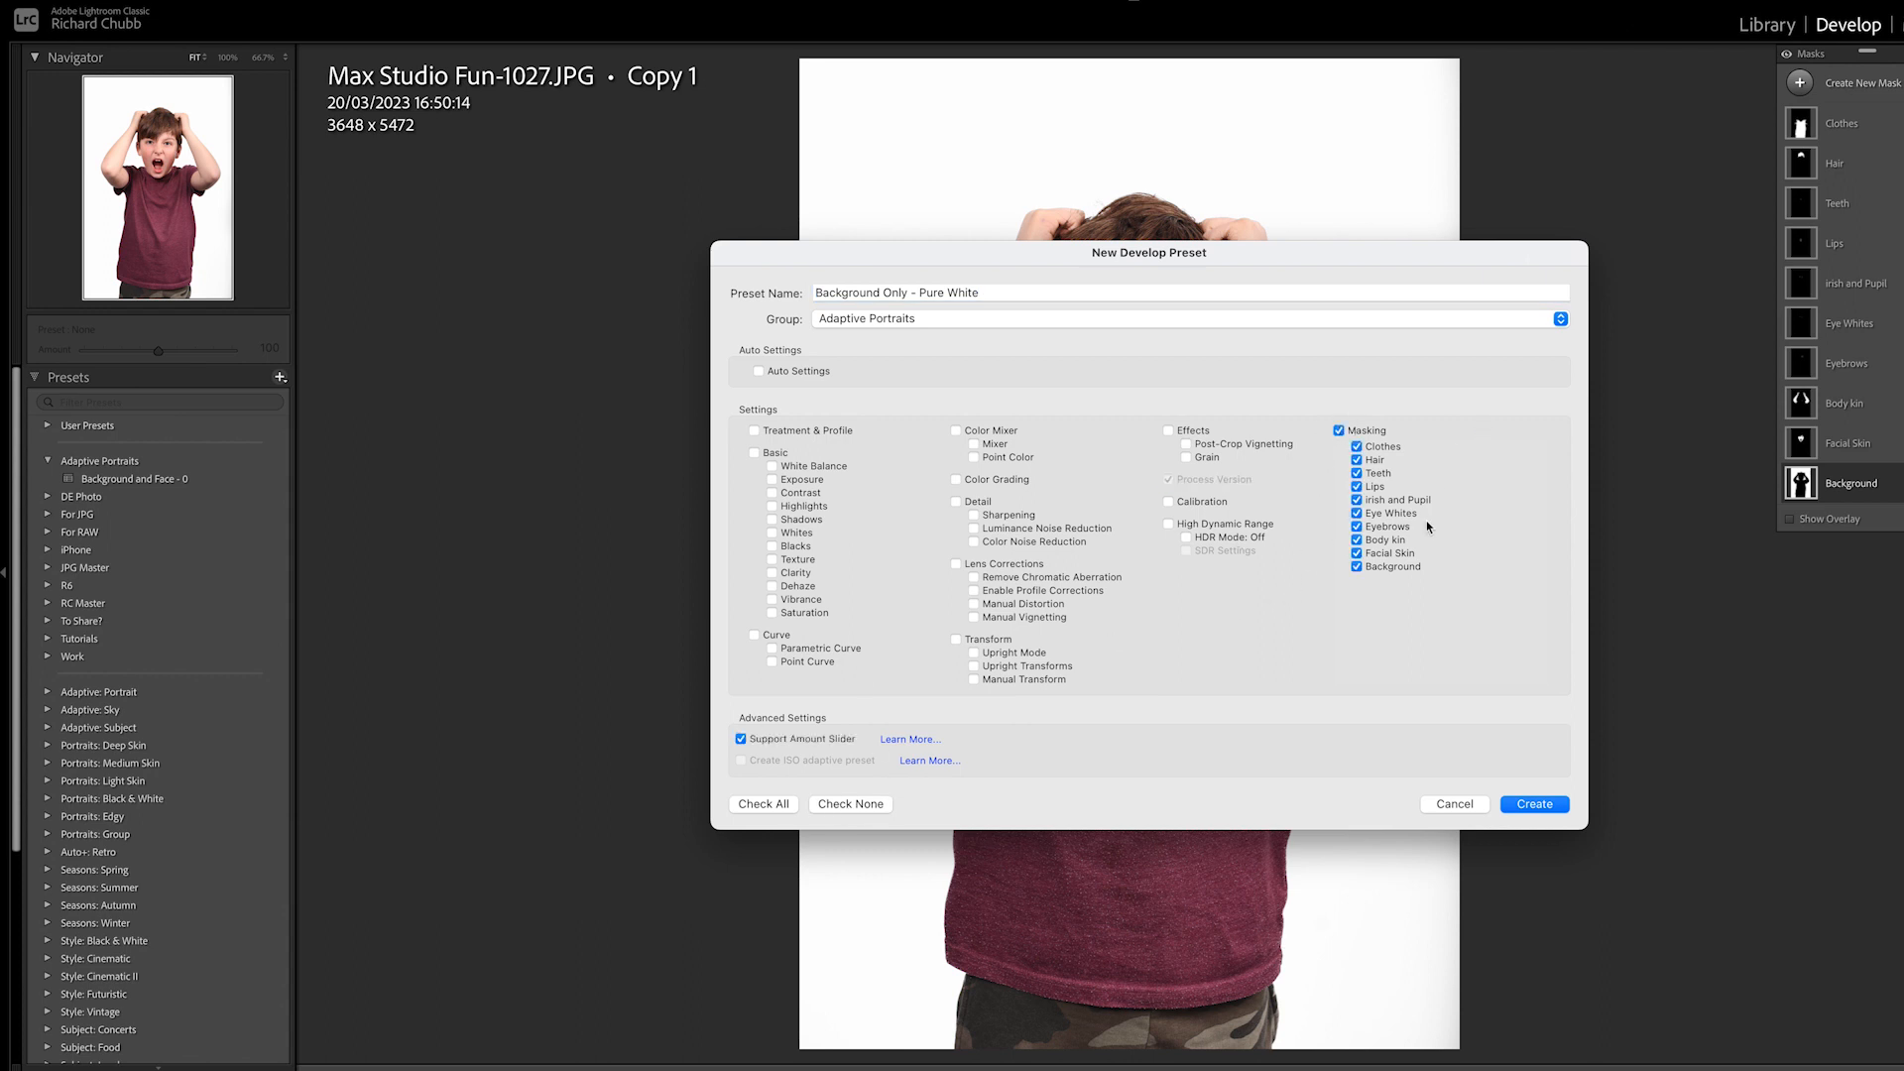
left_click(1532, 809)
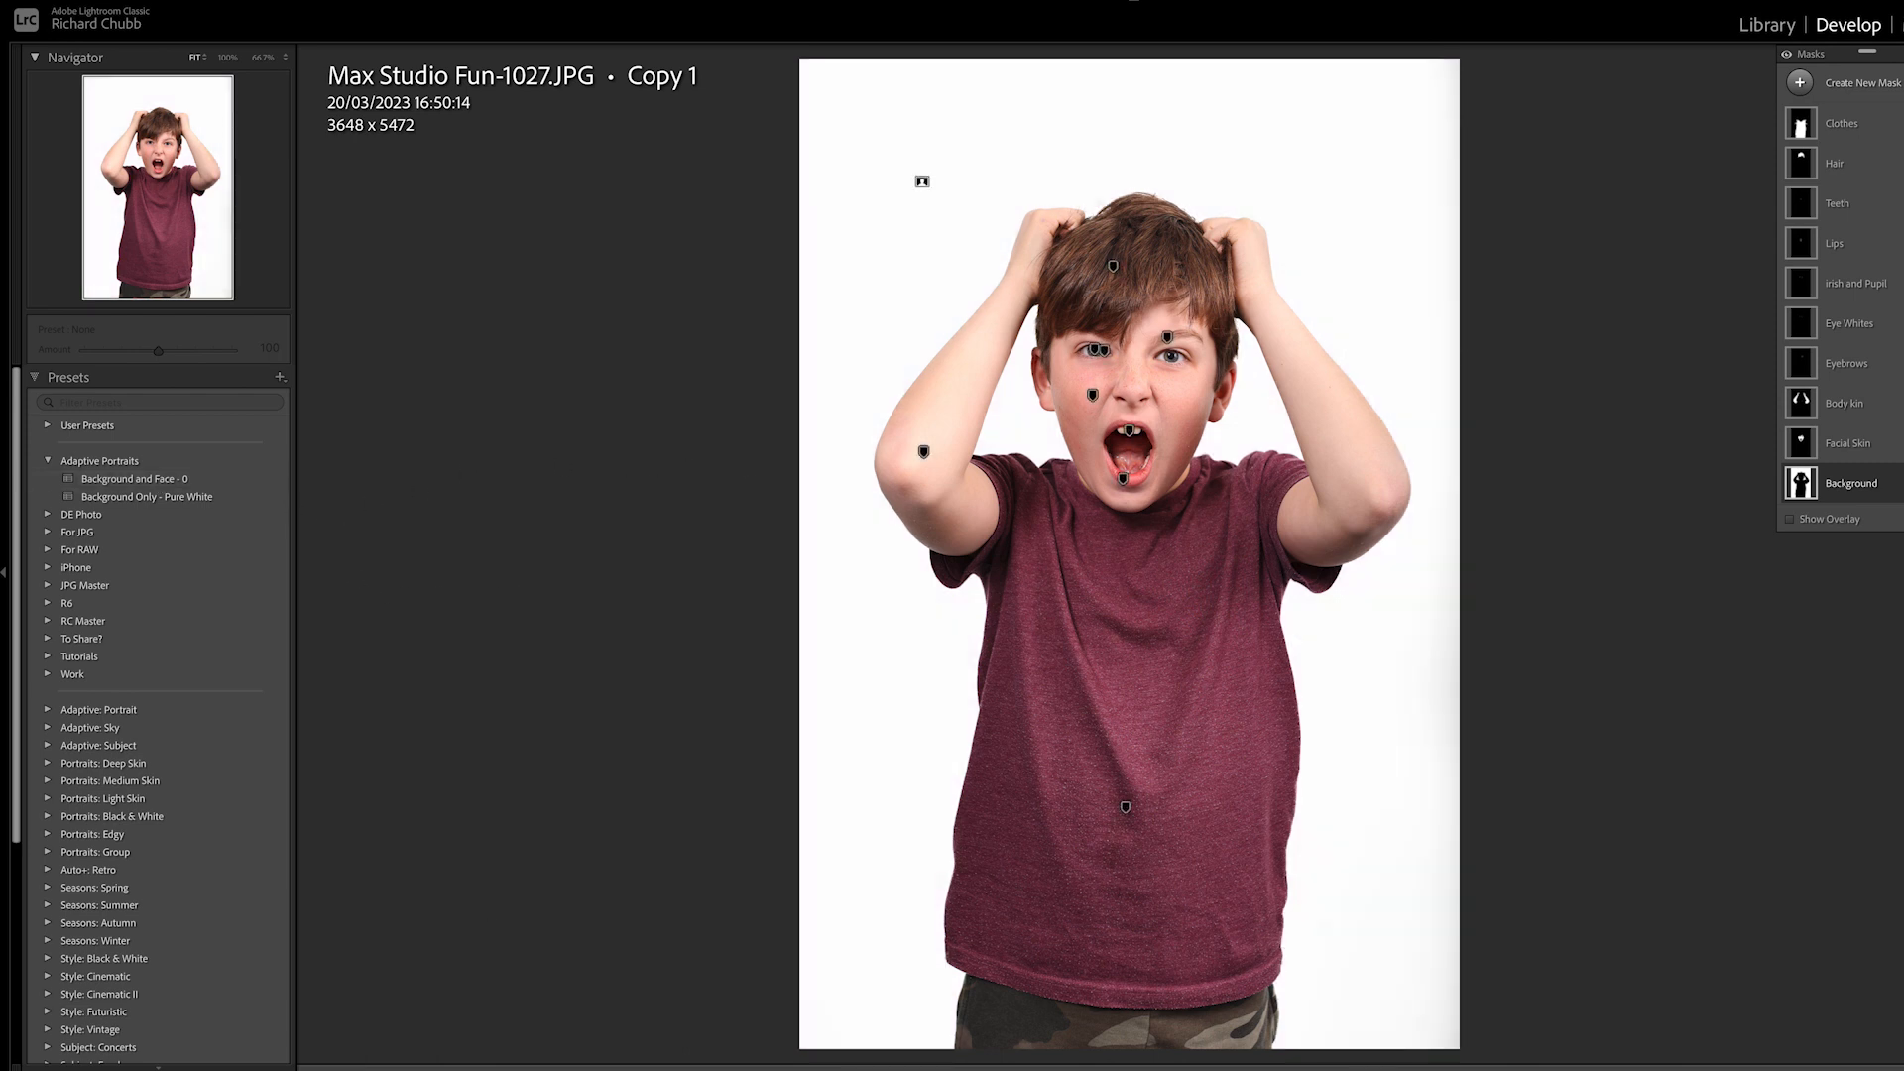
Open the photo of the boy in the maroon T-shirt facing the camera and apply the Background Only - Pure White preset
left_click(992, 1069)
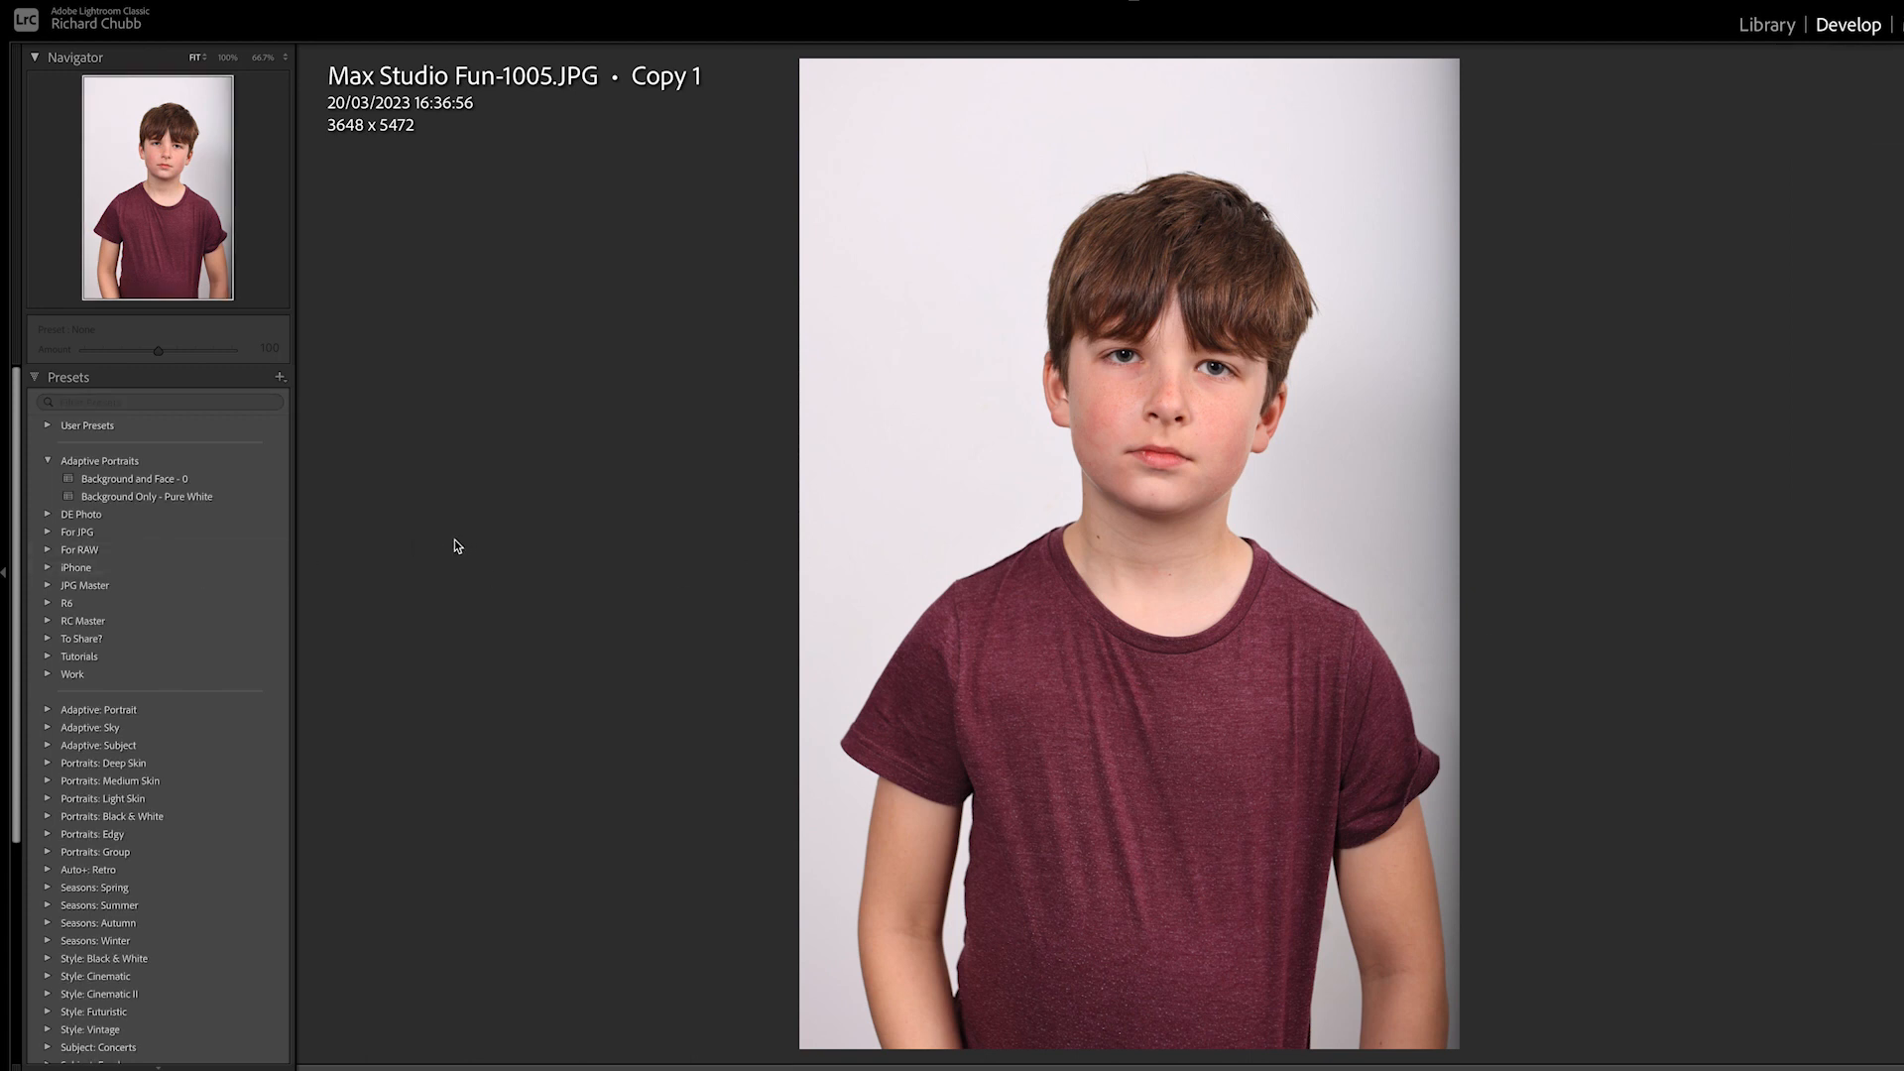
mouse_move(679, 3)
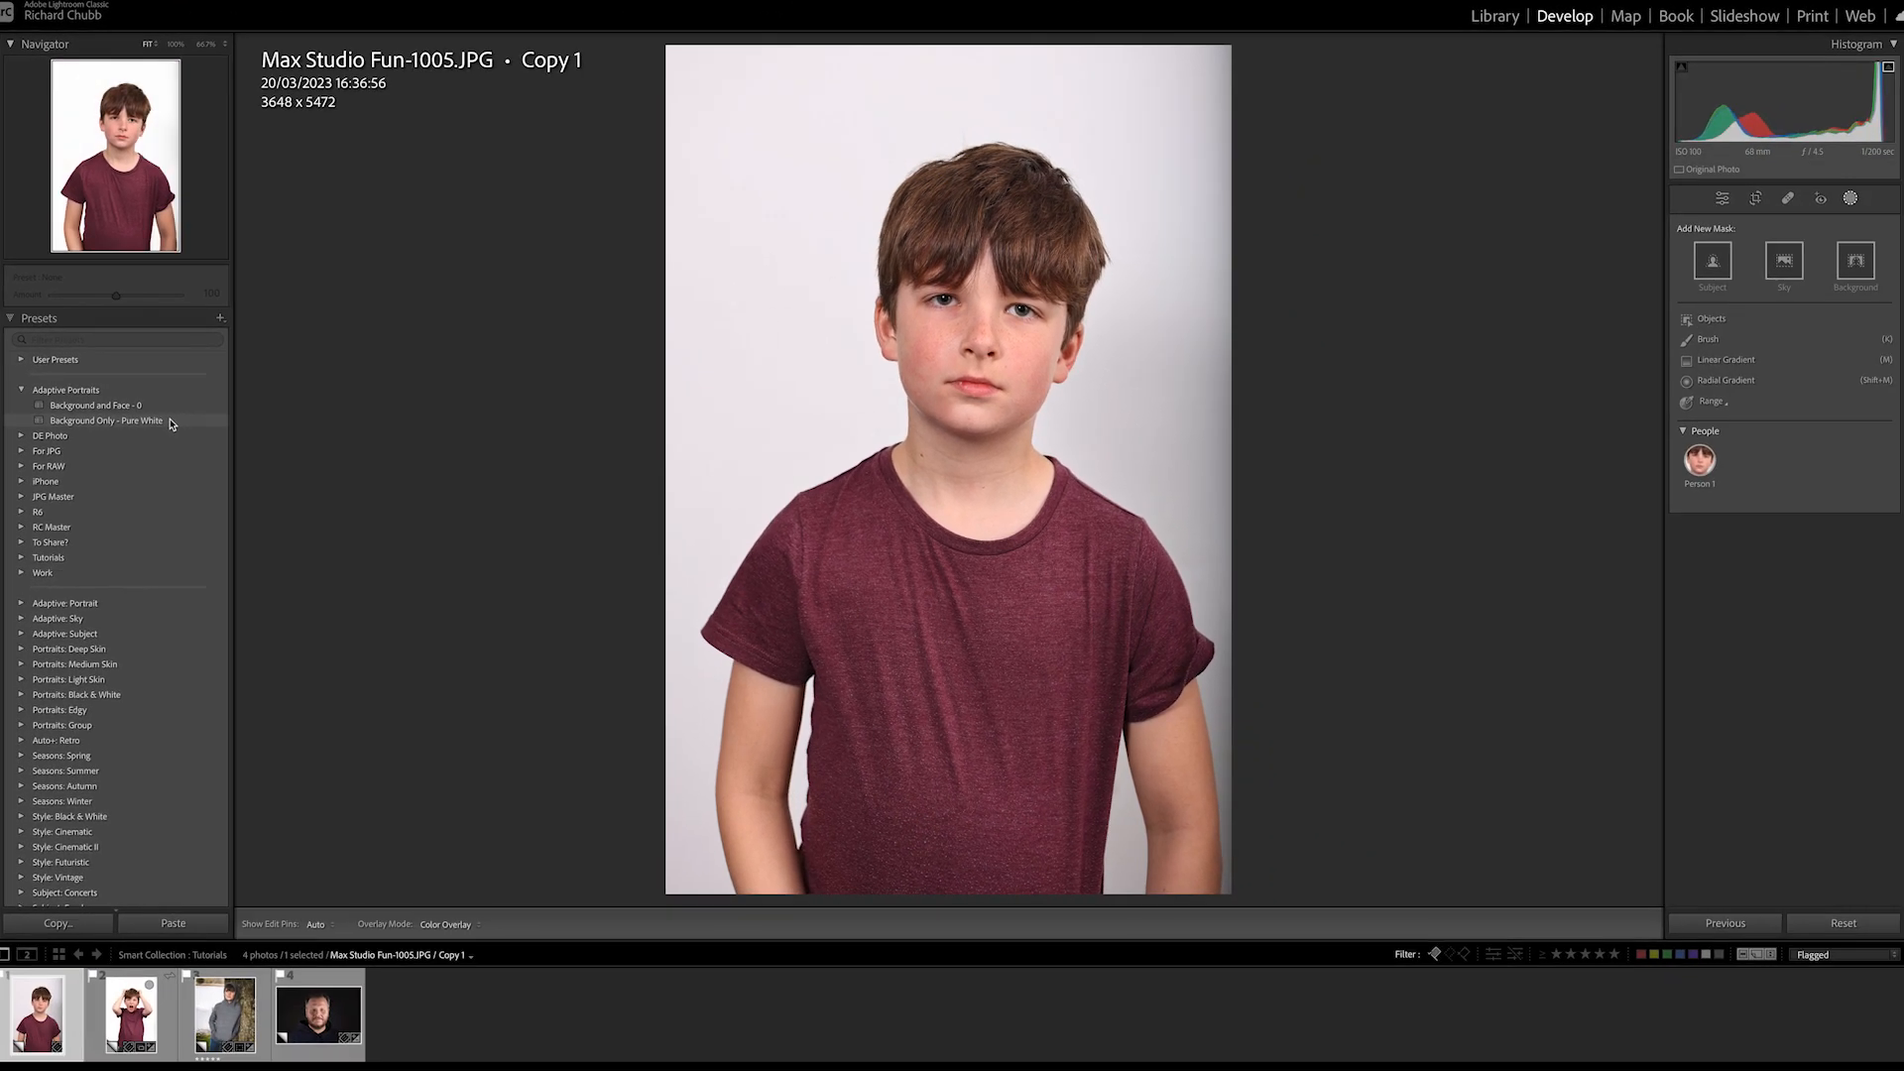
left_click(106, 421)
left_click(169, 421)
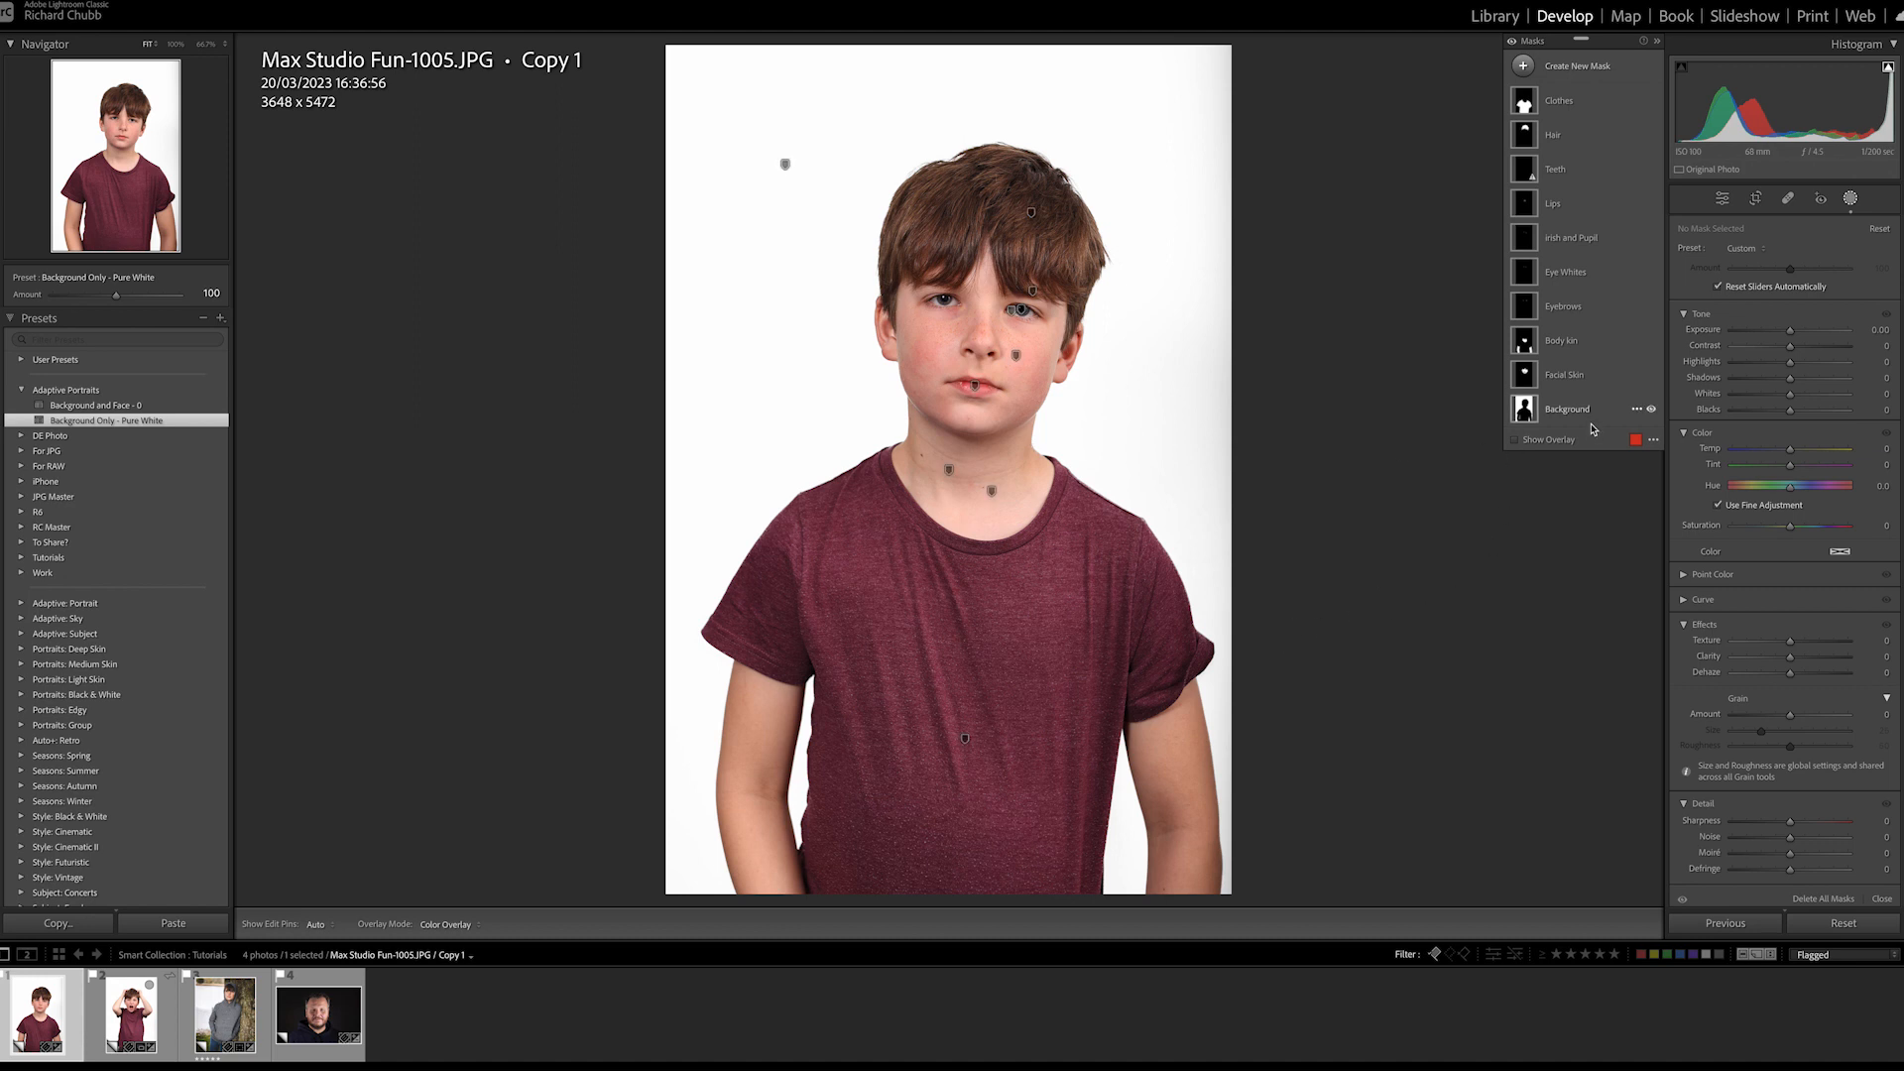
Select the Background mask and toggle all masks off and on to compare the preset's effect on the photo
left_click(786, 163)
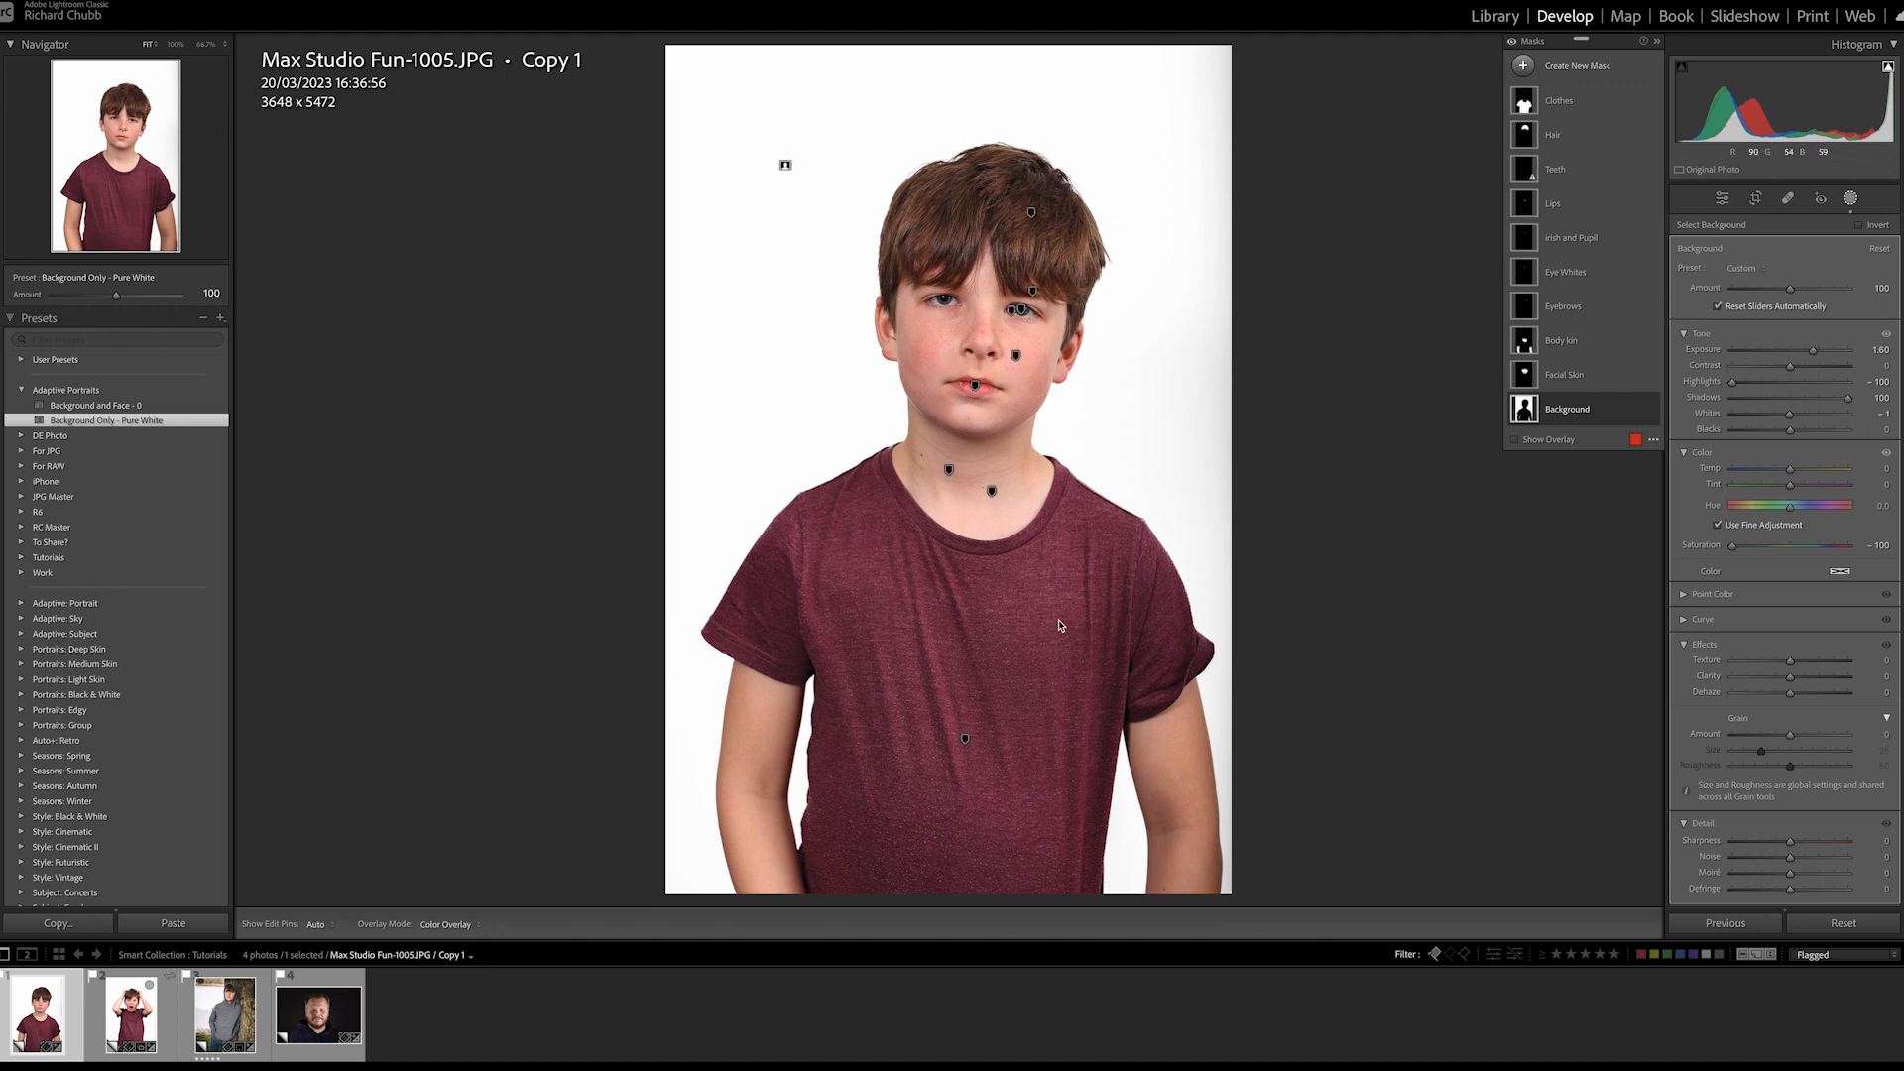
left_click(1513, 45)
left_click(1513, 42)
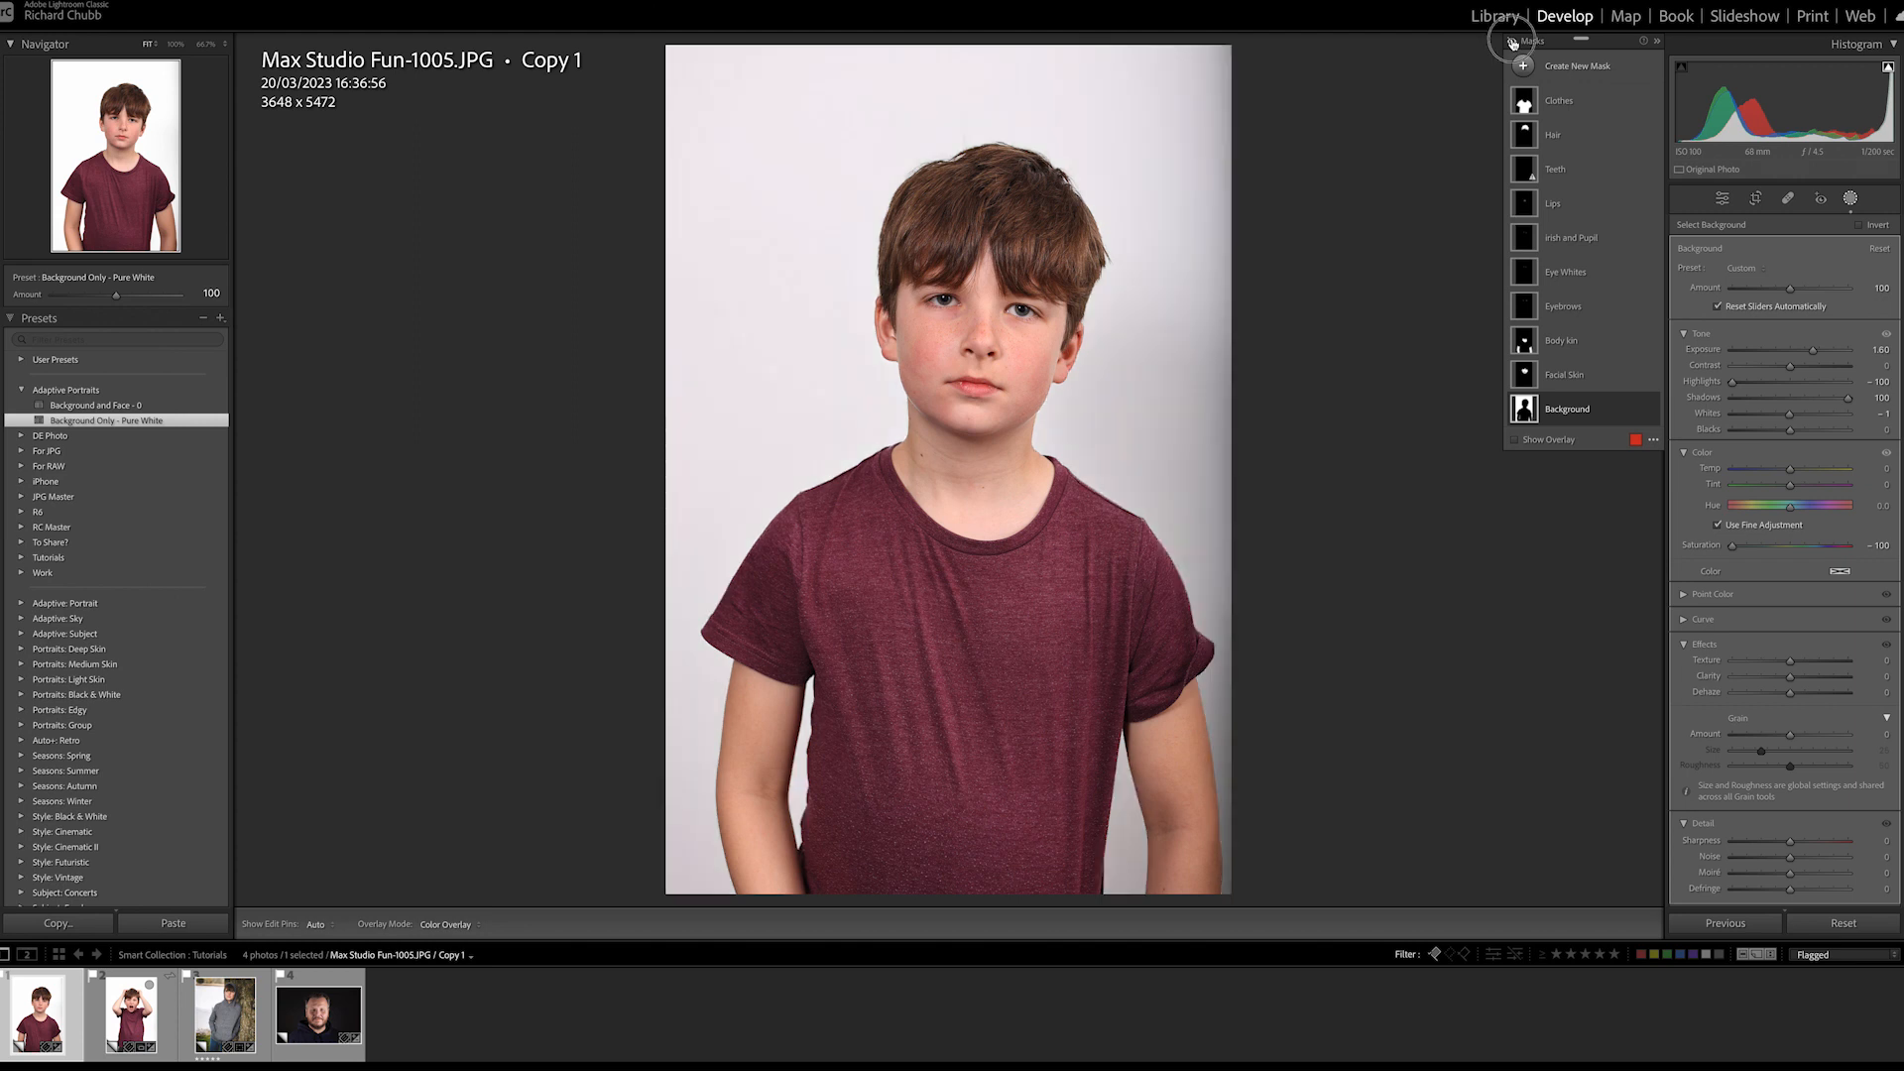
left_click(1513, 43)
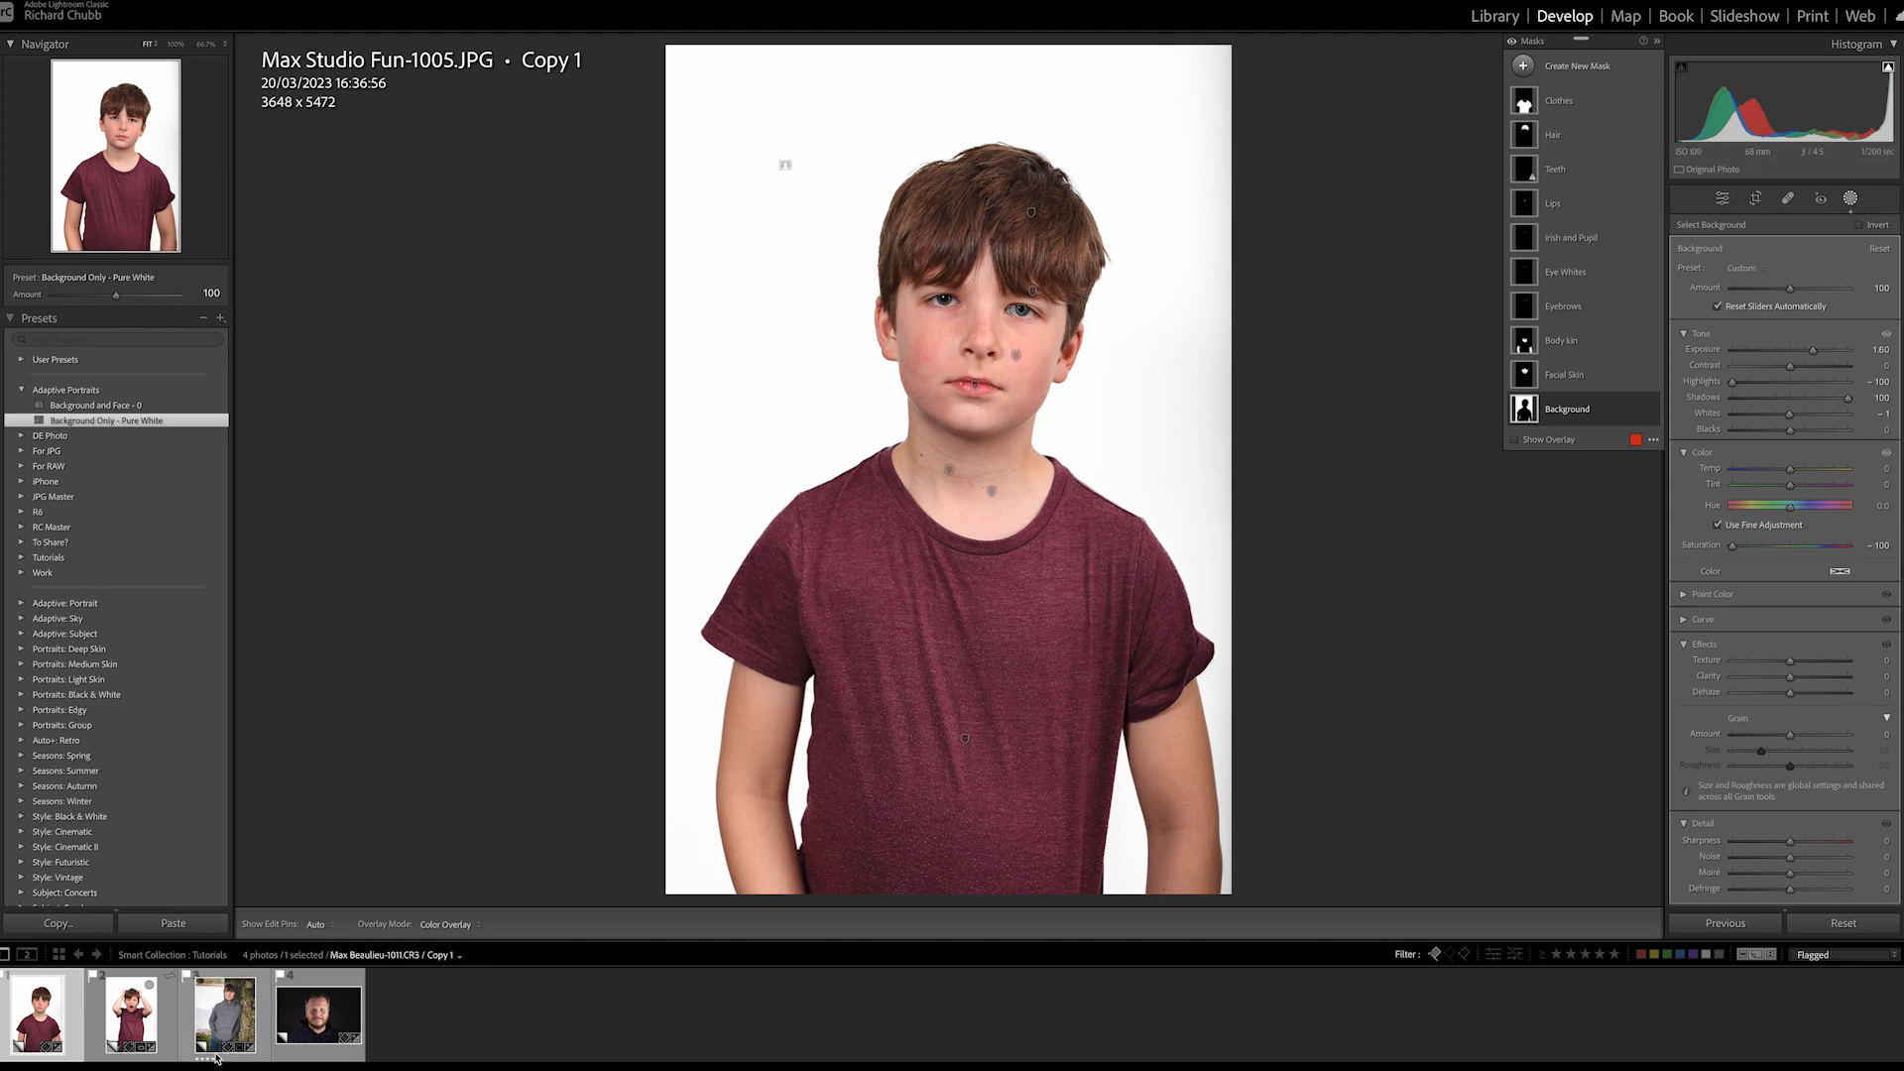
Open the photo of the boy in the grey hoodie and review Person 1's mask options without creating a mask
left_click(223, 1021)
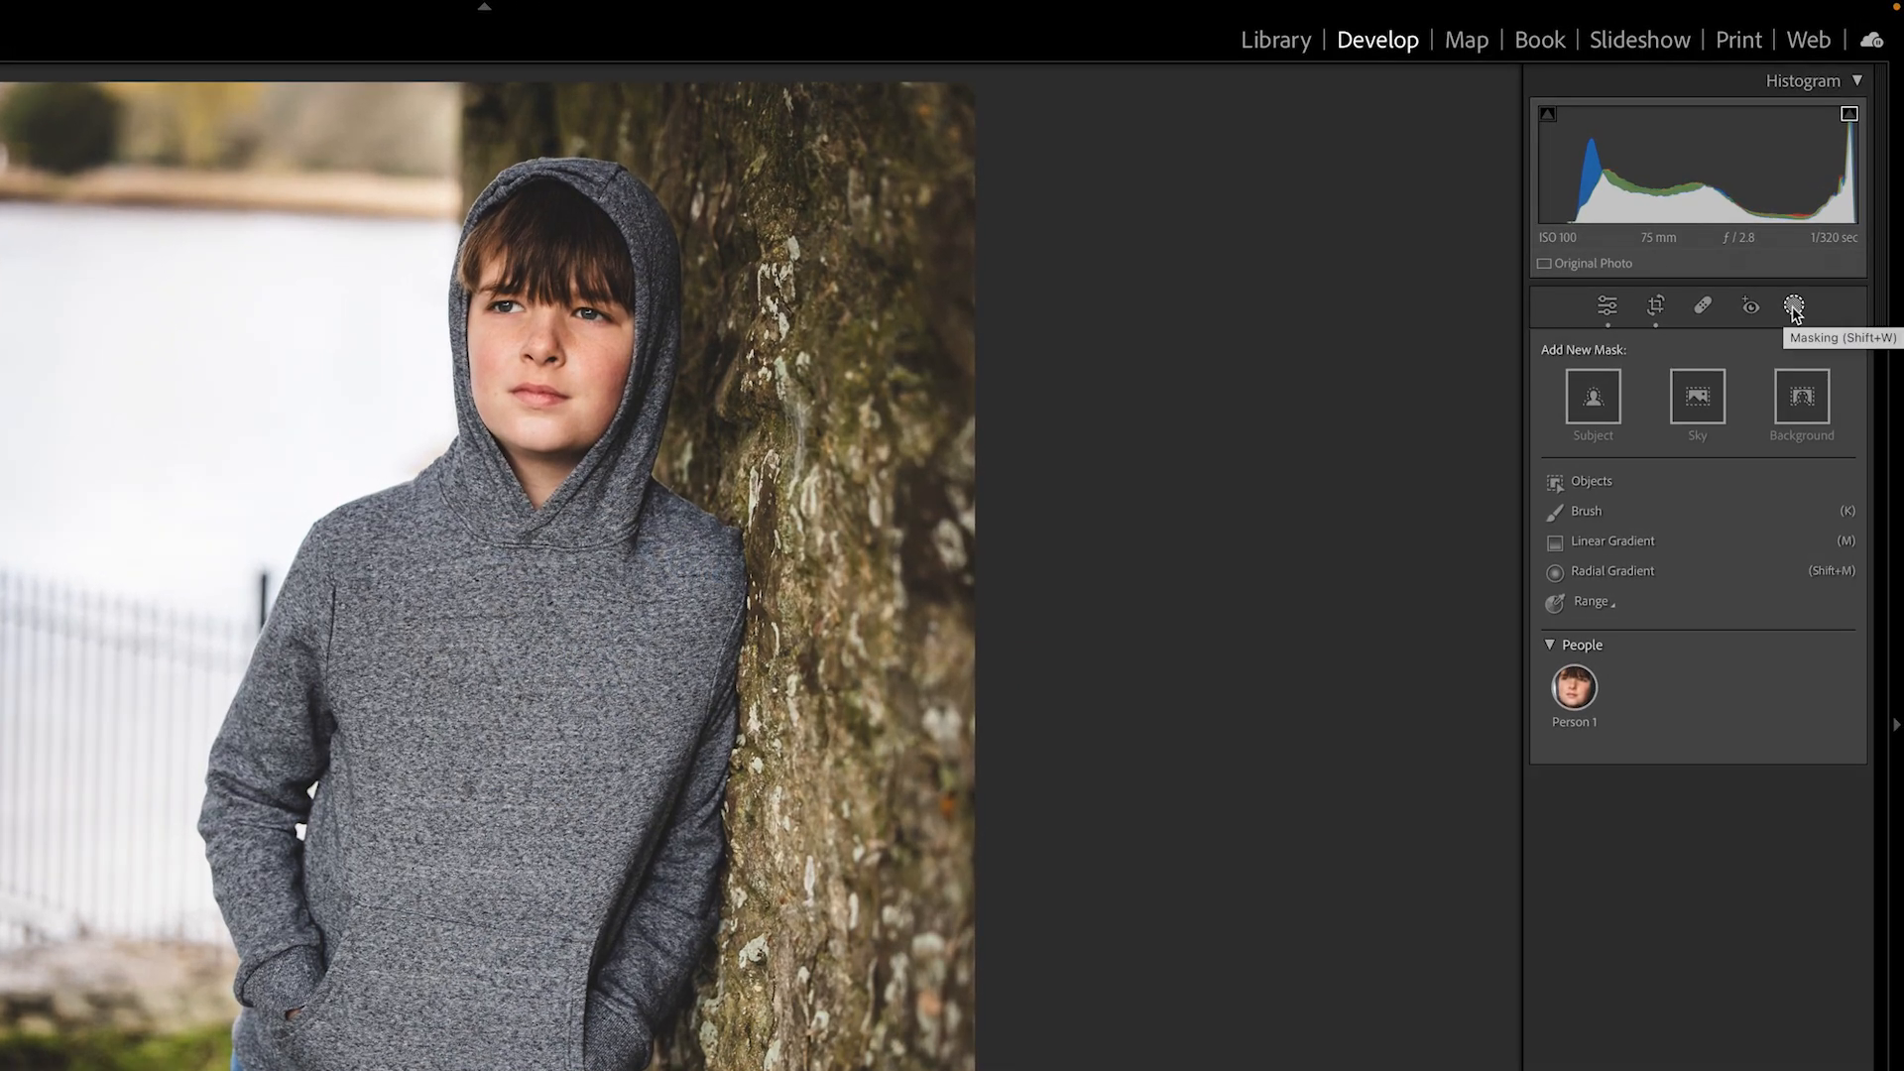
left_click(1796, 308)
left_click(1797, 309)
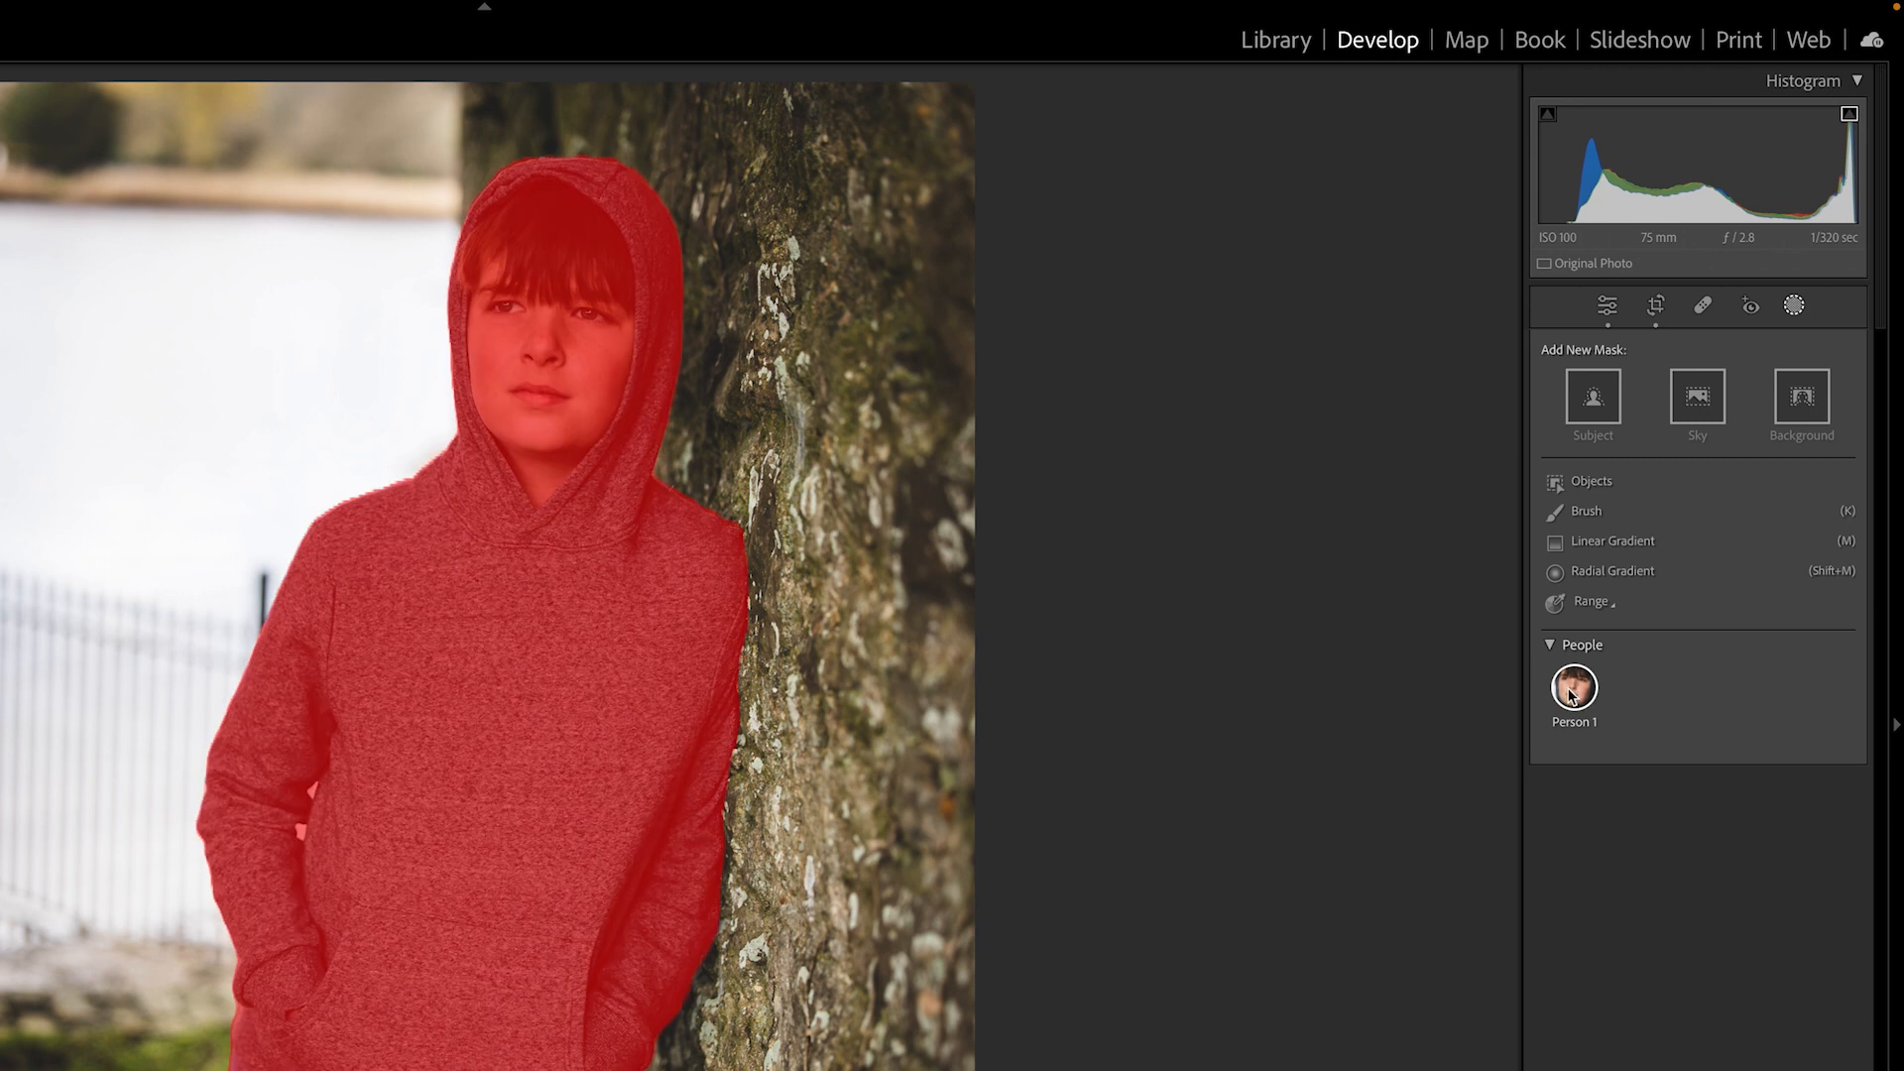
left_click(1574, 695)
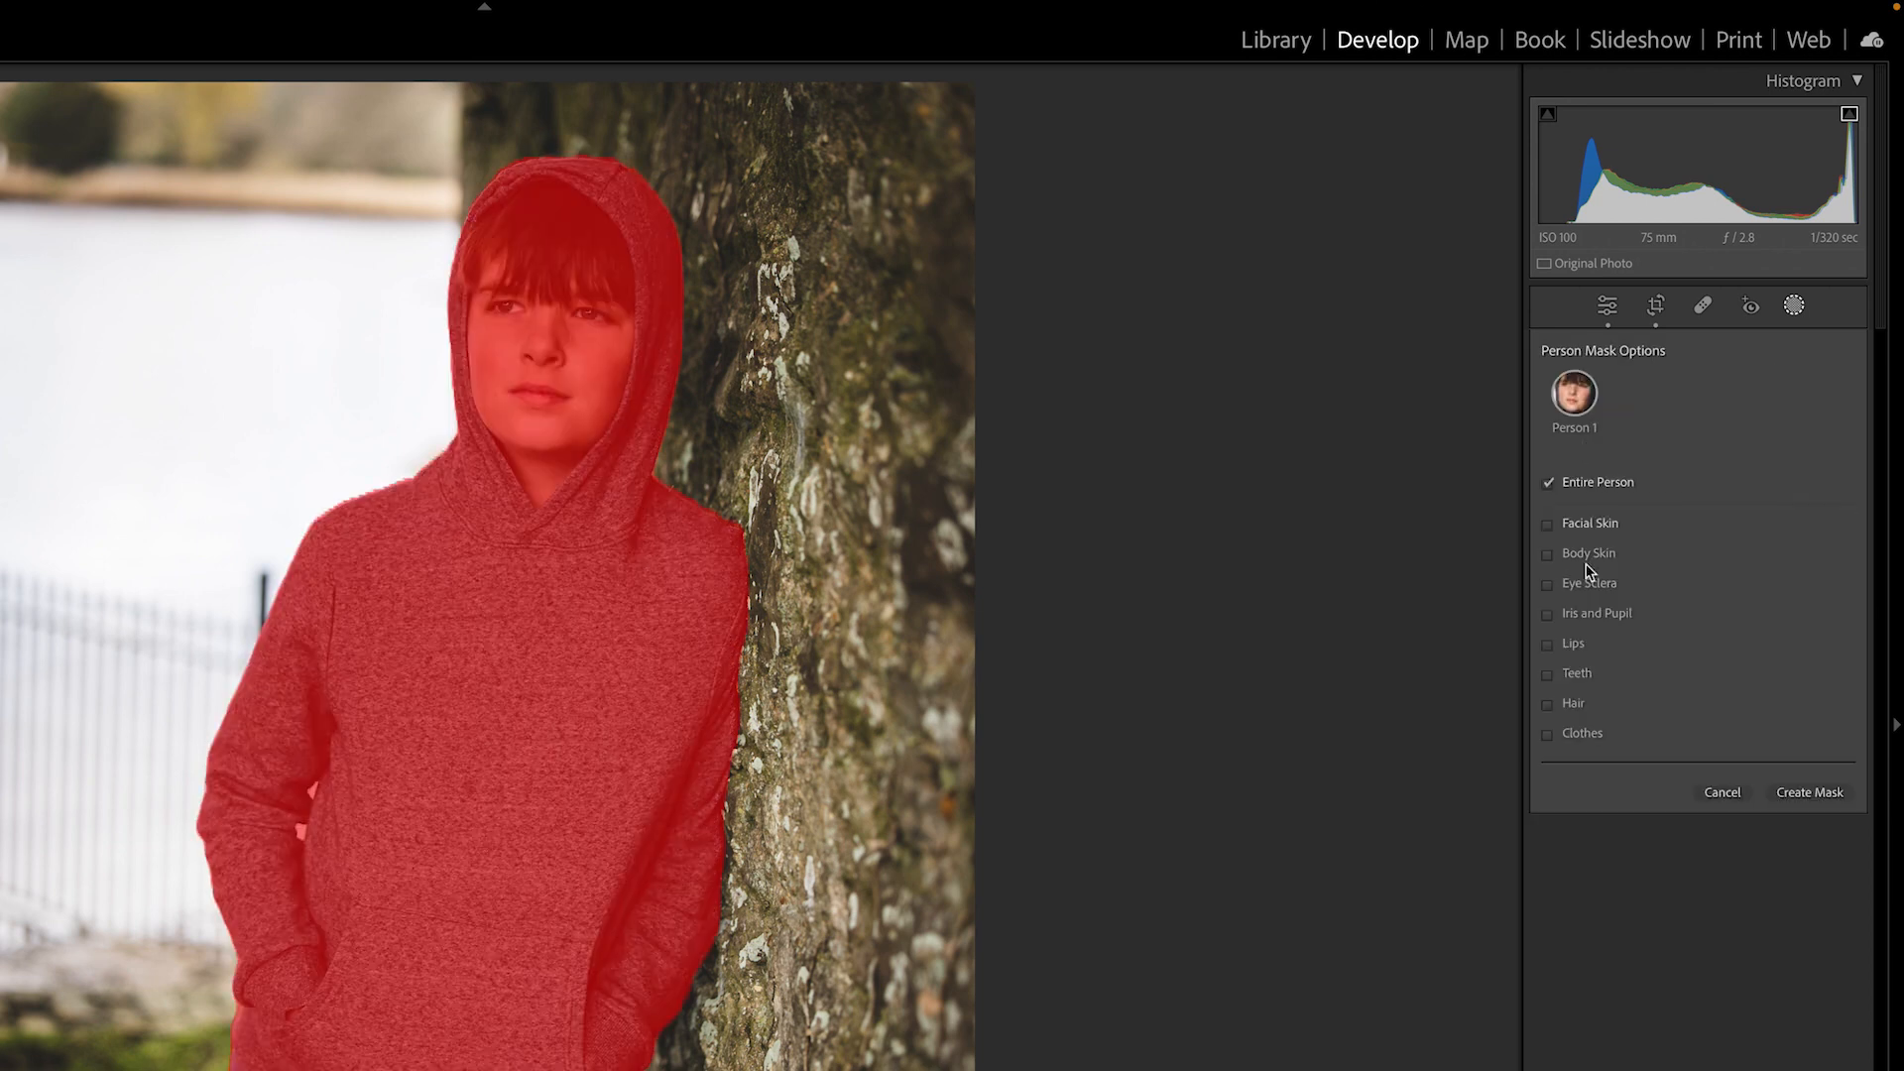
left_click(1735, 792)
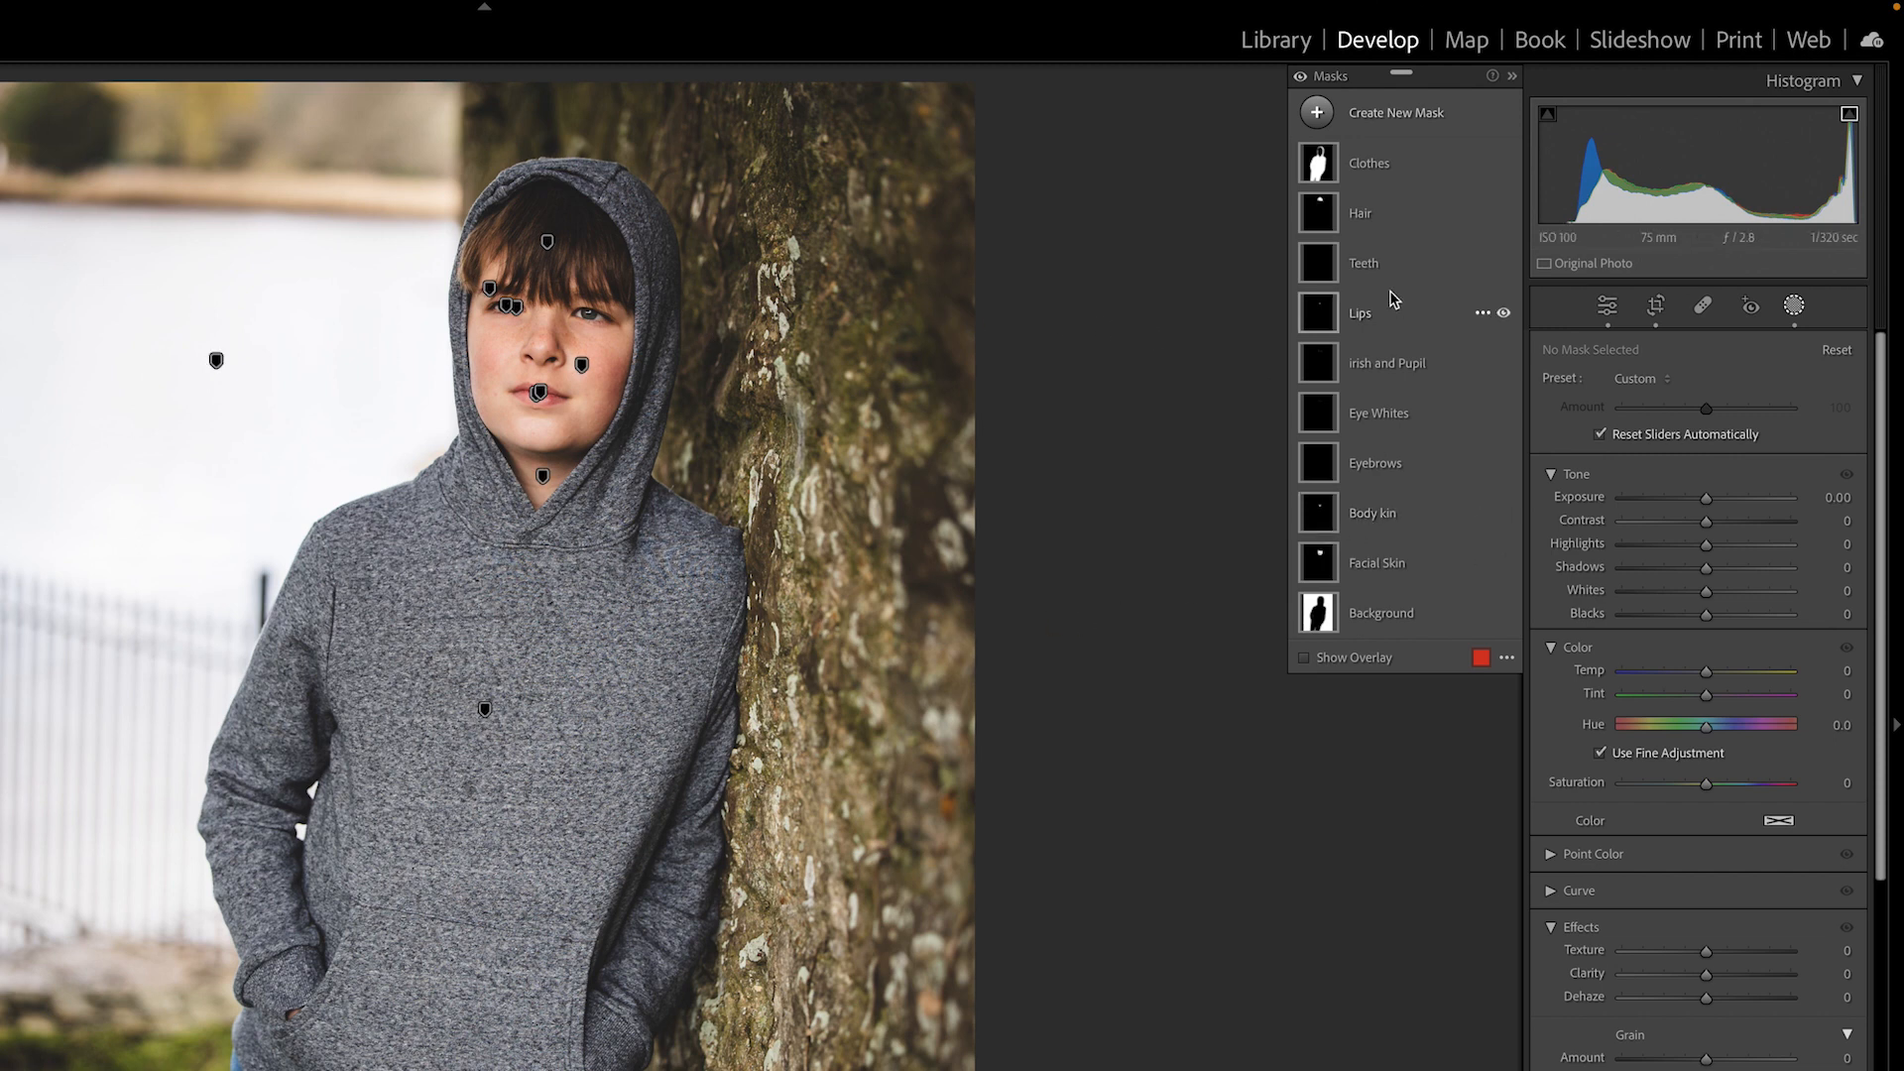
Raise the Hair mask's Exposure to 0.47 and its Shadows to 7
left_click(1350, 216)
left_click_drag(1706, 530, 1717, 529)
left_click_drag(1707, 596, 1712, 598)
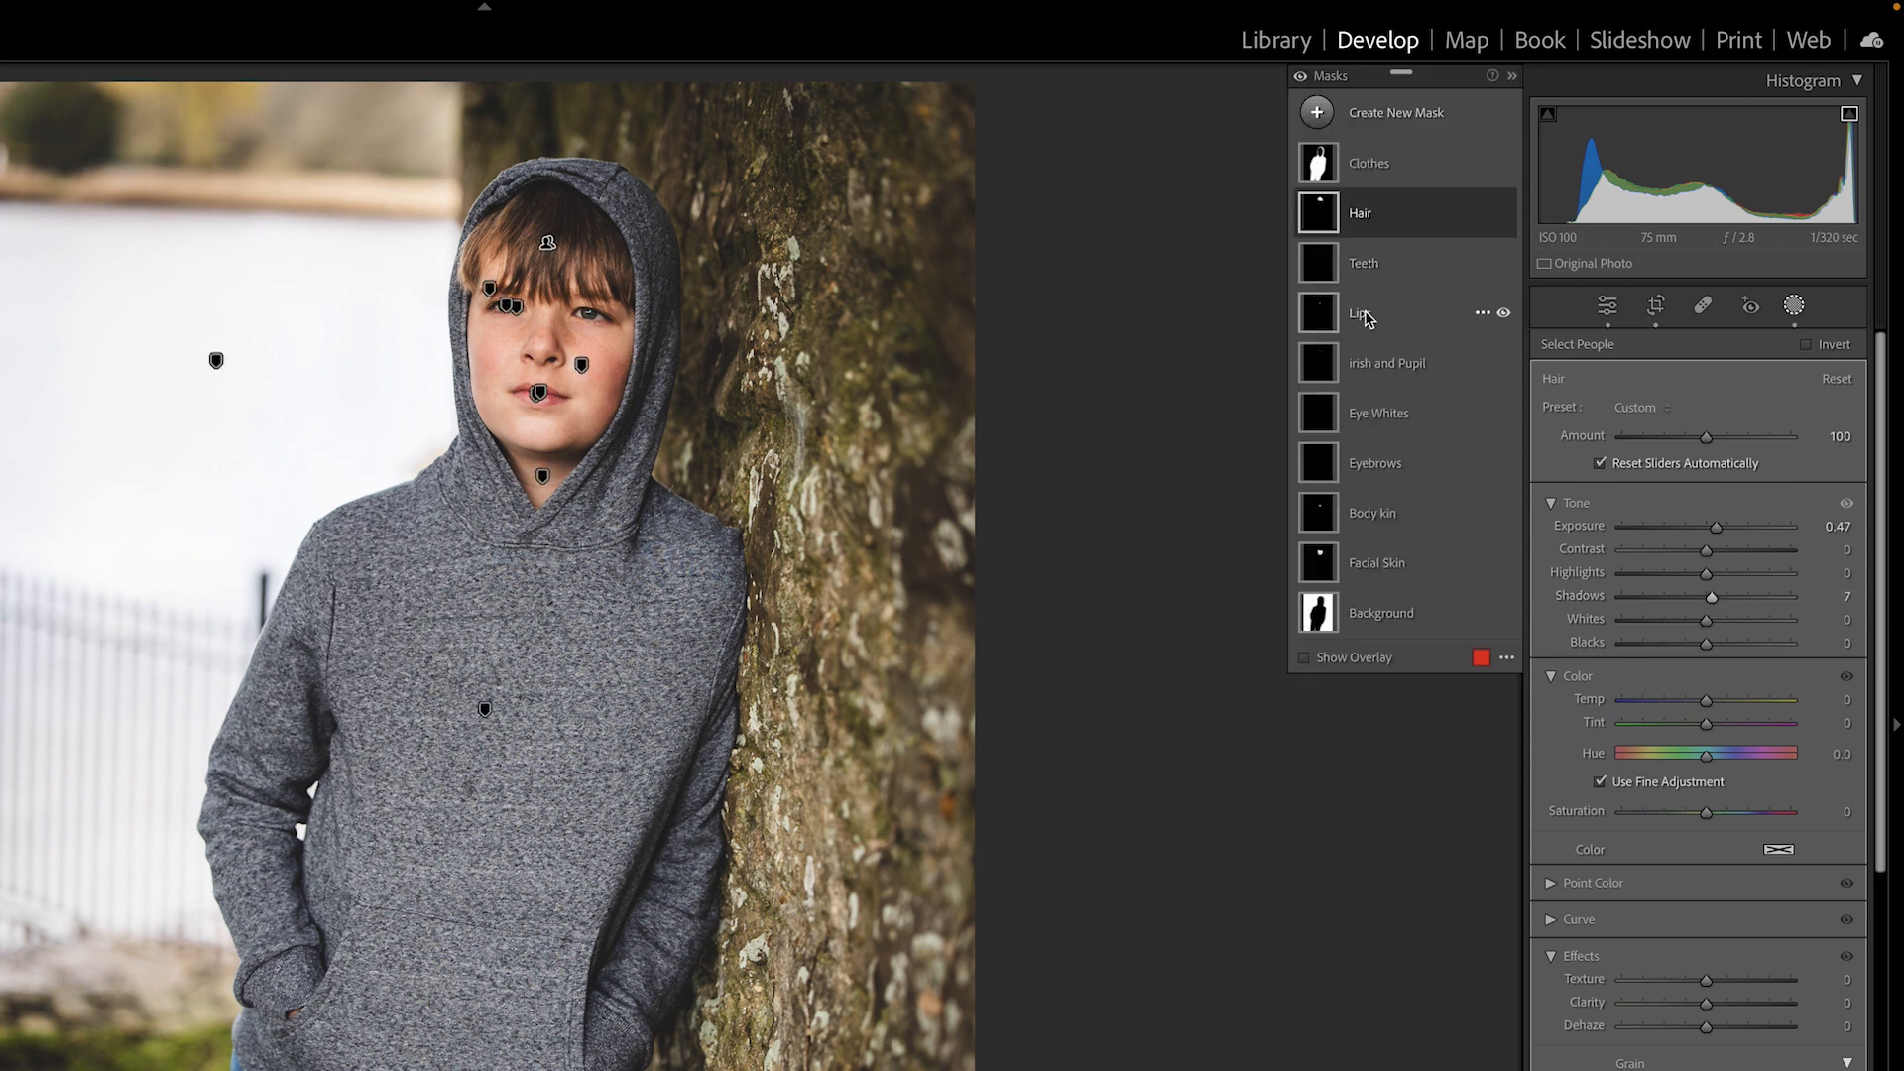
Set the iris and pupil mask to Exposure 0.29, Highlights 4, Shadows 14 and Saturation 60
left_click(1379, 367)
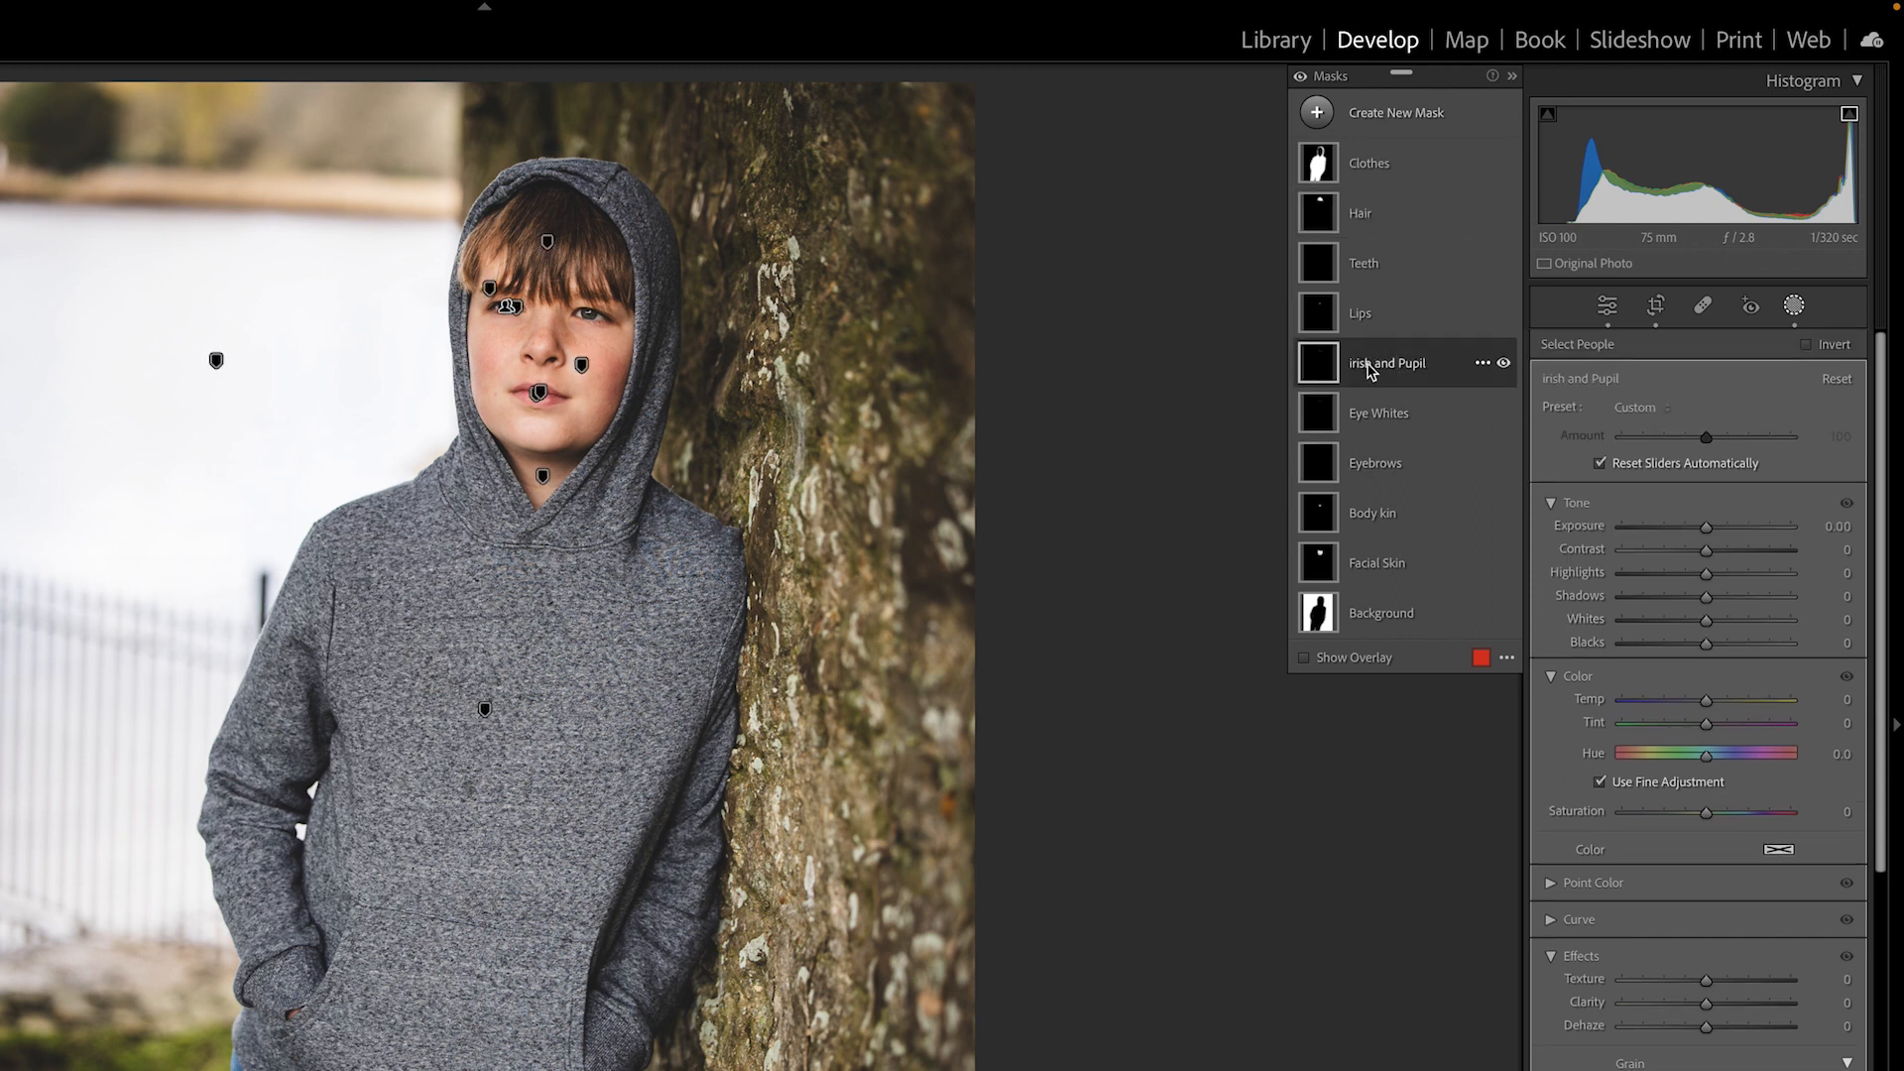
left_click(1706, 529)
left_click_drag(1706, 533, 1708, 532)
left_click_drag(1706, 597, 1718, 596)
left_click_drag(1708, 529, 1709, 573)
left_click_drag(1705, 811, 1755, 812)
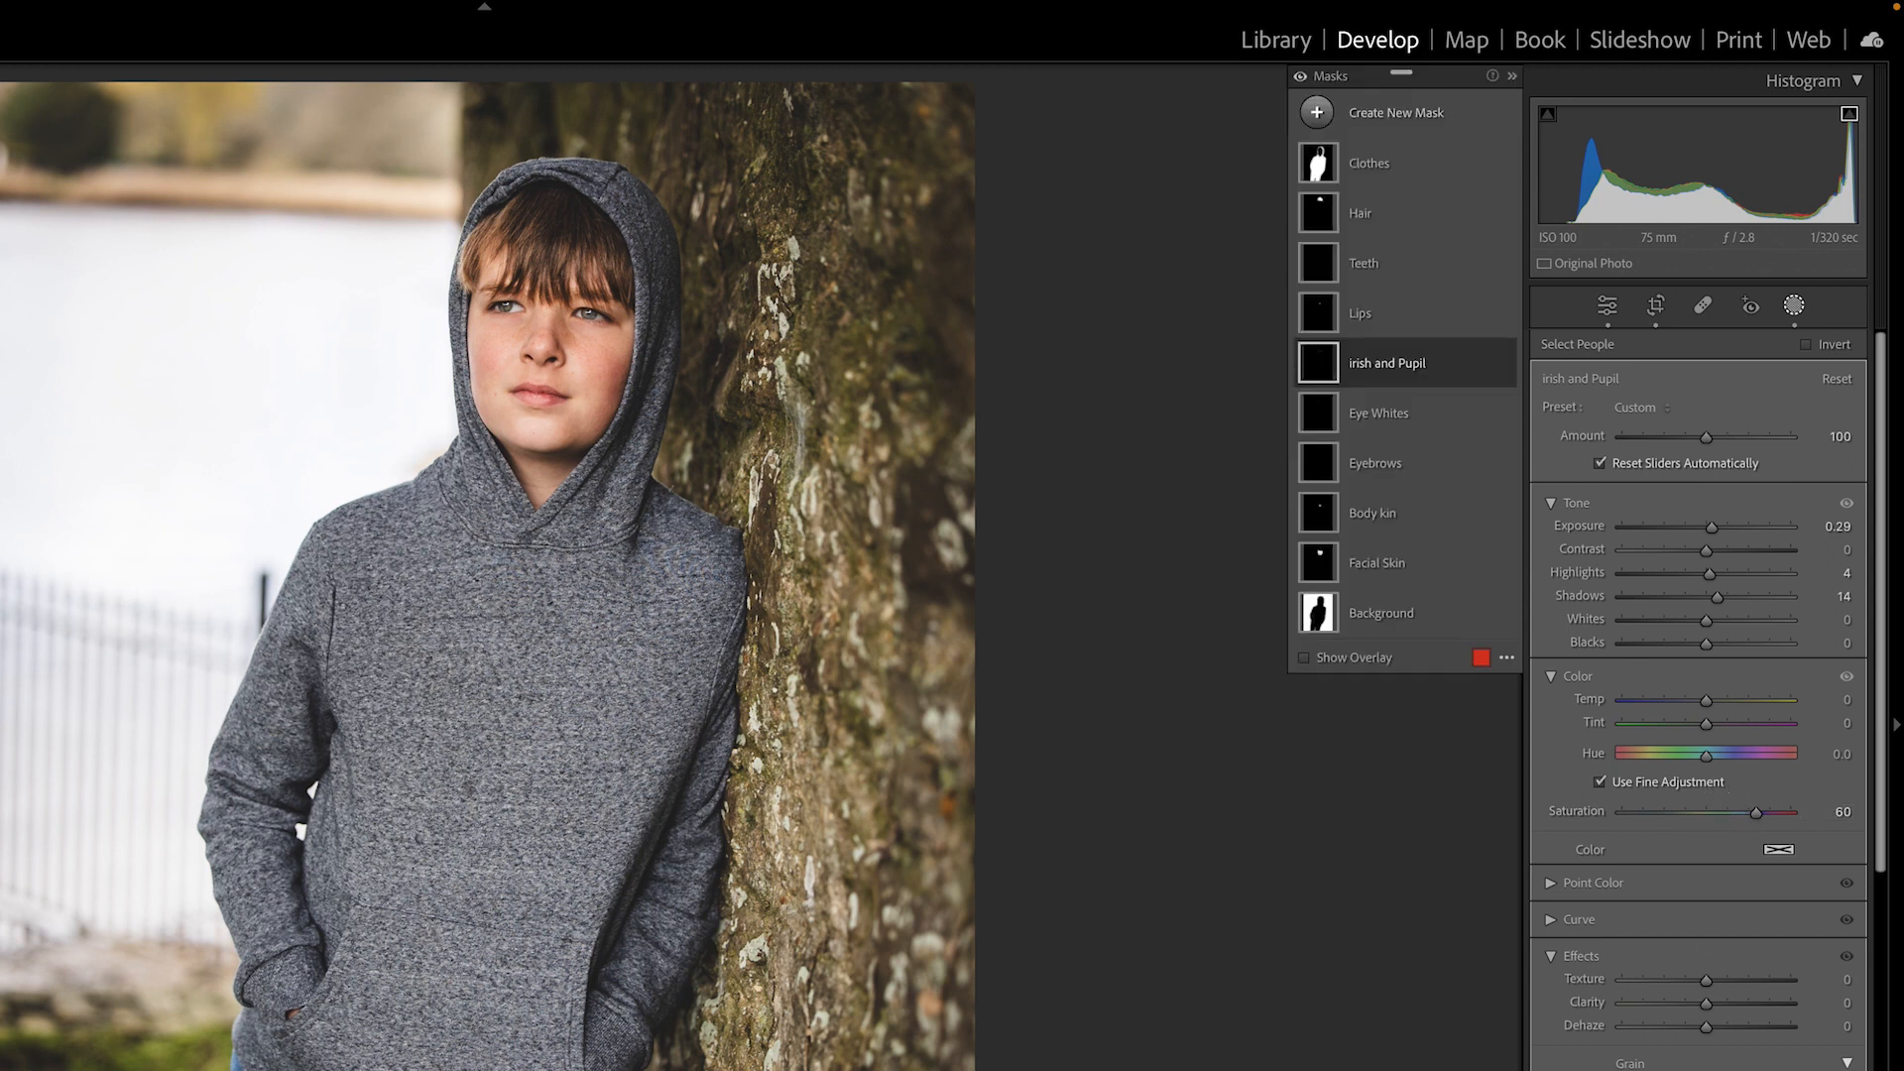
Set the iris and pupil mask's Clarity to 15 and raise its Exposure to 0.39
left_click_drag(1706, 1004, 1718, 1004)
left_click_drag(1838, 526, 1845, 524)
type("0.39")
key("Return")
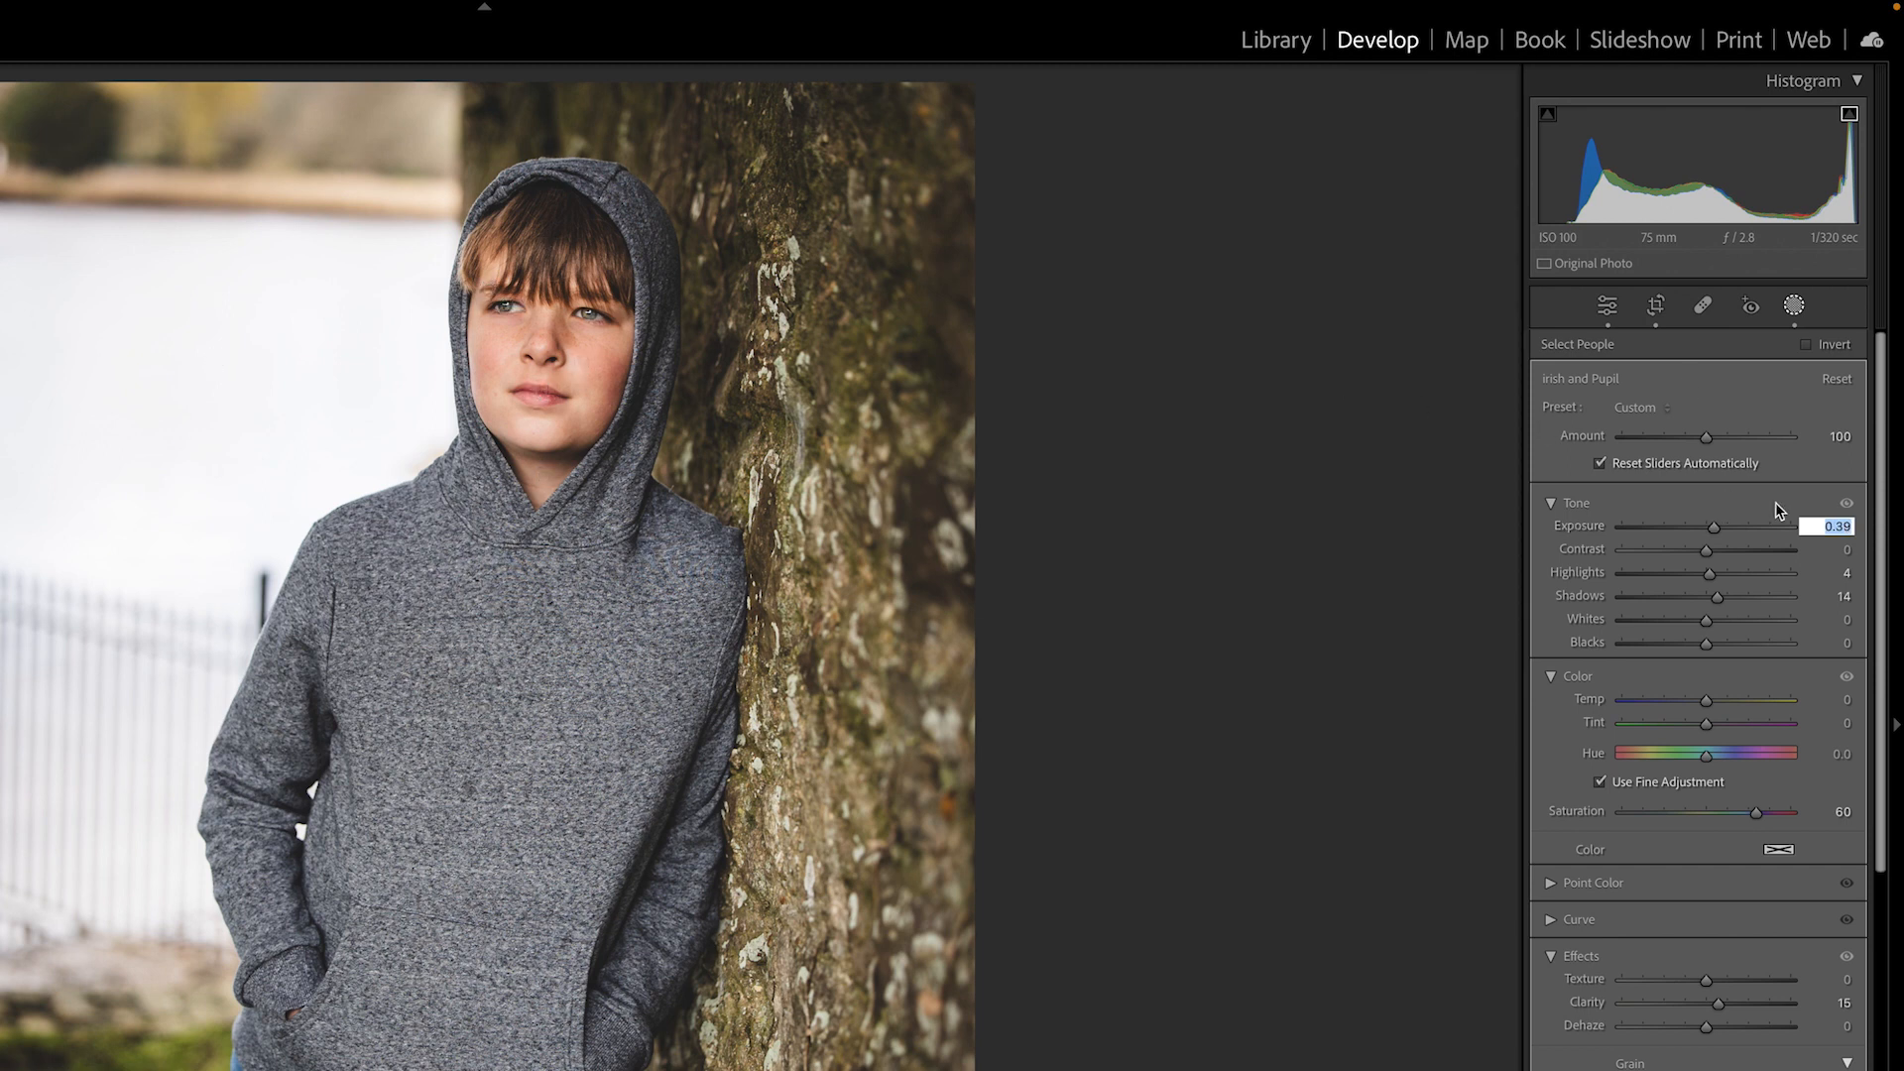
Set the Eye Whites mask's Exposure to 0.53
left_click(1377, 414)
left_click(1837, 527)
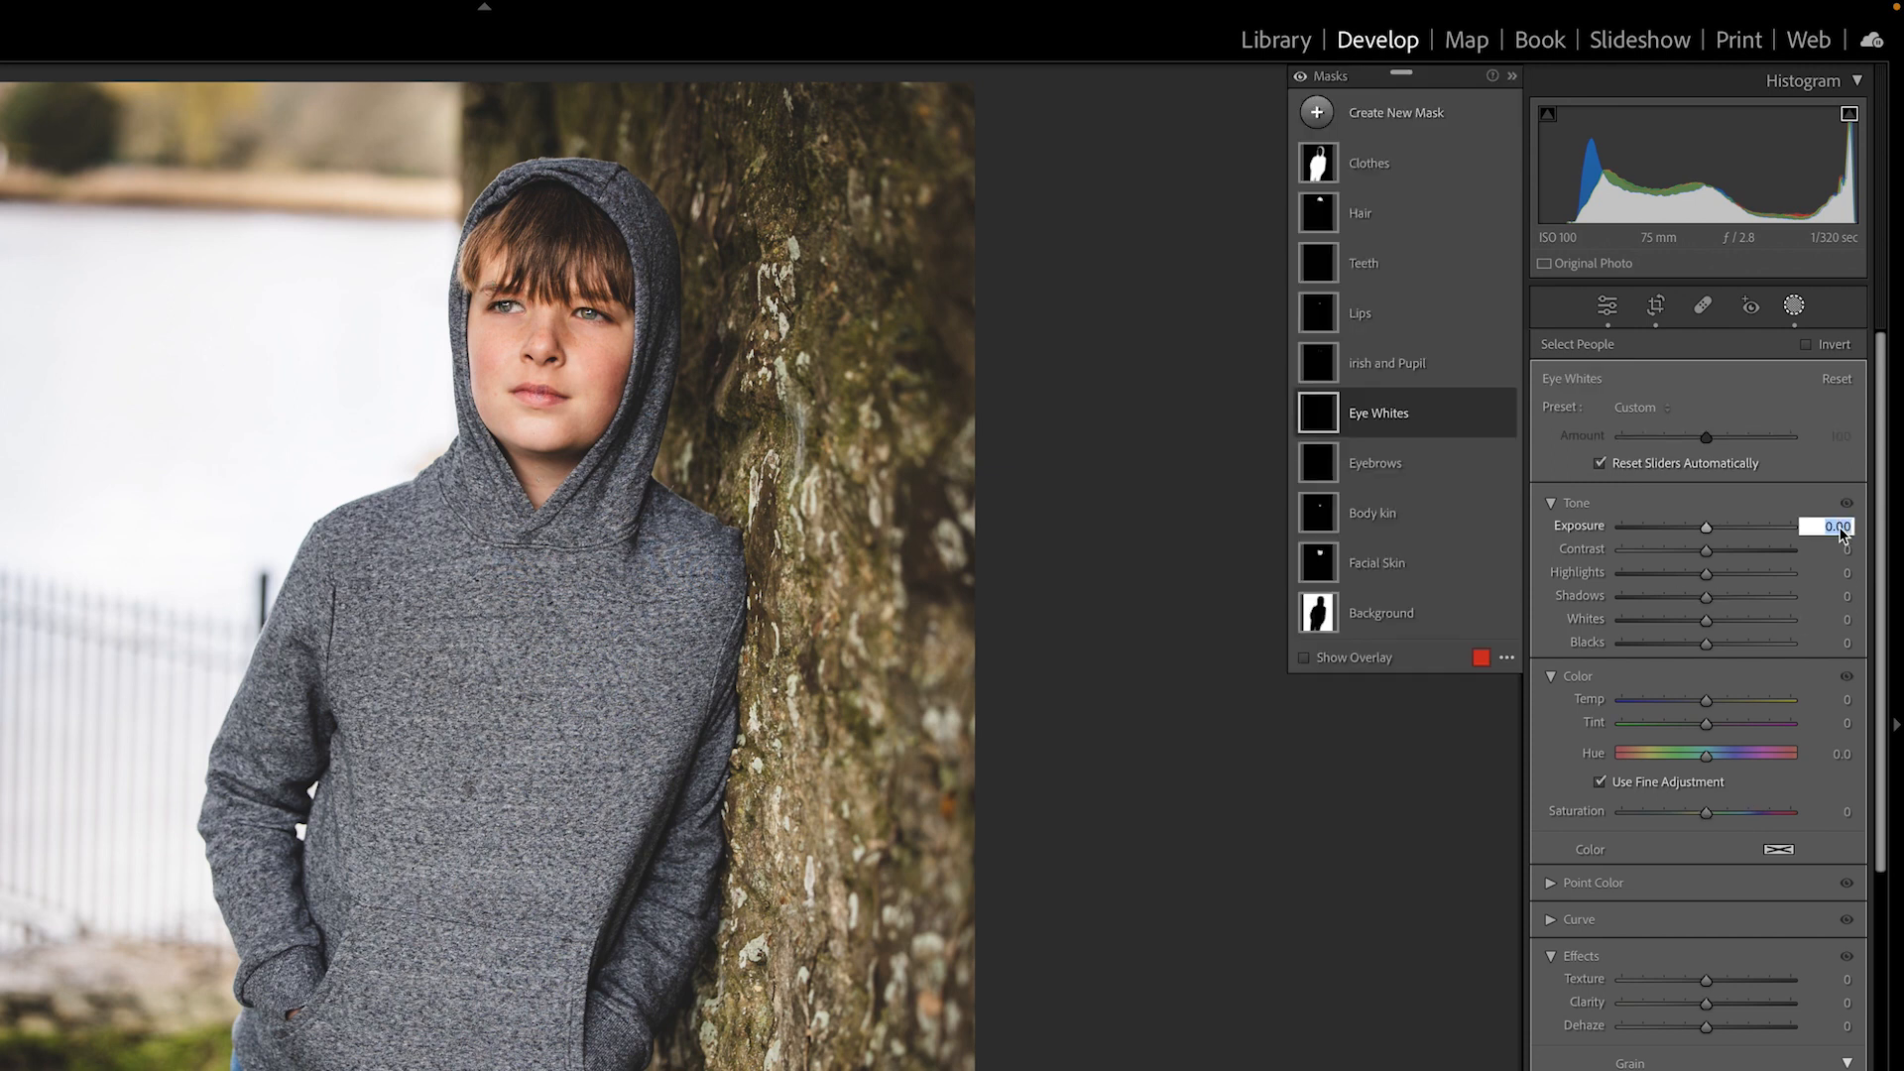
mouse_move(1715, 533)
left_mouse_down()
mouse_move(1771, 536)
mouse_move(1721, 540)
left_mouse_up()
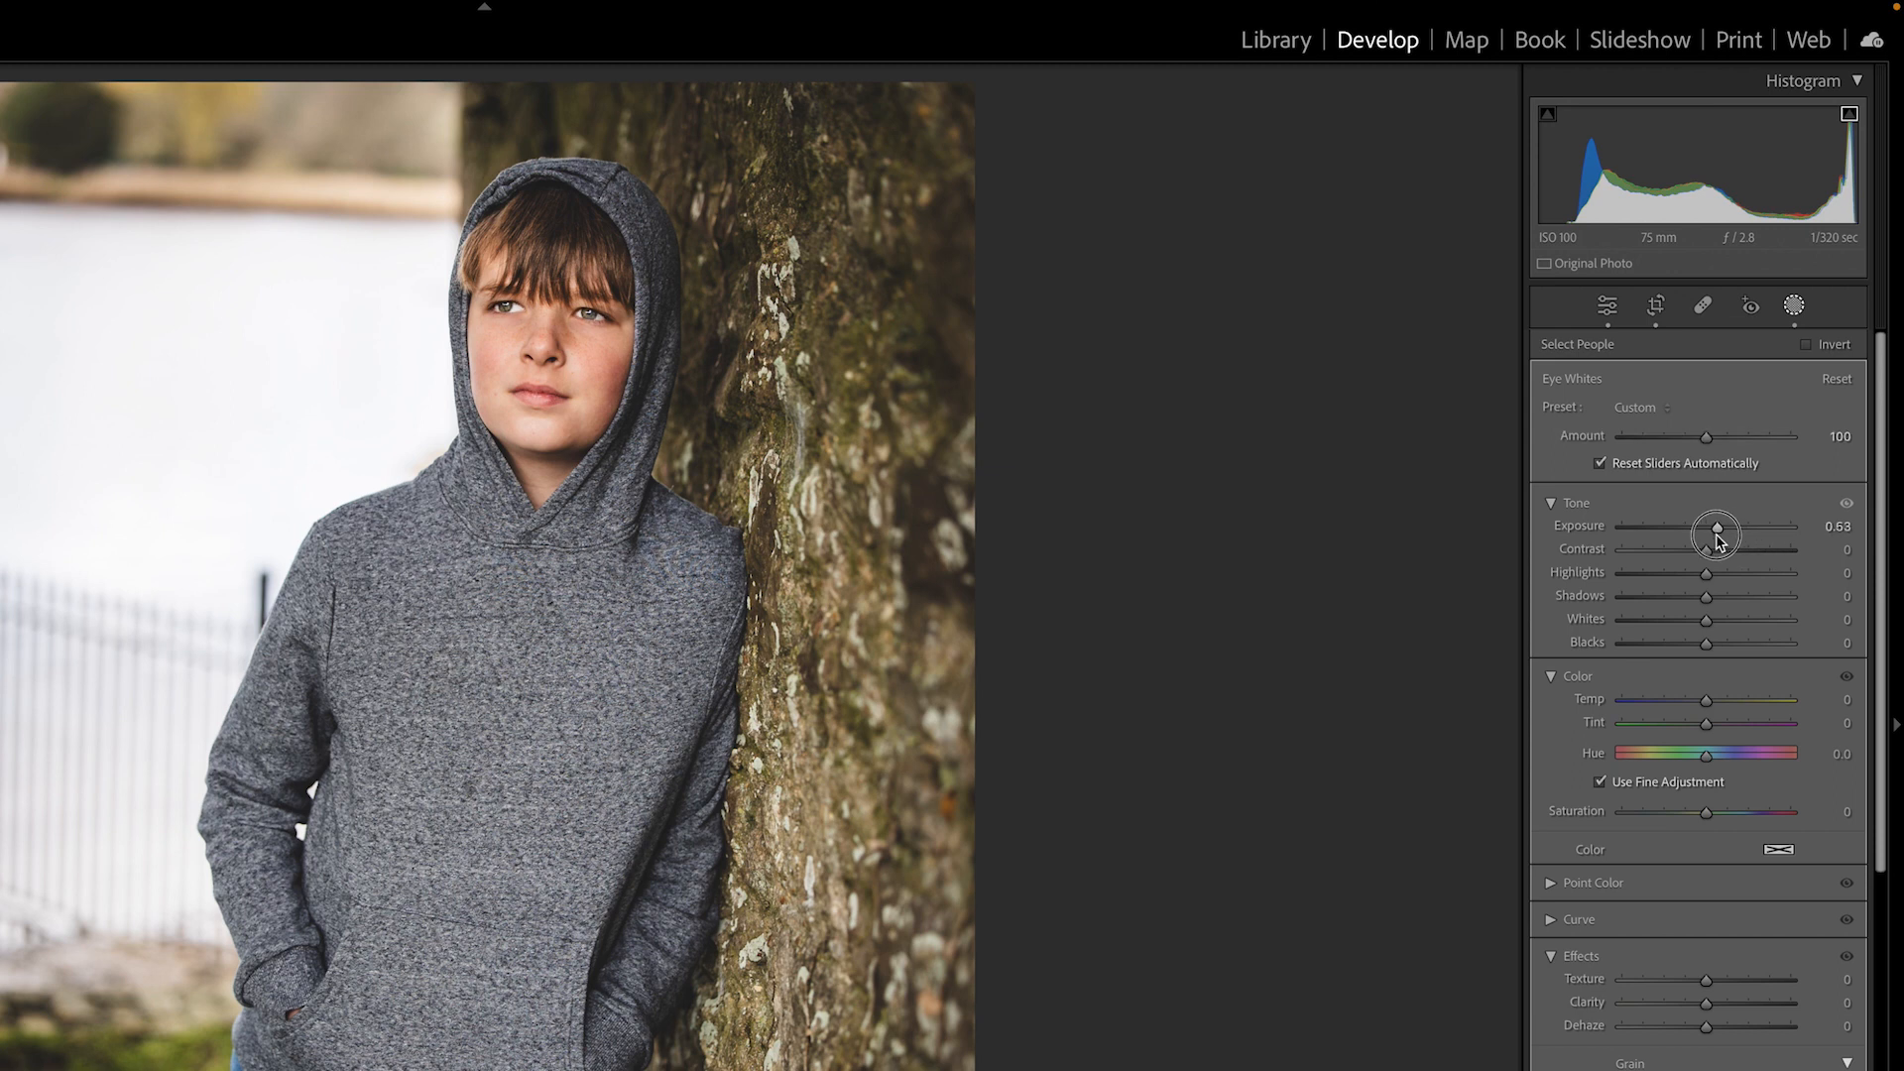
left_click(1833, 527)
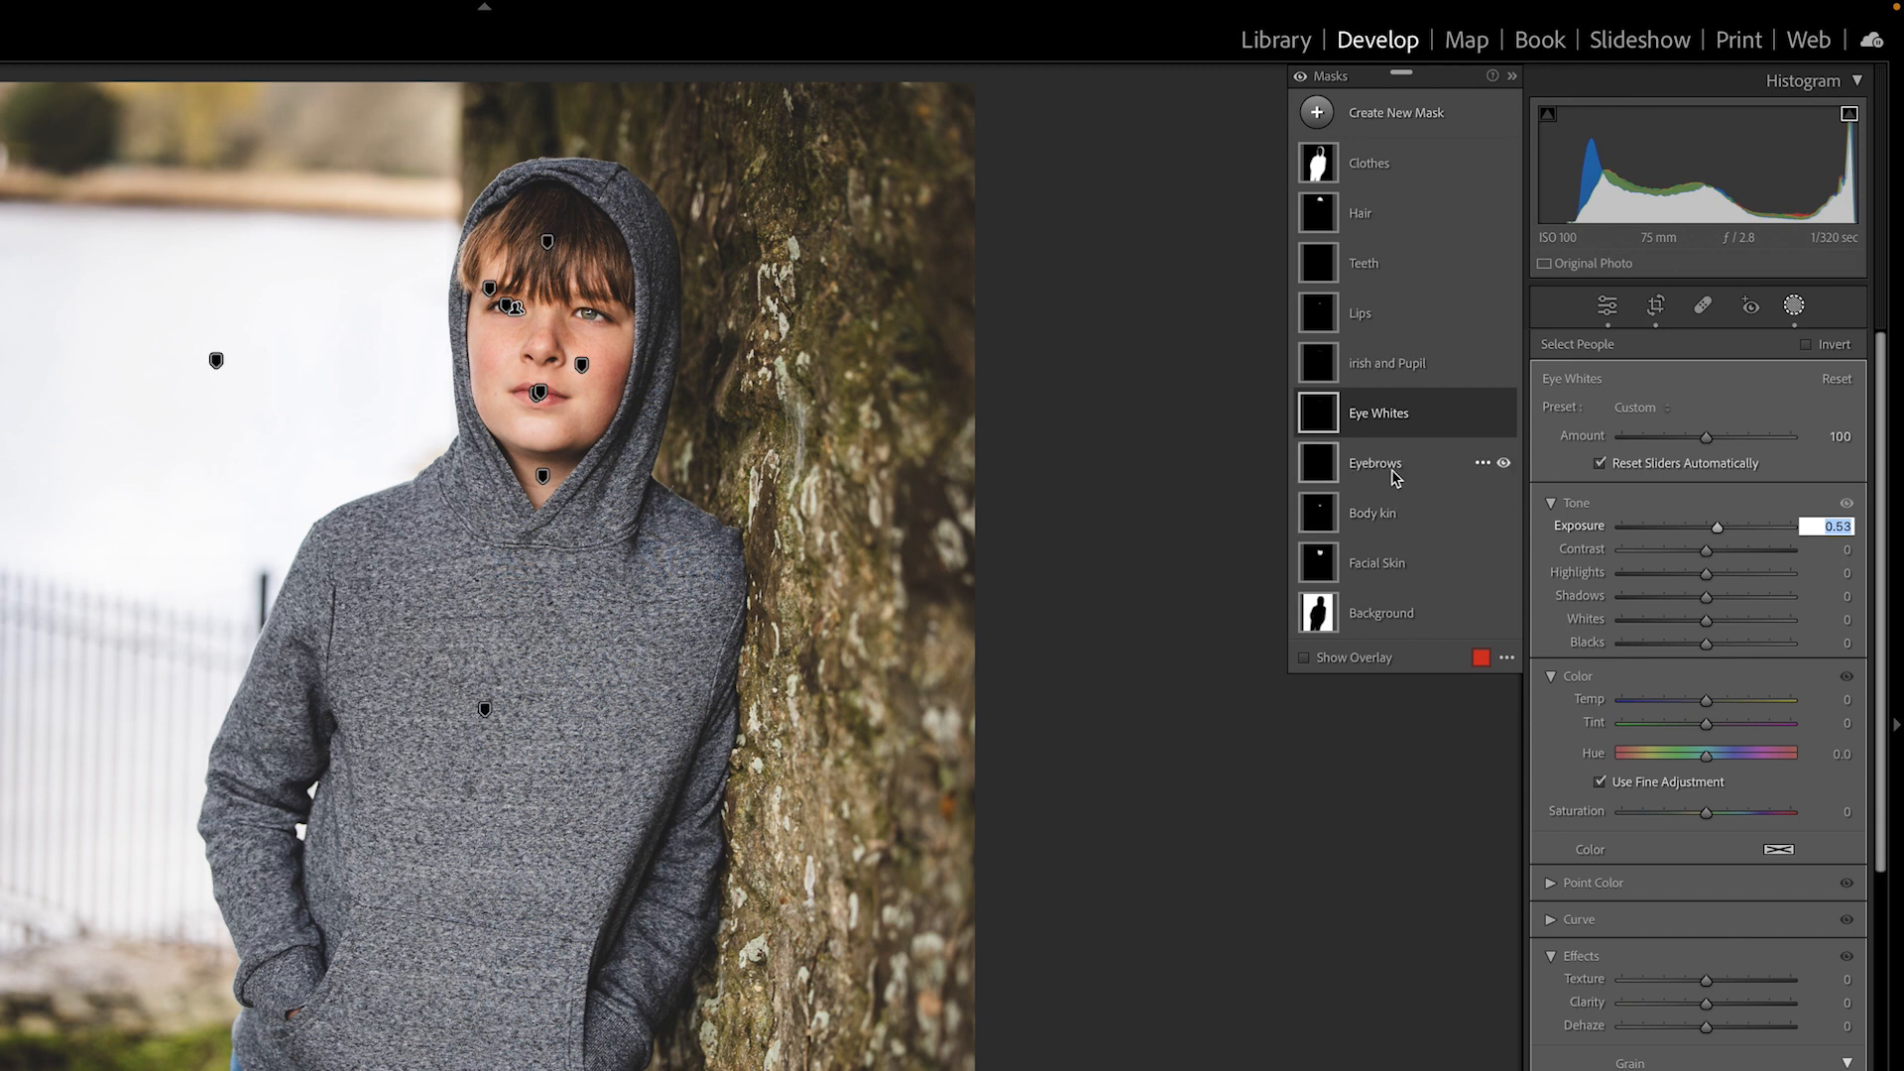
Check the body skin mask's coverage with the overlay, then set its Shadows to 26 and Exposure to 0.26
left_click(1368, 517)
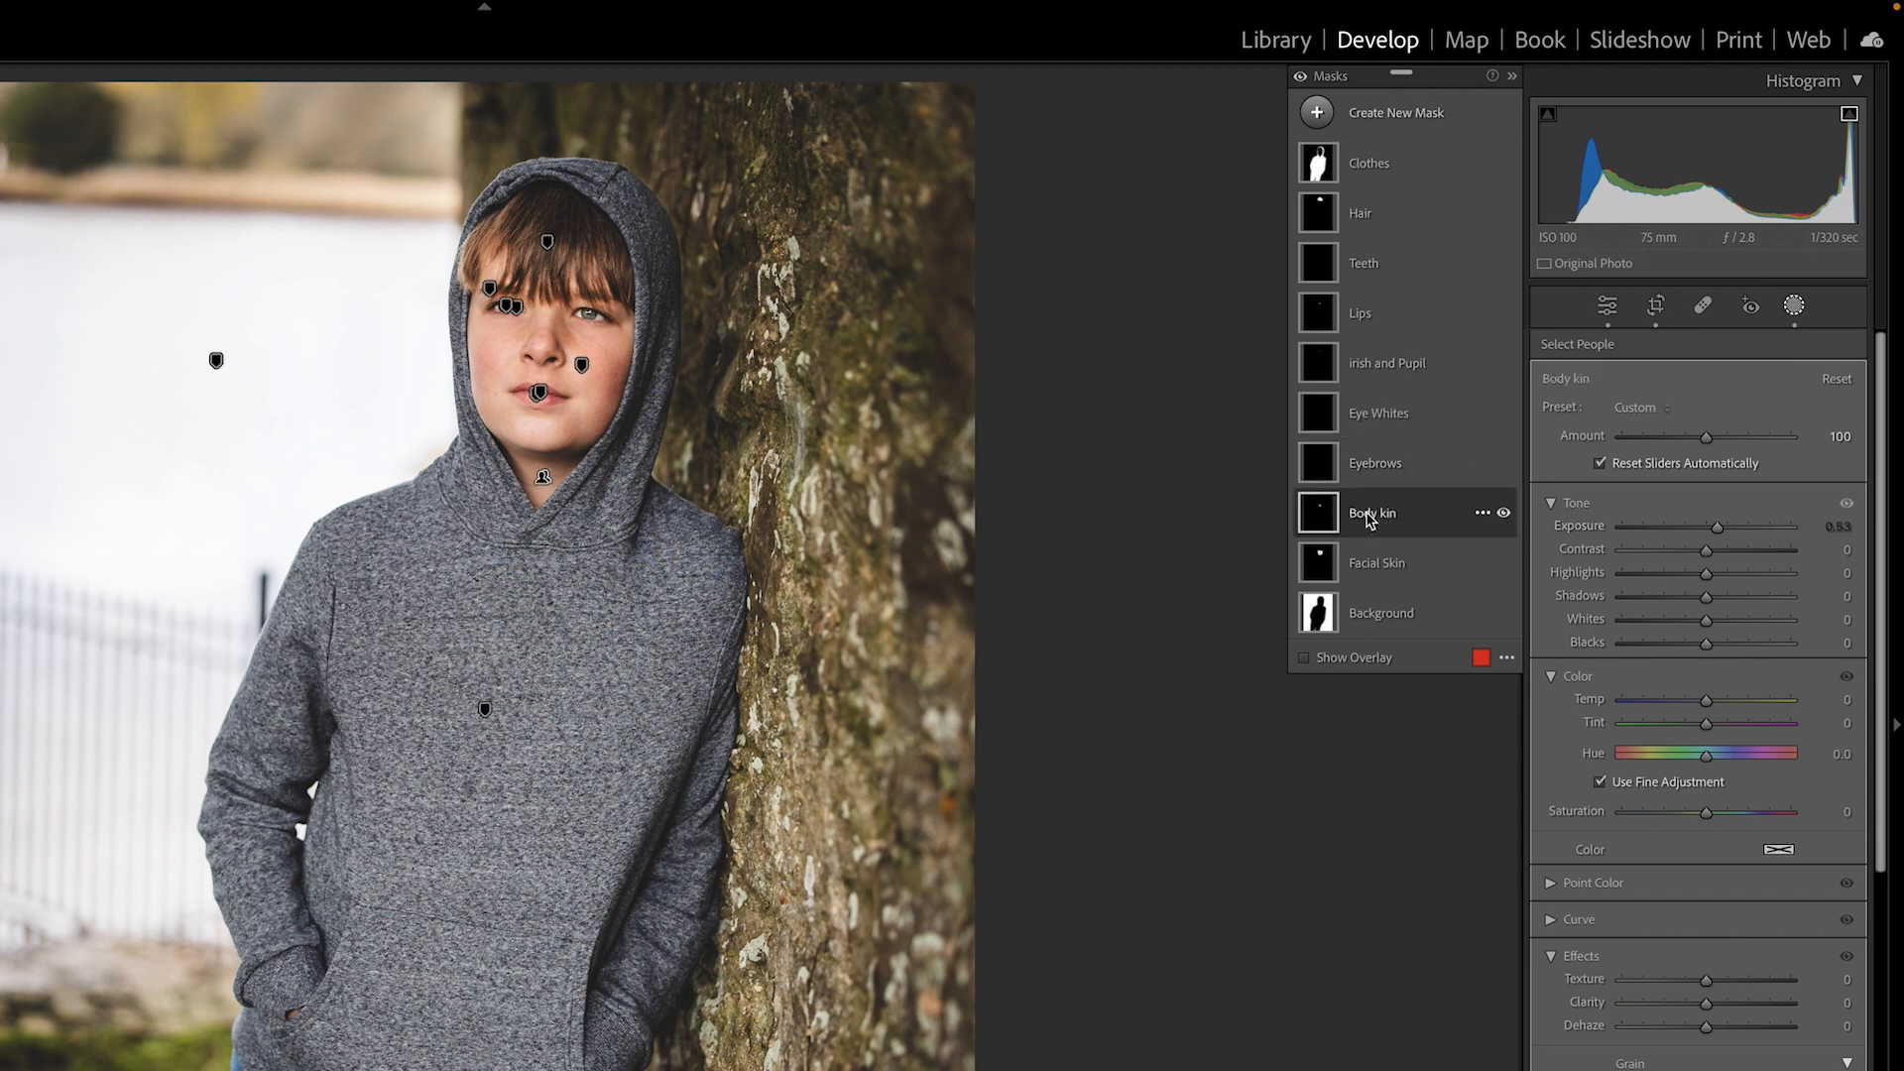
left_click(1355, 660)
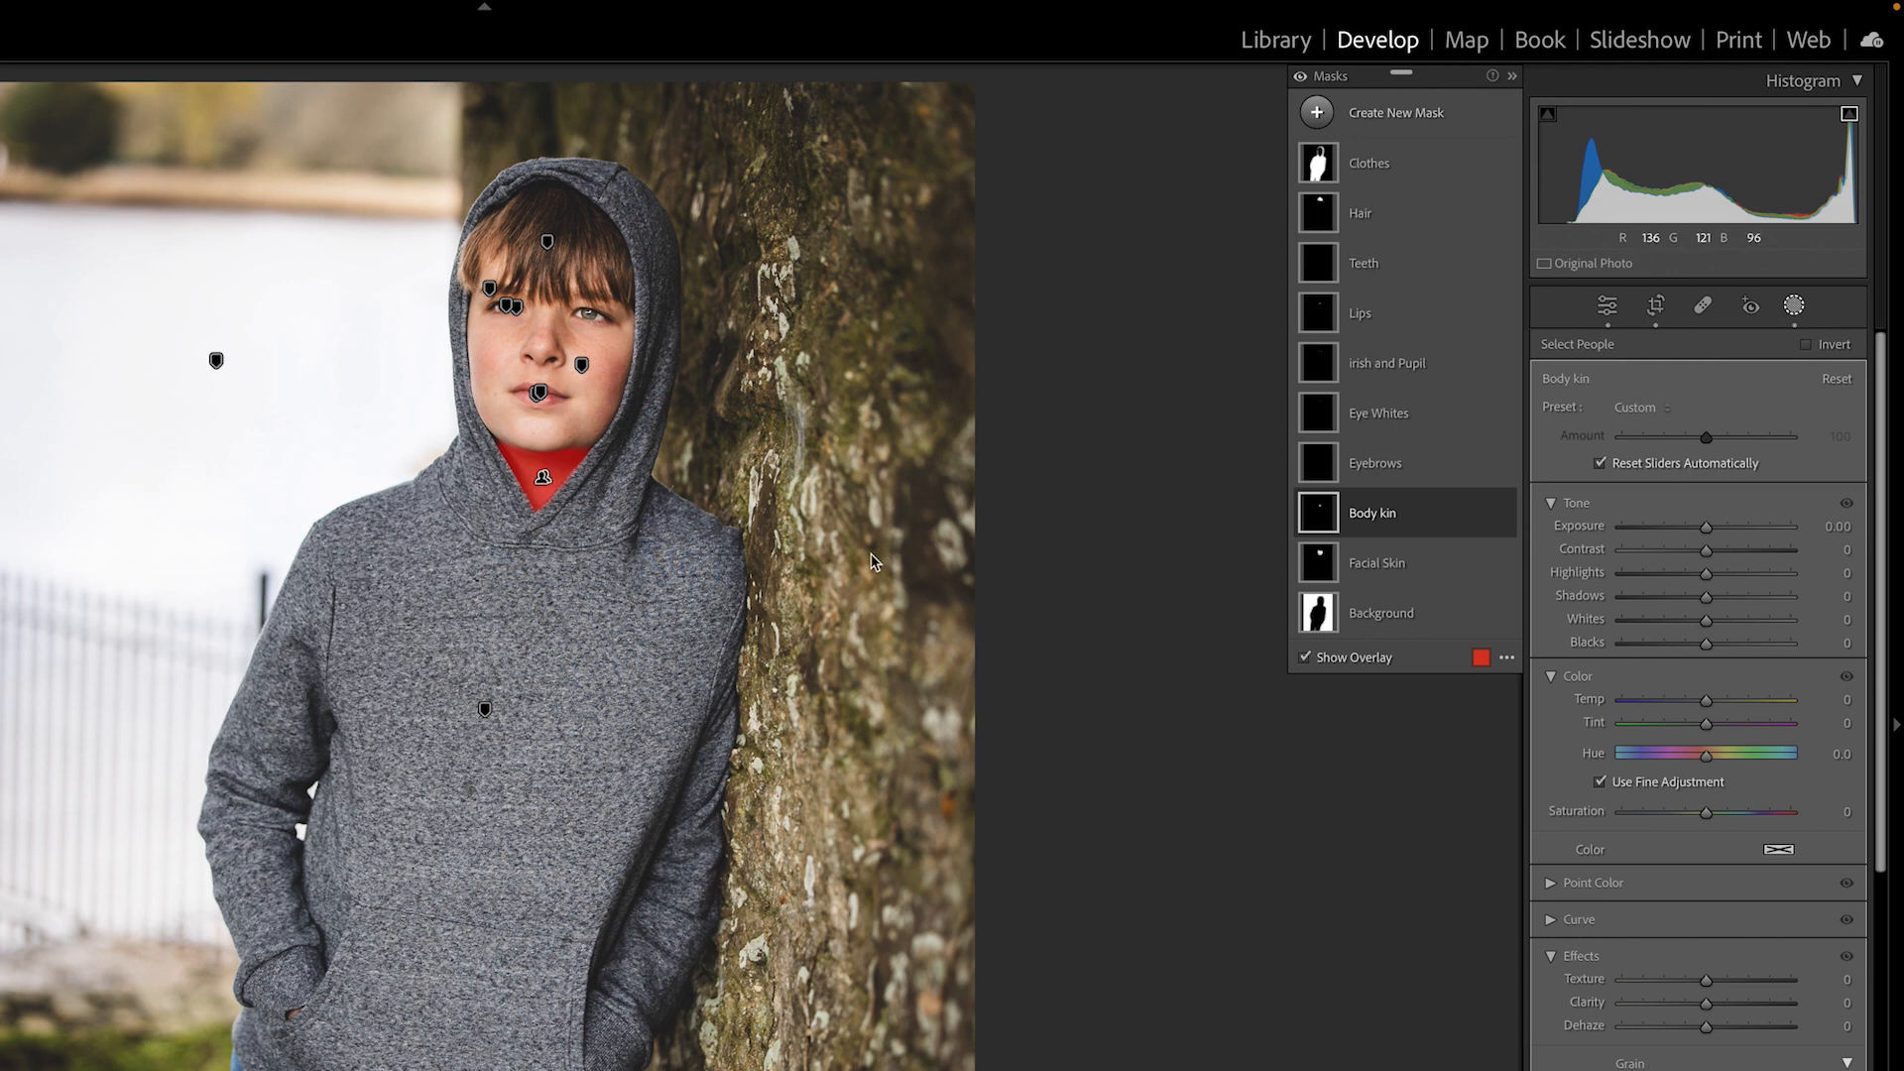
left_click(1395, 517)
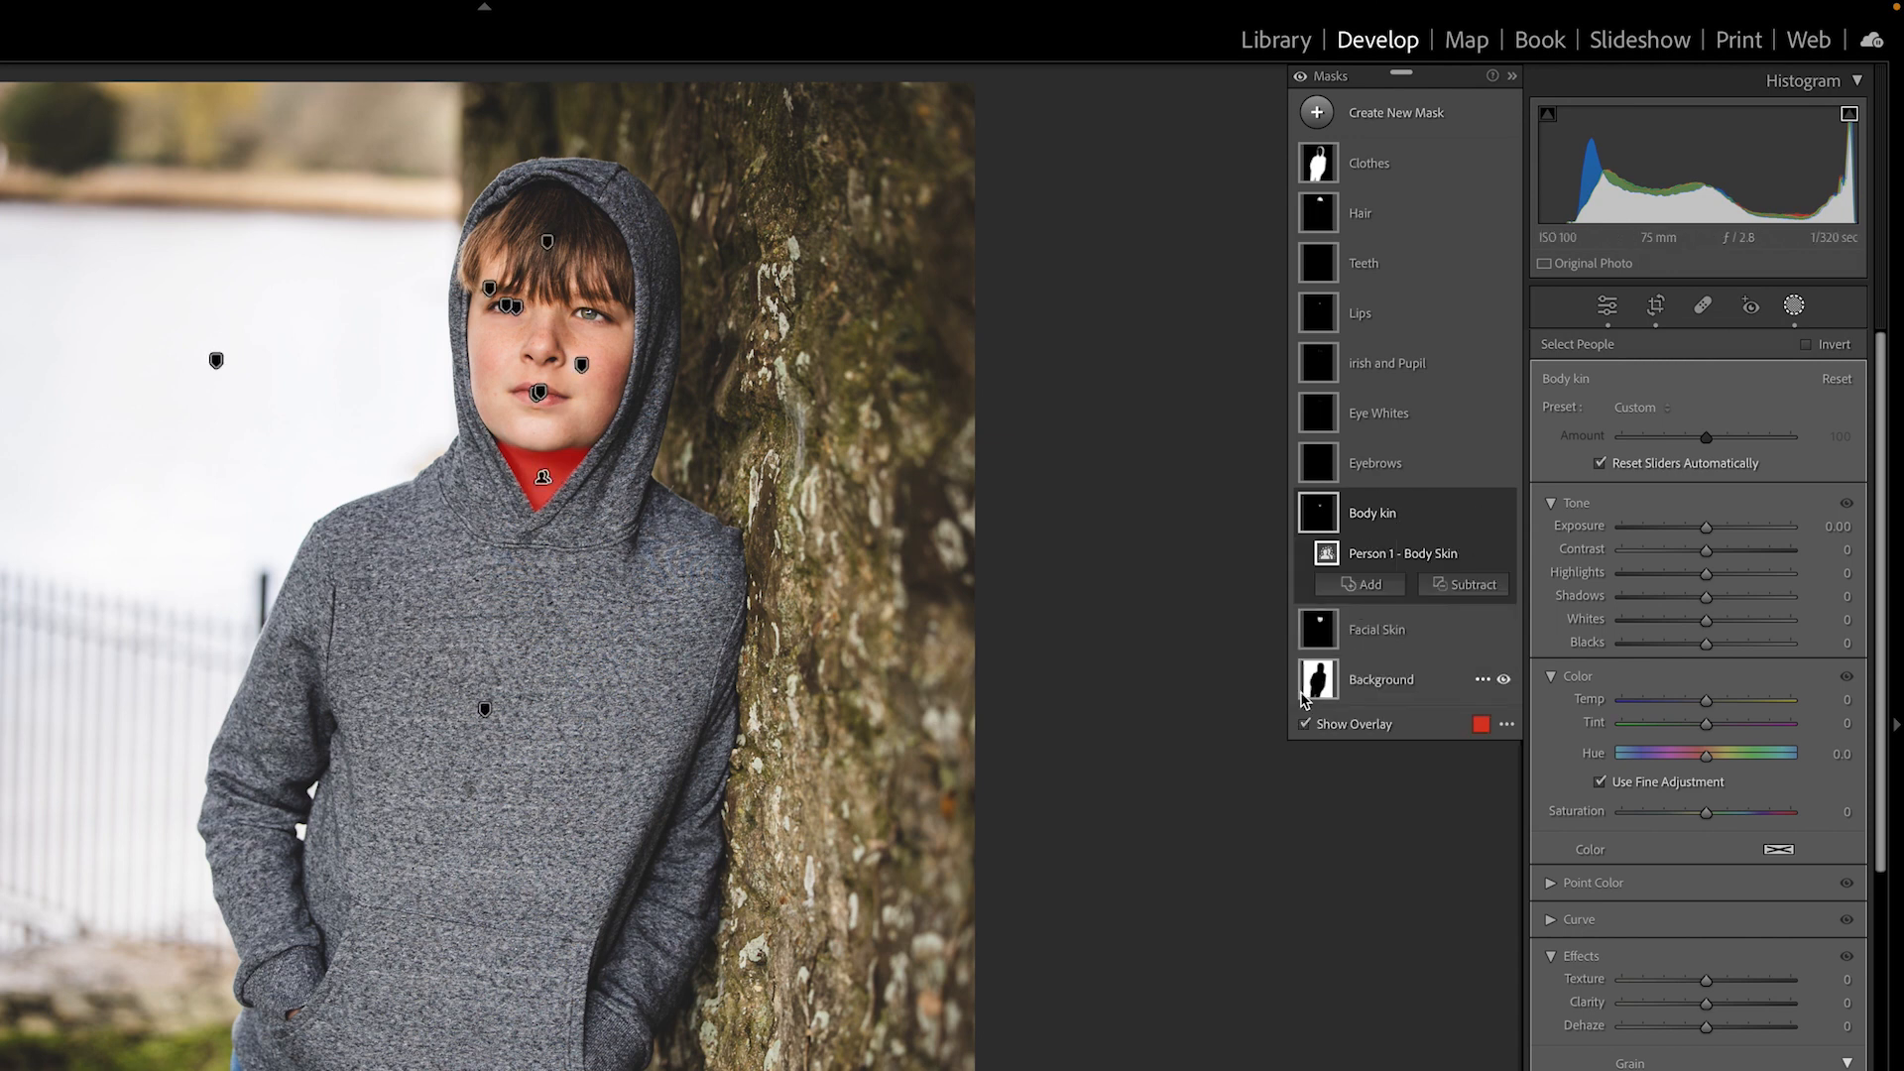
key("o")
left_click_drag(1706, 596, 1726, 603)
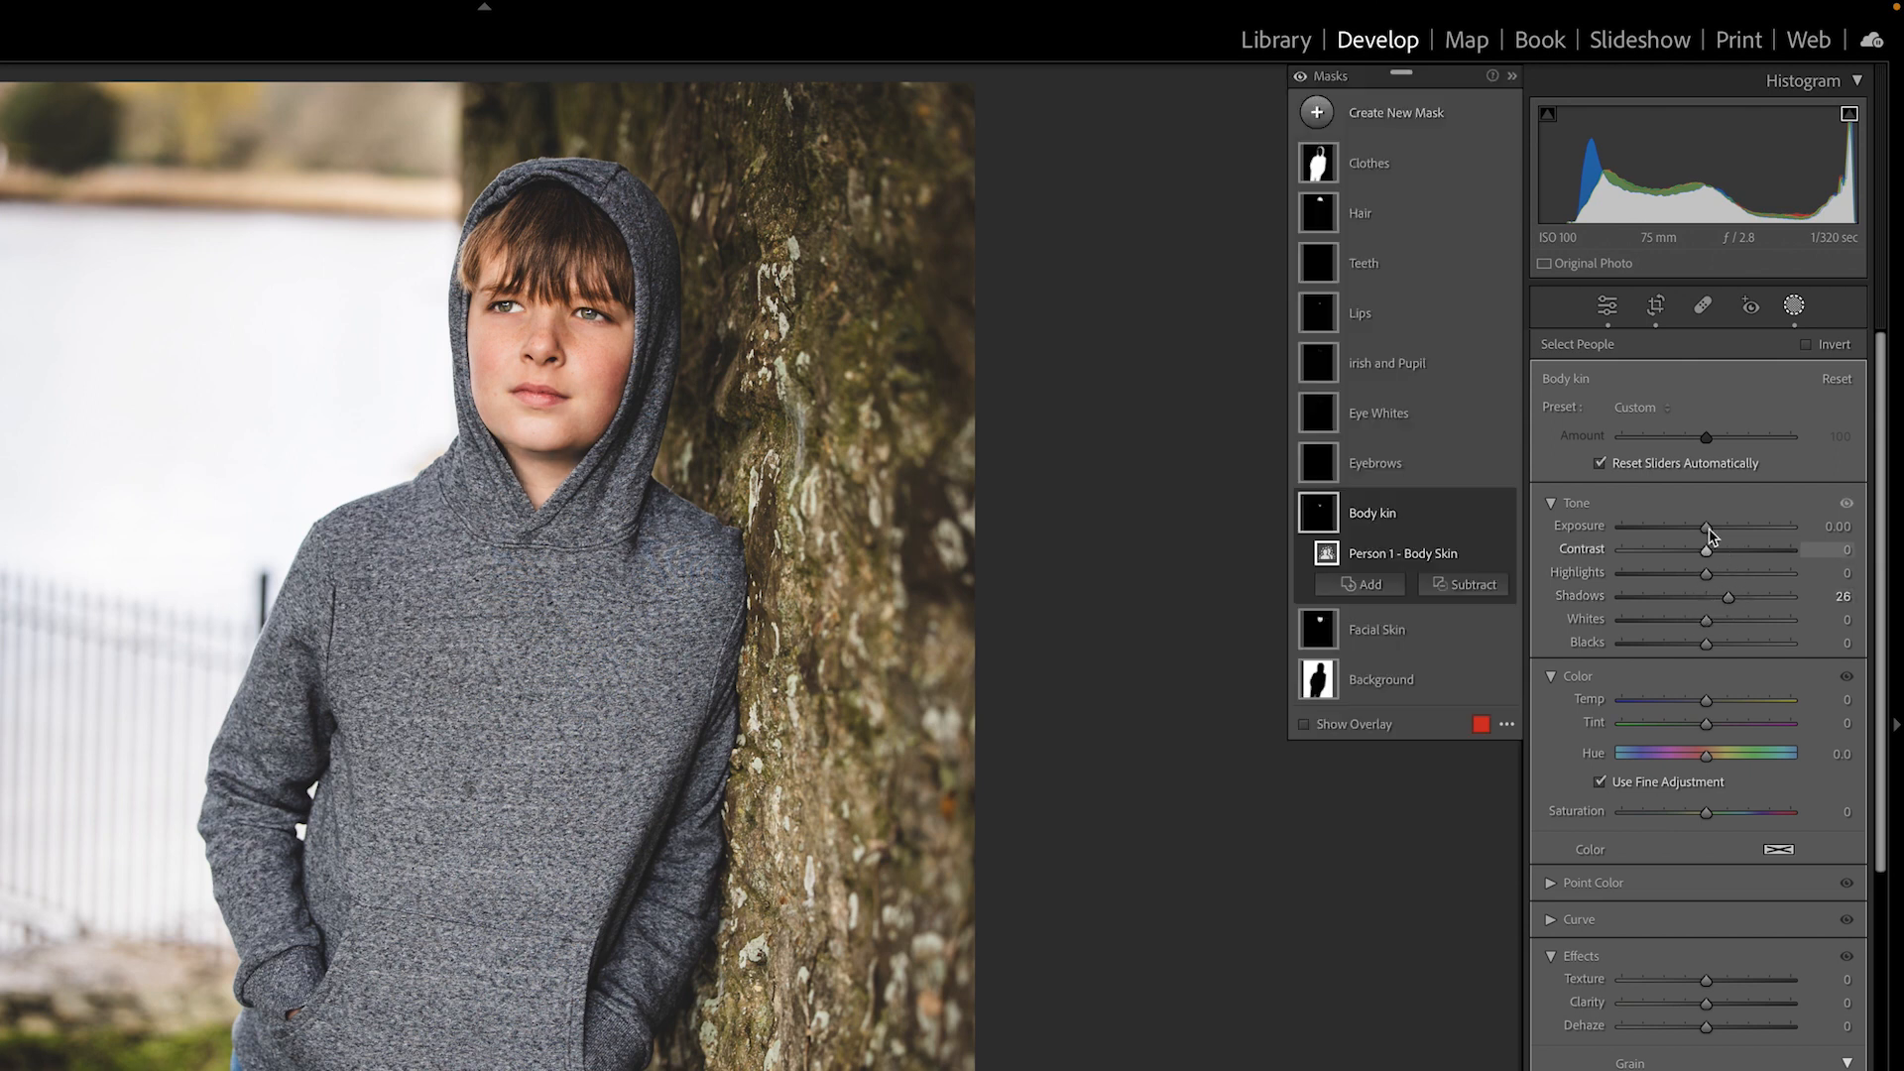
left_click_drag(1707, 528, 1717, 532)
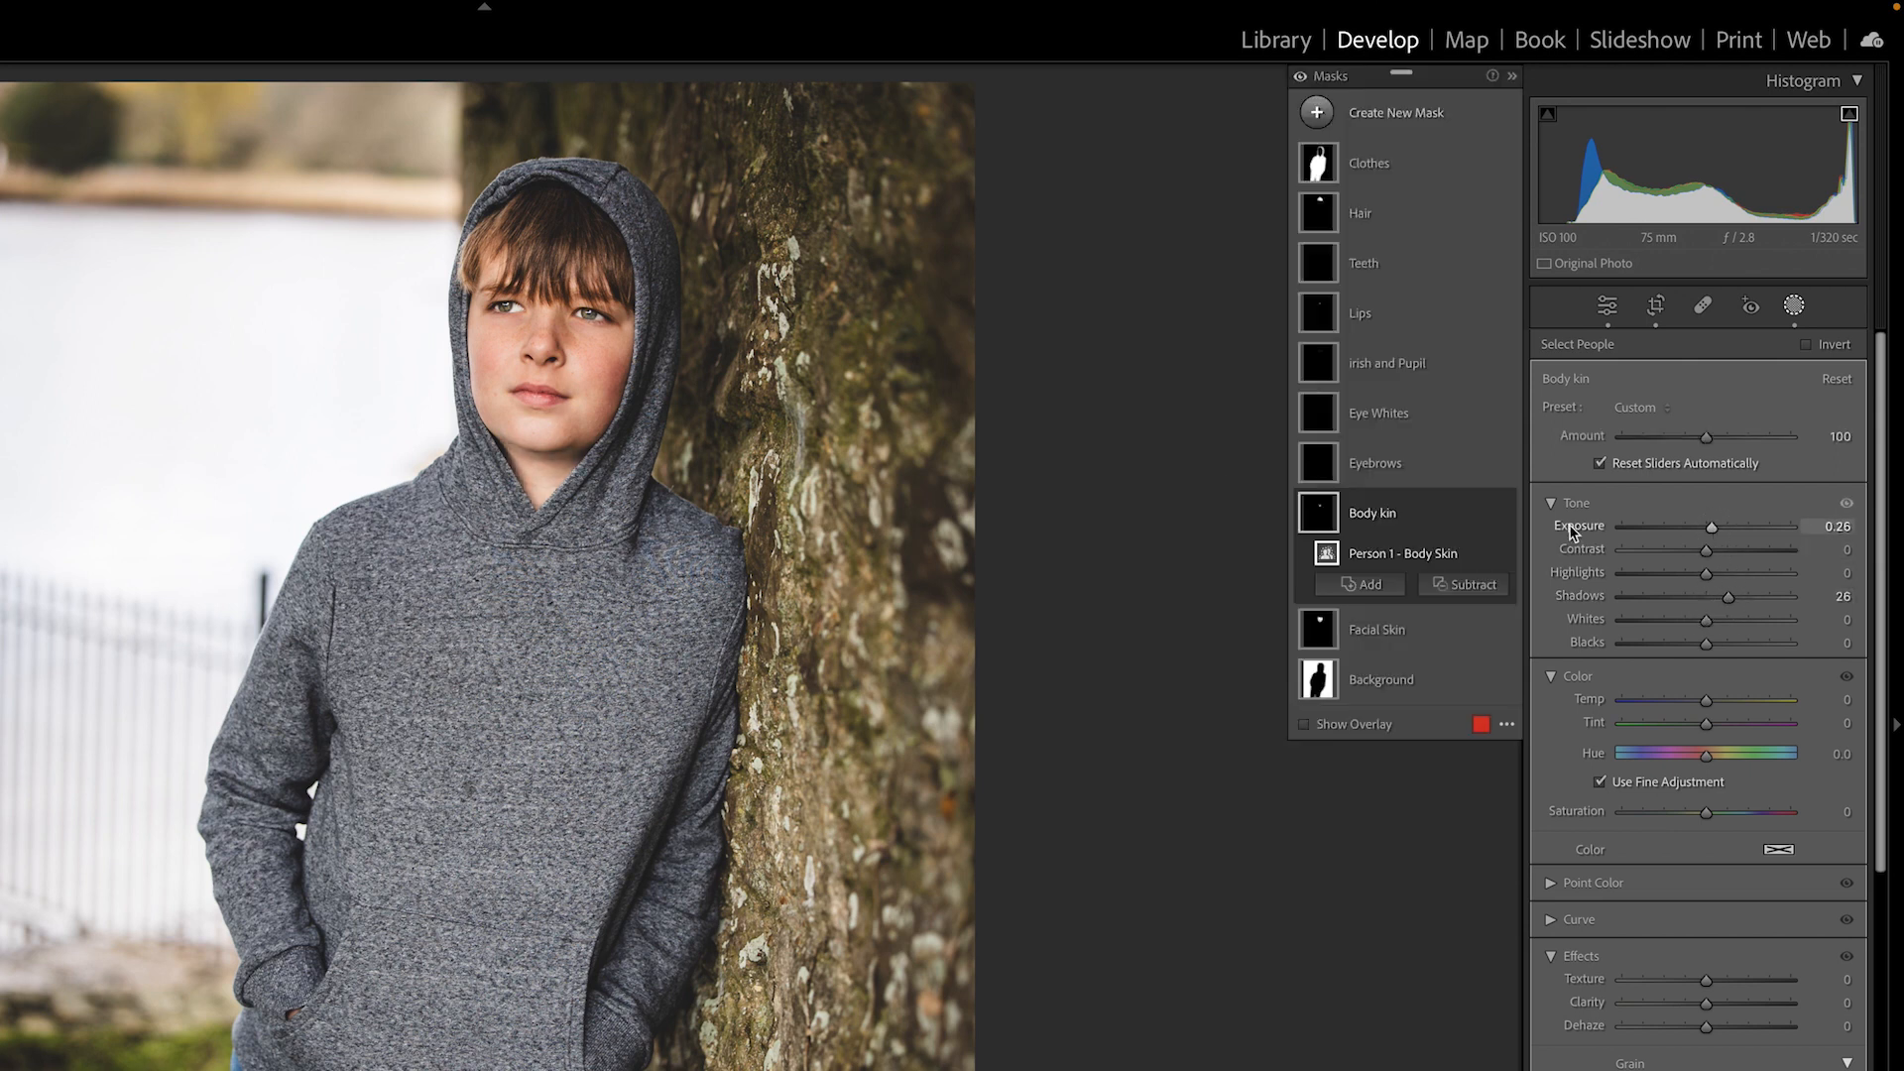
Lower the Facial Skin mask's Texture and Clarity to -7 each and slightly reduce its Saturation
left_click(1354, 633)
left_click(1354, 607)
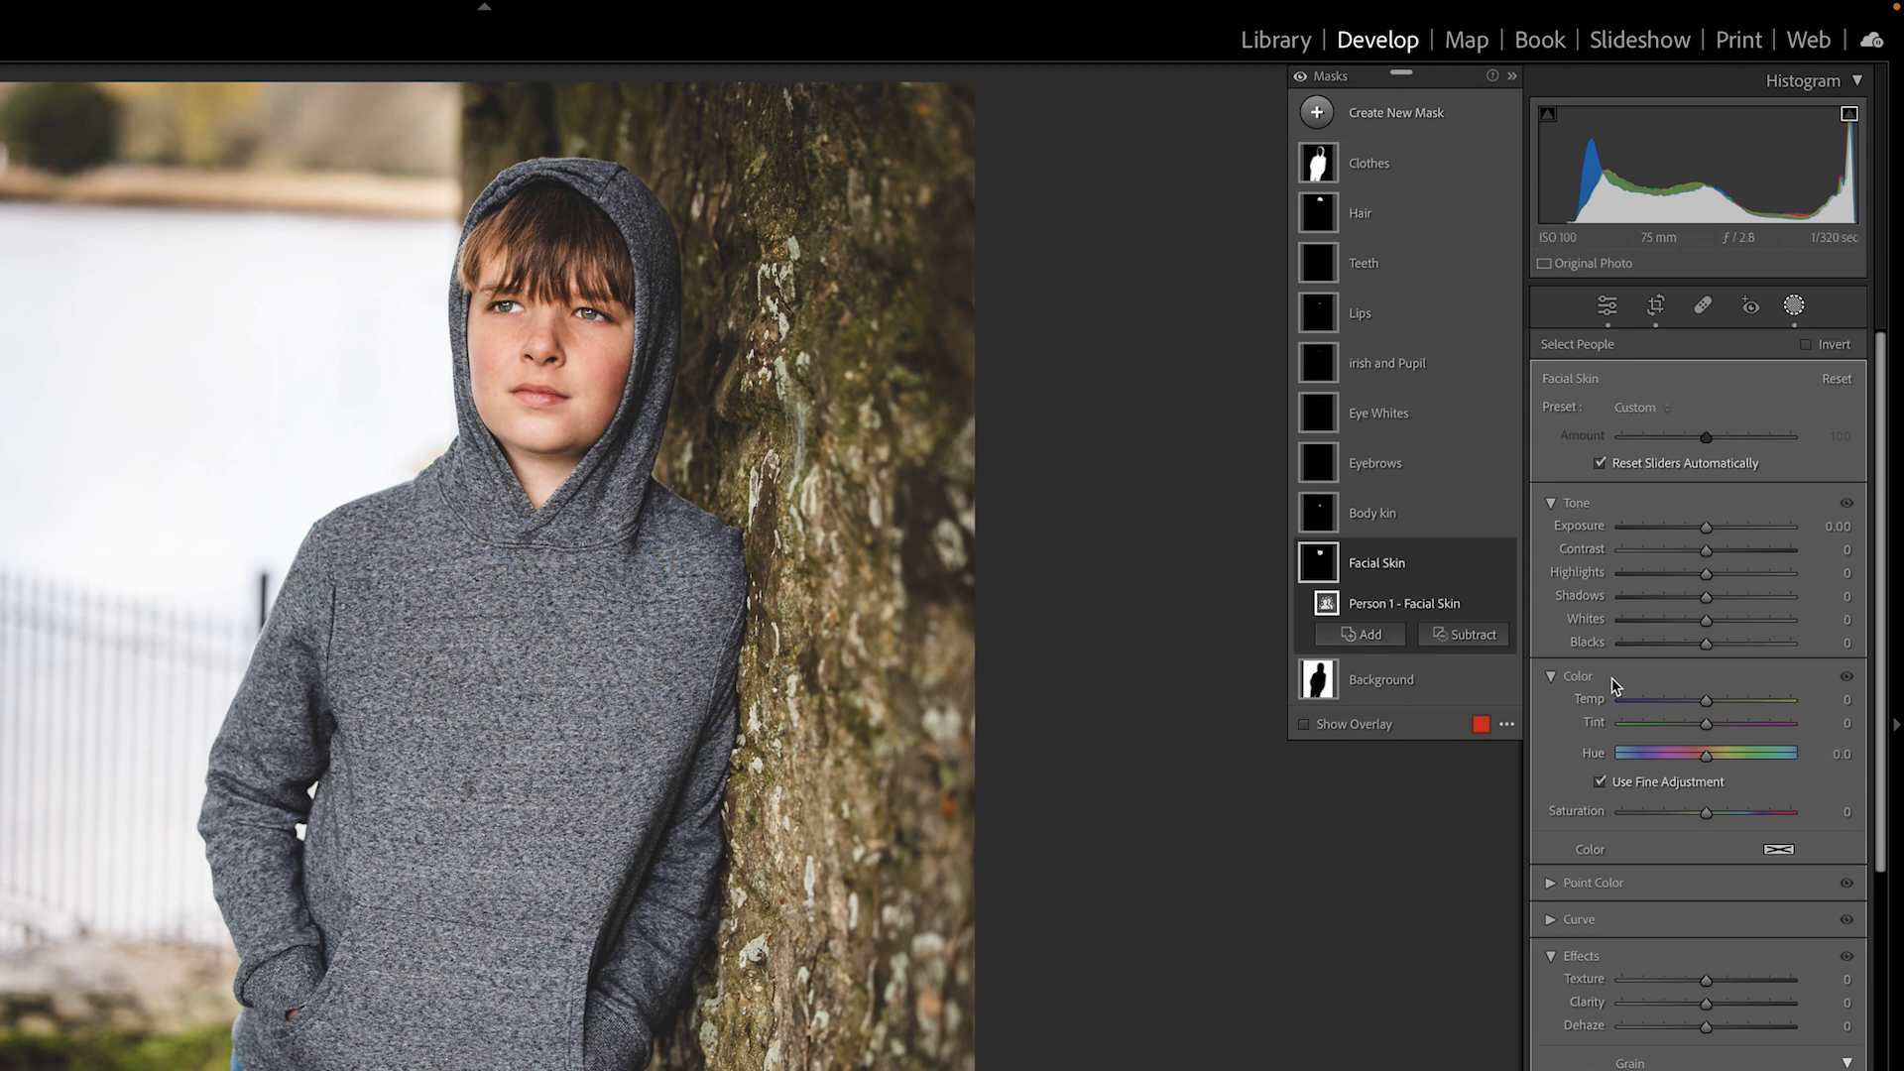
mouse_move(992, 5)
left_click_drag(1706, 1004, 1700, 980)
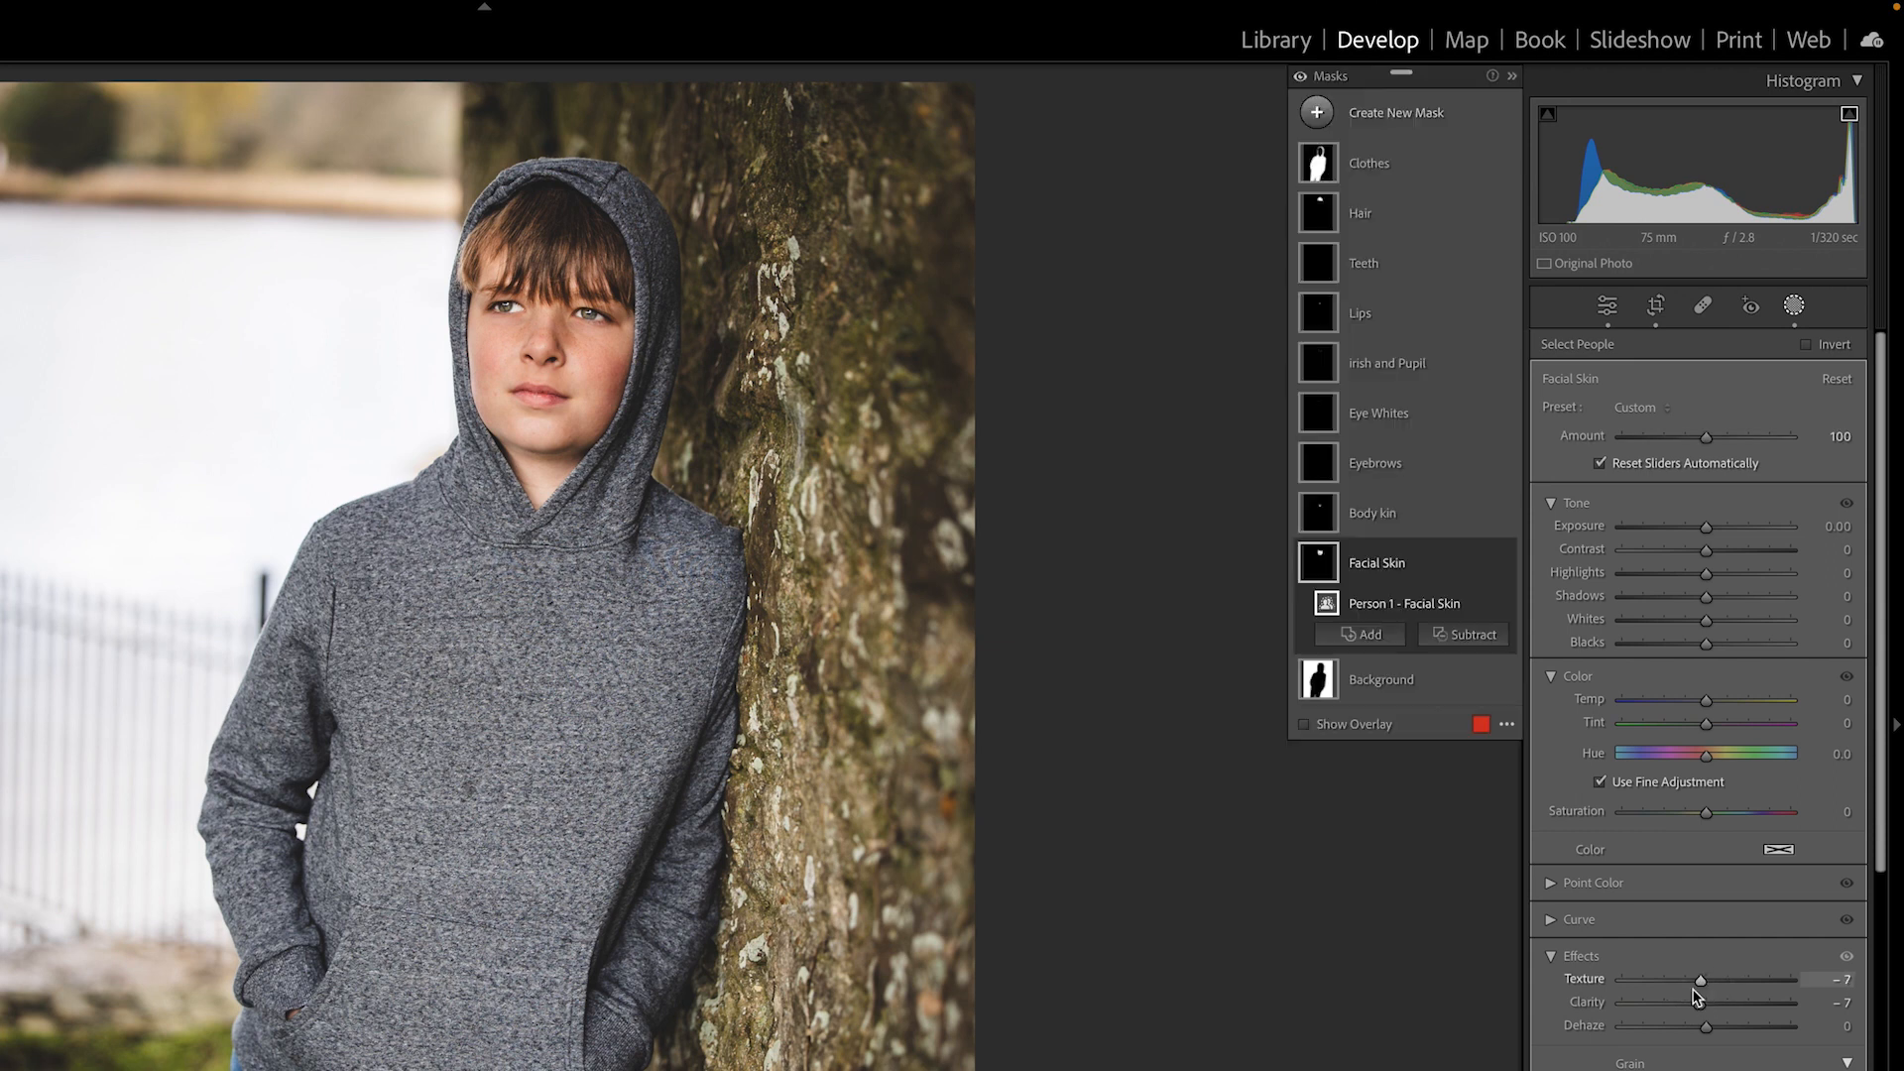
left_click_drag(1705, 813, 1698, 820)
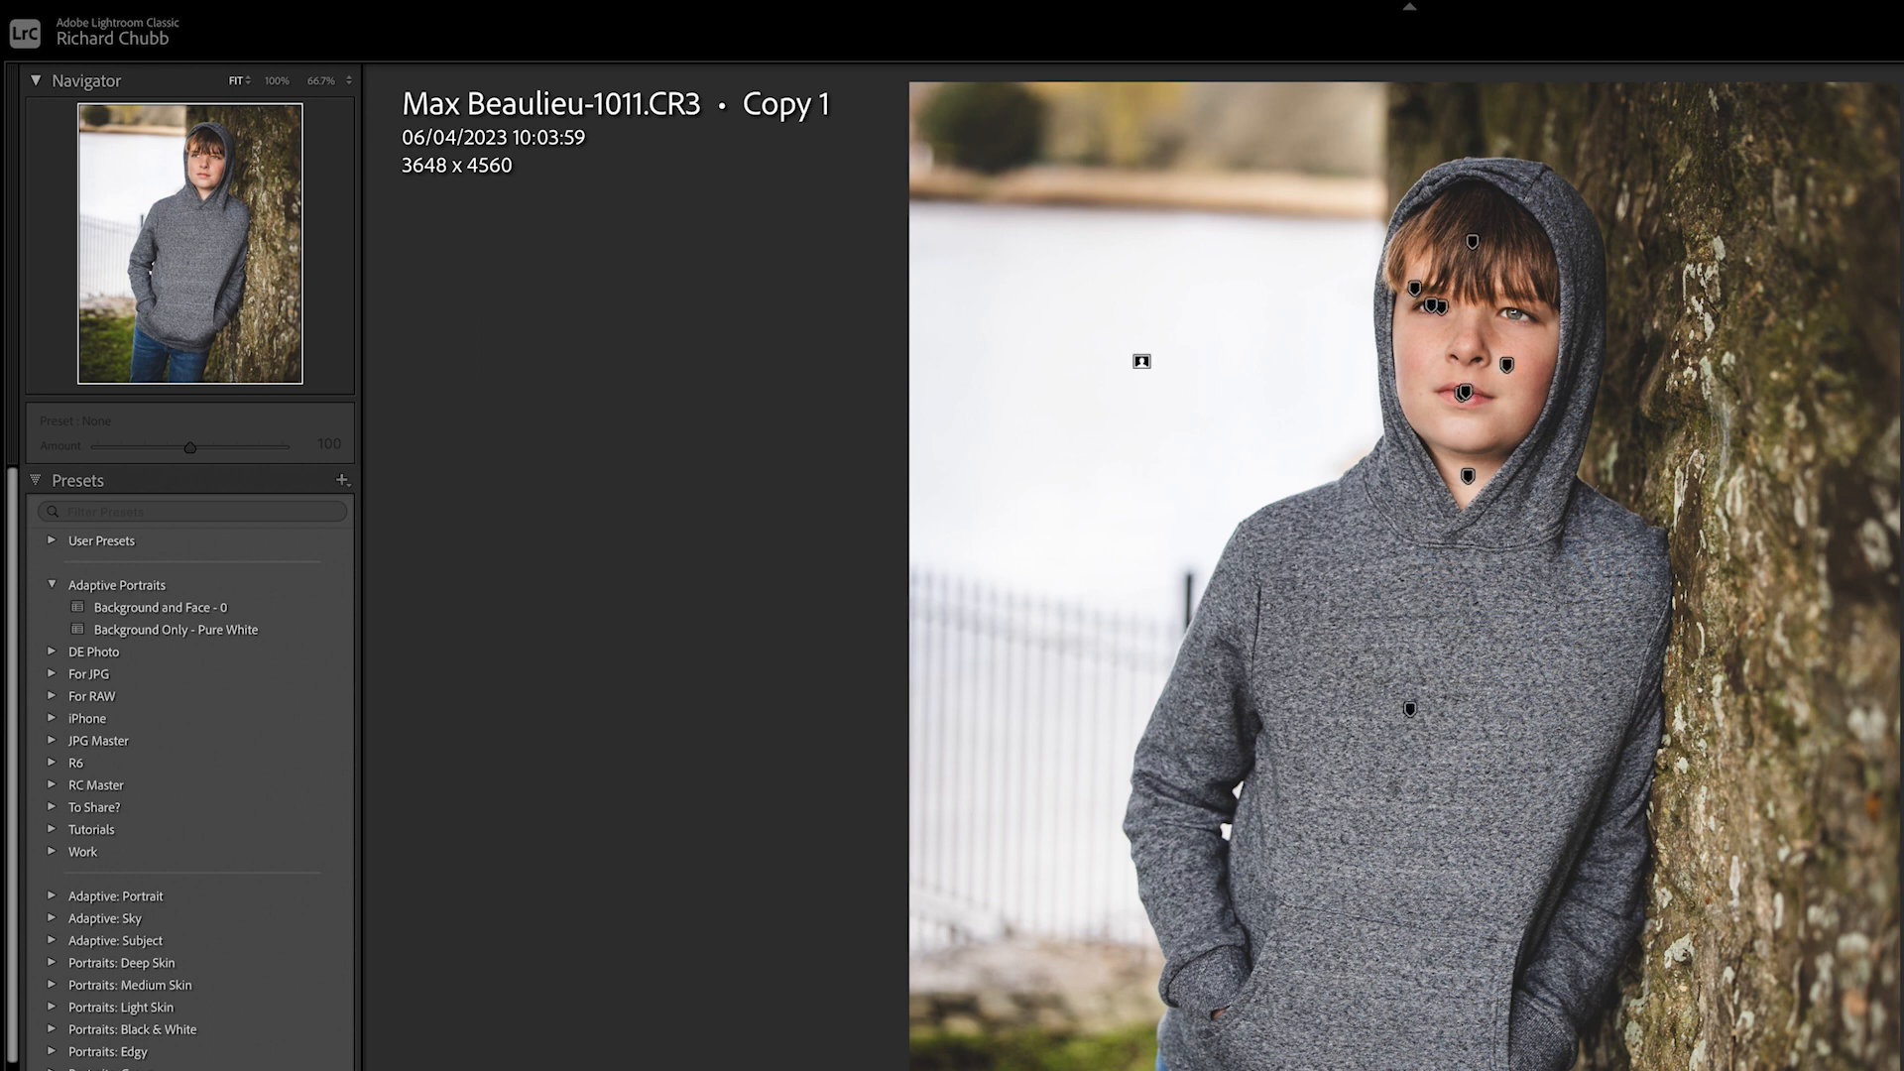
Save a develop preset named Background 0 - Face Minor in the Adaptive Portraits group, including only Masking with all masks
left_click(342, 481)
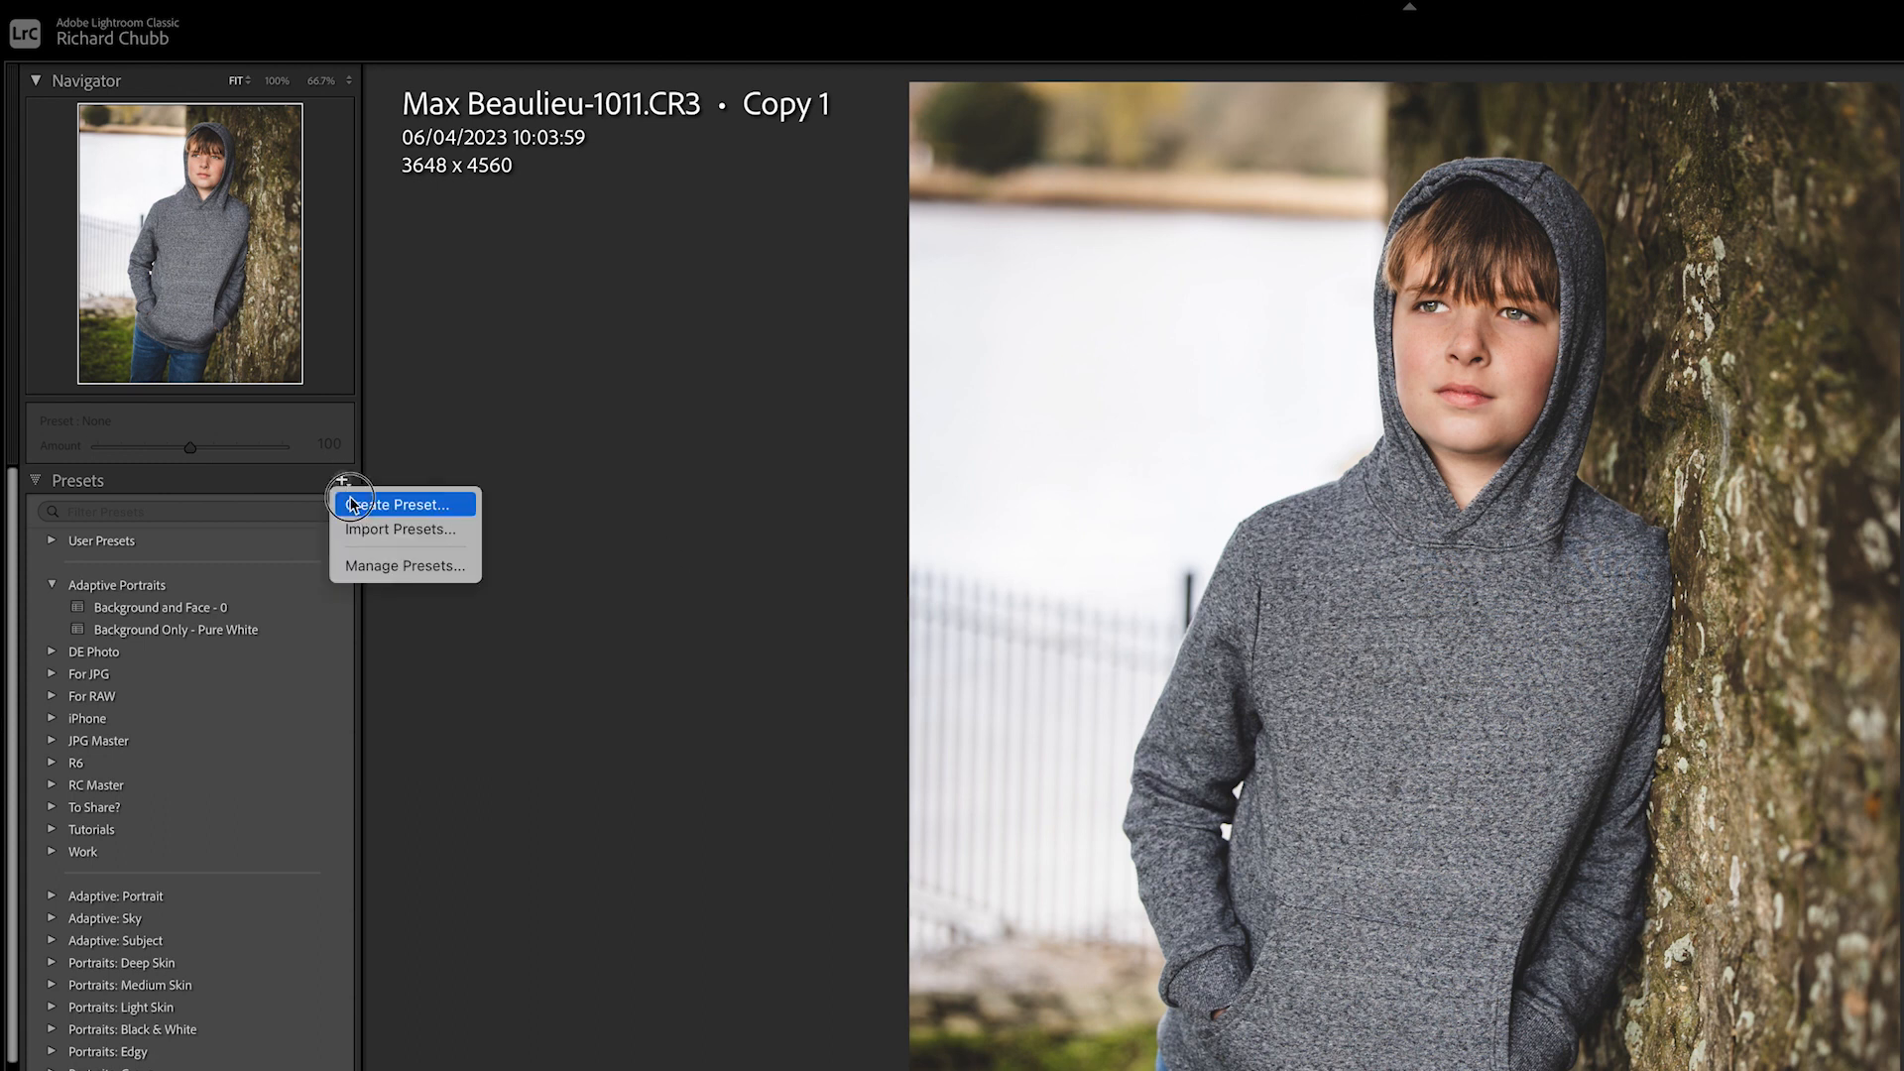
left_click(352, 504)
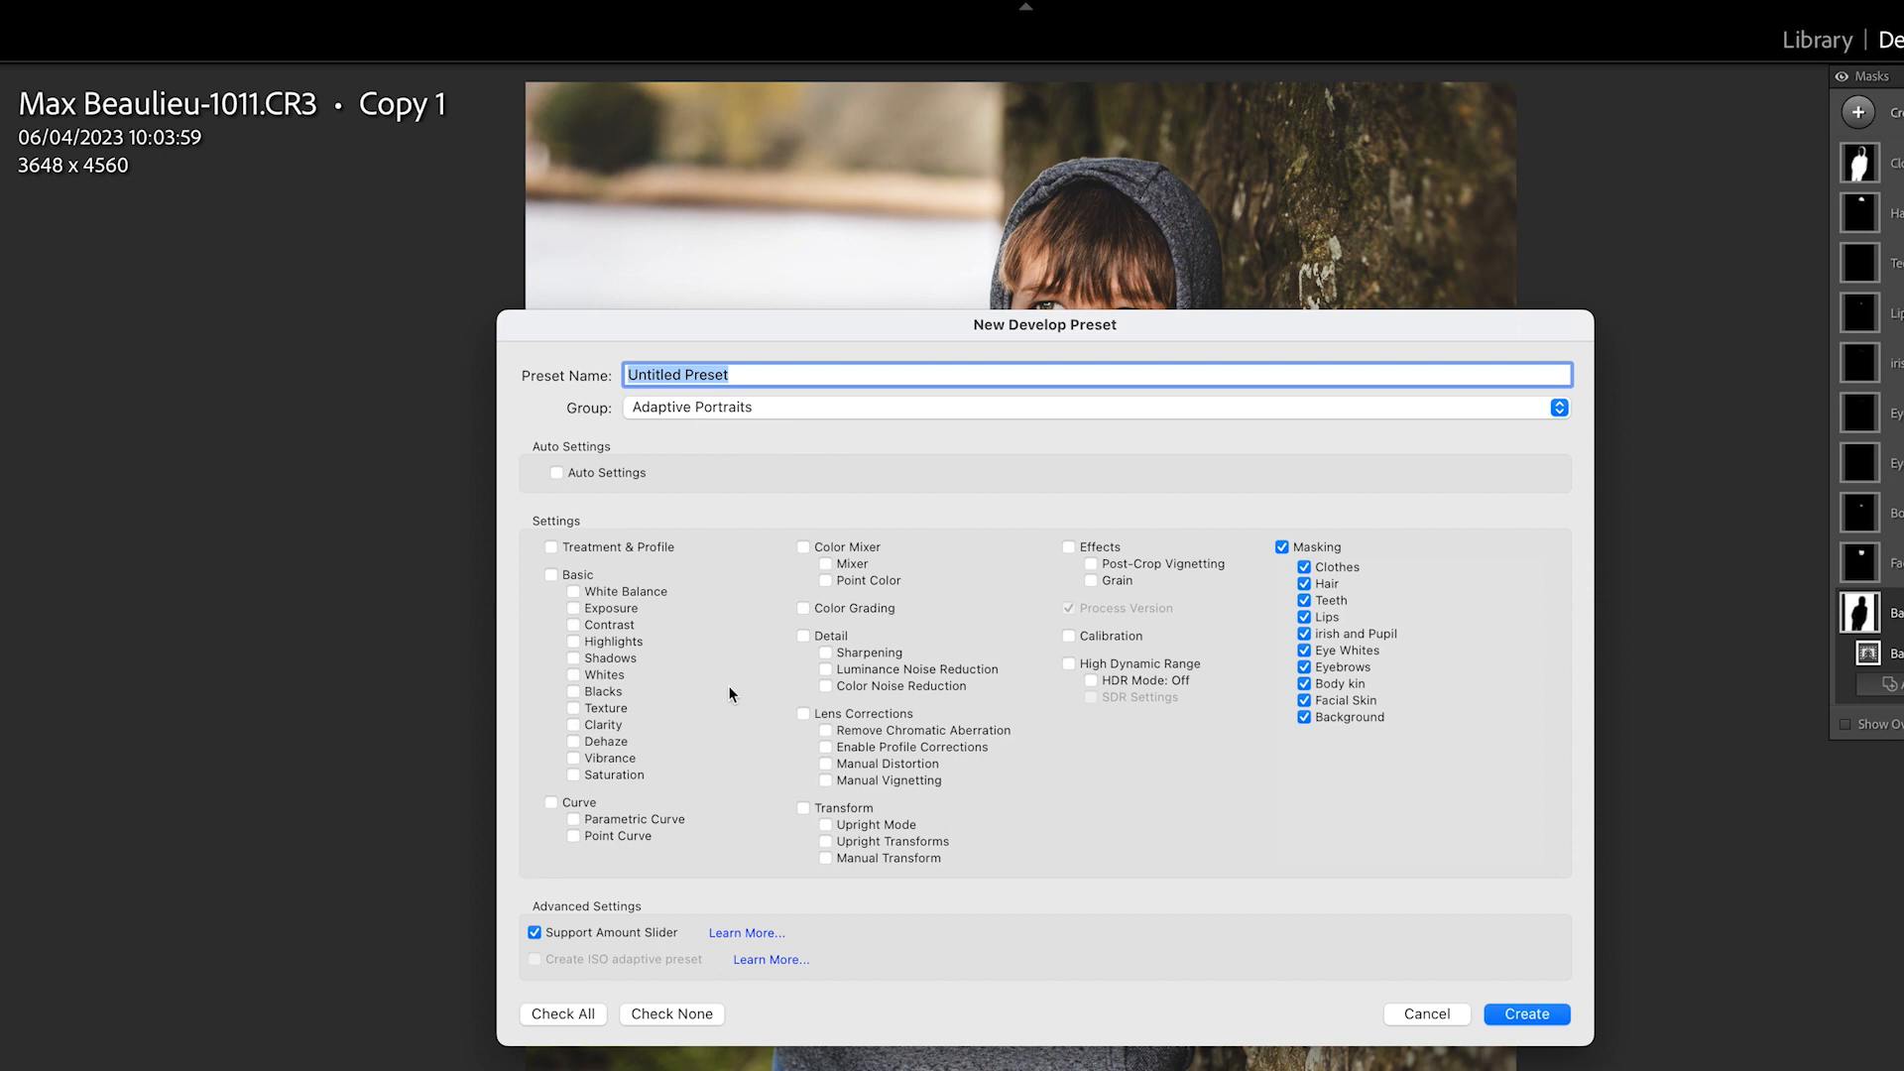
type("B")
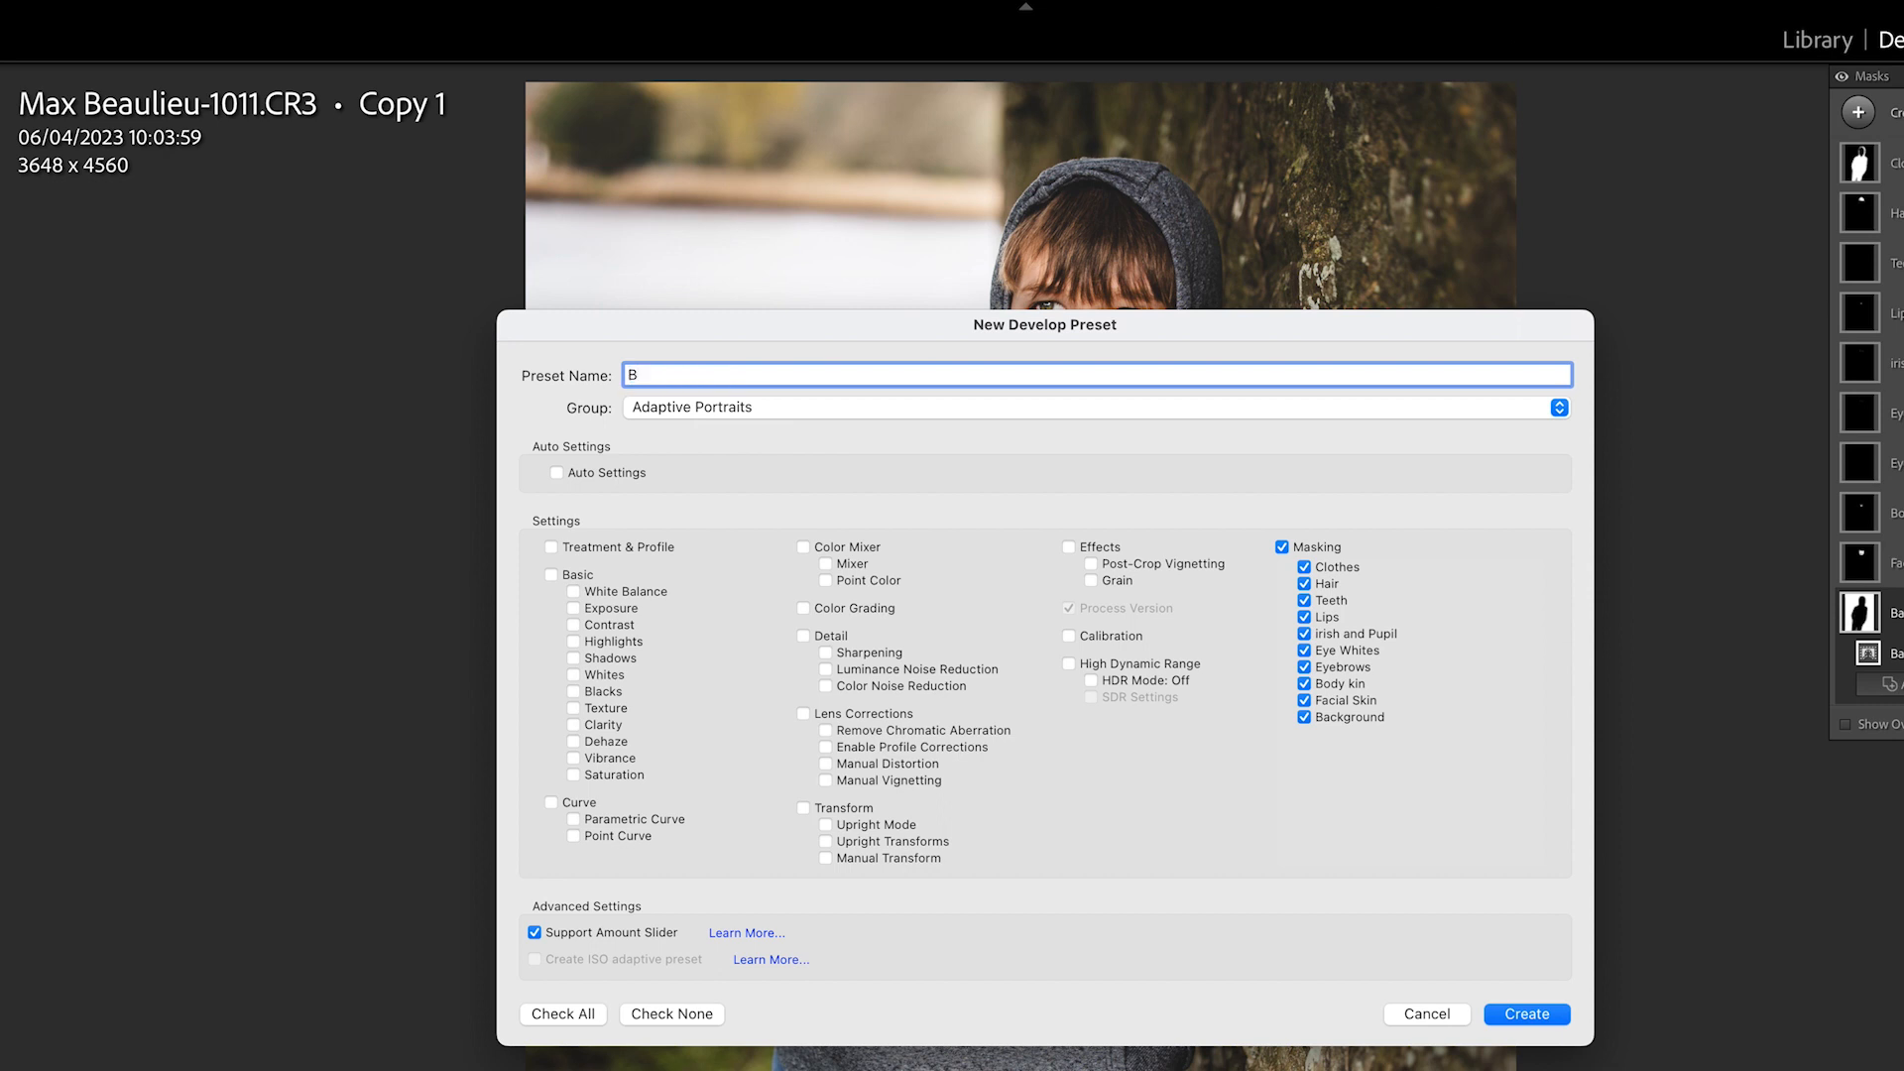
type("ackground 0 - Face Minor")
left_click(643, 1018)
left_click(1300, 546)
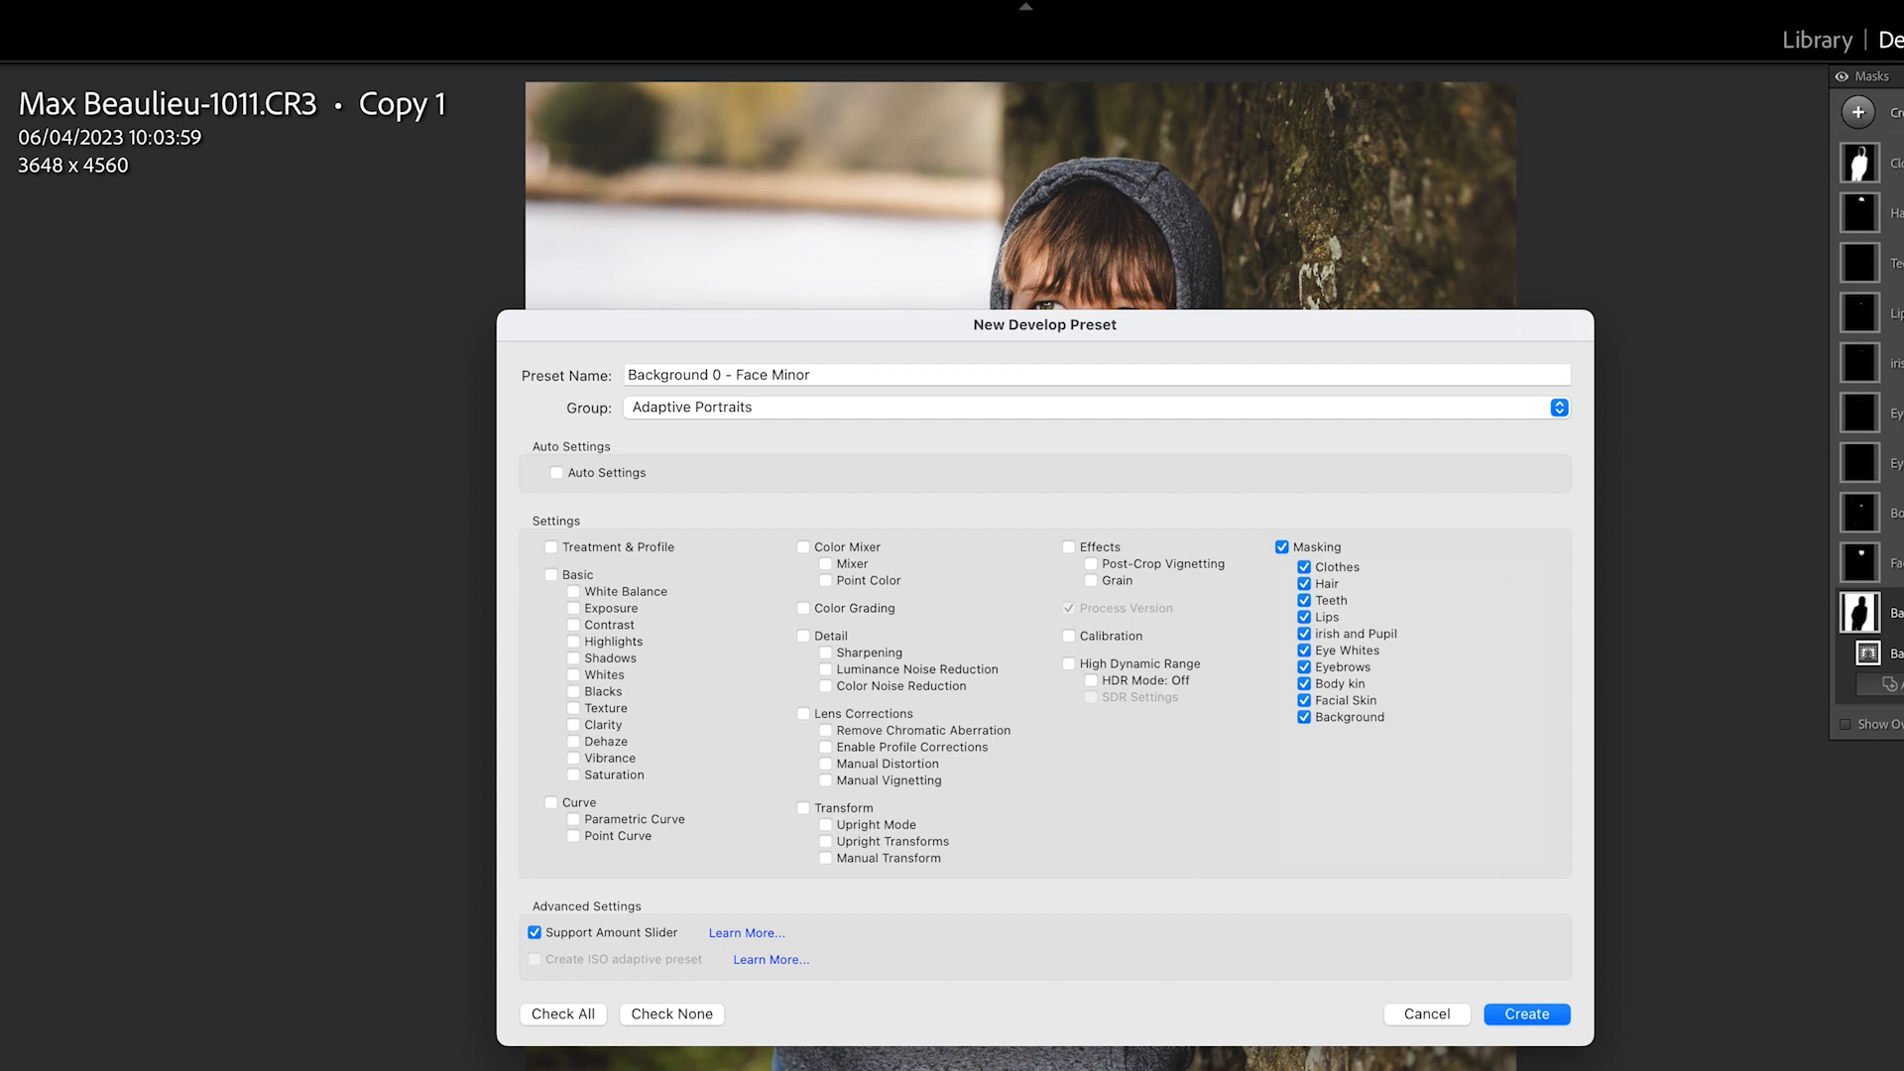
left_click(1537, 1017)
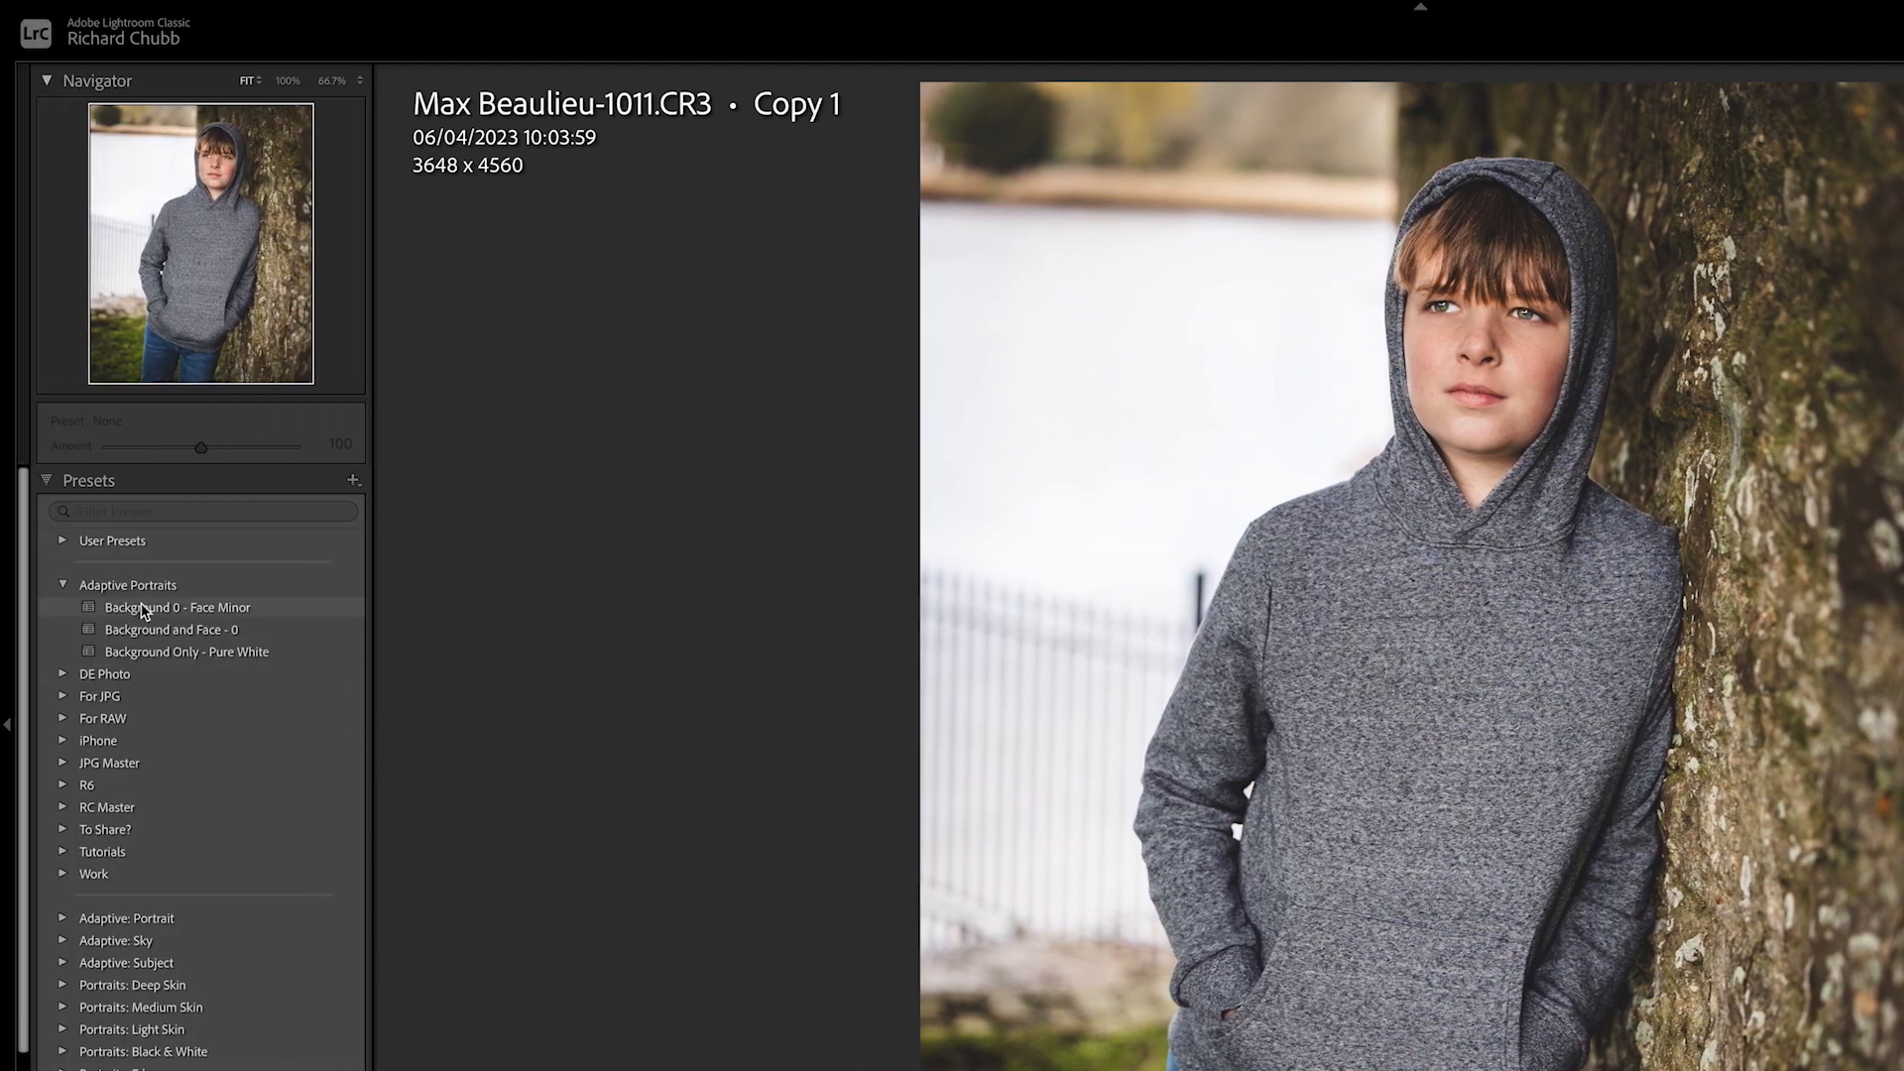
Apply the Background 0 - Face Minor preset to the hooded boy's photo and to the bearded man's portrait
left_click(234, 608)
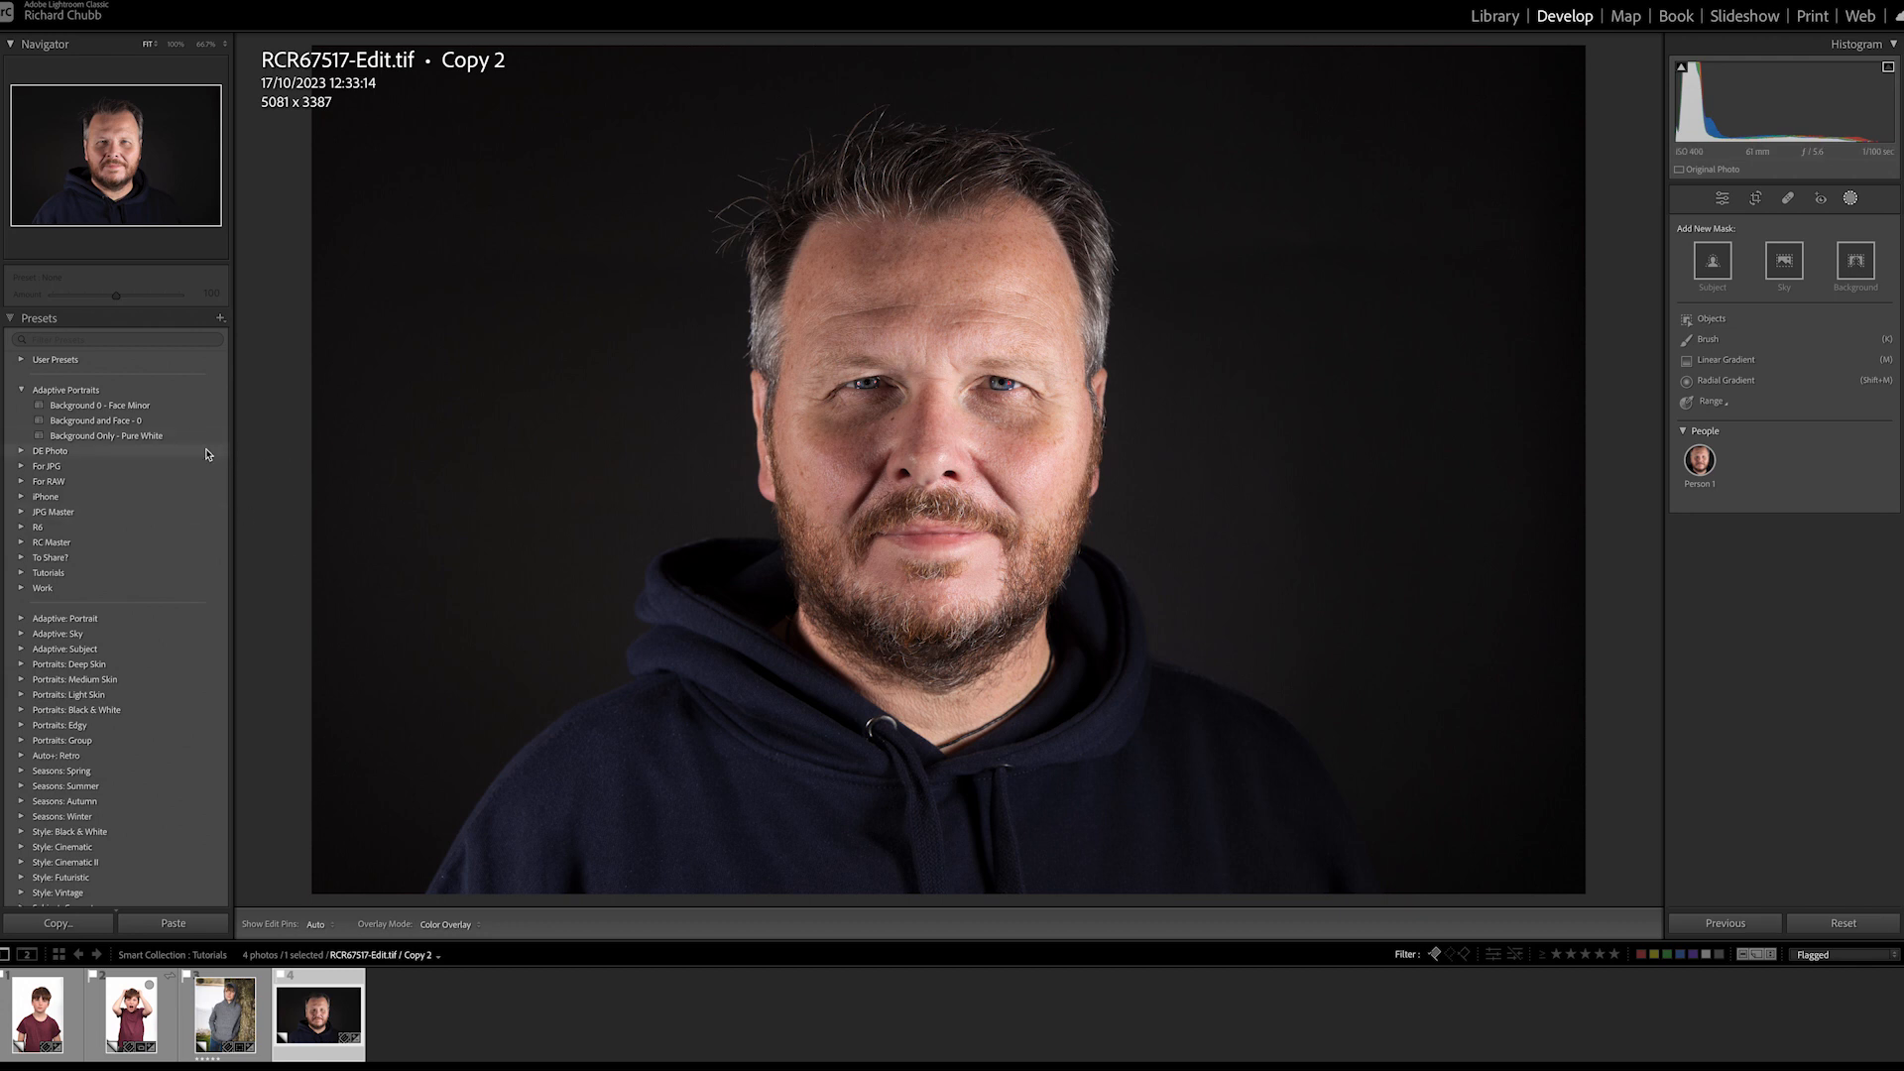
left_click(128, 407)
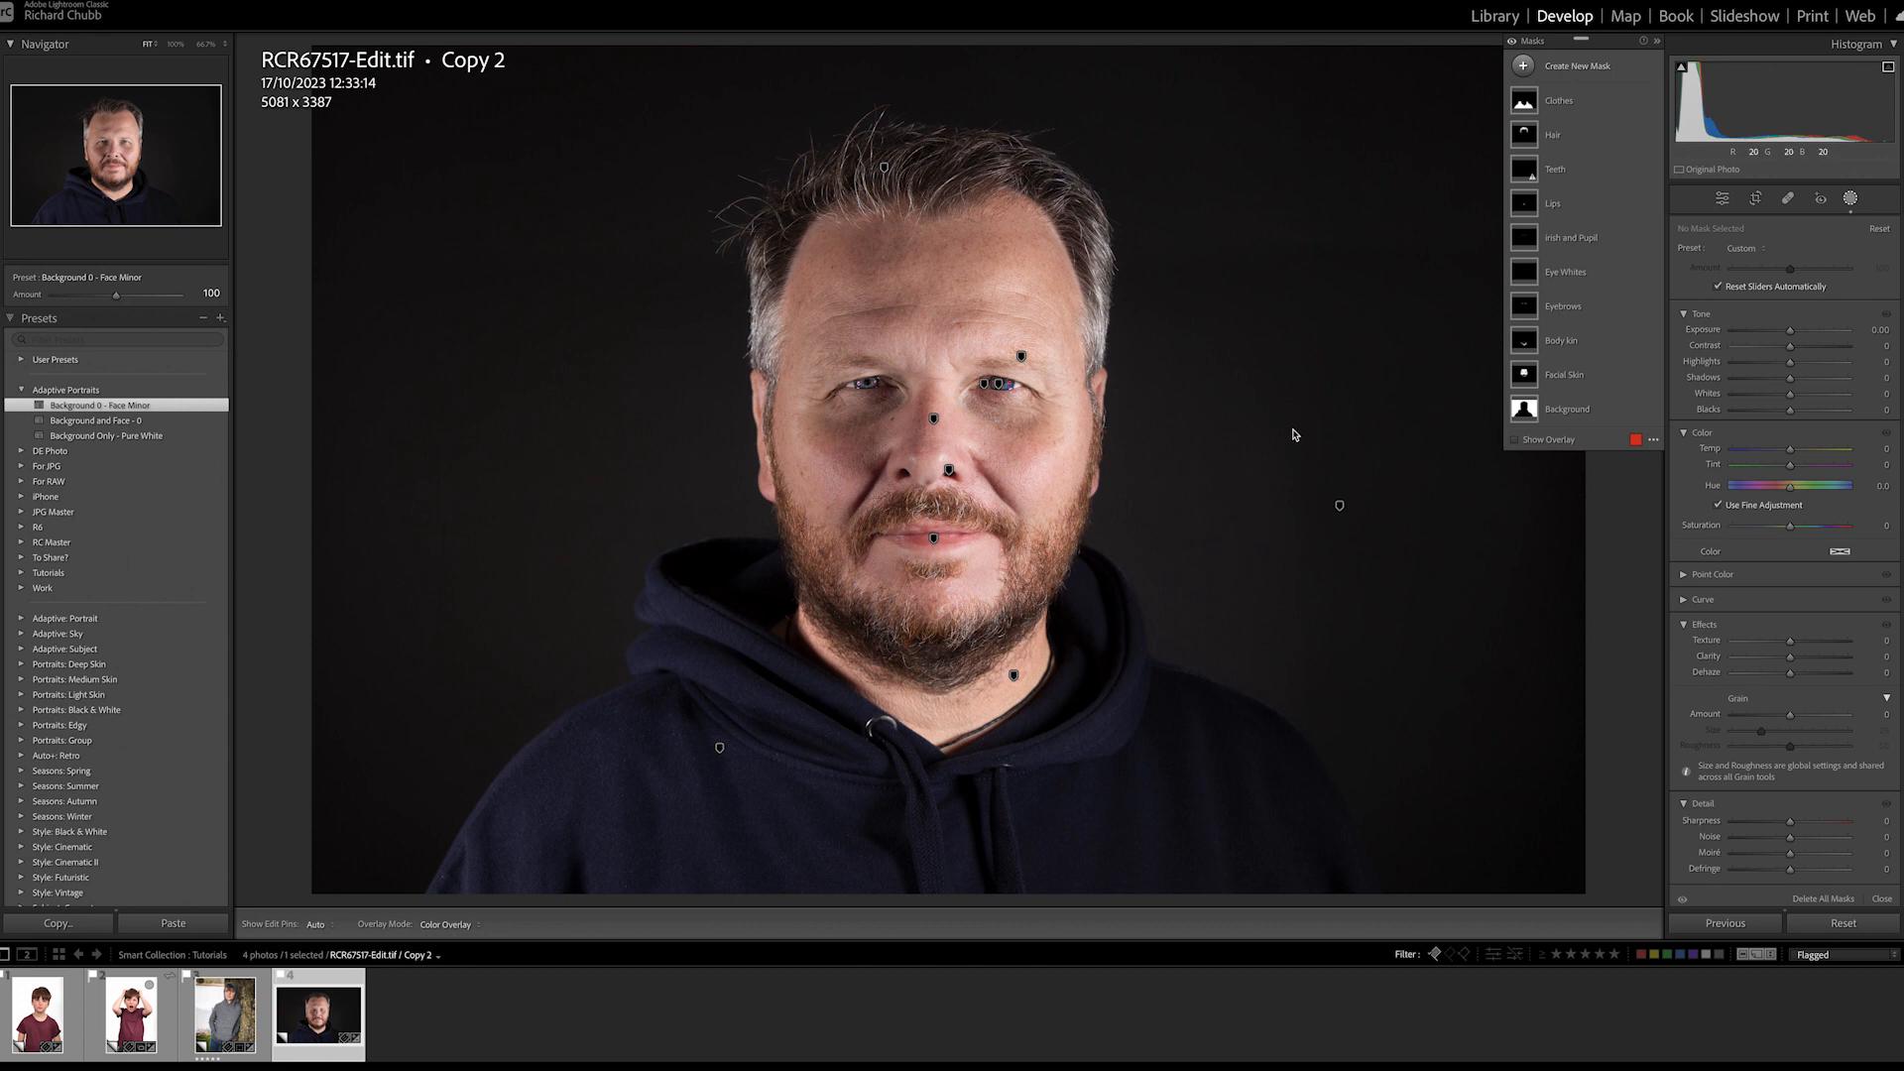
Compare the man's portrait with all masks repeatedly switched off and on to judge the preset's effect
left_click(1511, 43)
left_click(1512, 43)
left_click(1512, 42)
left_click(1511, 43)
left_click(1512, 43)
left_click(1511, 43)
left_click(1511, 43)
left_click(1513, 43)
left_click(1513, 42)
left_click(1513, 42)
left_click(1512, 42)
Set the body skin mask's Exposure to 0.23 and Shadows to 18 on the man's portrait
left_click(1571, 376)
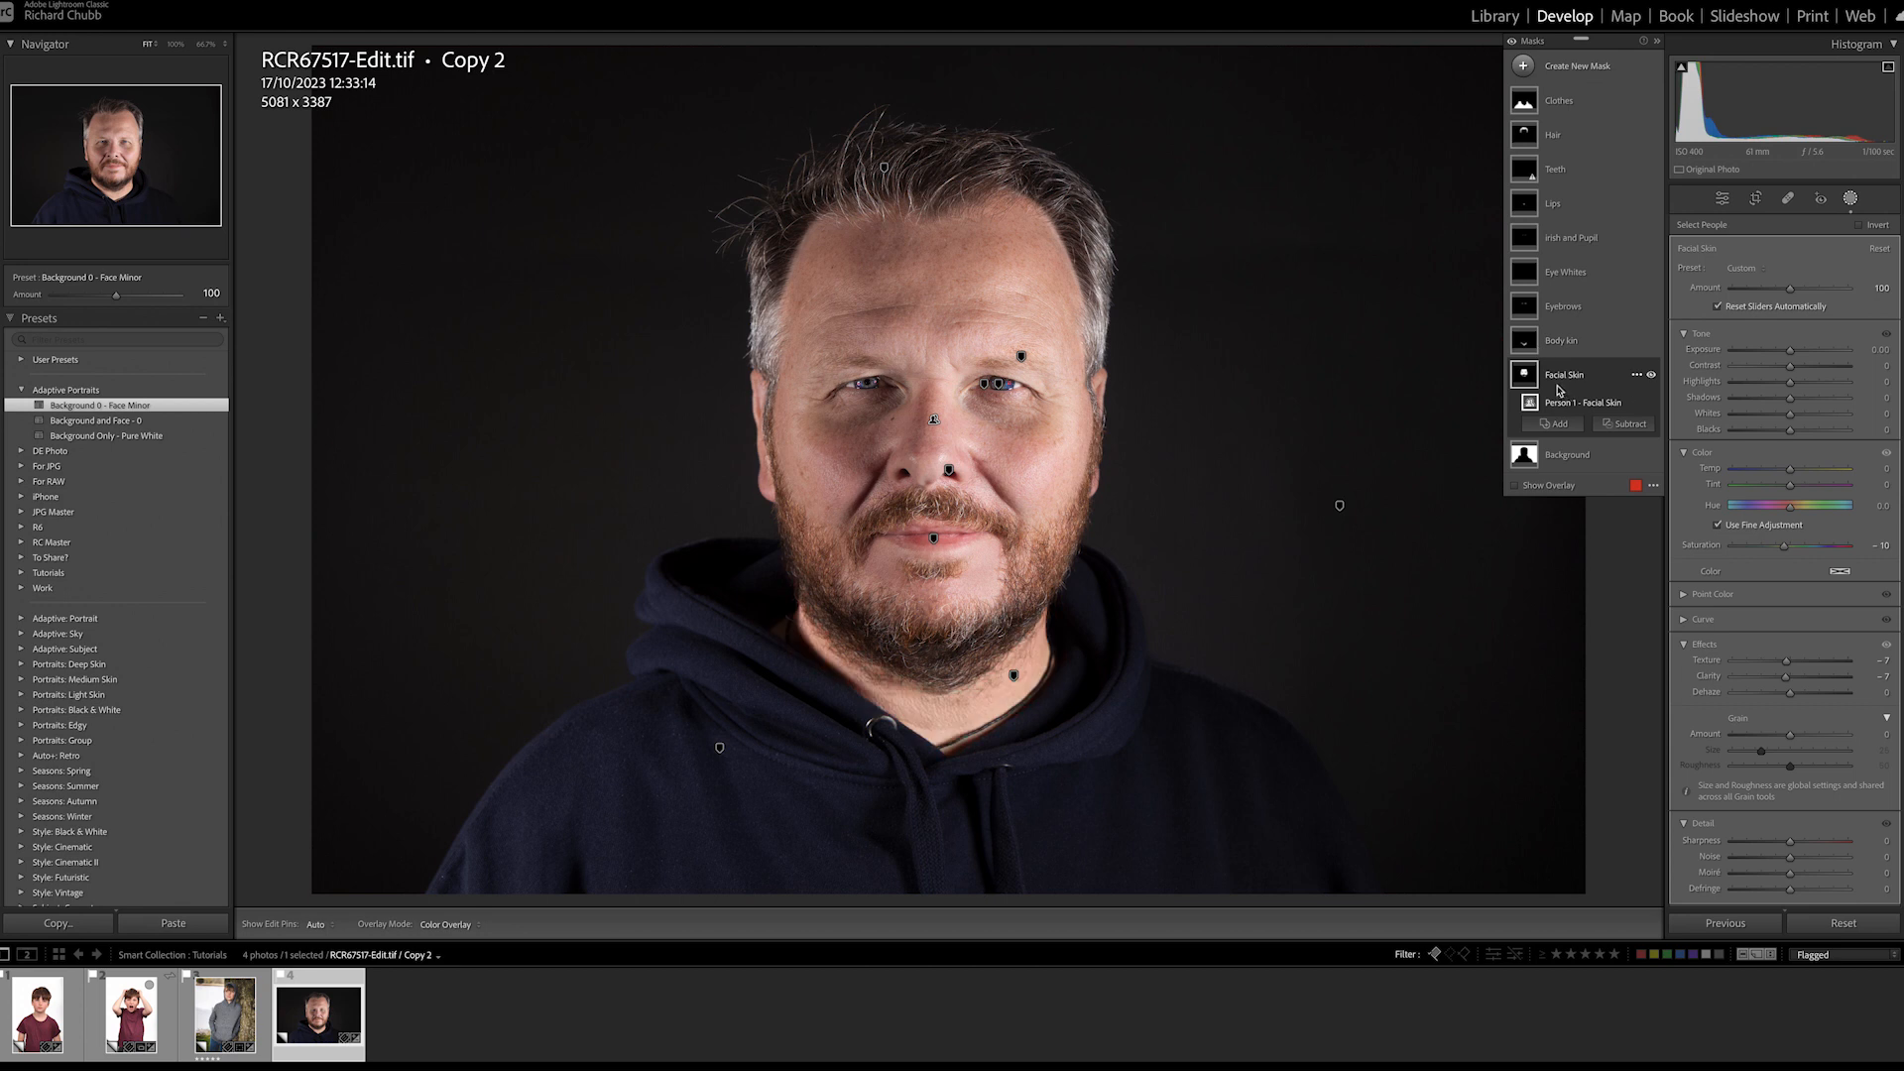
left_click(1564, 344)
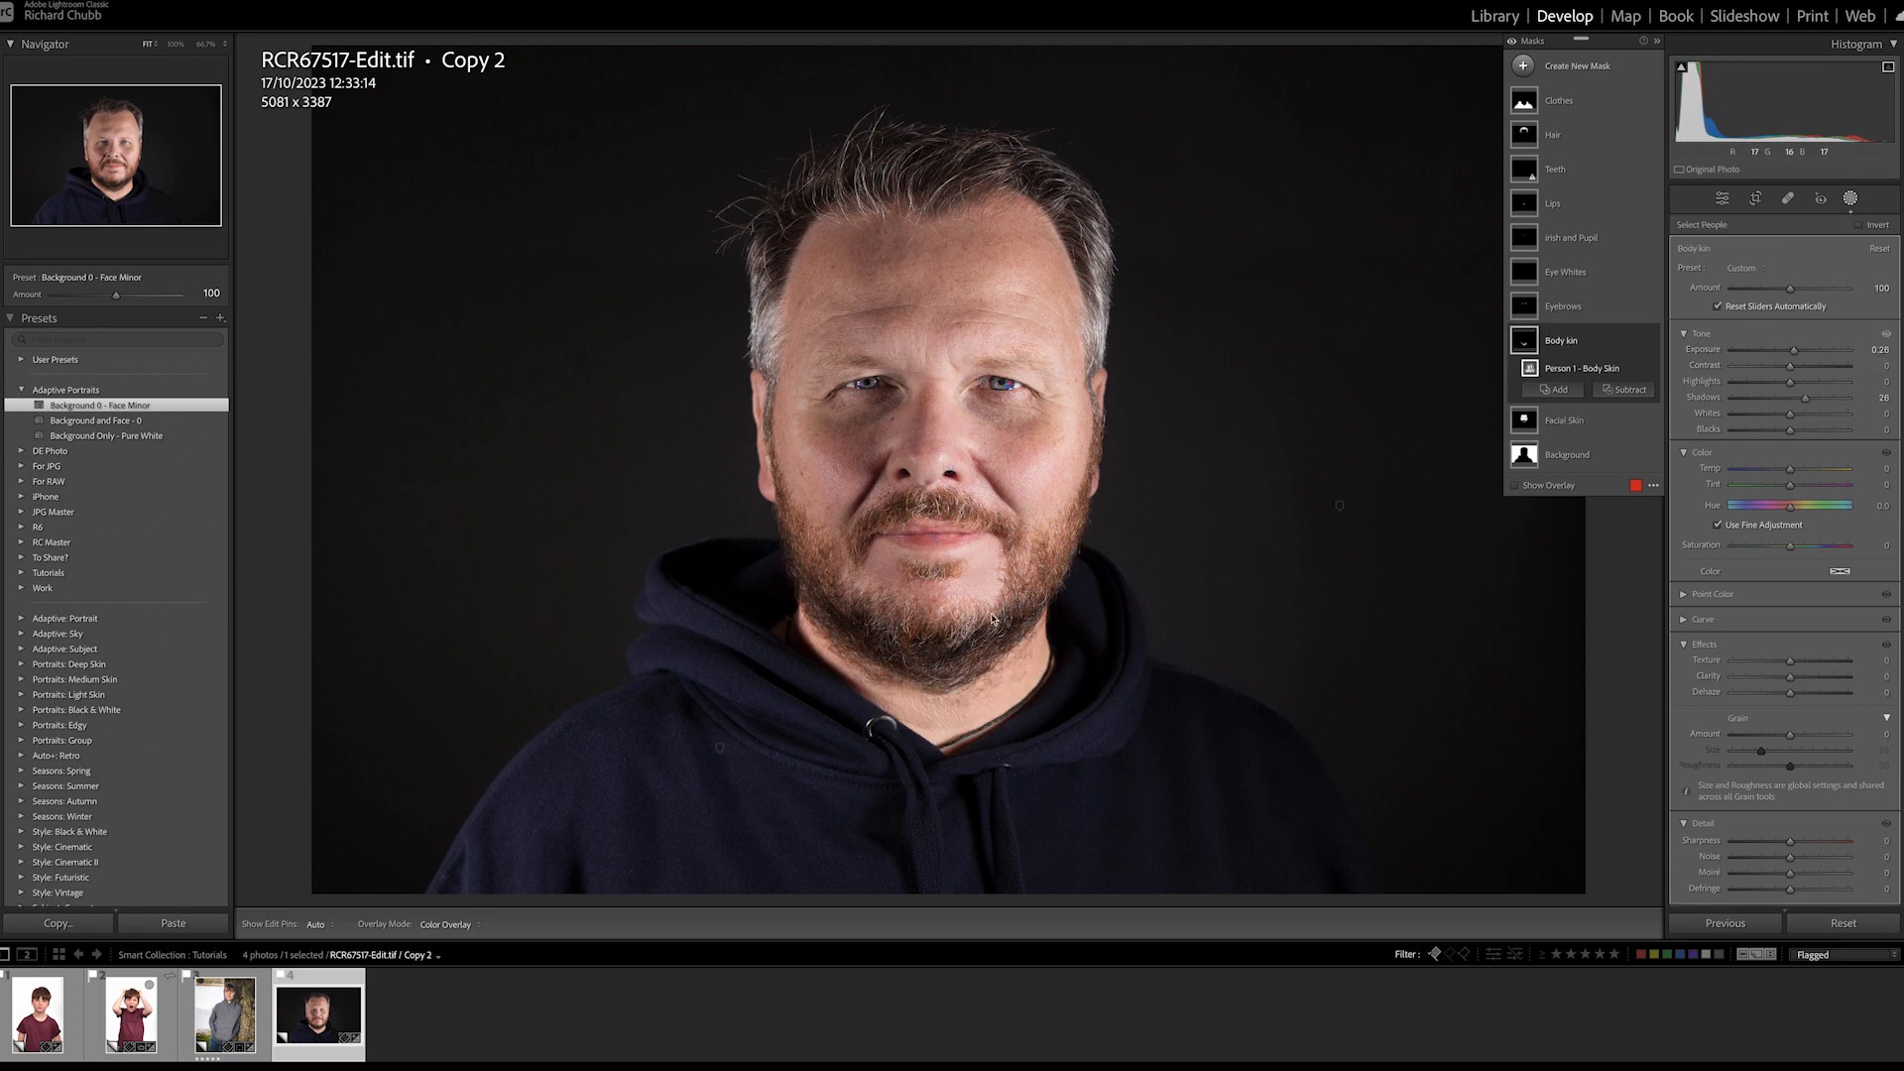
mouse_move(994, 697)
left_click(1795, 351)
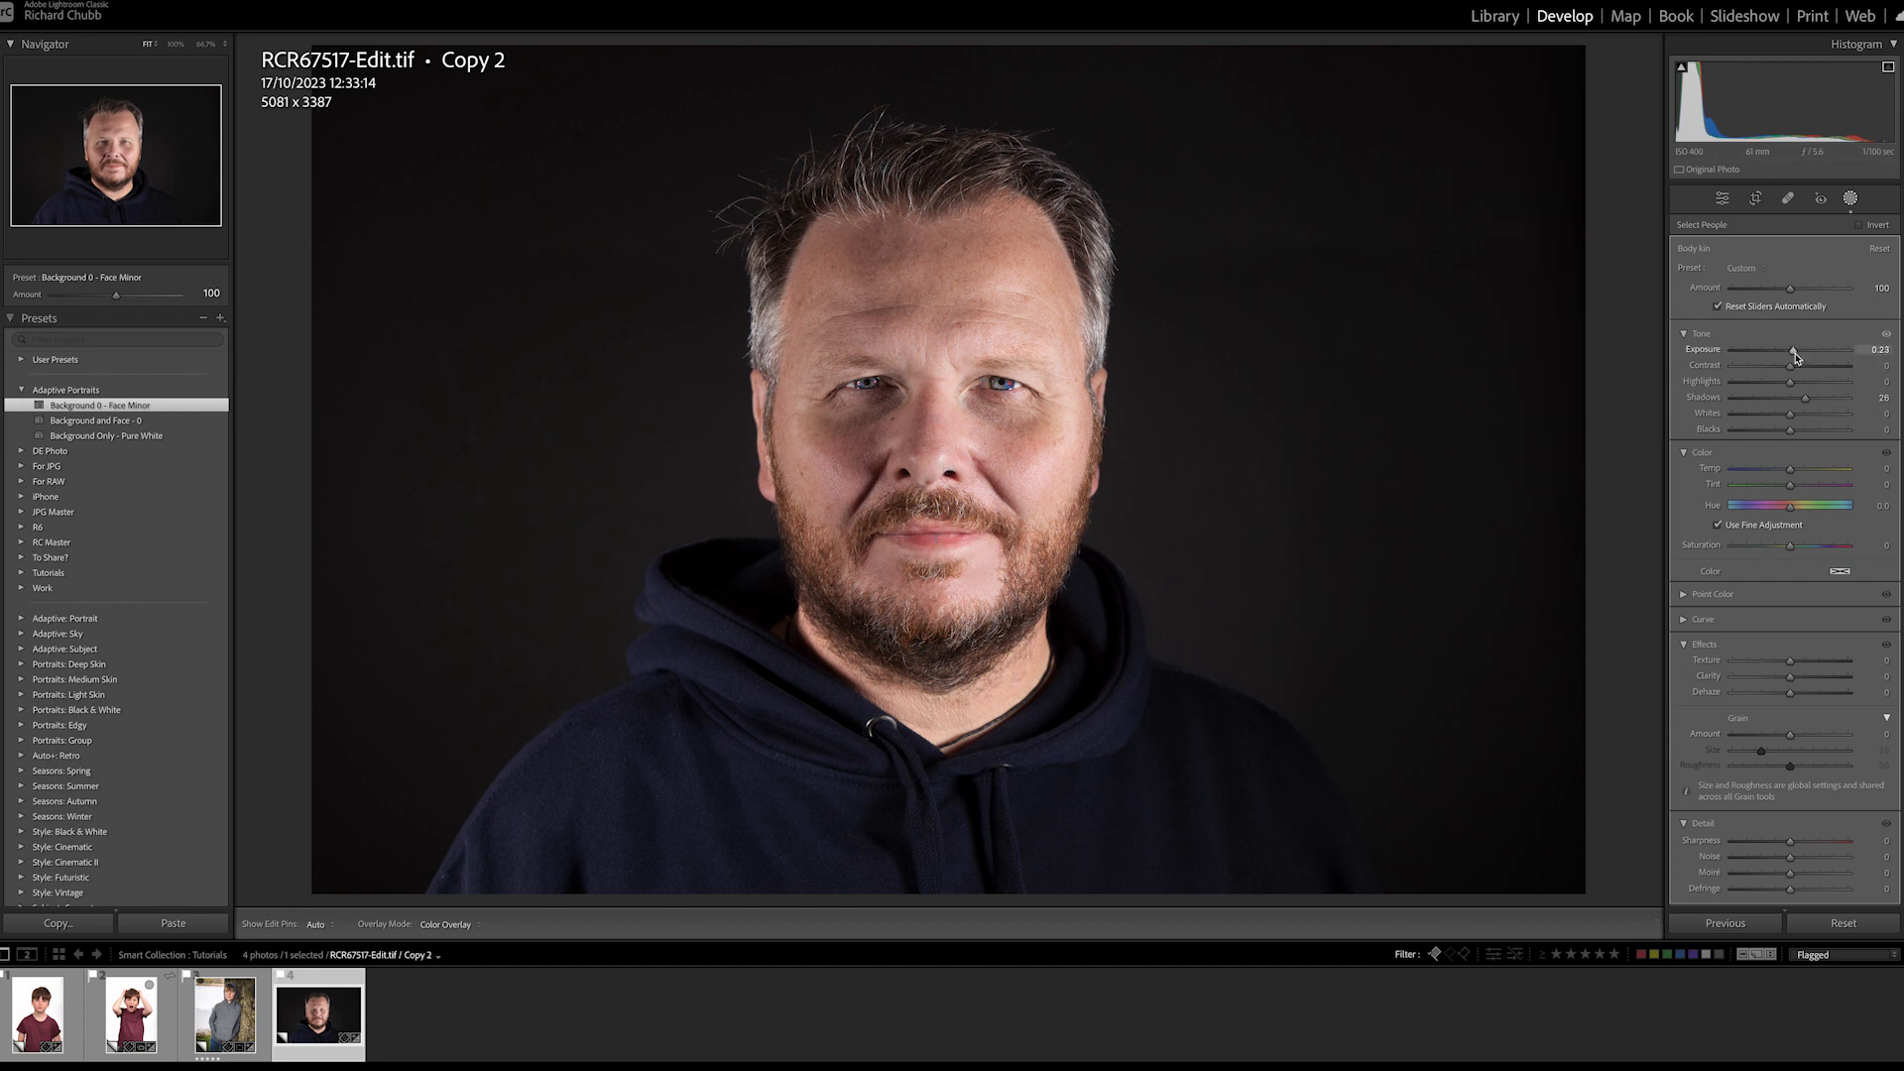
left_click_drag(1807, 403, 1790, 381)
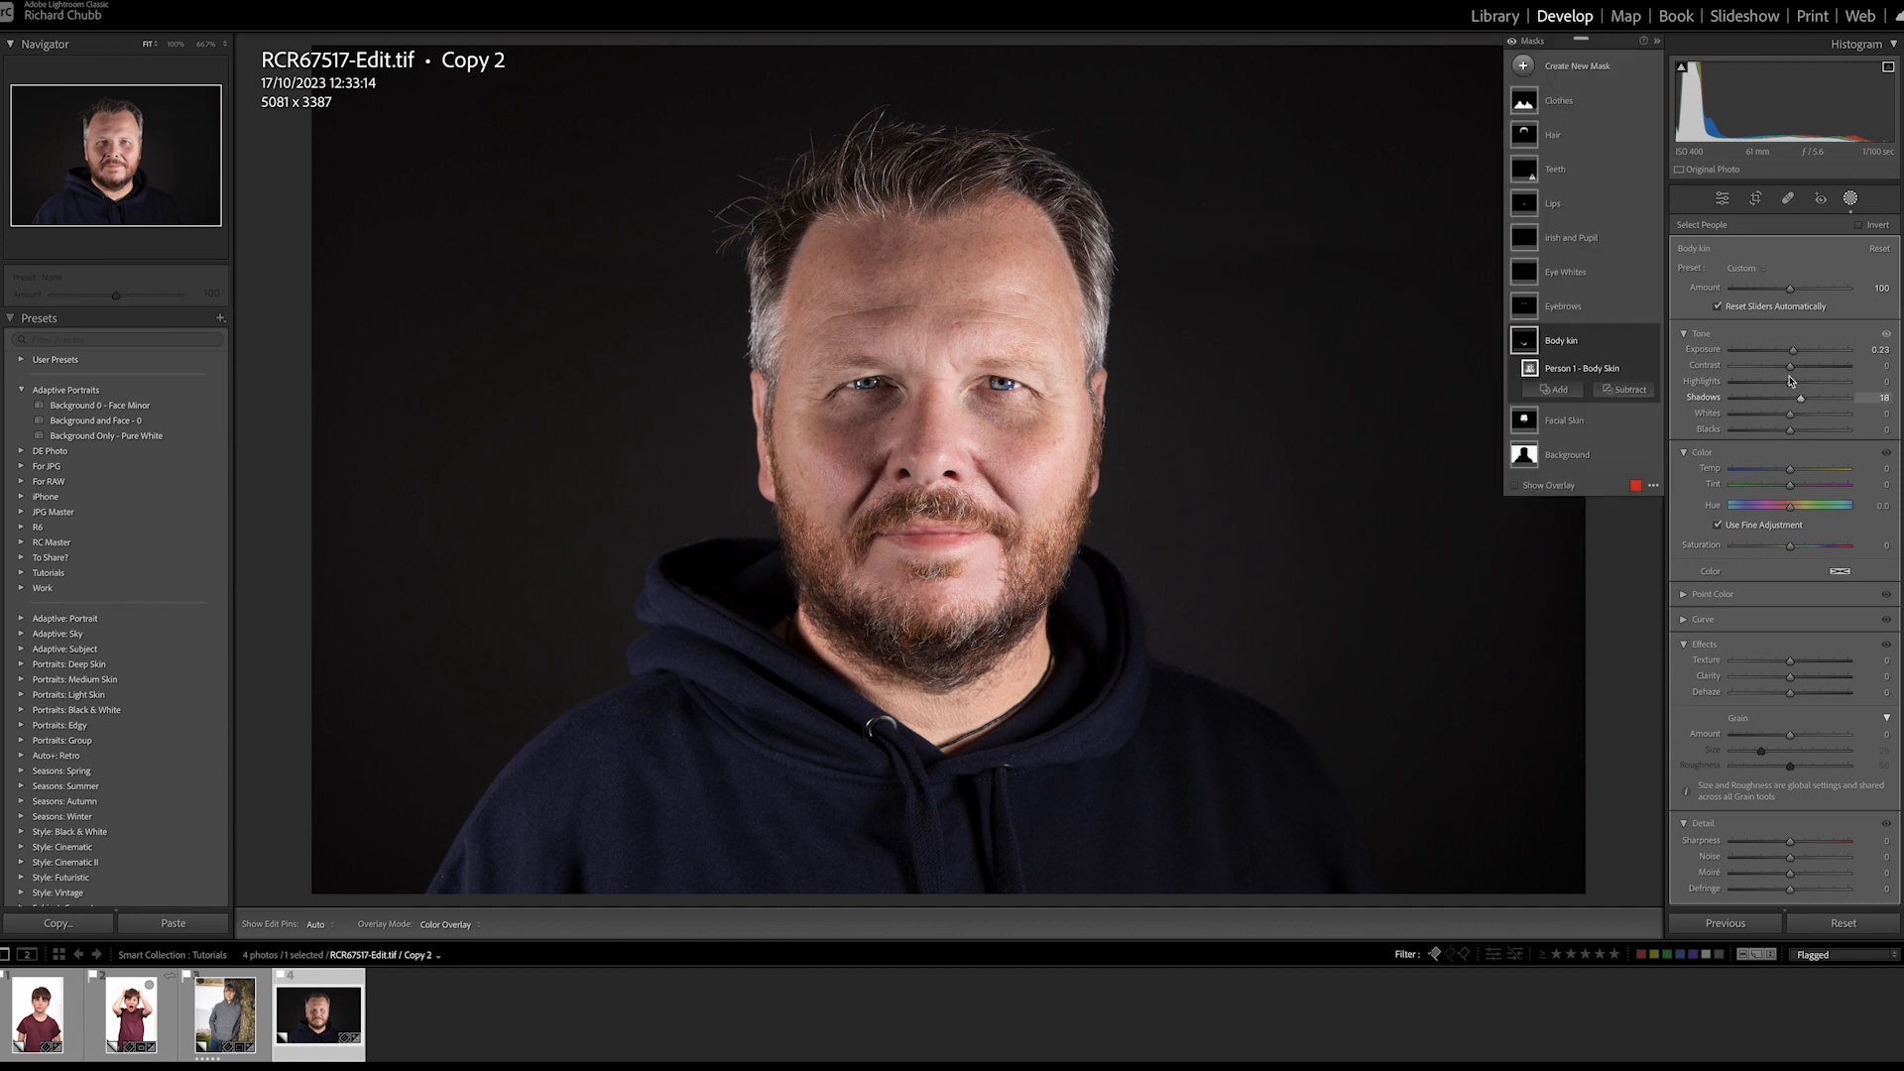
Set the Facial Skin mask's Clarity to -28, and the Hair mask's Exposure to 0.24 and Shadows to -3
left_click(1565, 420)
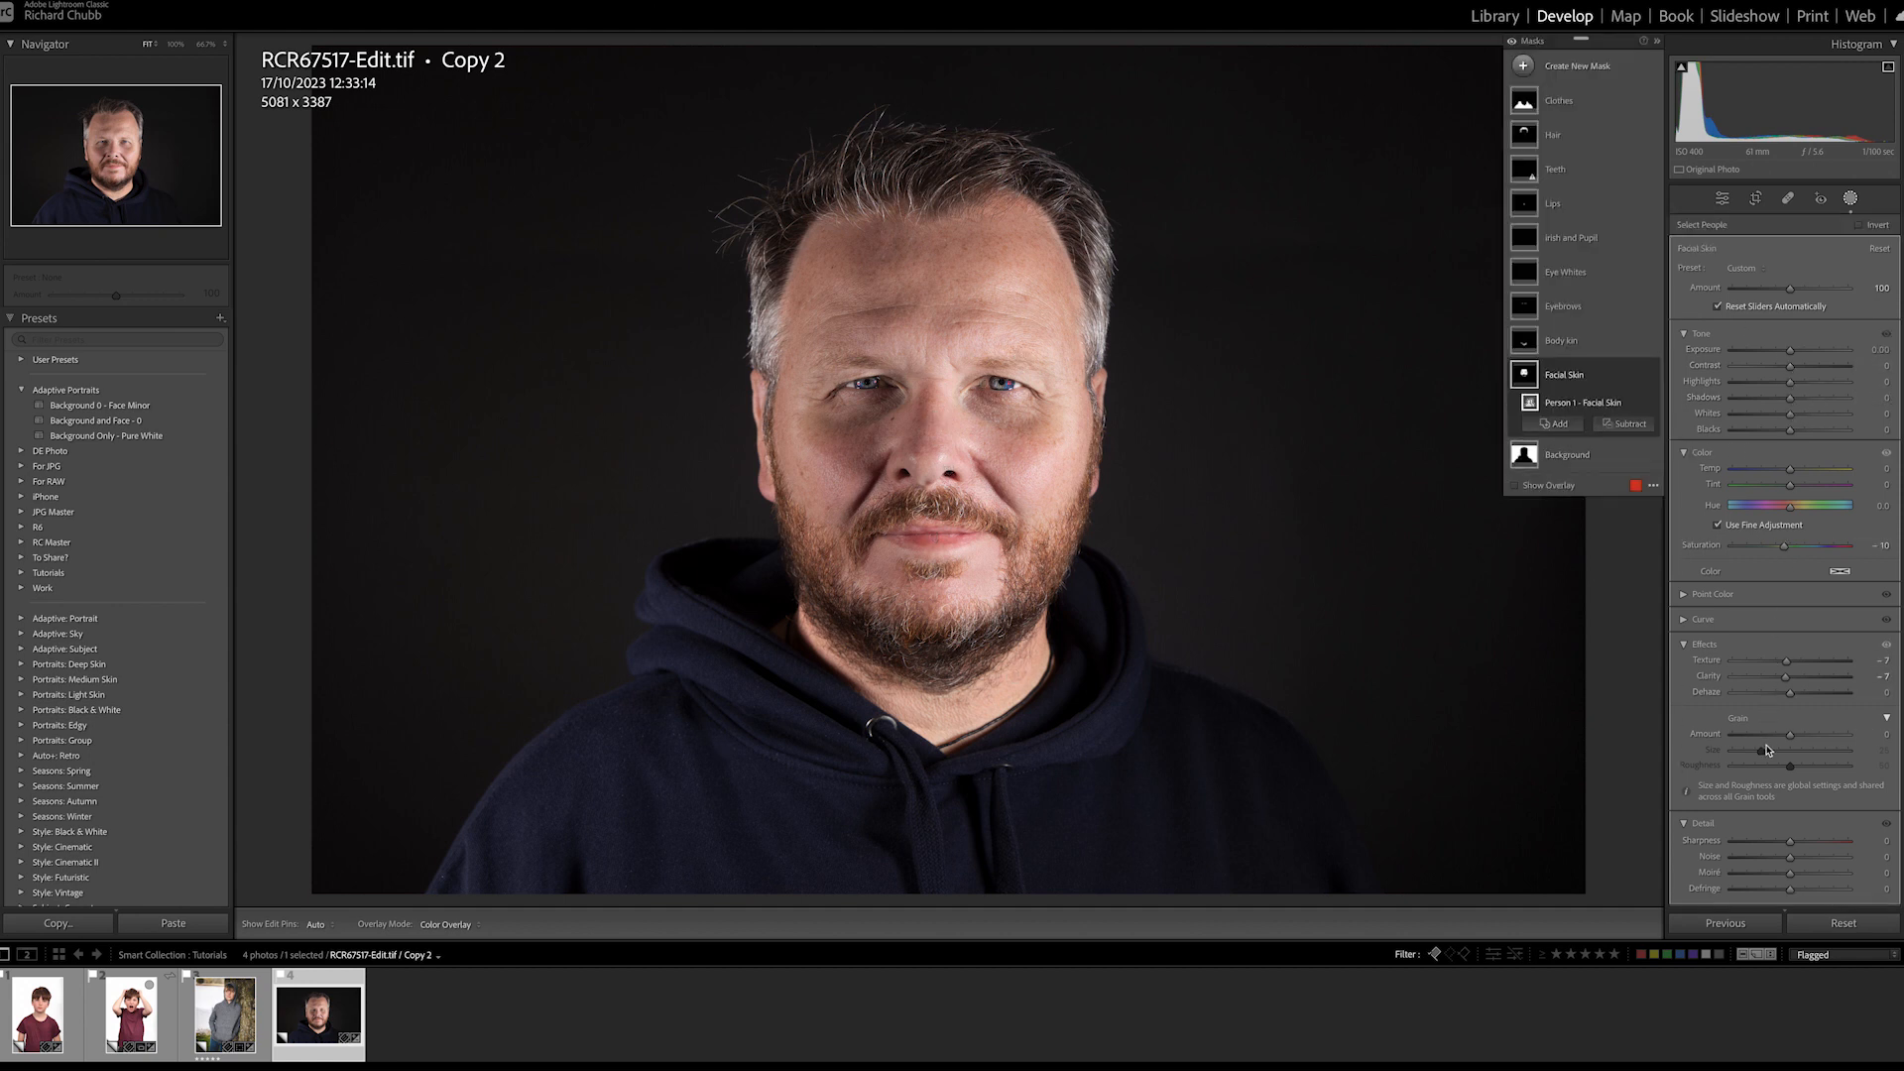
mouse_move(1785, 680)
left_mouse_down()
mouse_move(1699, 684)
mouse_move(1773, 674)
left_mouse_up()
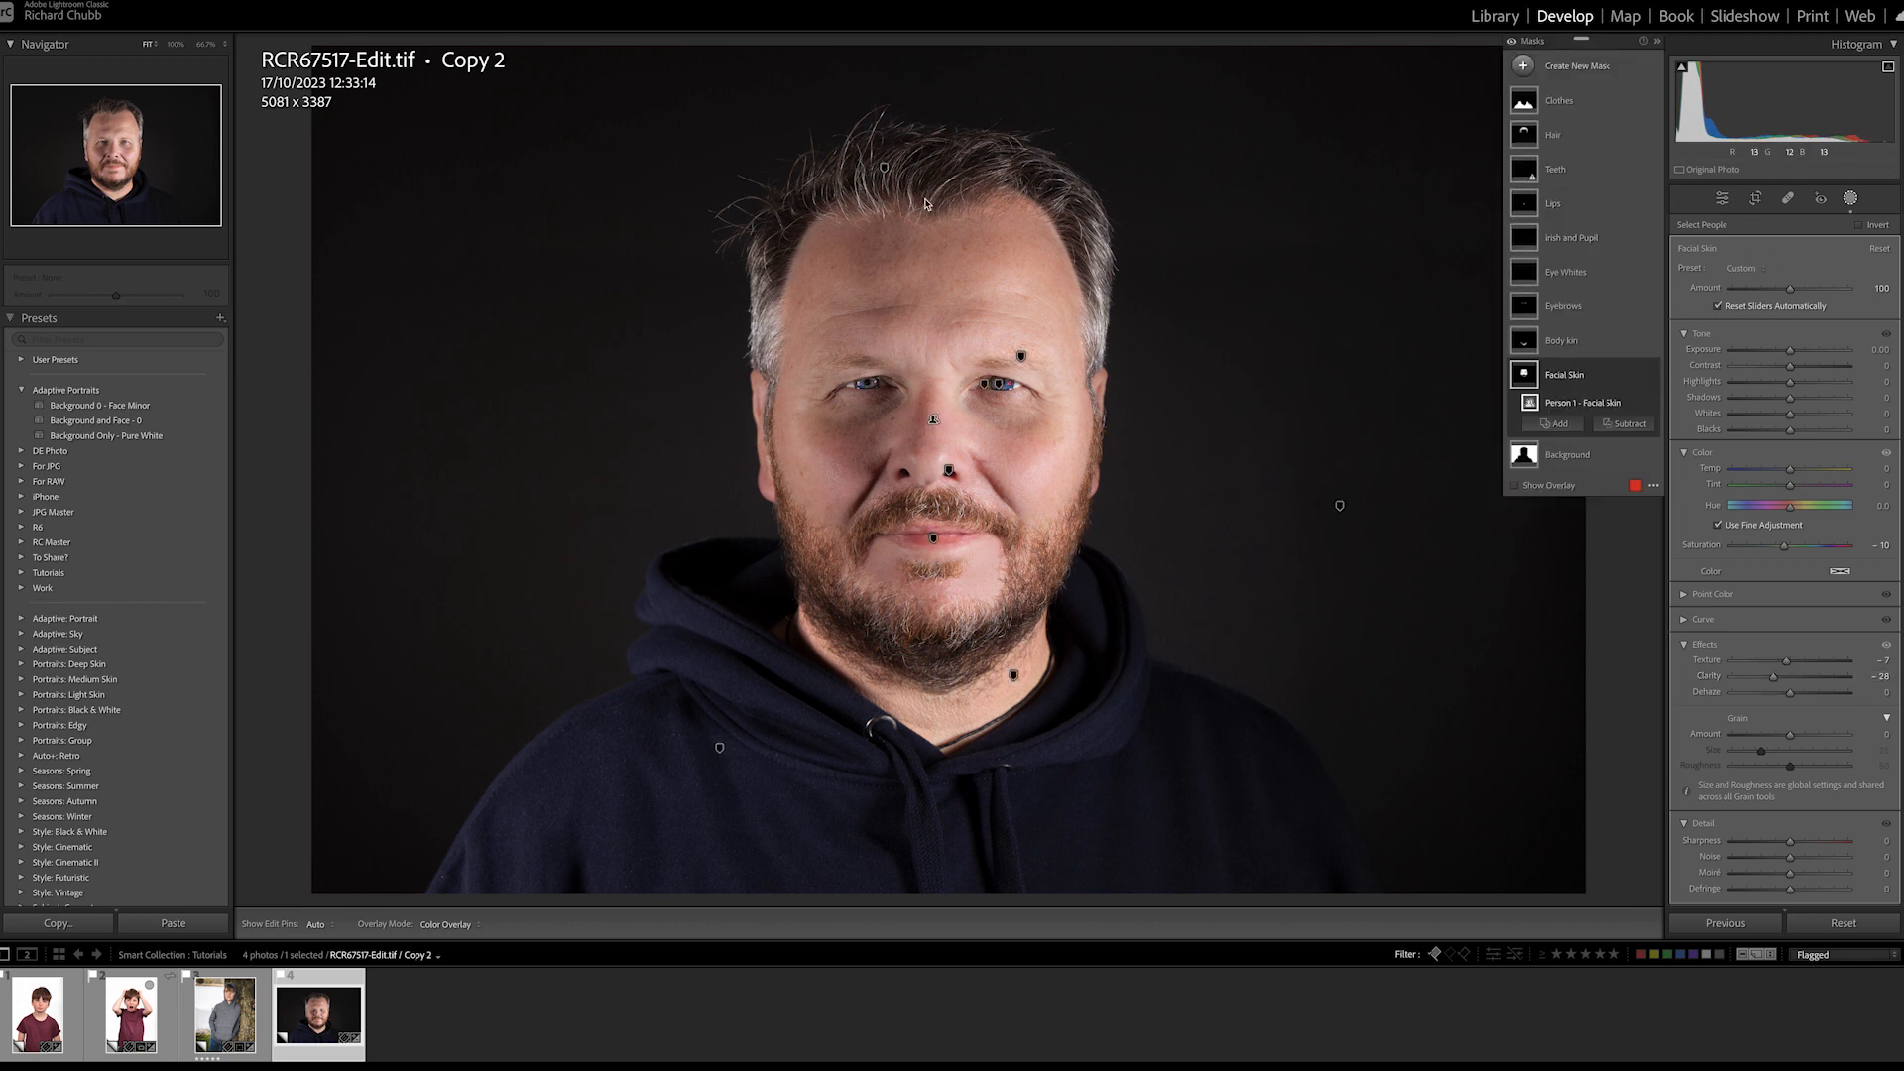
left_click(1567, 135)
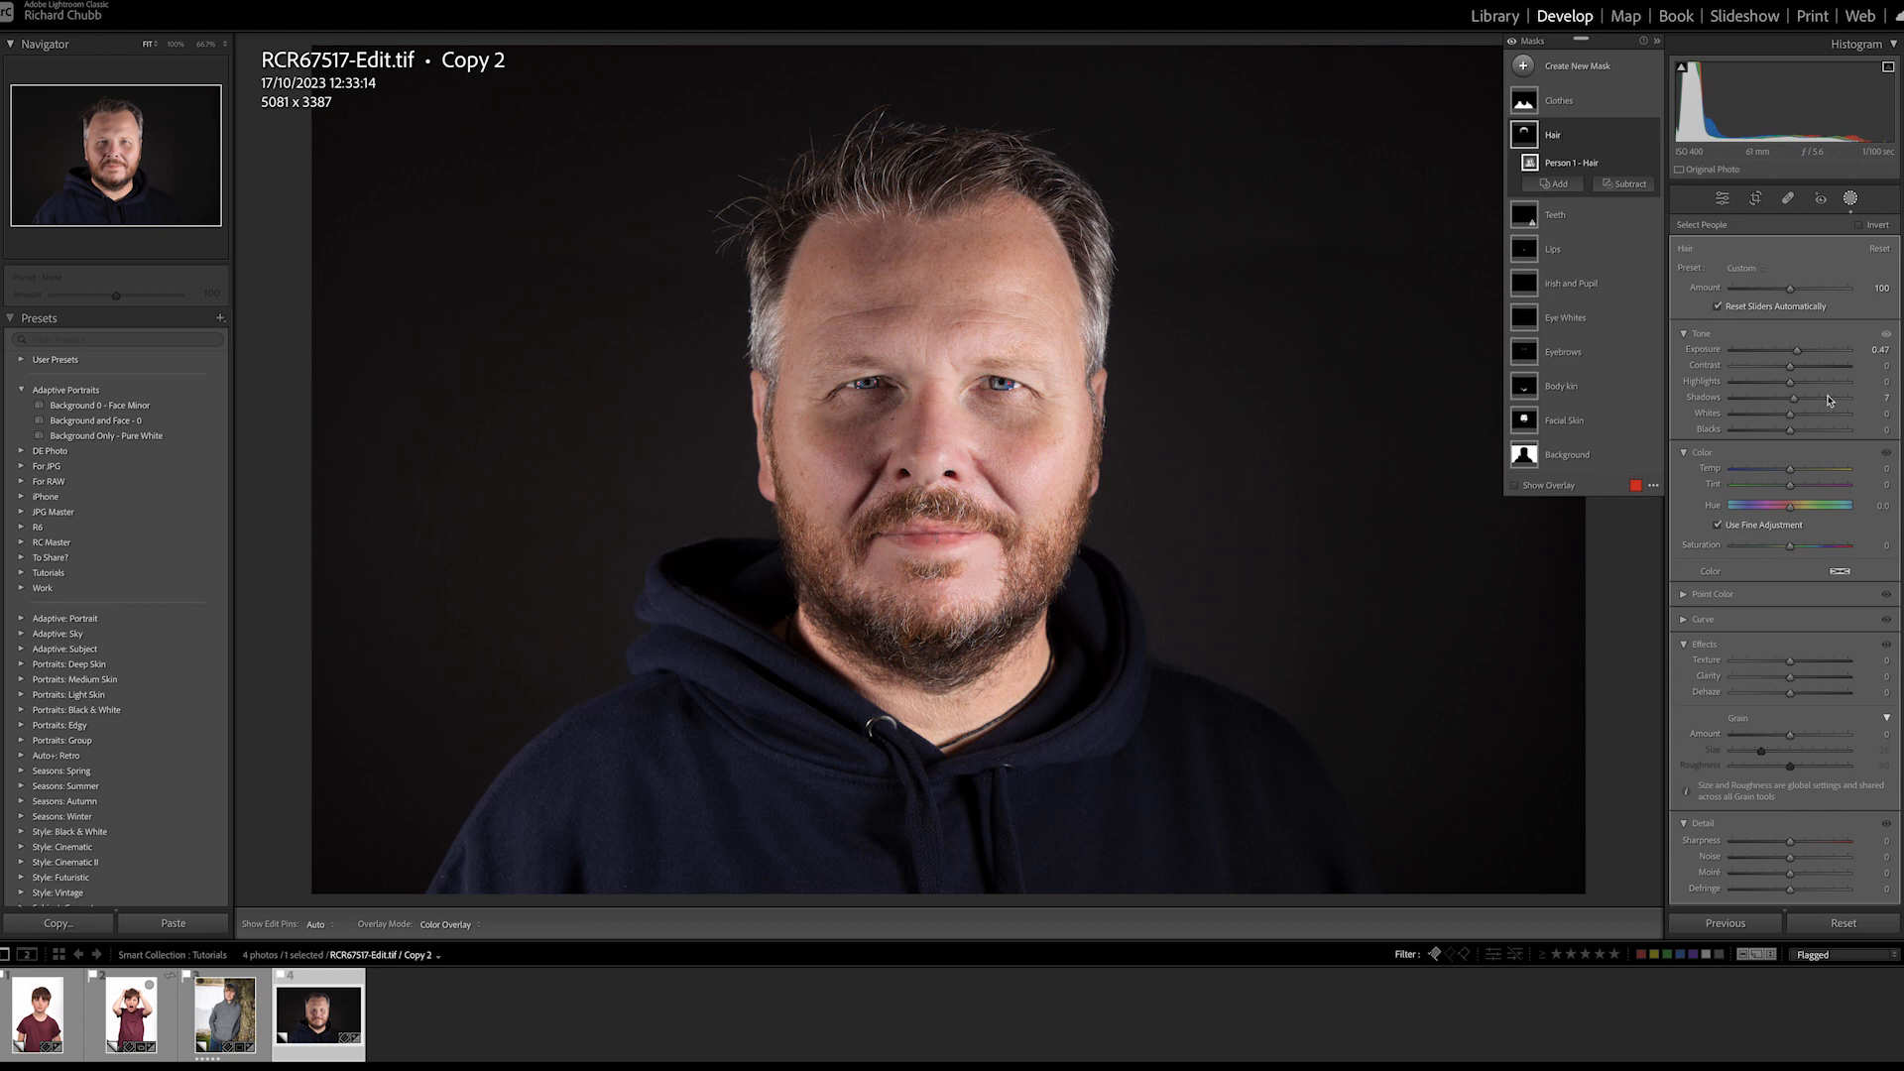
mouse_move(1799, 353)
left_mouse_down()
mouse_move(1790, 405)
mouse_move(1835, 353)
mouse_move(1795, 360)
left_mouse_up()
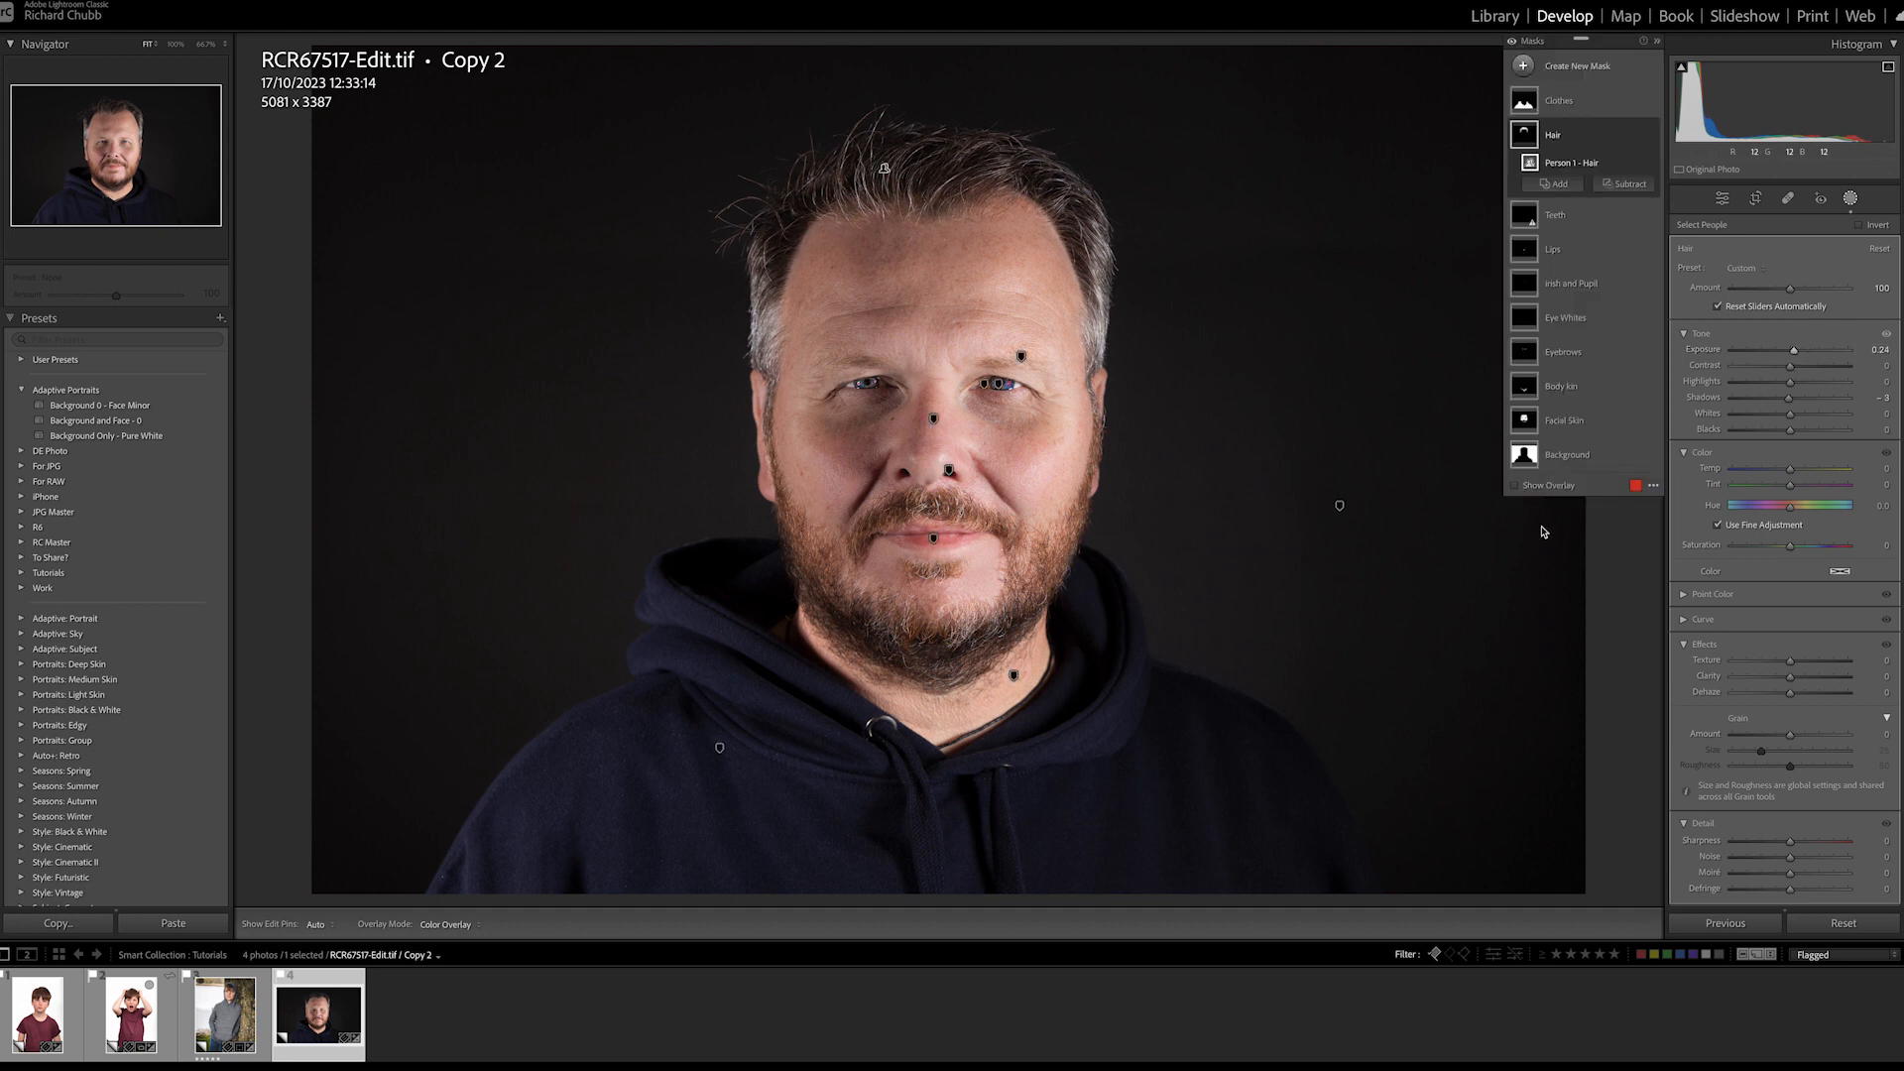